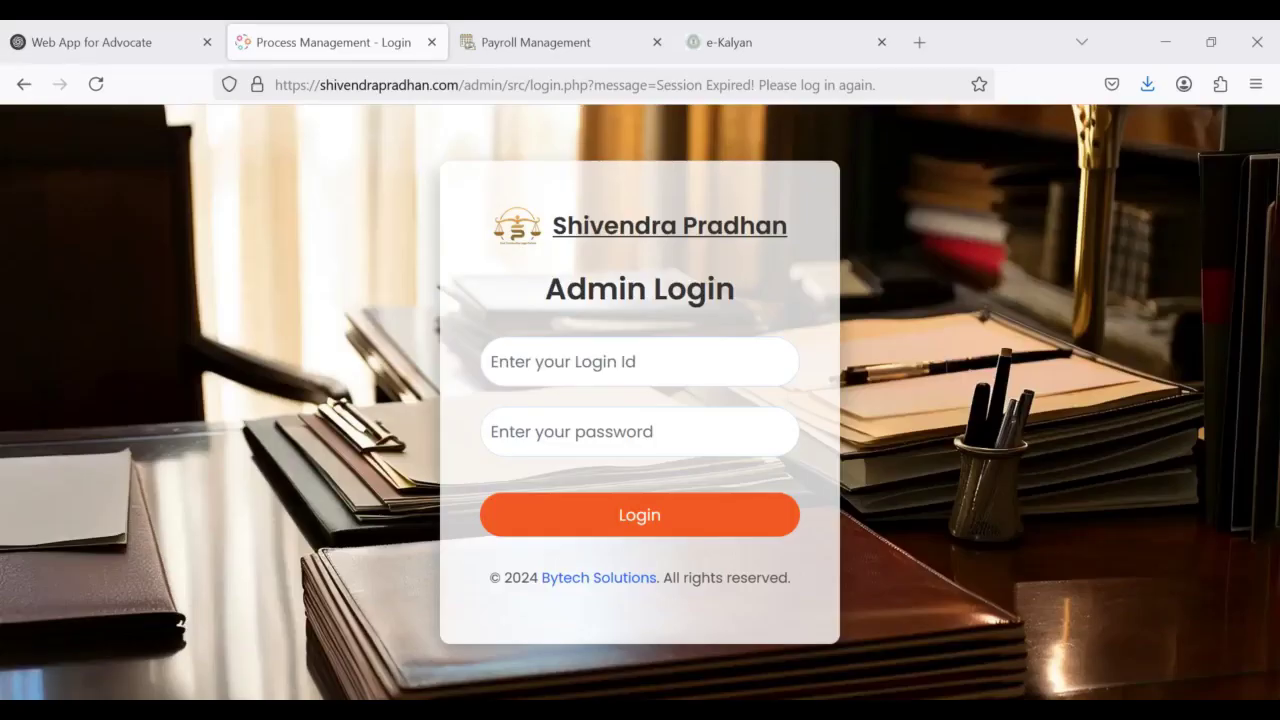
Step: Log in as admin with the login id and the six-character password
left_click(653, 358)
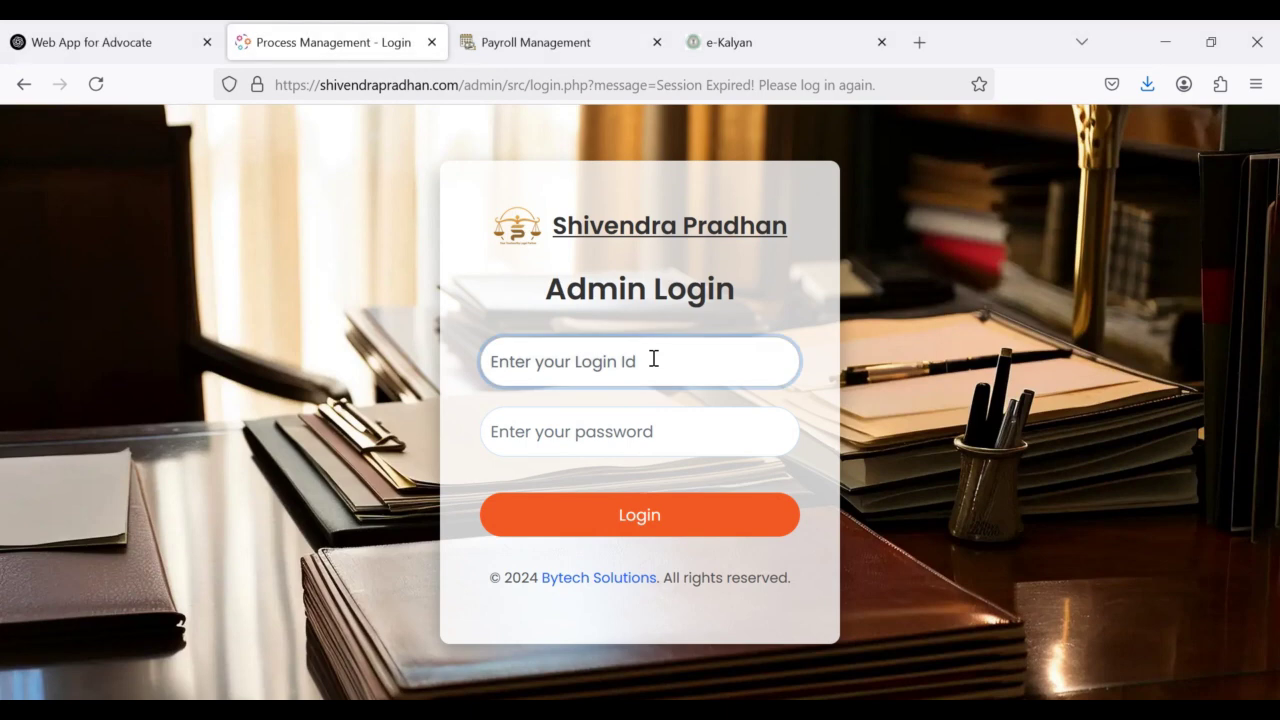
type("t")
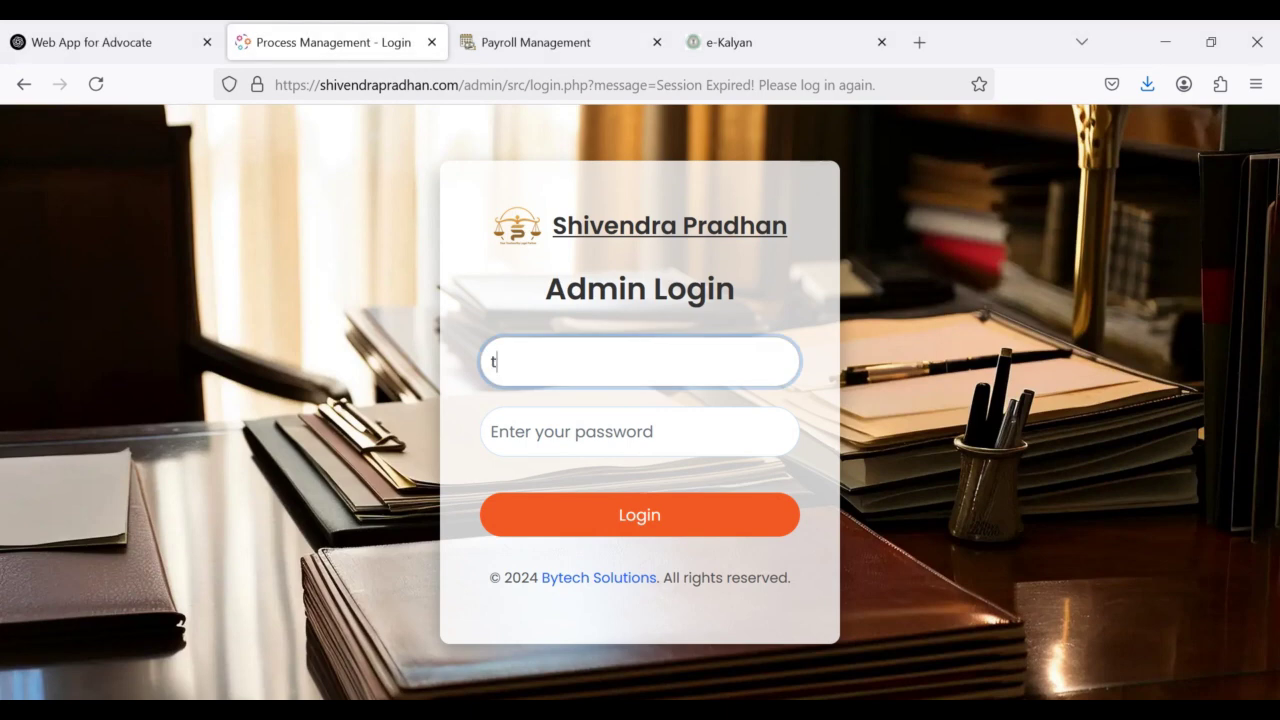
type("estuser")
left_click(611, 438)
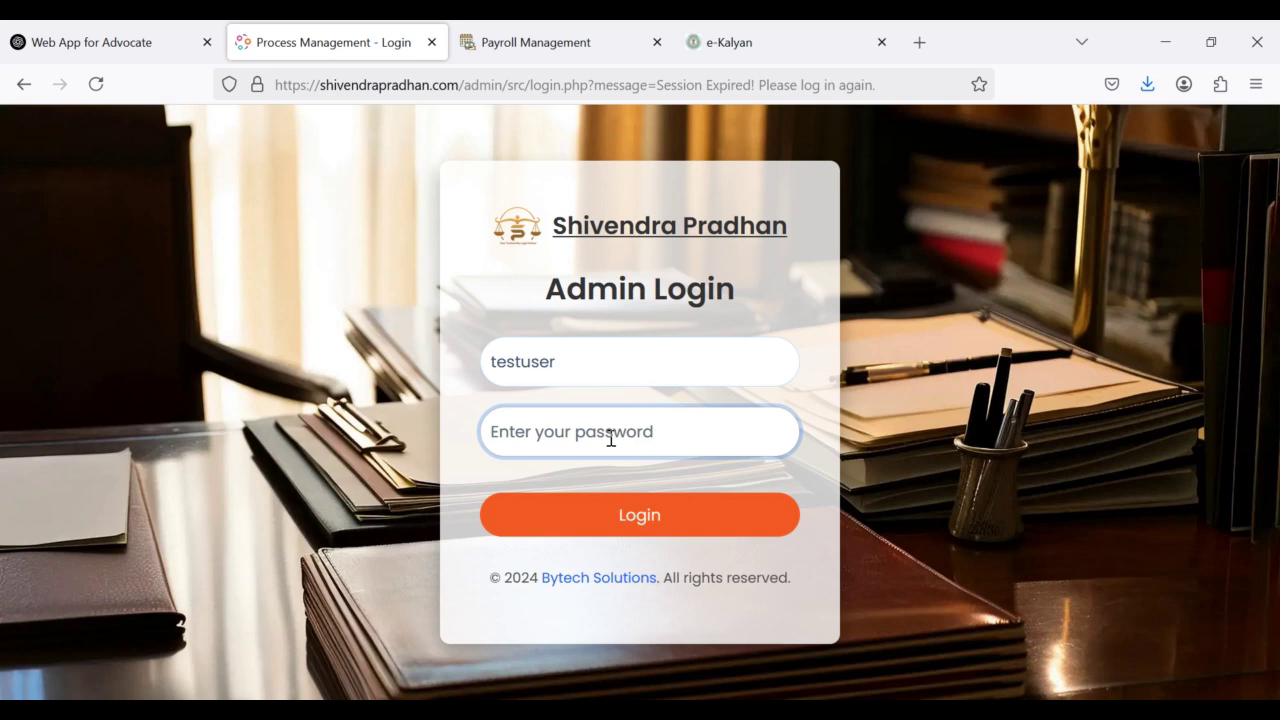
type("123456")
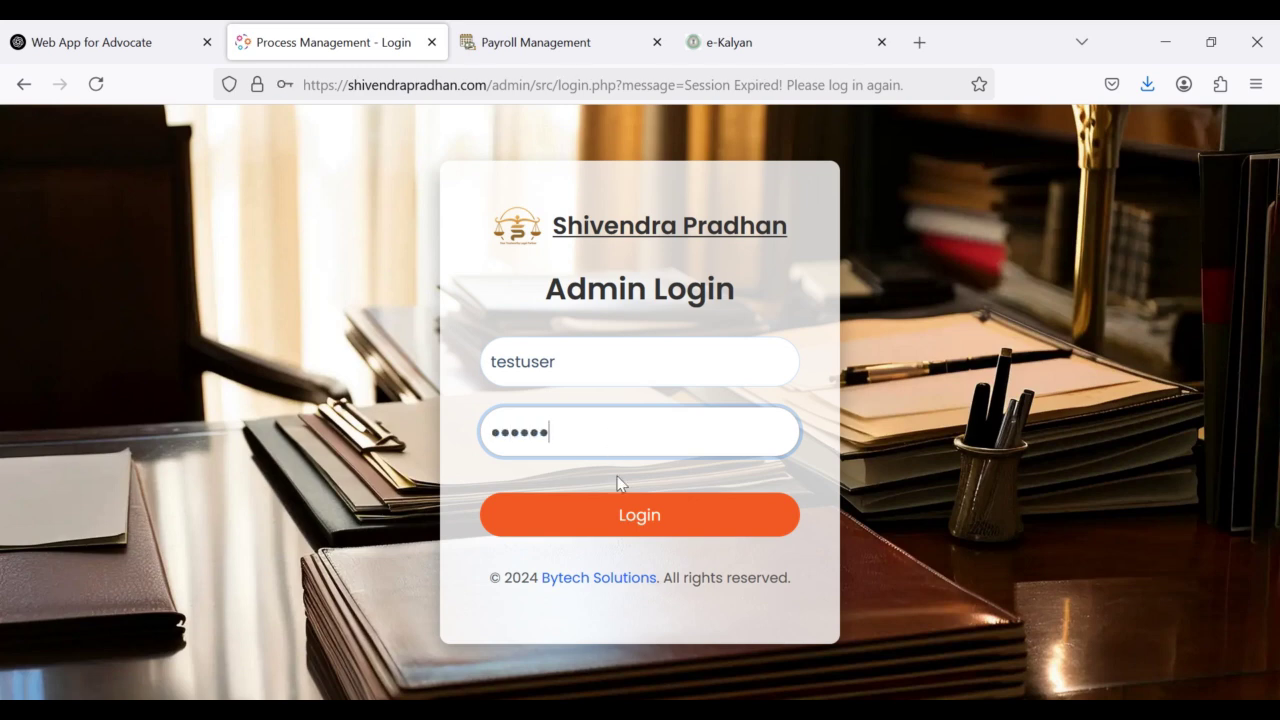
left_click(616, 517)
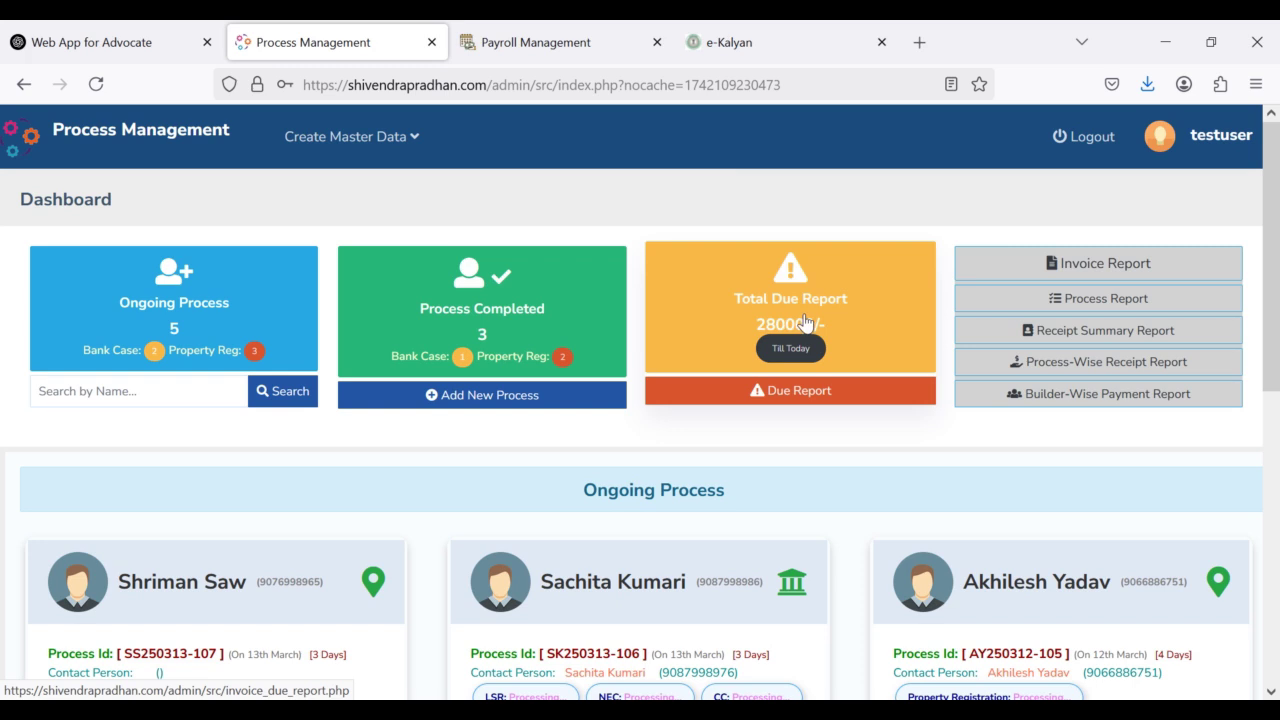
left_click(804, 330)
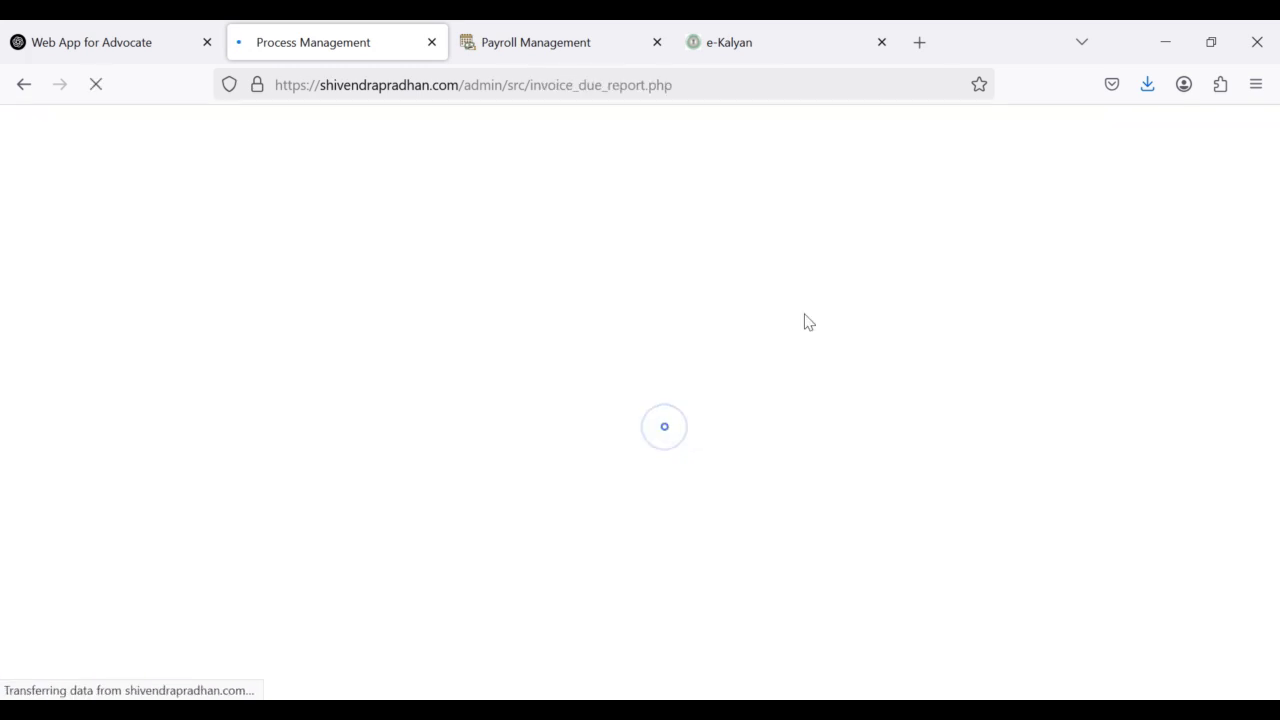
scroll(789, 477, "down", 2)
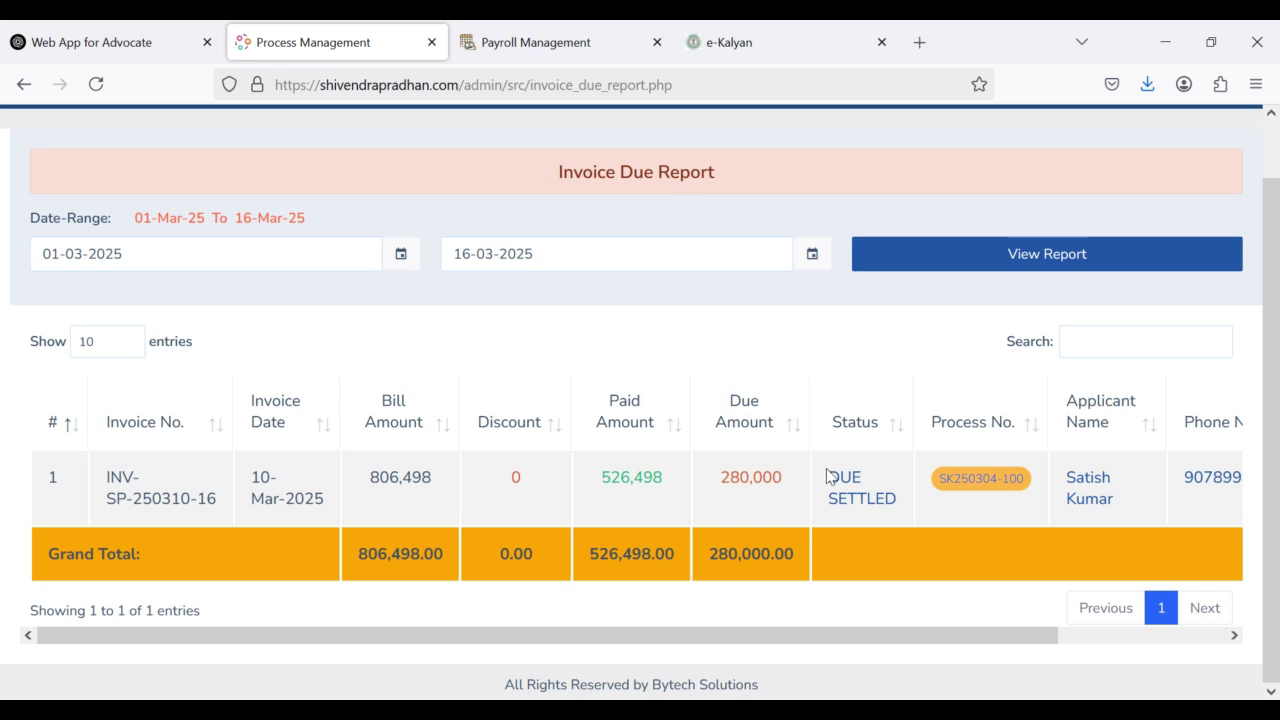
left_click(24, 84)
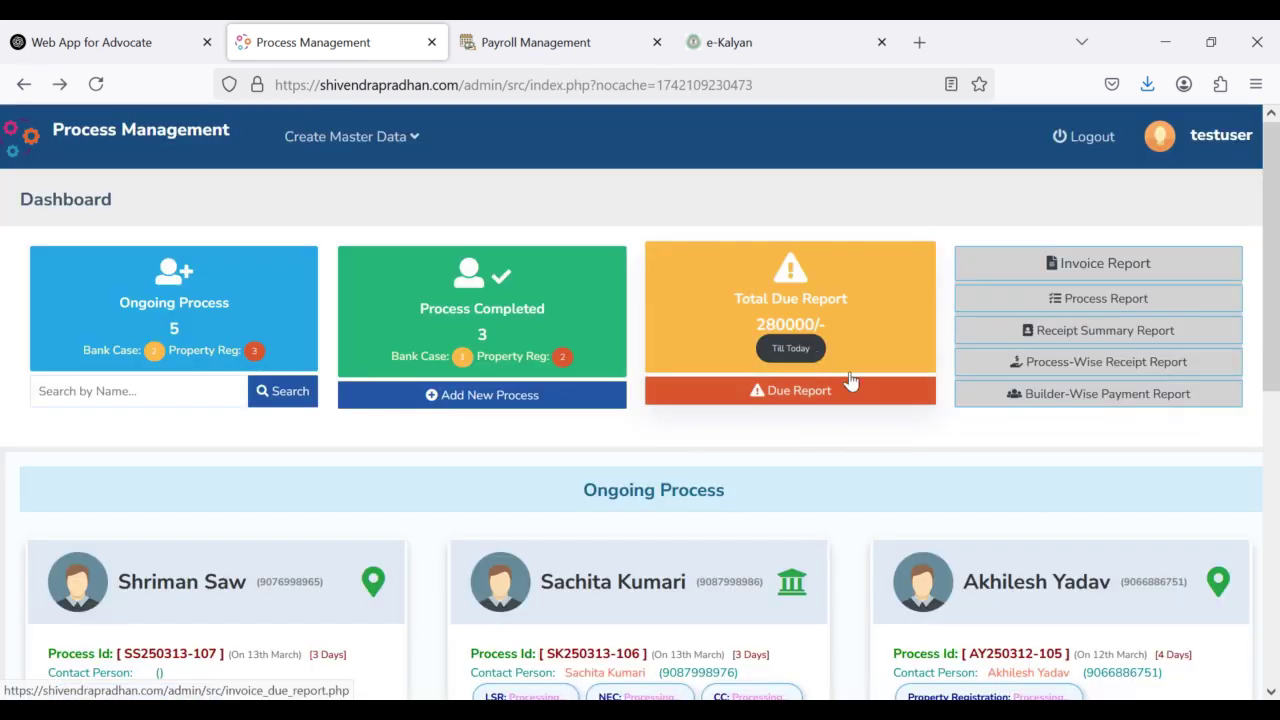
left_click(1095, 262)
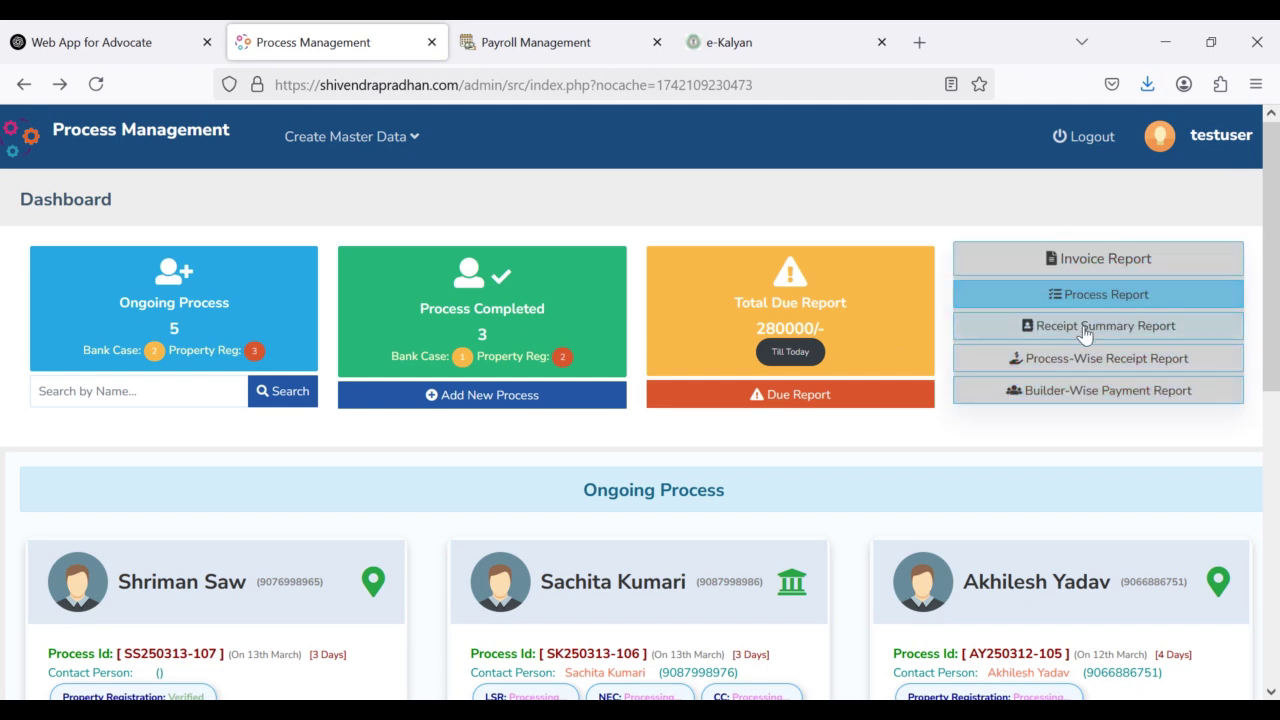
left_click(1097, 267)
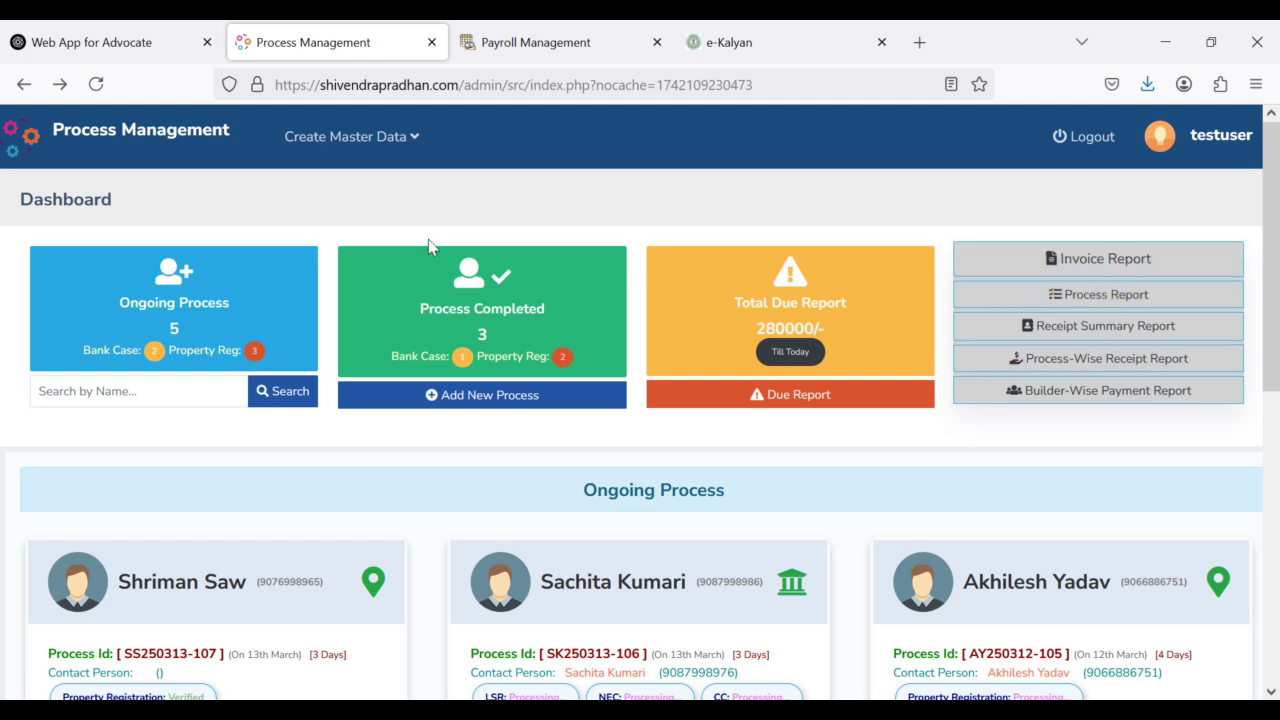
Step: On the first ongoing card, highlight the applicant name, process id, start date, days elapsed and contact label
scroll(663, 449, "down", 3)
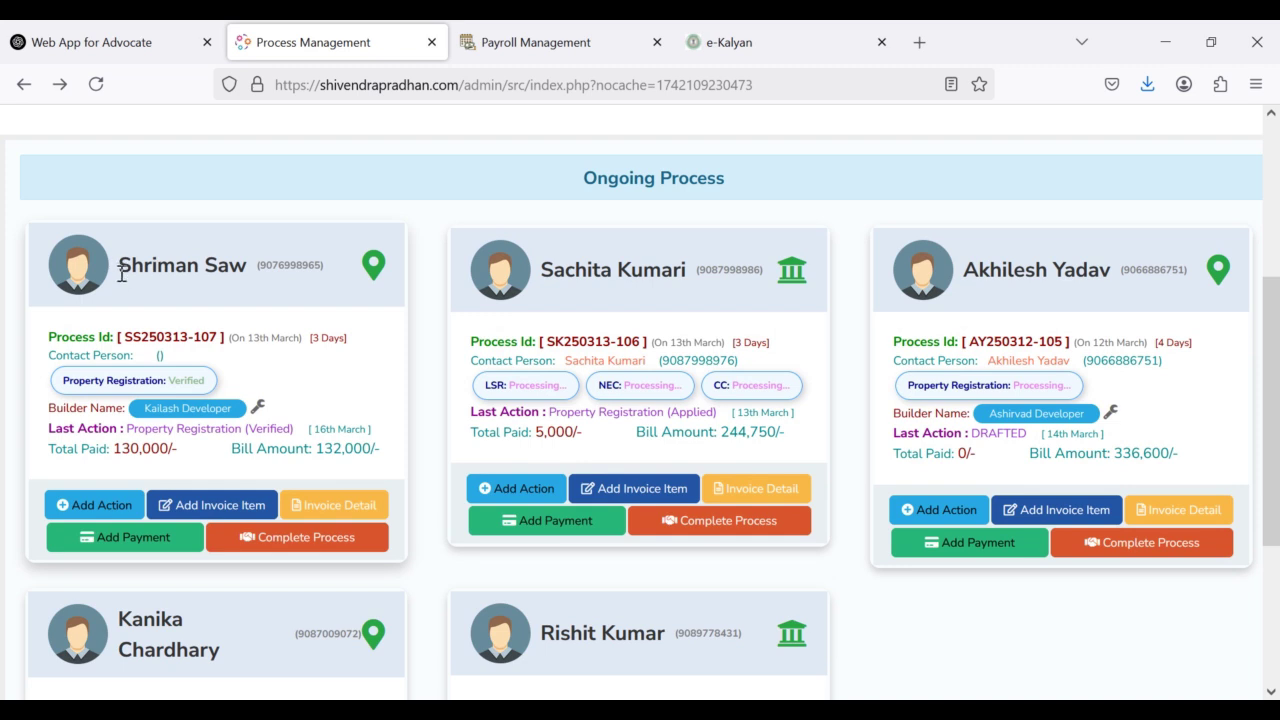
left_click_drag(121, 272, 252, 267)
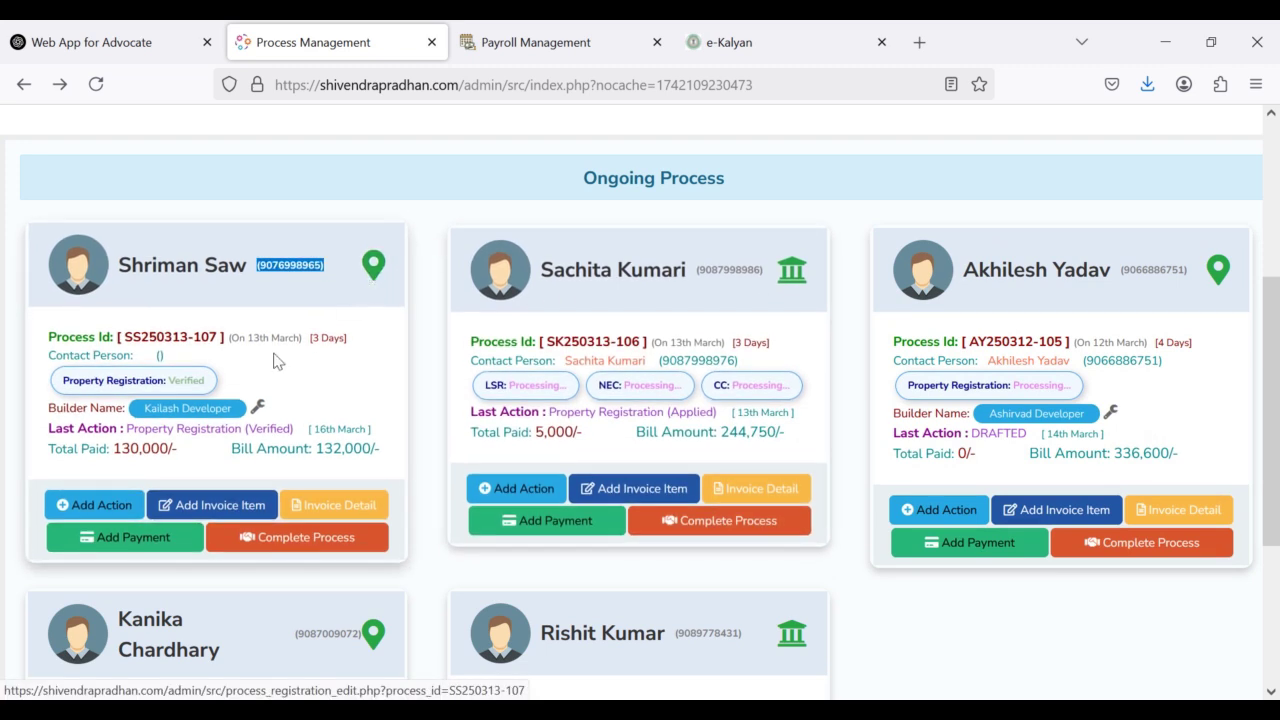
left_click_drag(50, 338, 118, 338)
double_click(152, 337)
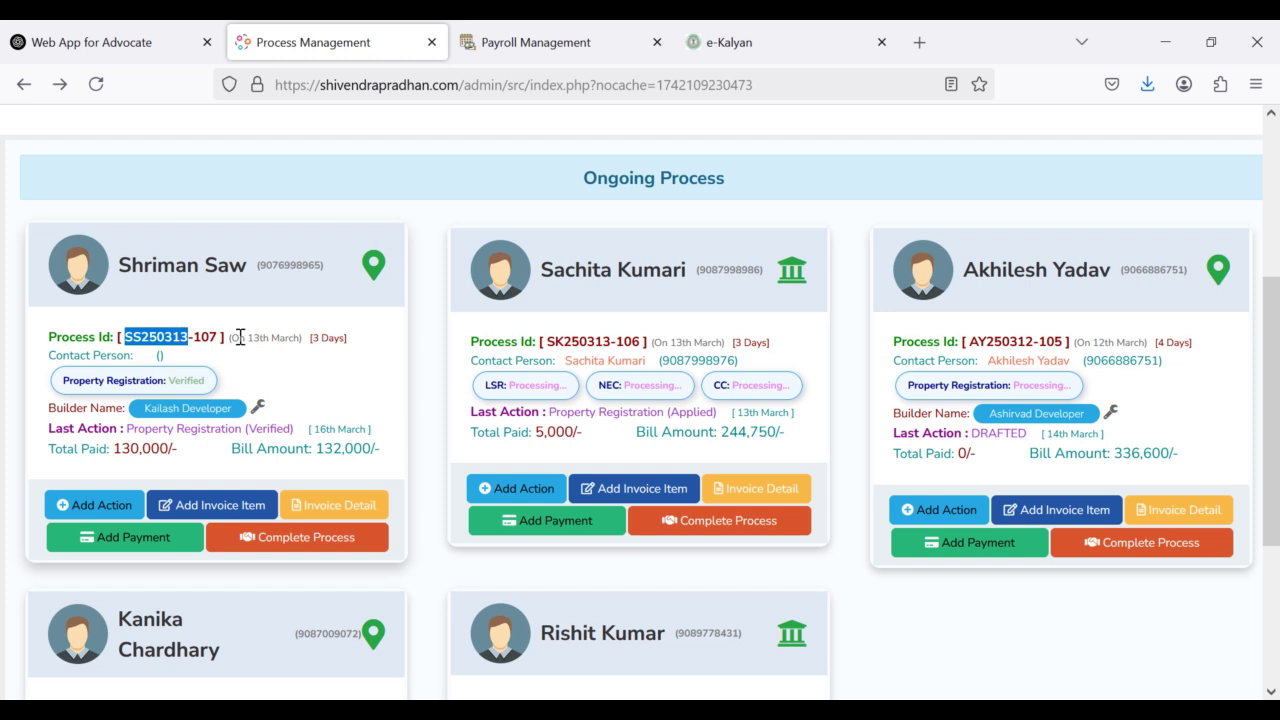
left_click_drag(240, 337, 300, 337)
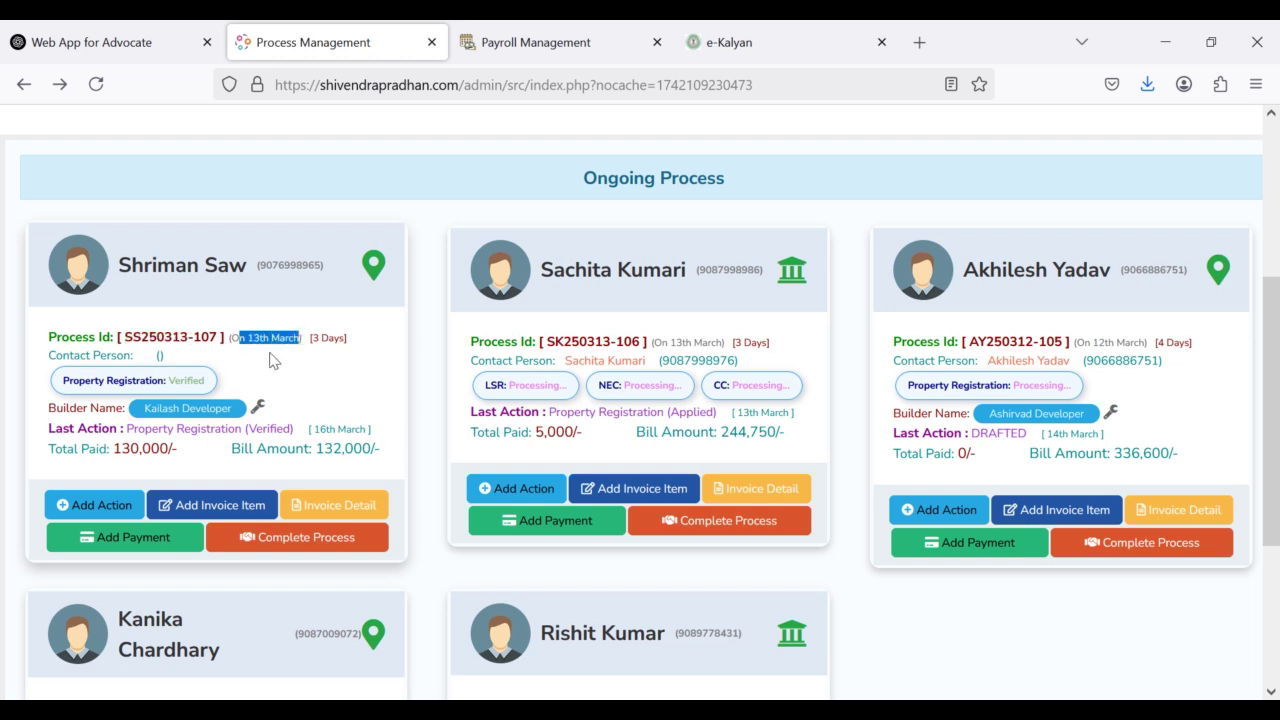
left_click_drag(311, 338, 343, 337)
double_click(115, 356)
double_click(75, 357)
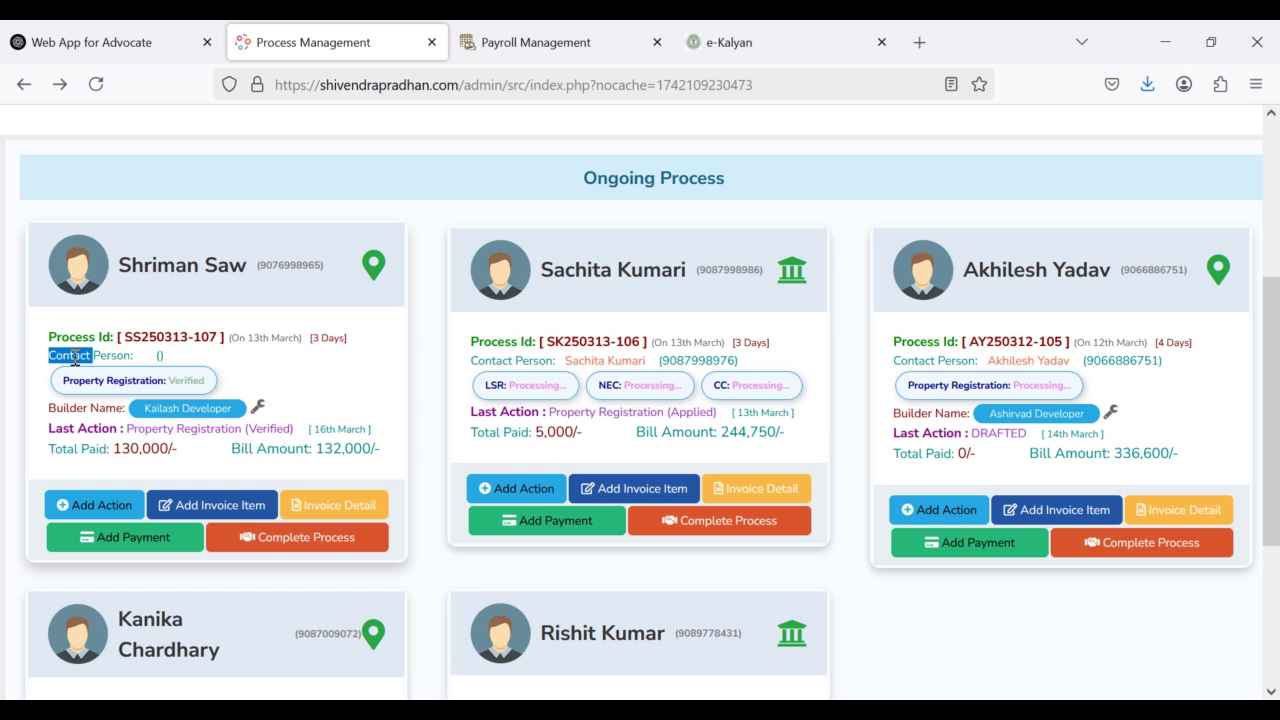
left_click(569, 357)
left_click_drag(569, 357, 646, 357)
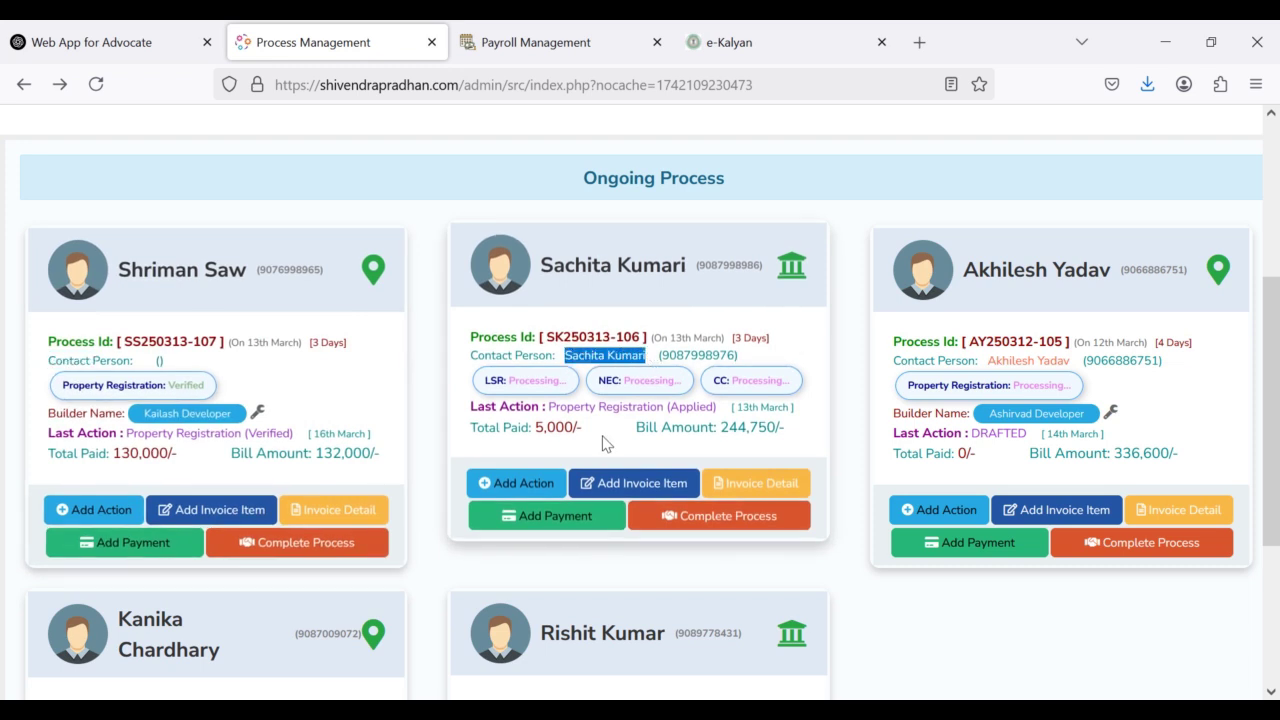
left_click_drag(660, 355, 740, 355)
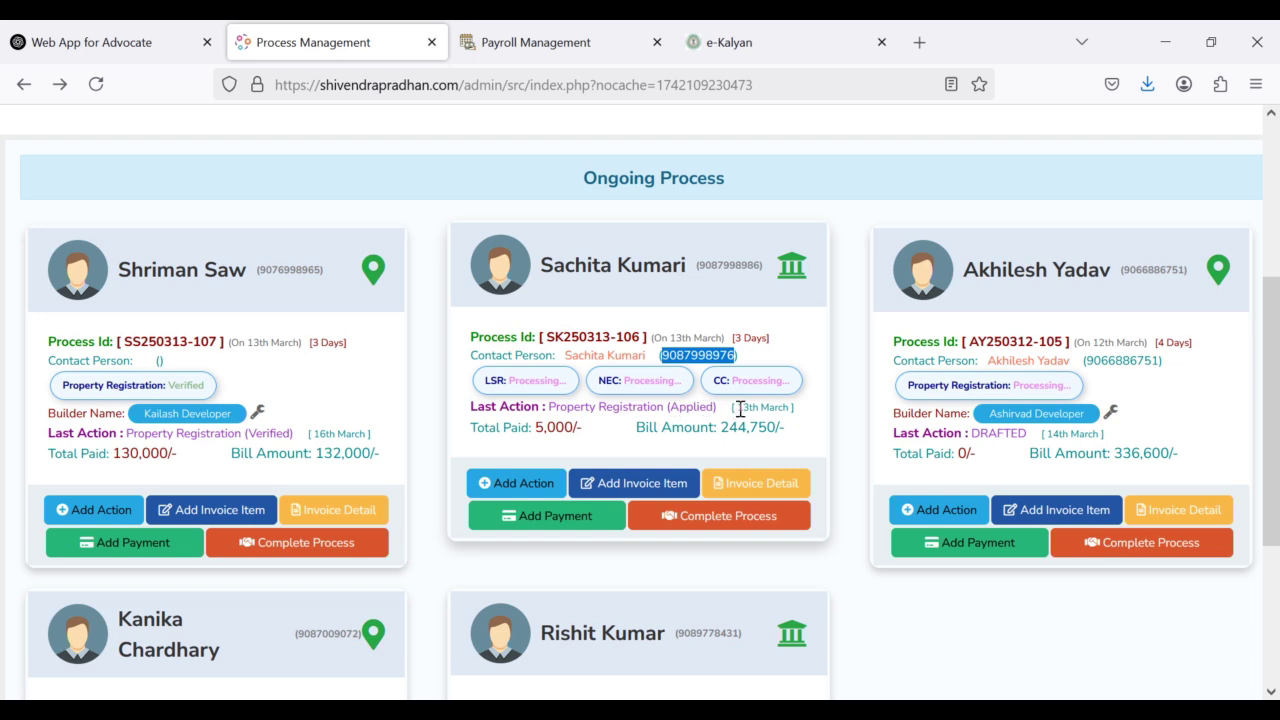
left_click_drag(738, 408, 797, 412)
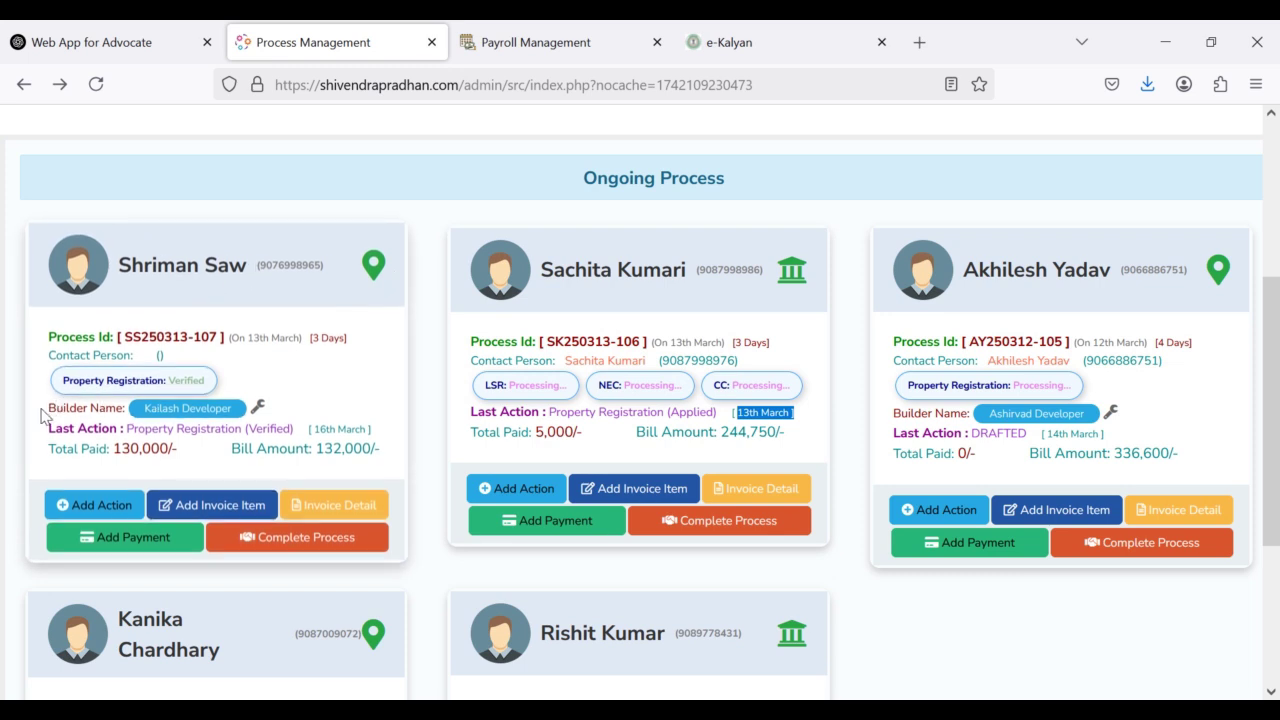
Step: Highlight the first card's builder name, total paid 130,000 and bill amount 132,000/-
left_click_drag(42, 416, 222, 408)
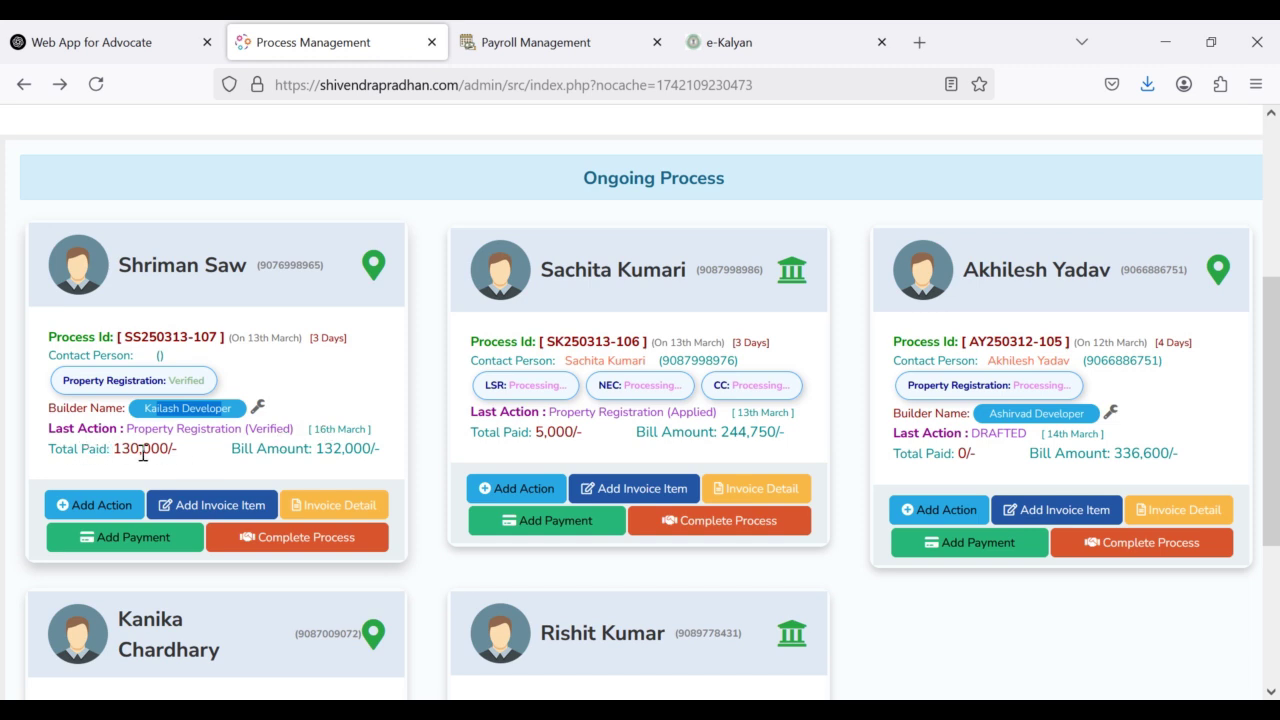
left_click_drag(169, 450, 115, 455)
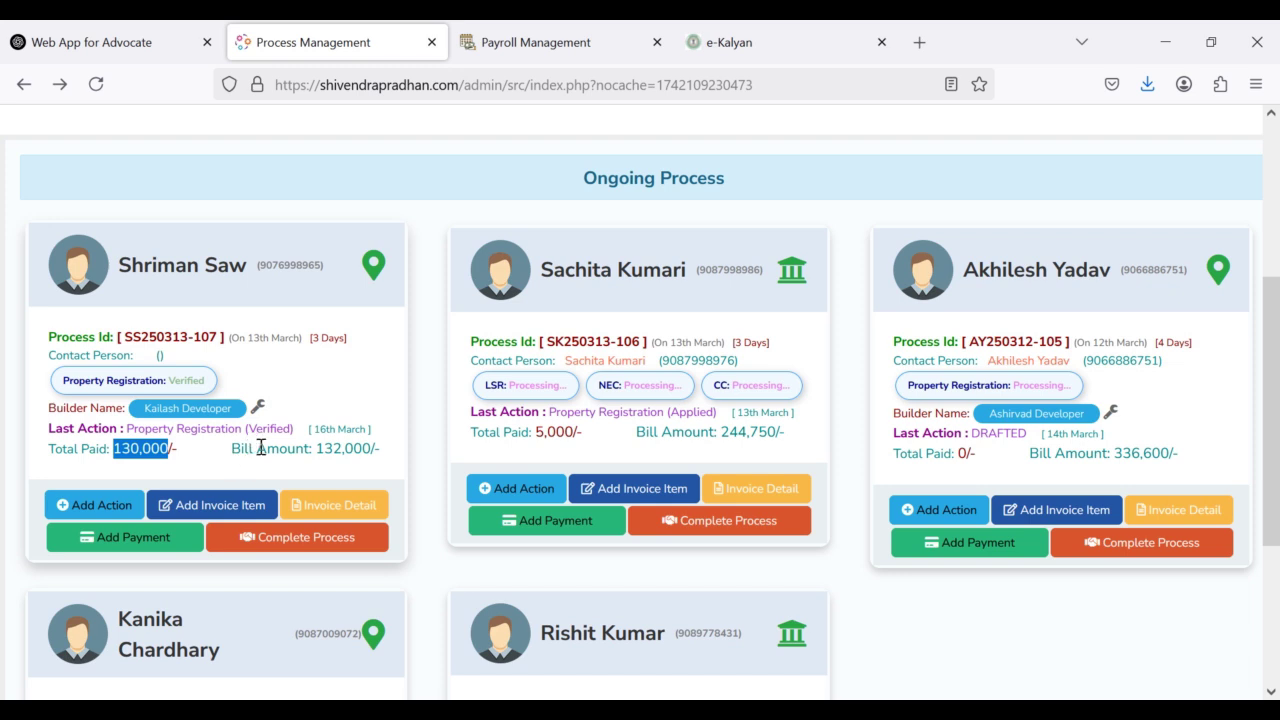
left_click(318, 452)
left_click_drag(318, 452, 381, 452)
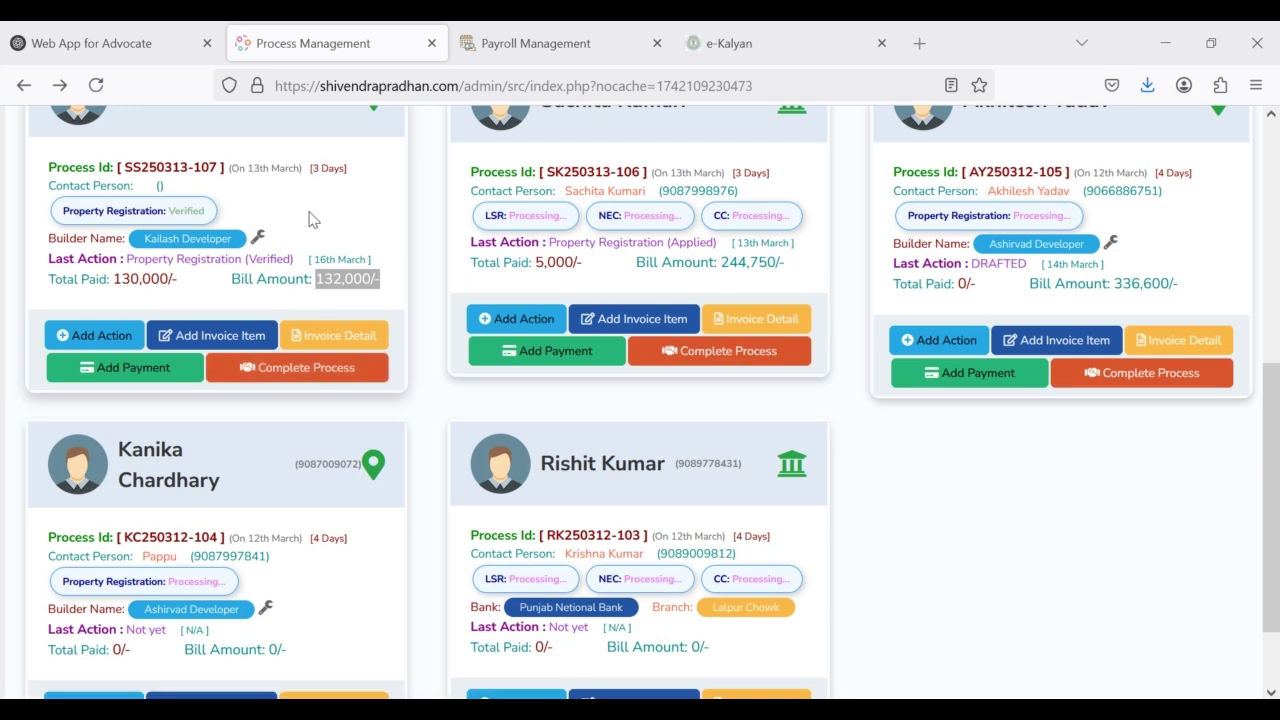
scroll(252, 313, "up", 2)
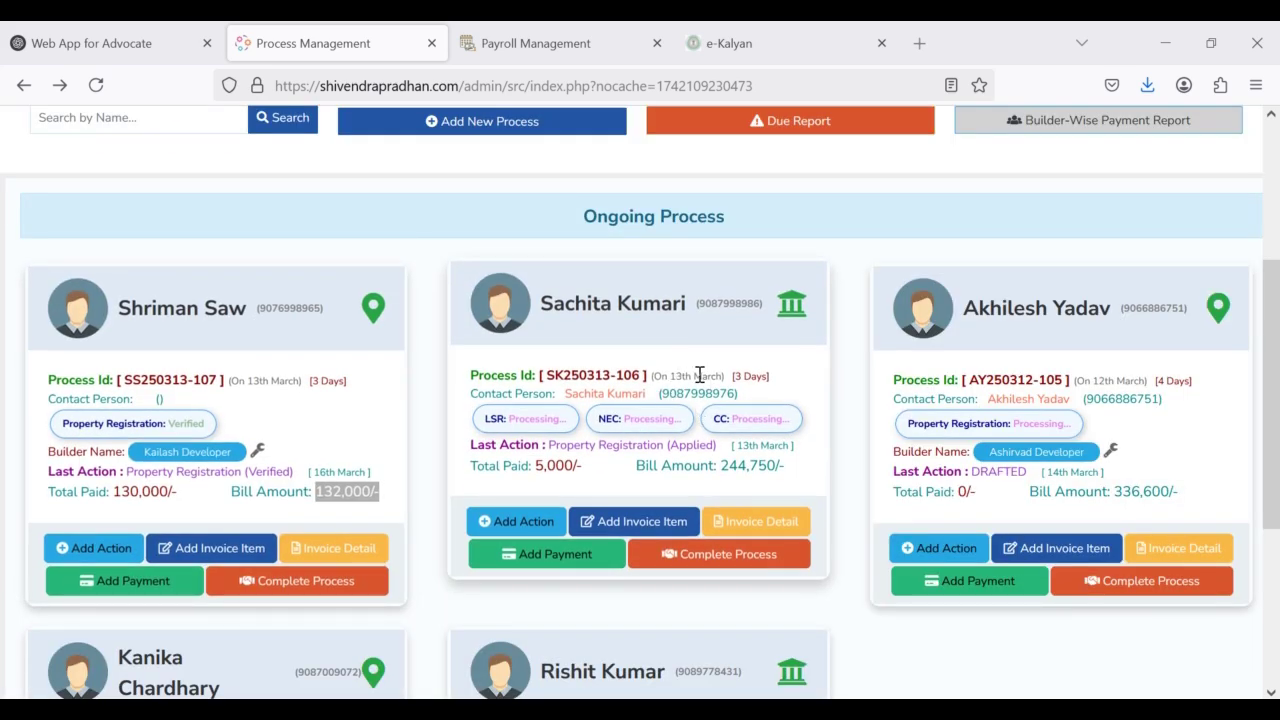
scroll(700, 415, "down", 1)
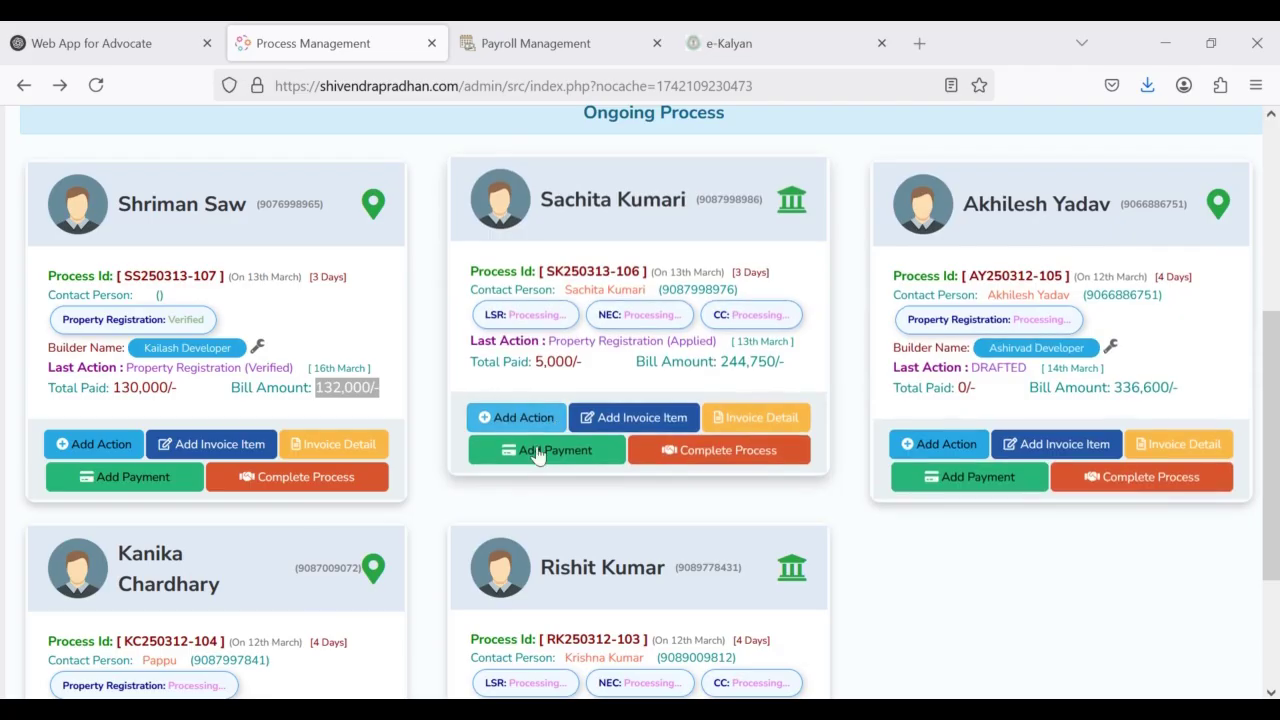
Step: Scroll back to the top of the dashboard after the '3. Add New Process' title card
scroll(815, 658, "up", 4)
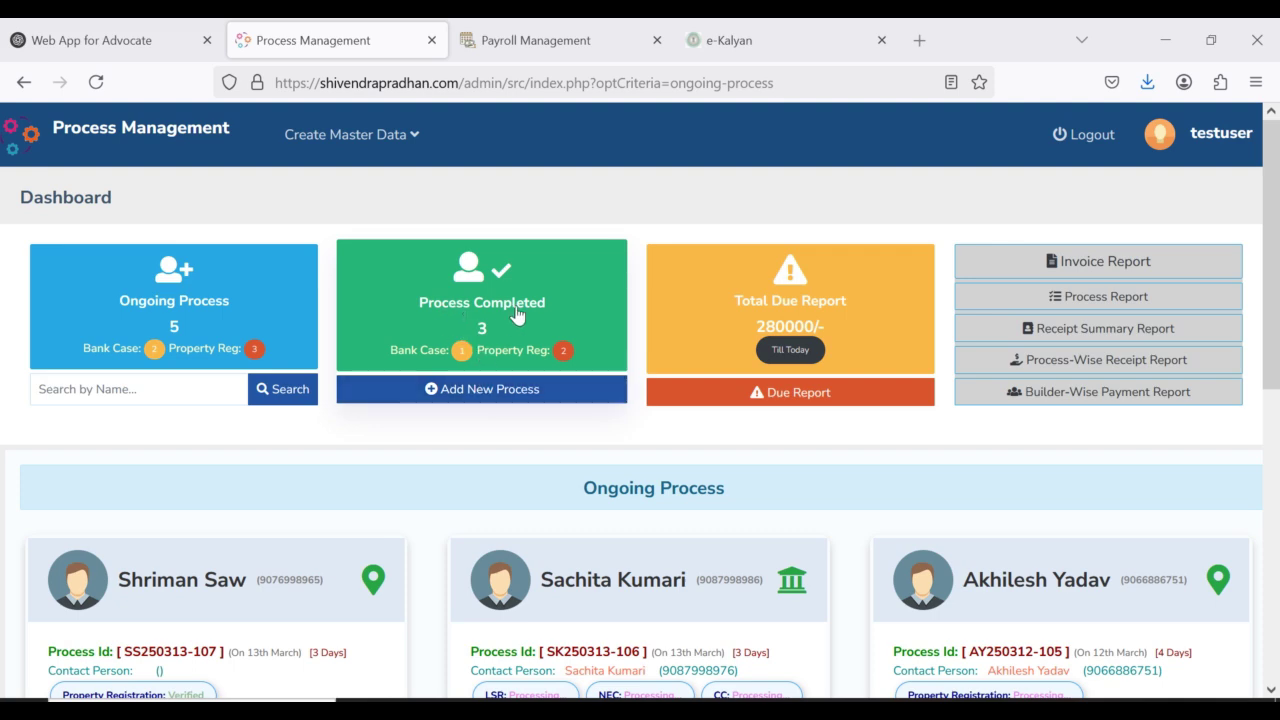
Step: Open the Add New Process registration form, prefilled with Ranchi, Jharkhand, 834002 and 16-03-2025
left_click(479, 395)
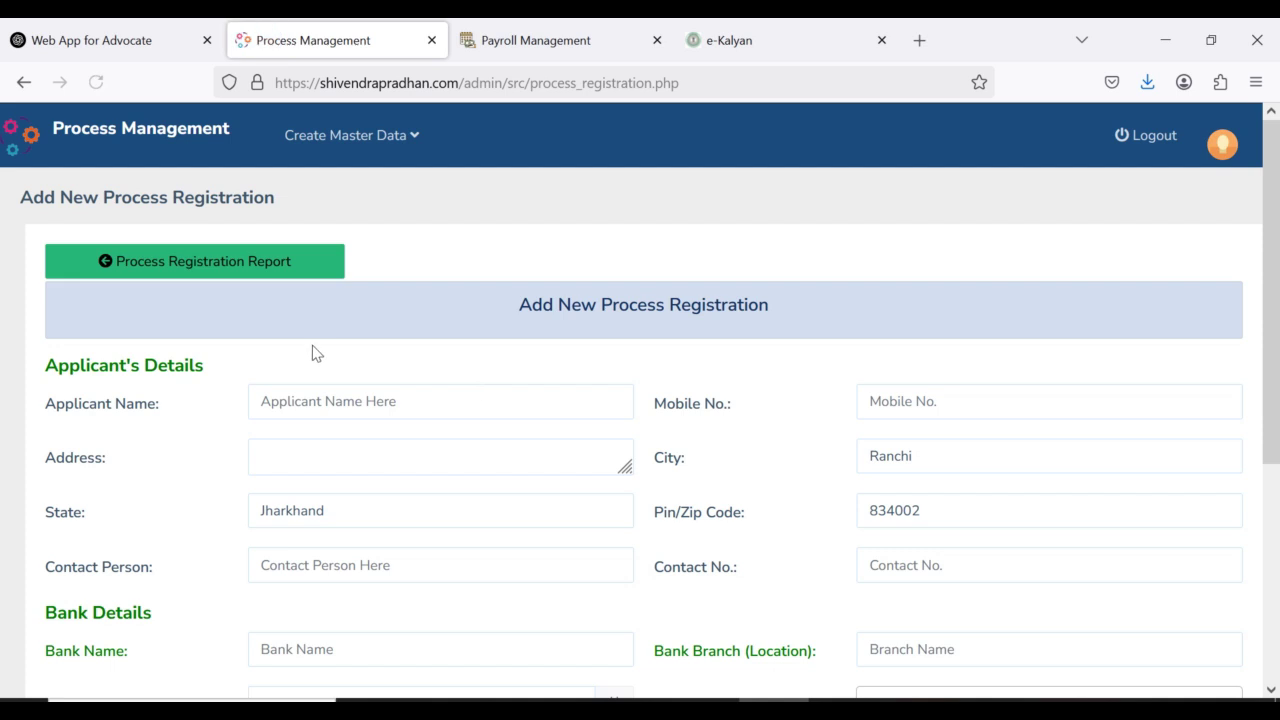
scroll(314, 351, "down", 4)
scroll(343, 368, "up", 3)
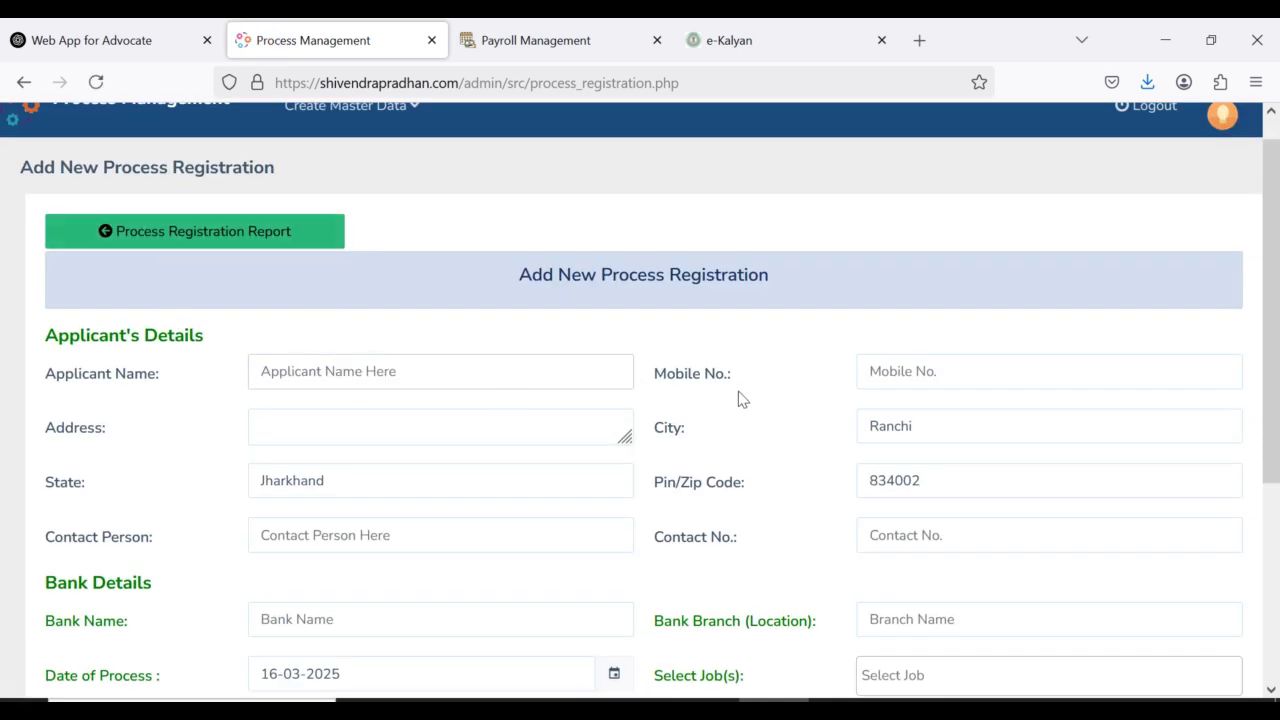
Step: Go through the address, contact person and contact number fields, then highlight Bank Details
left_click(316, 434)
scroll(378, 498, "down", 1)
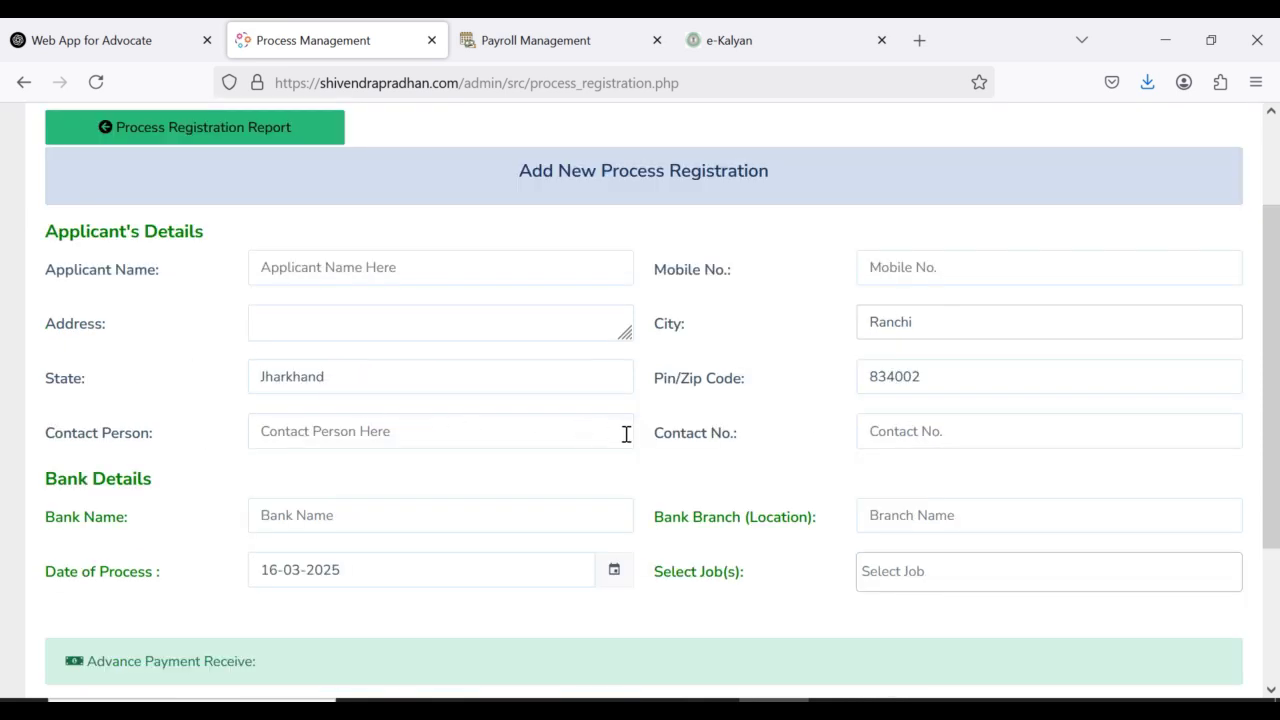
left_click(430, 446)
left_click(914, 430)
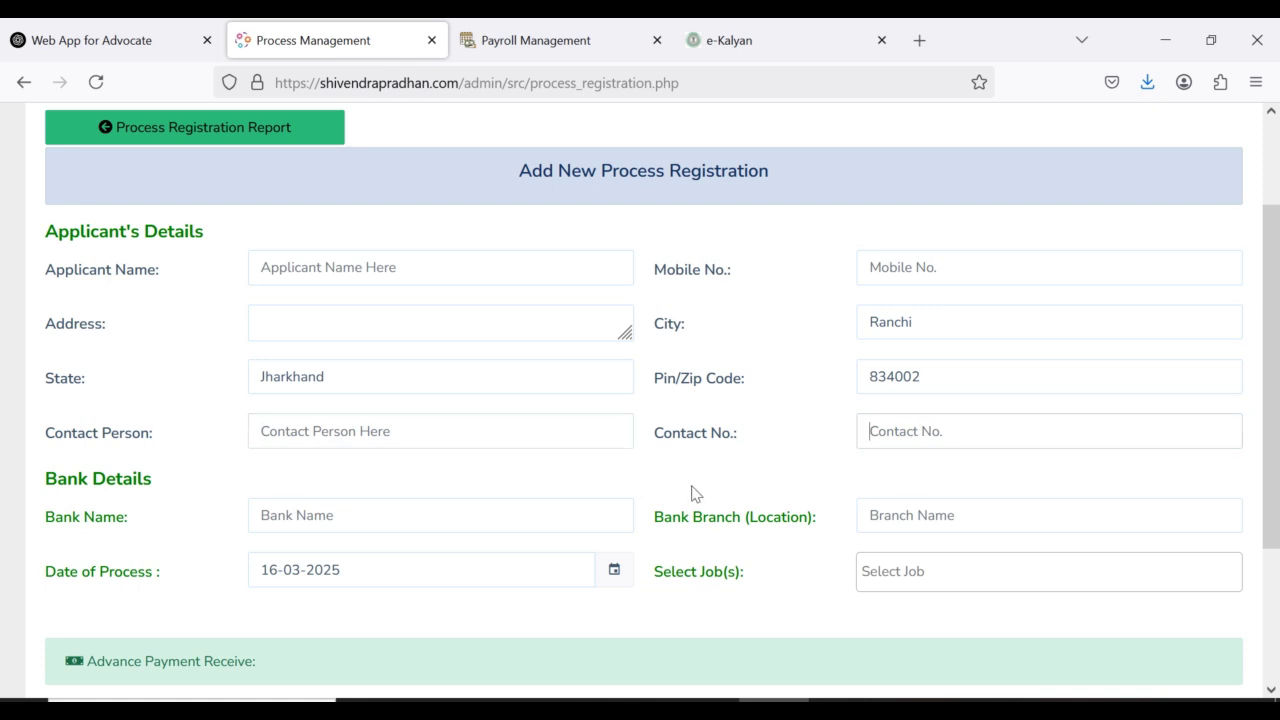
scroll(390, 510, "down", 2)
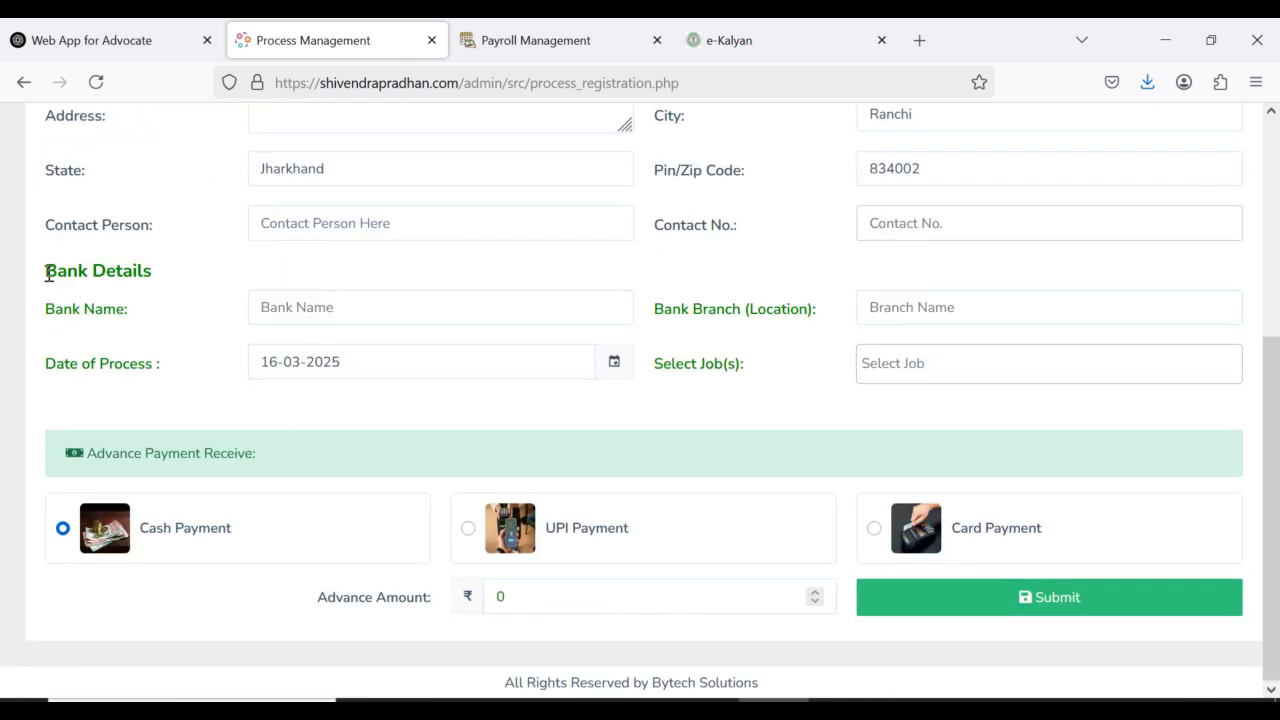
left_click_drag(46, 270, 167, 283)
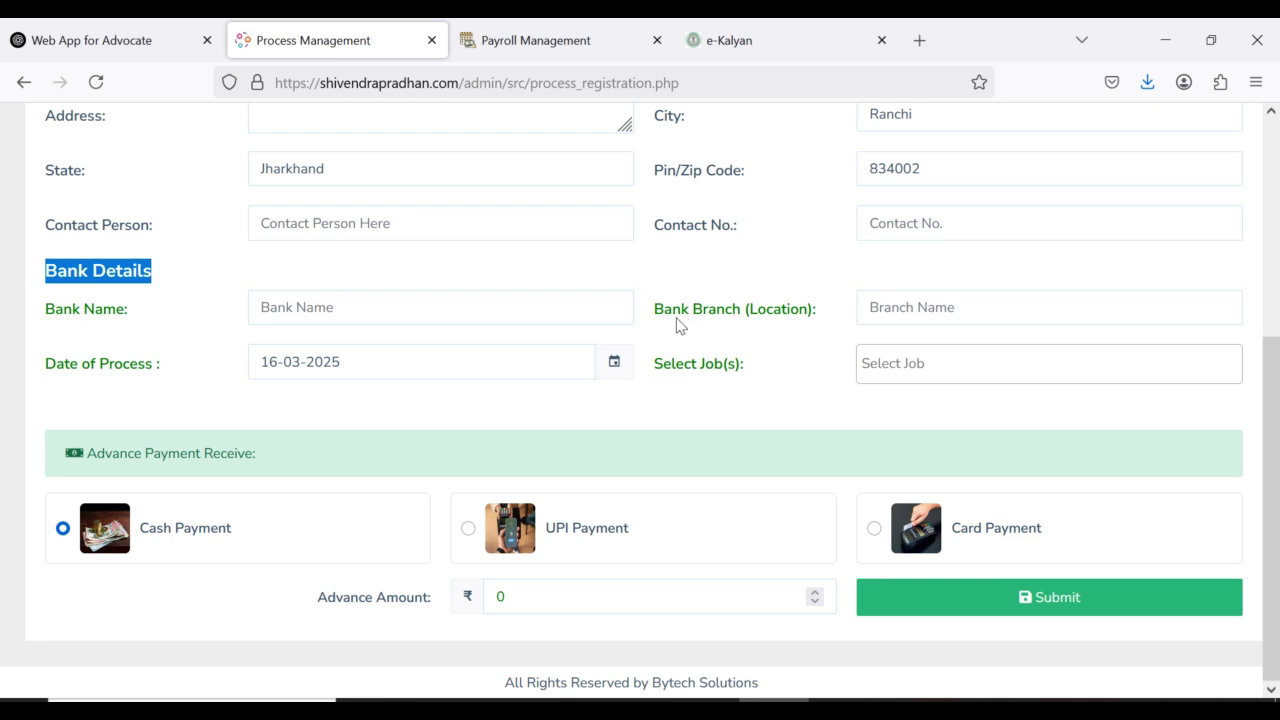
Step: Set Bank Name to Punjab Netional Bank from the suggestions
left_click(592, 314)
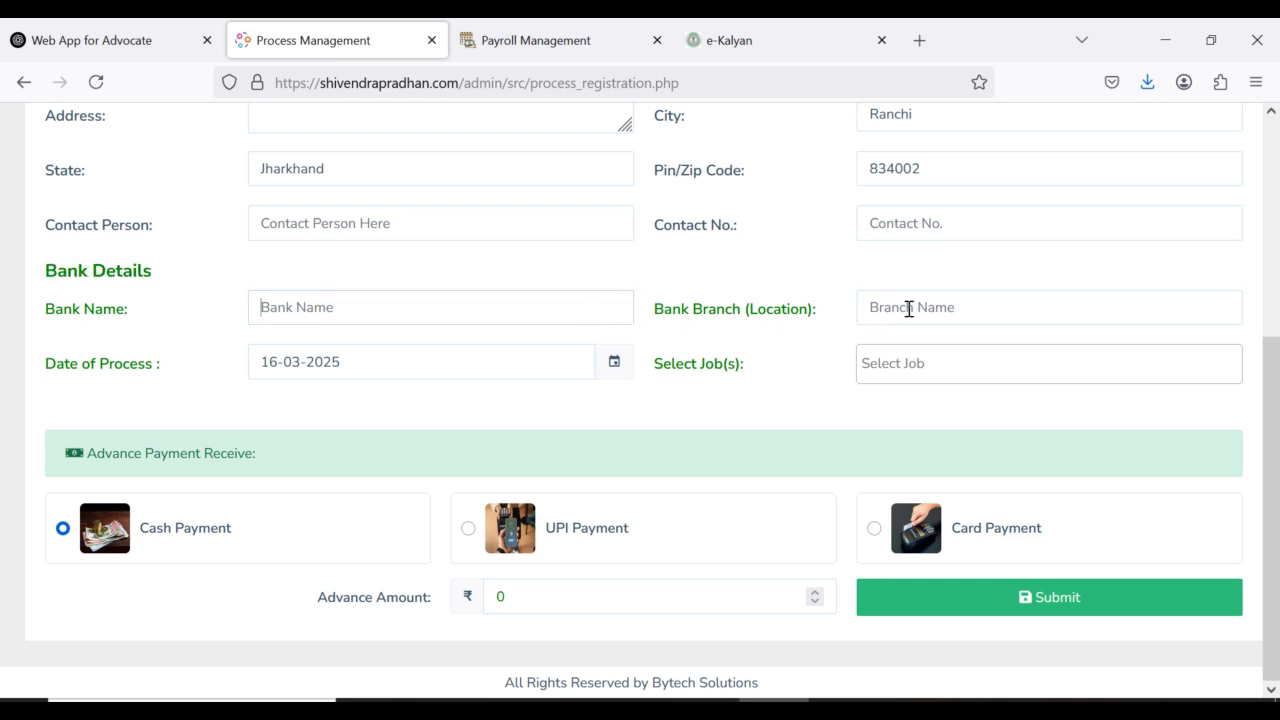
left_click(340, 312)
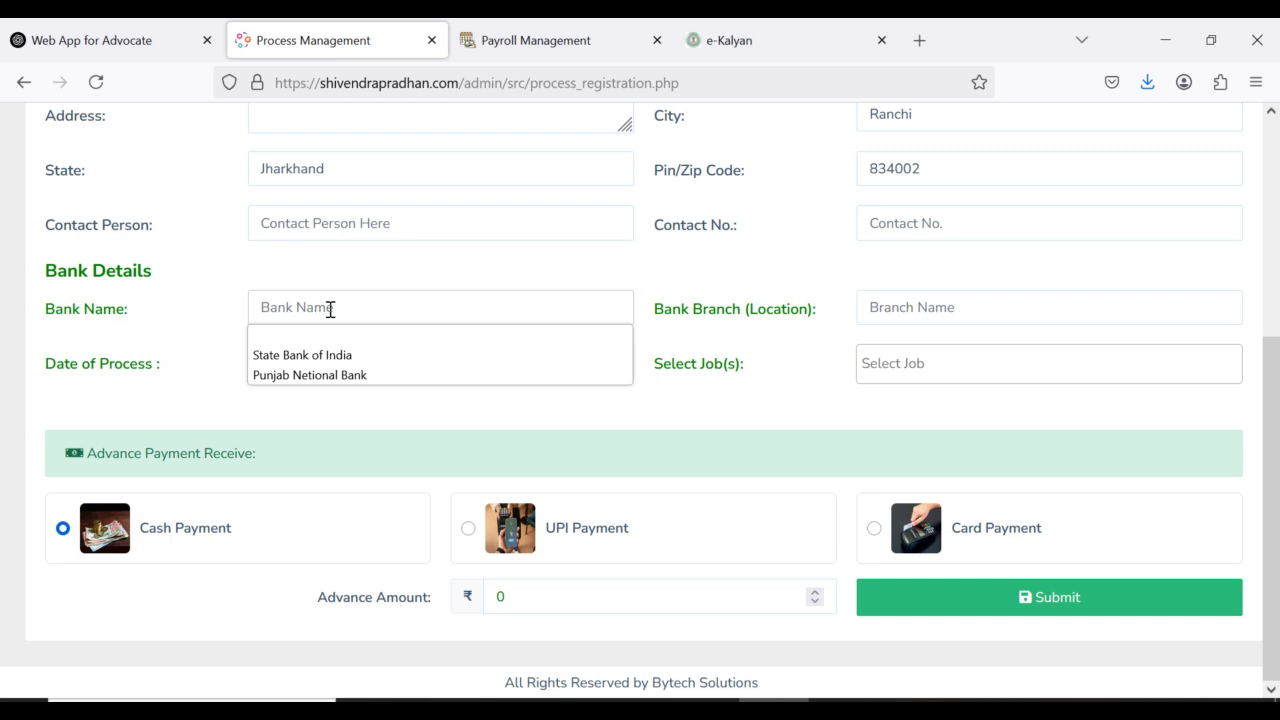
left_click(320, 374)
left_click(877, 302)
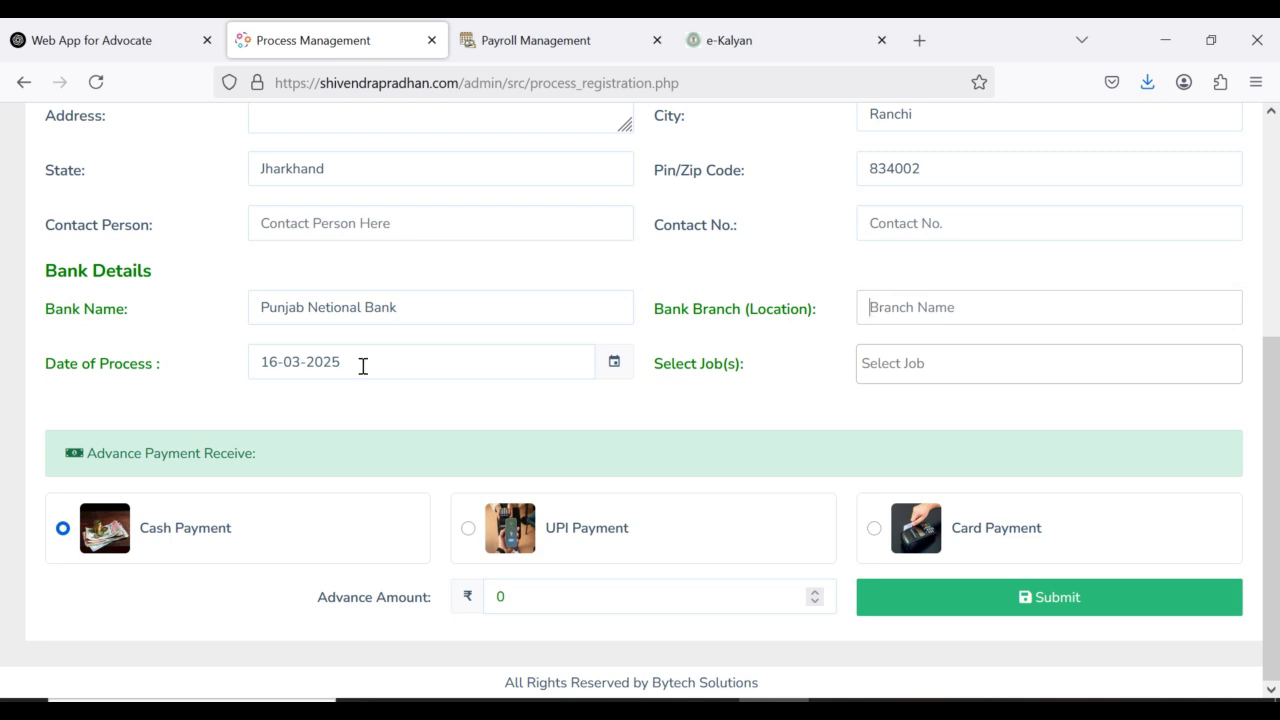
Step: Select LSR, NEC and CC as the process jobs
left_click(971, 367)
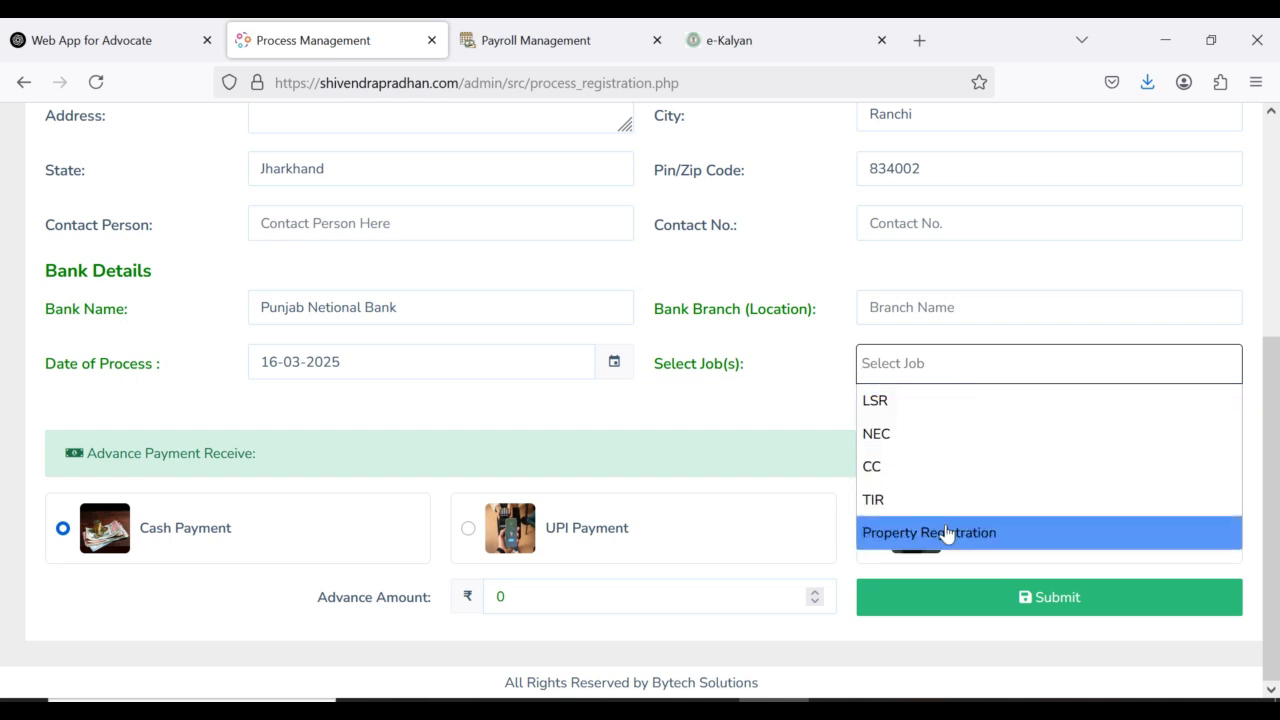
left_click(906, 413)
left_click(950, 373)
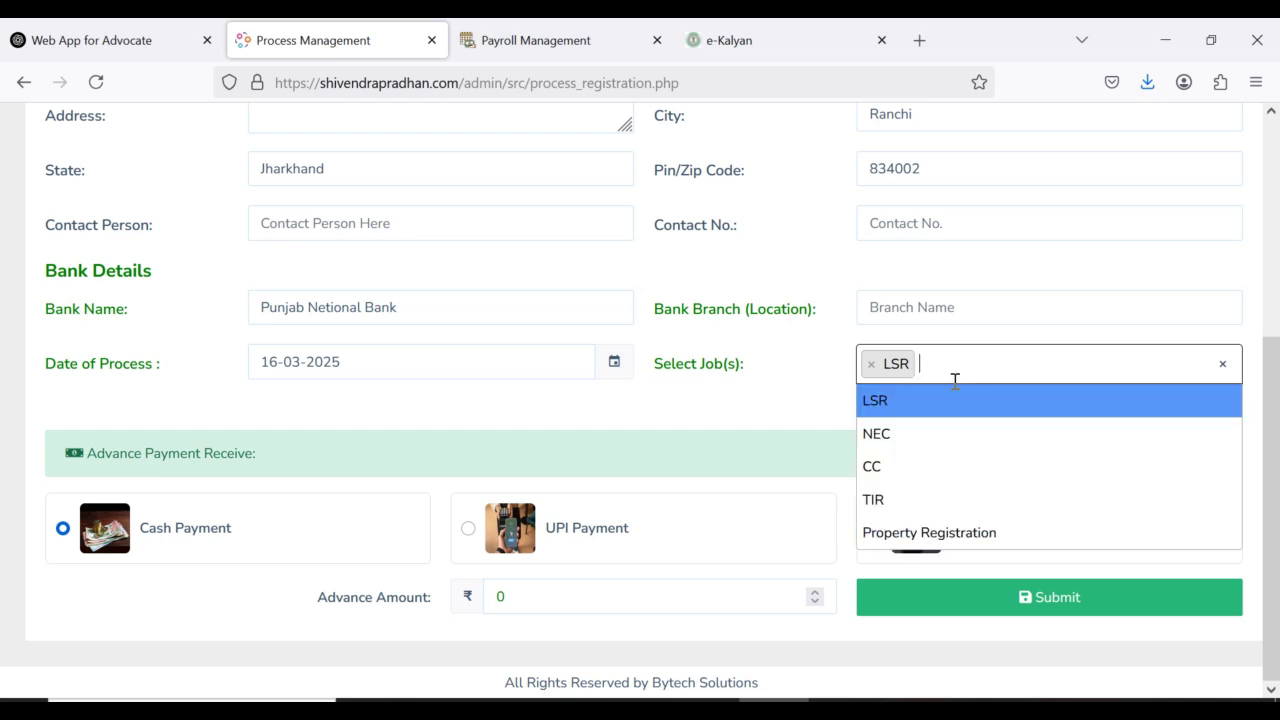
left_click(899, 440)
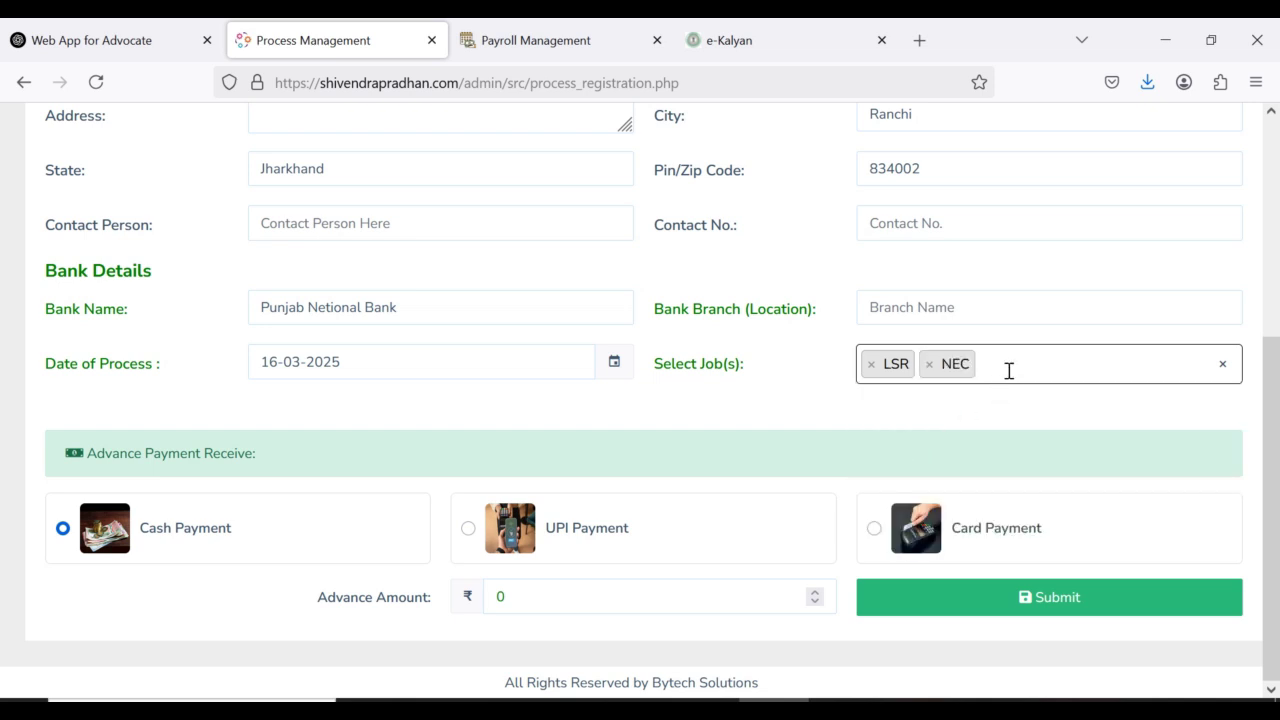
left_click(1009, 371)
left_click(951, 468)
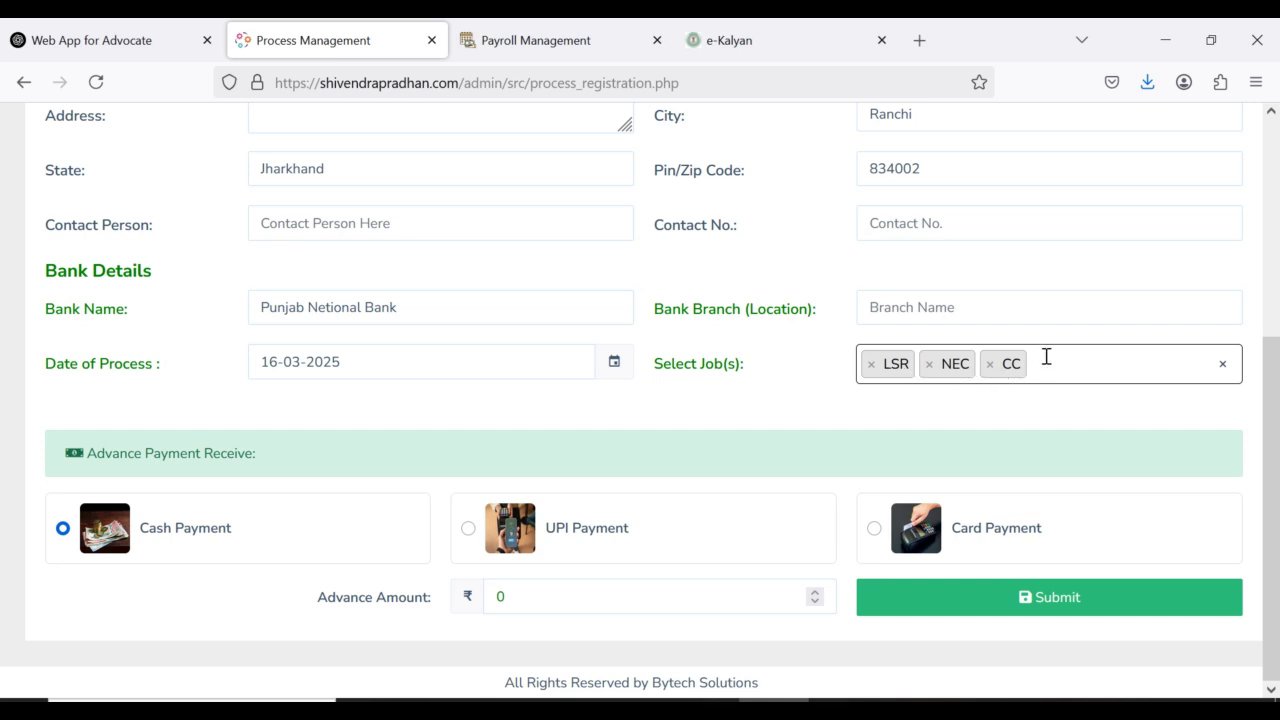
Step: Replace the selected jobs with Property Registration only
left_click(1223, 366)
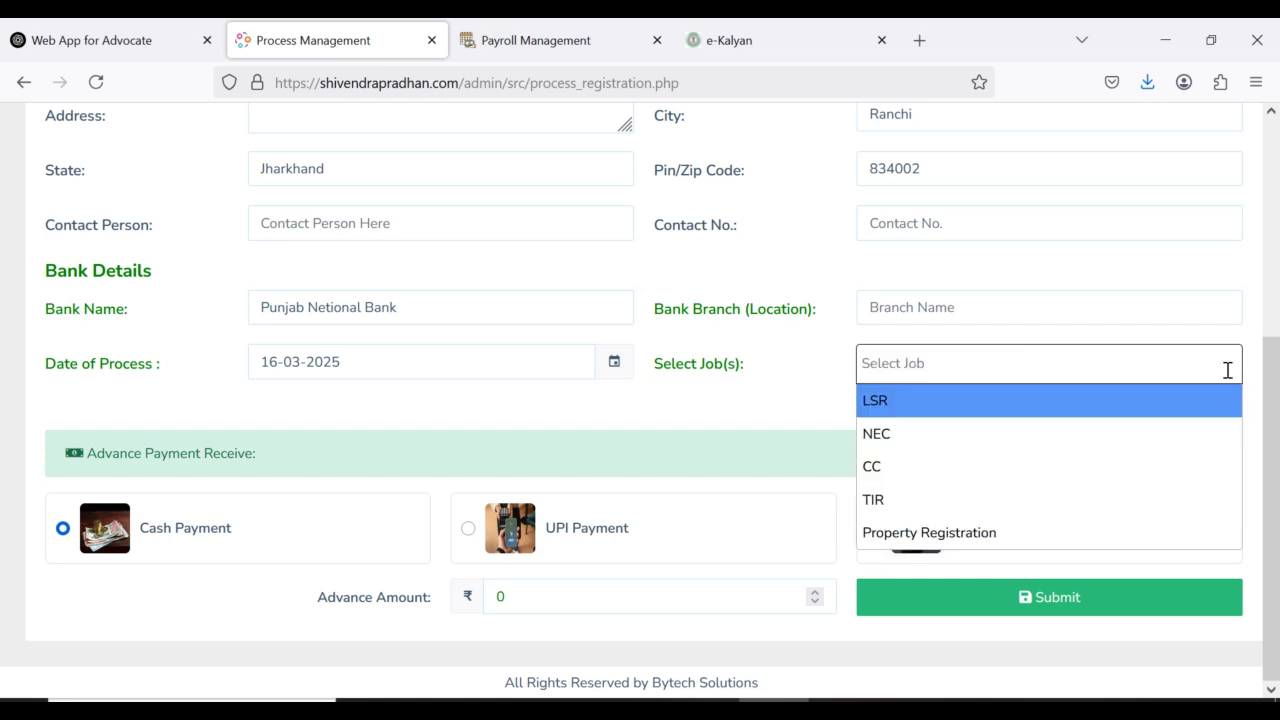
left_click(966, 543)
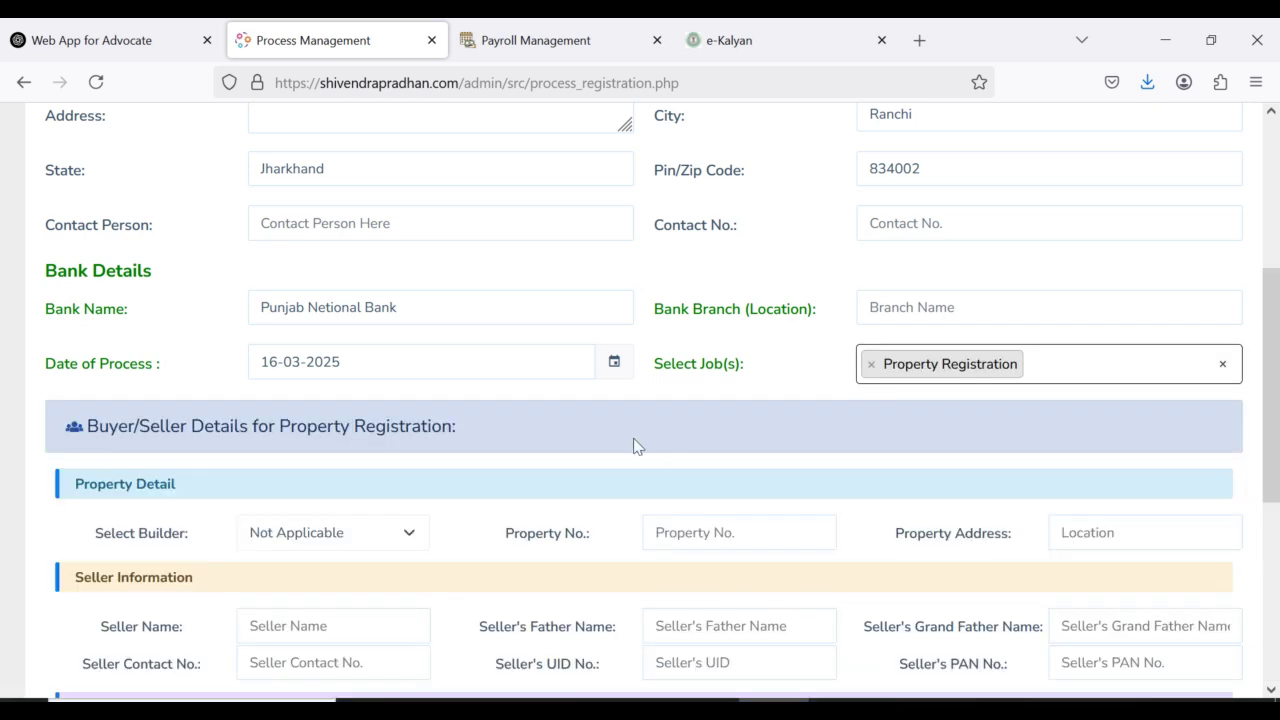
scroll(636, 446, "down", 2)
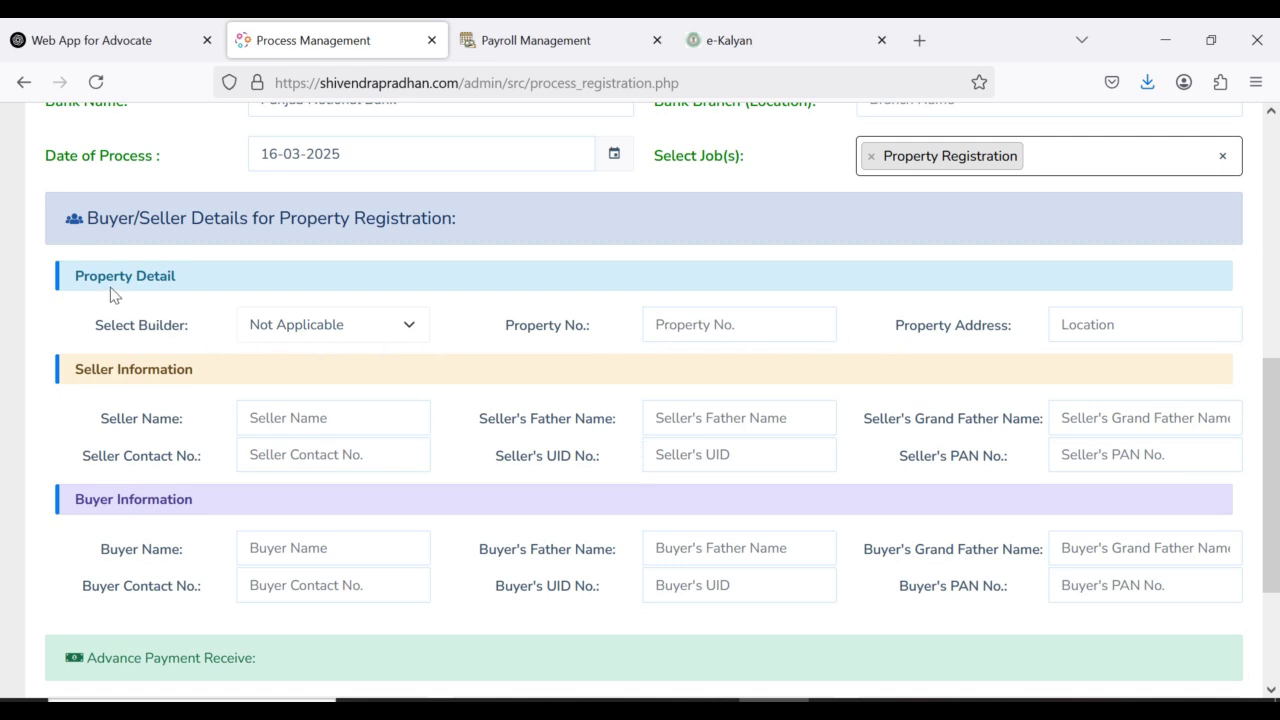
Step: Choose Kailash Developer as builder and go through the property, buyer and advance amount fields
left_click(337, 334)
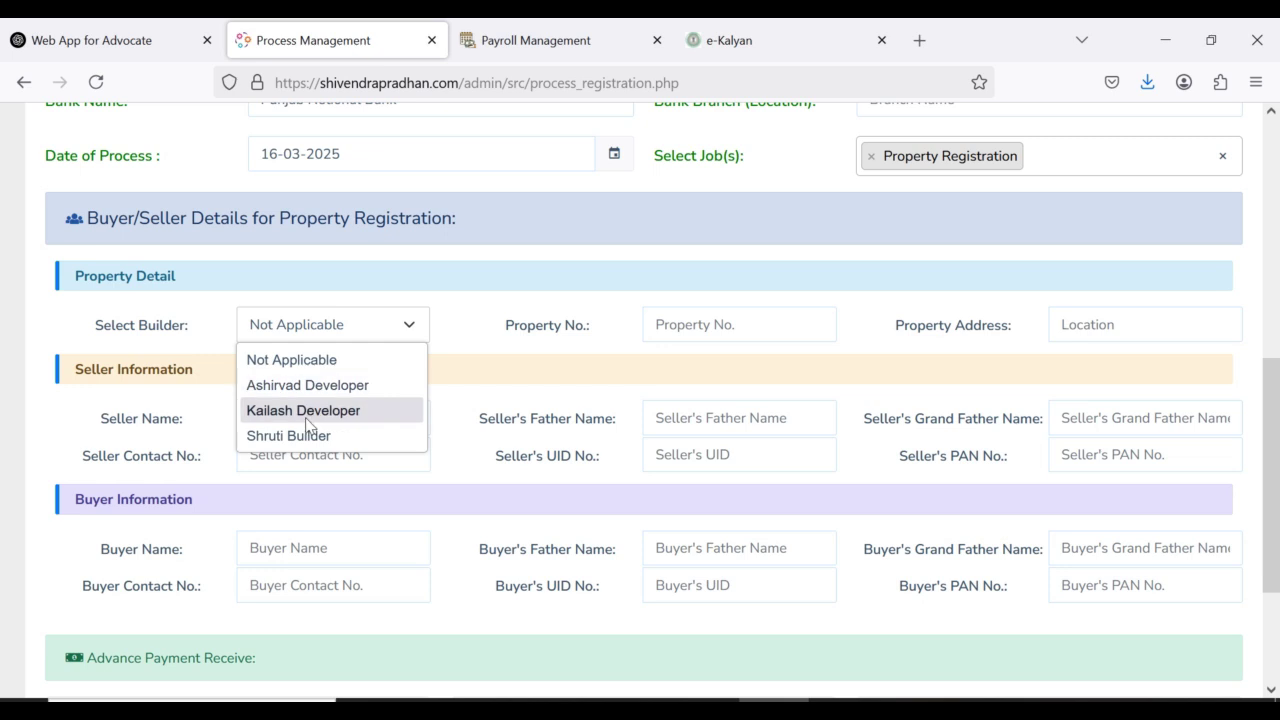
left_click(308, 412)
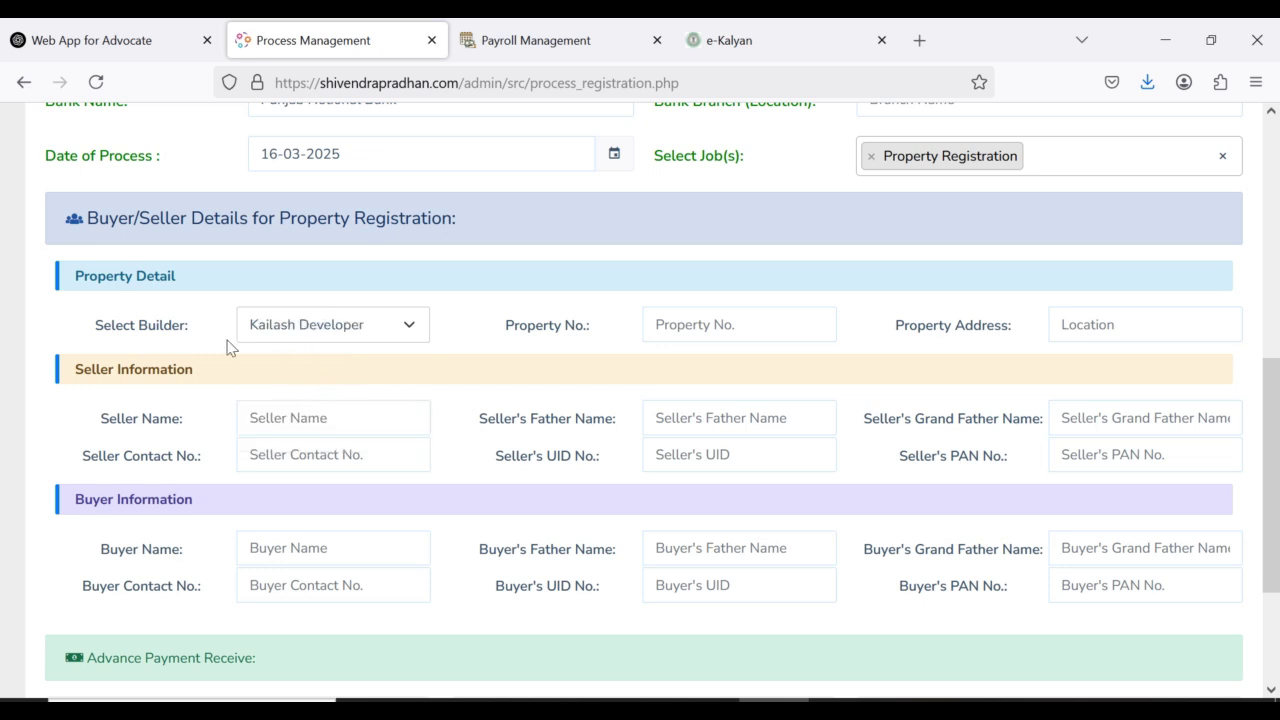
left_click(688, 326)
left_click(1107, 326)
left_click(334, 552)
scroll(640, 465, "down", 3)
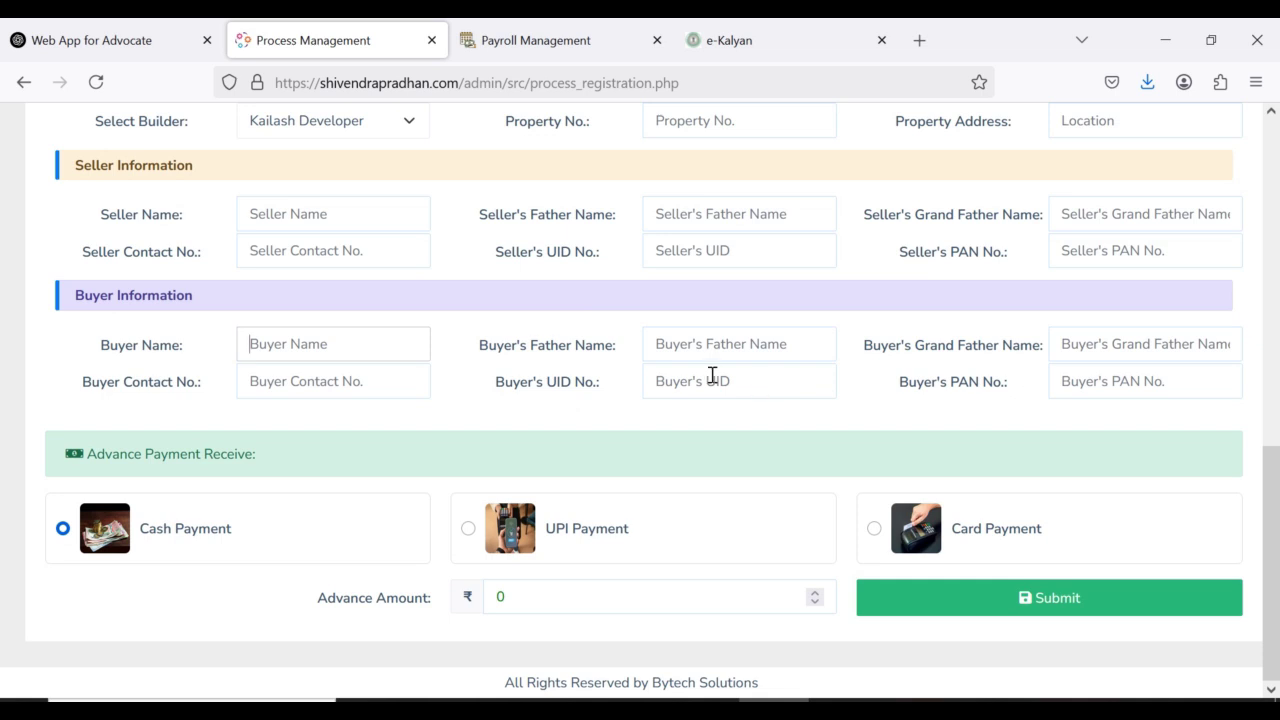
double_click(505, 598)
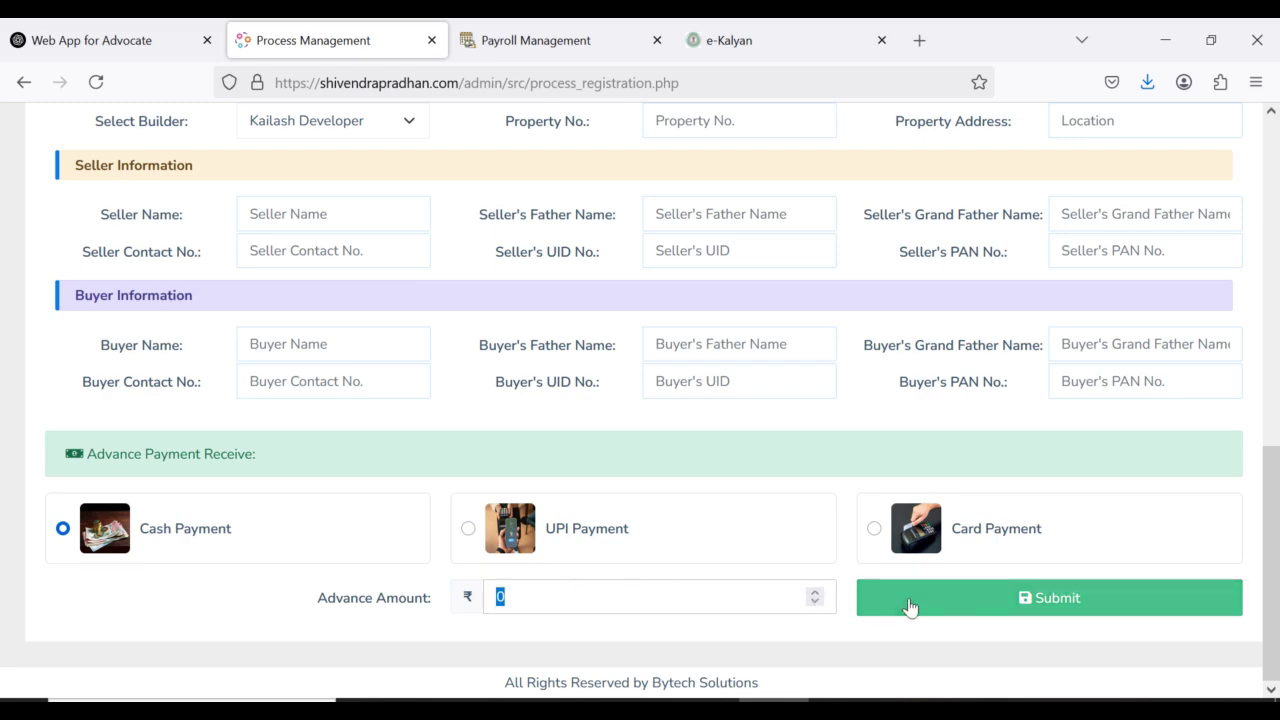
scroll(910, 606, "up", 10)
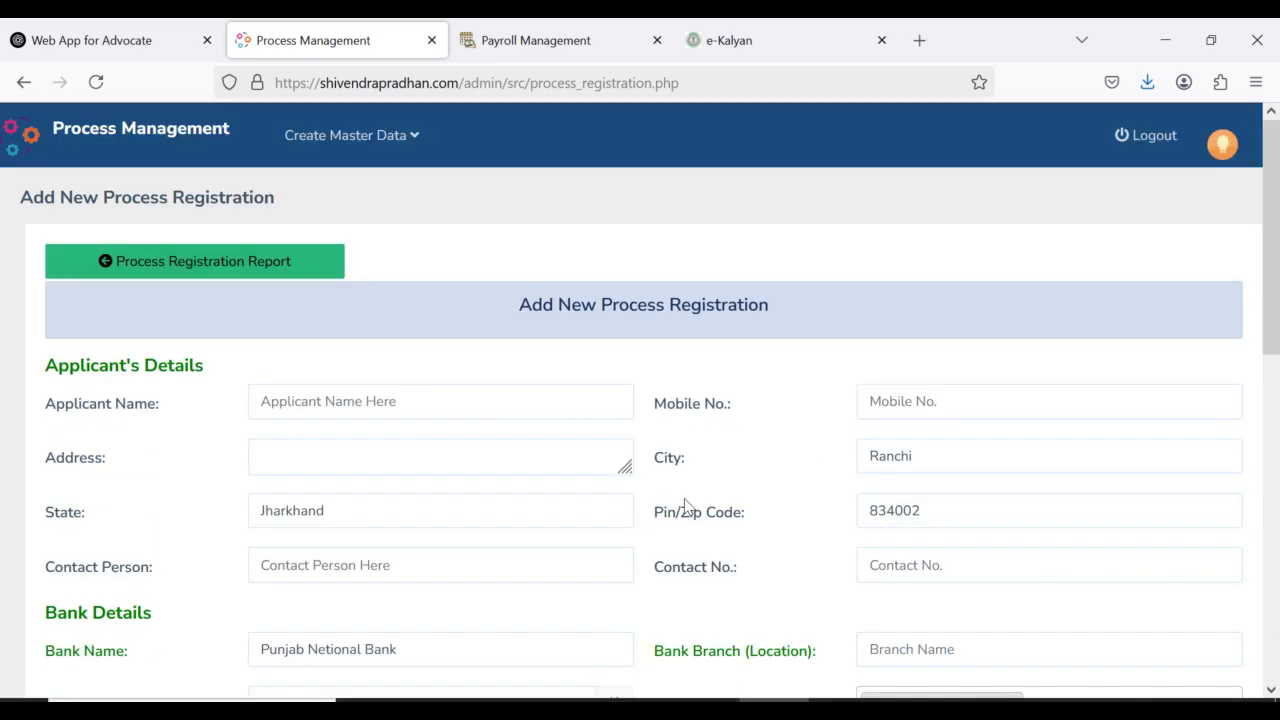
Step: Return to the dashboard via the logo and scroll through the Ongoing Process cards
left_click(142, 137)
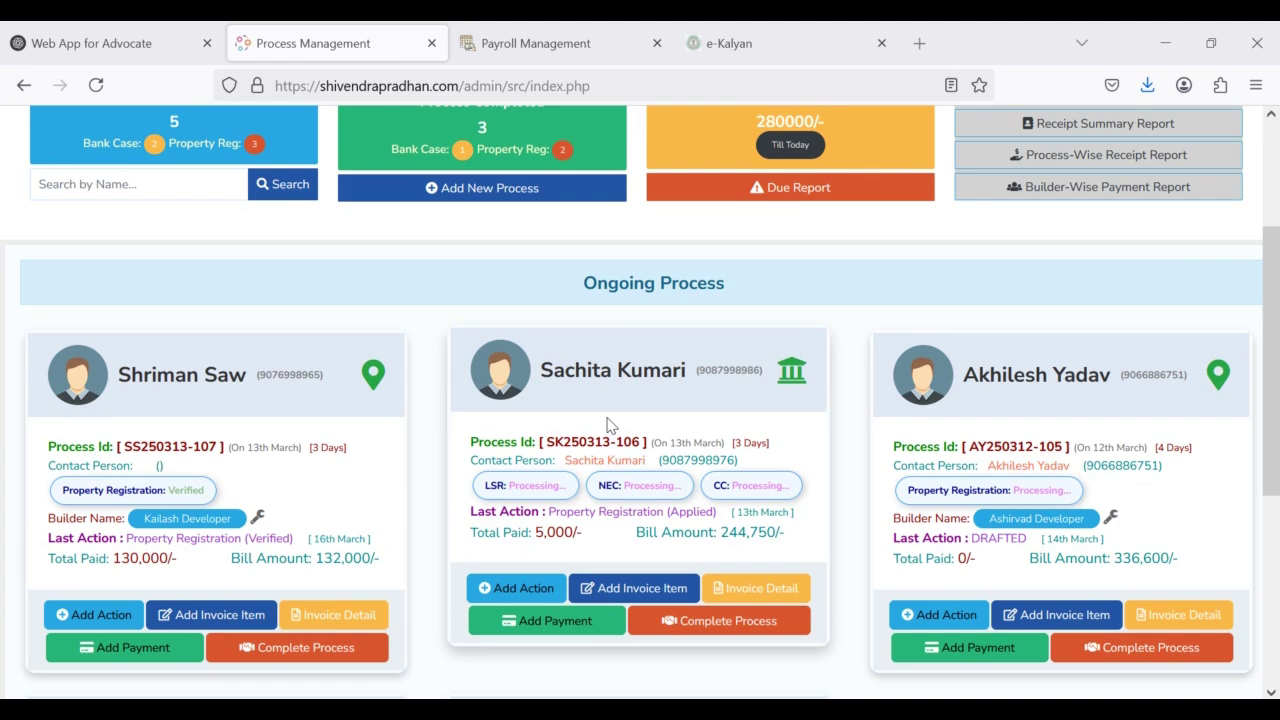
scroll(709, 457, "down", 2)
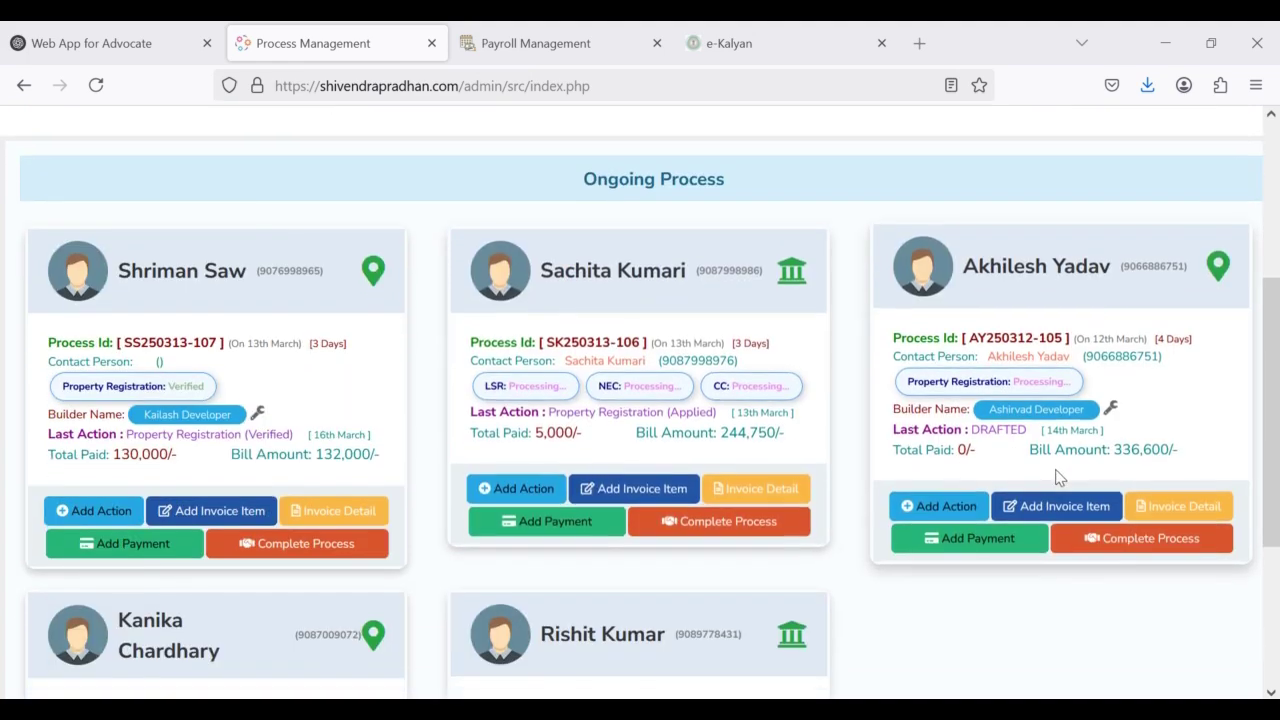
scroll(480, 458, "down", 3)
scroll(443, 457, "up", 5)
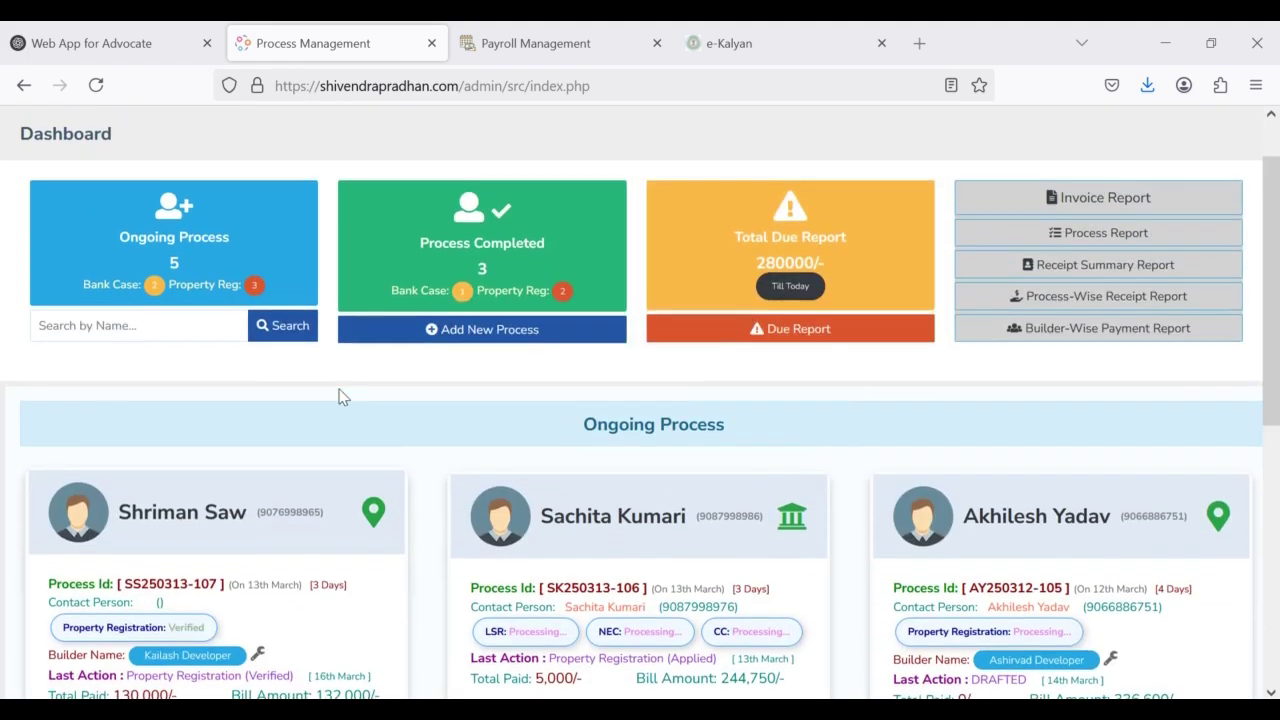
scroll(393, 393, "down", 2)
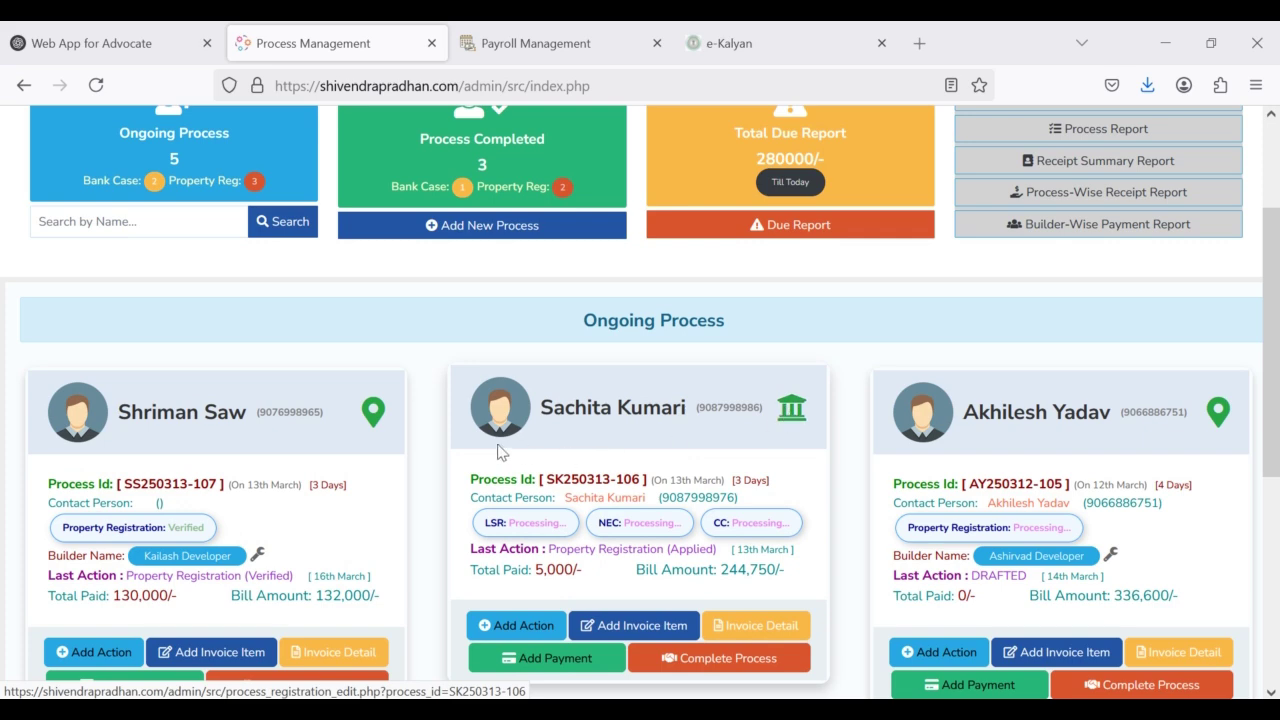
Step: Open the first ongoing process's modification page and review Property Registration, property 105, 10000 UPI advance
left_click(372, 421)
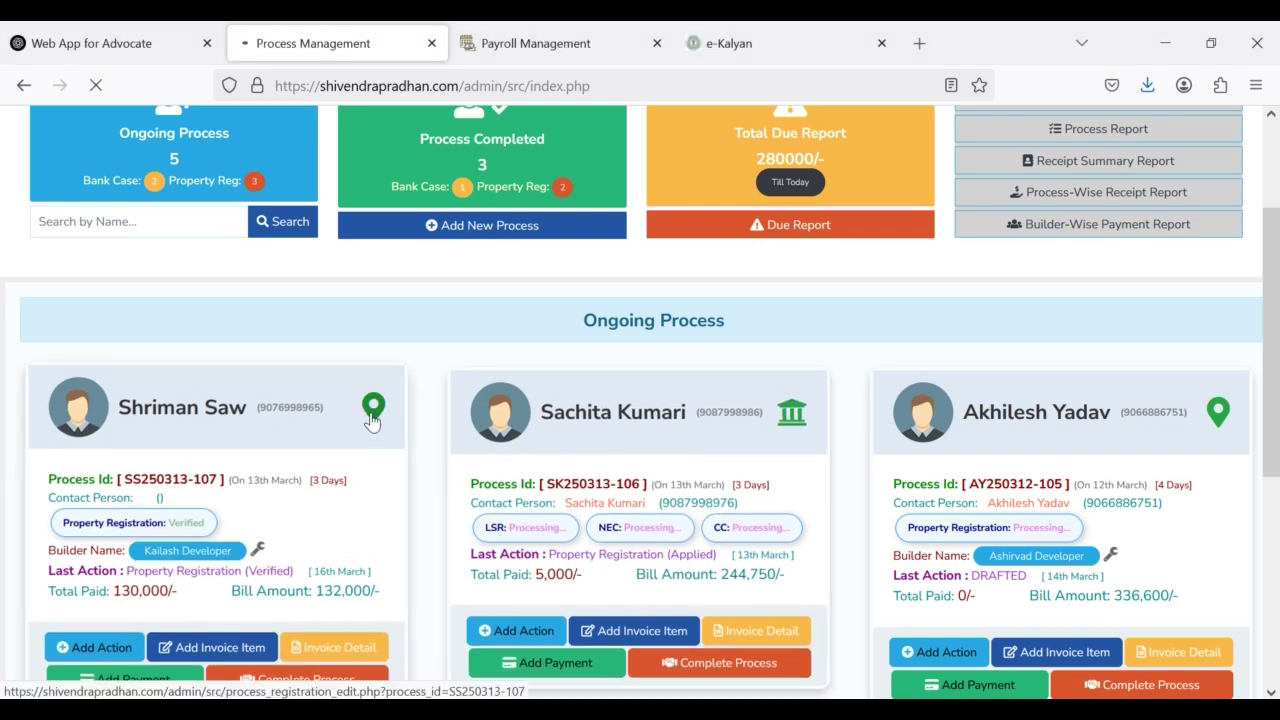
scroll(246, 414, "down", 3)
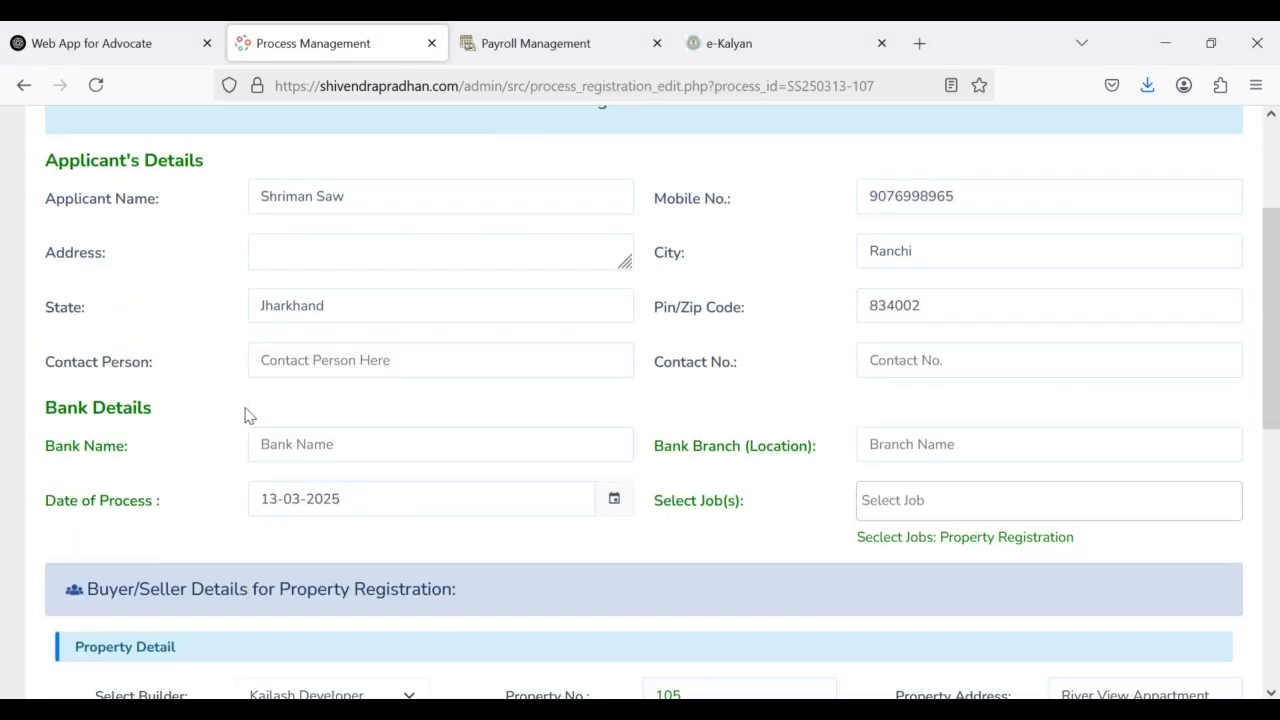
scroll(388, 350, "up", 3)
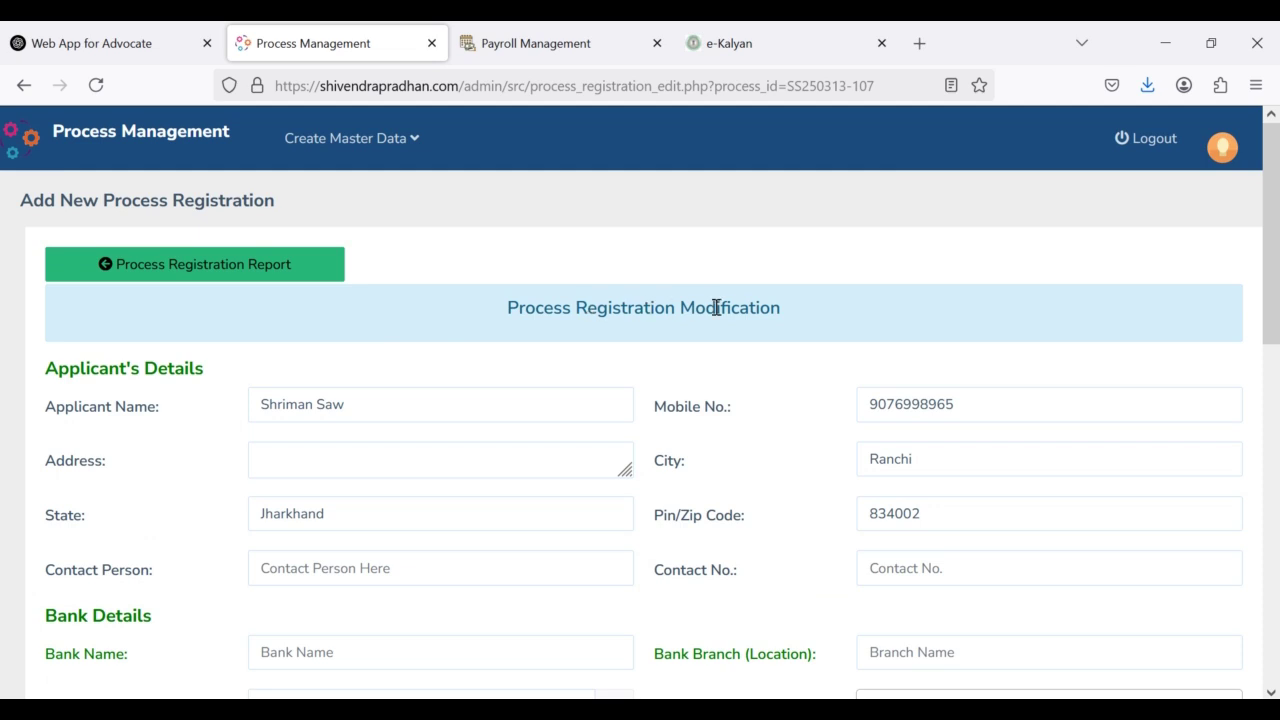
left_click_drag(790, 309, 466, 334)
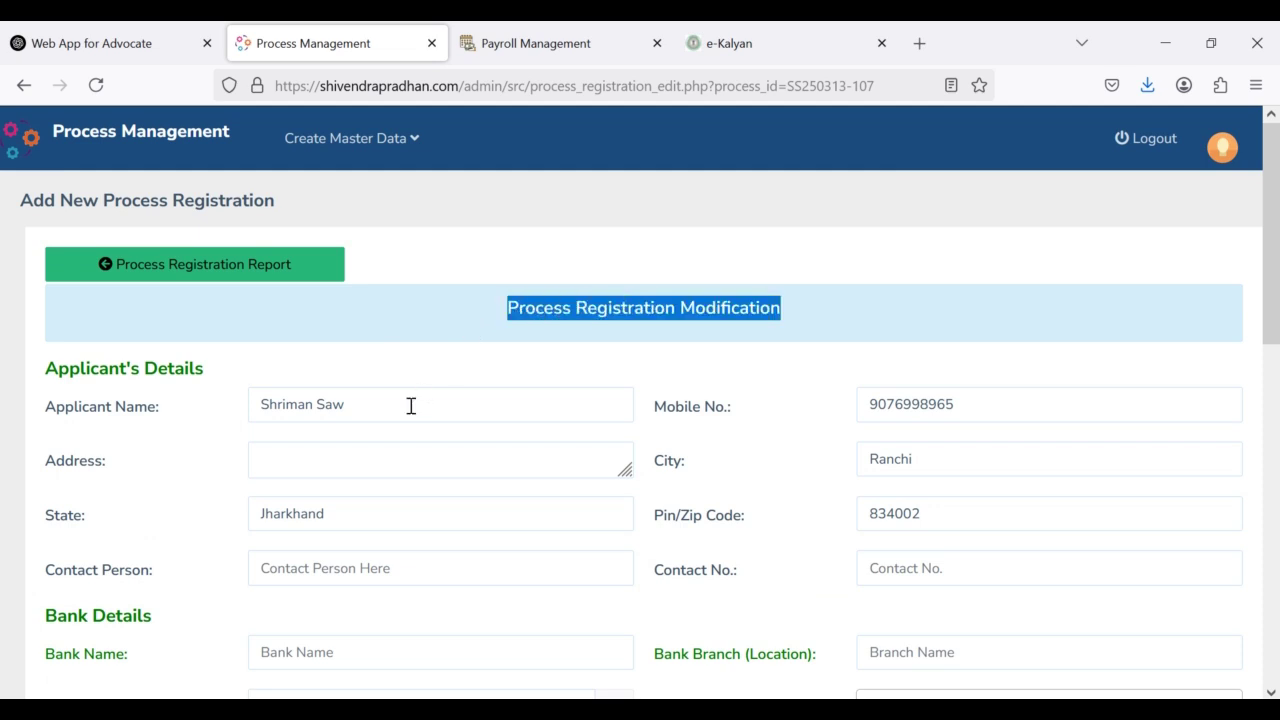
scroll(409, 406, "down", 2)
scroll(903, 331, "down", 4)
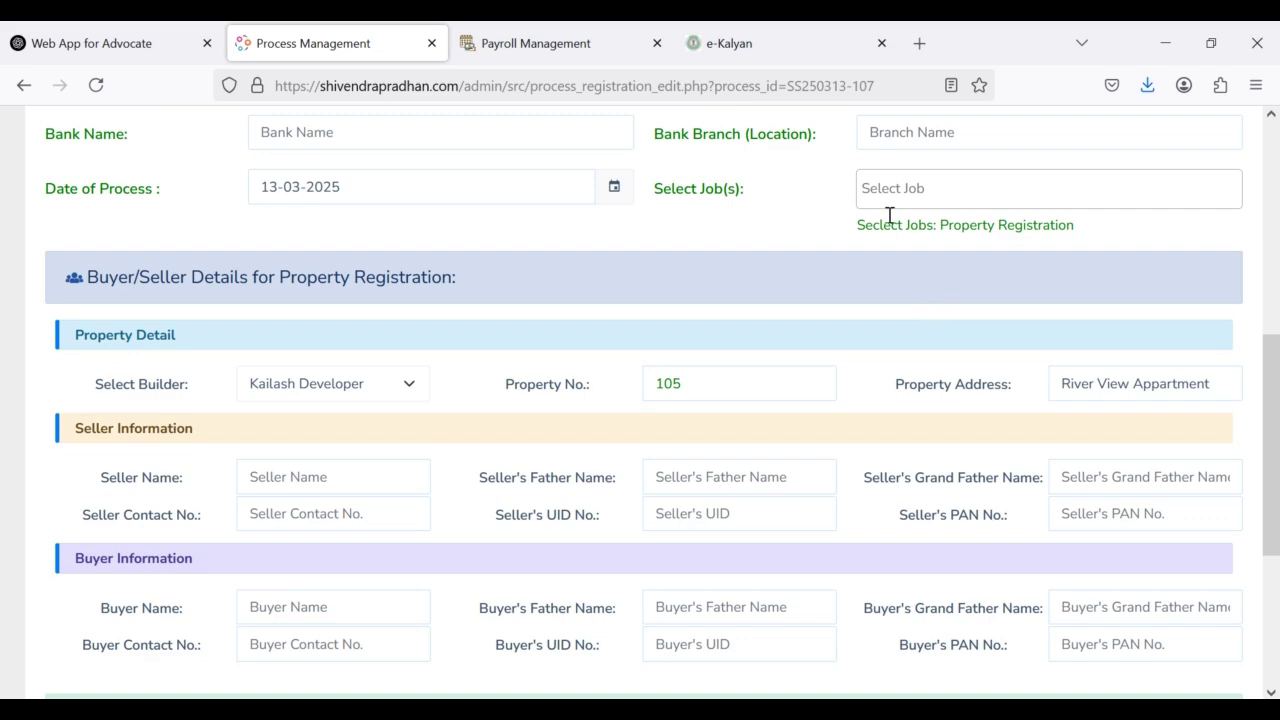
scroll(350, 309, "down", 3)
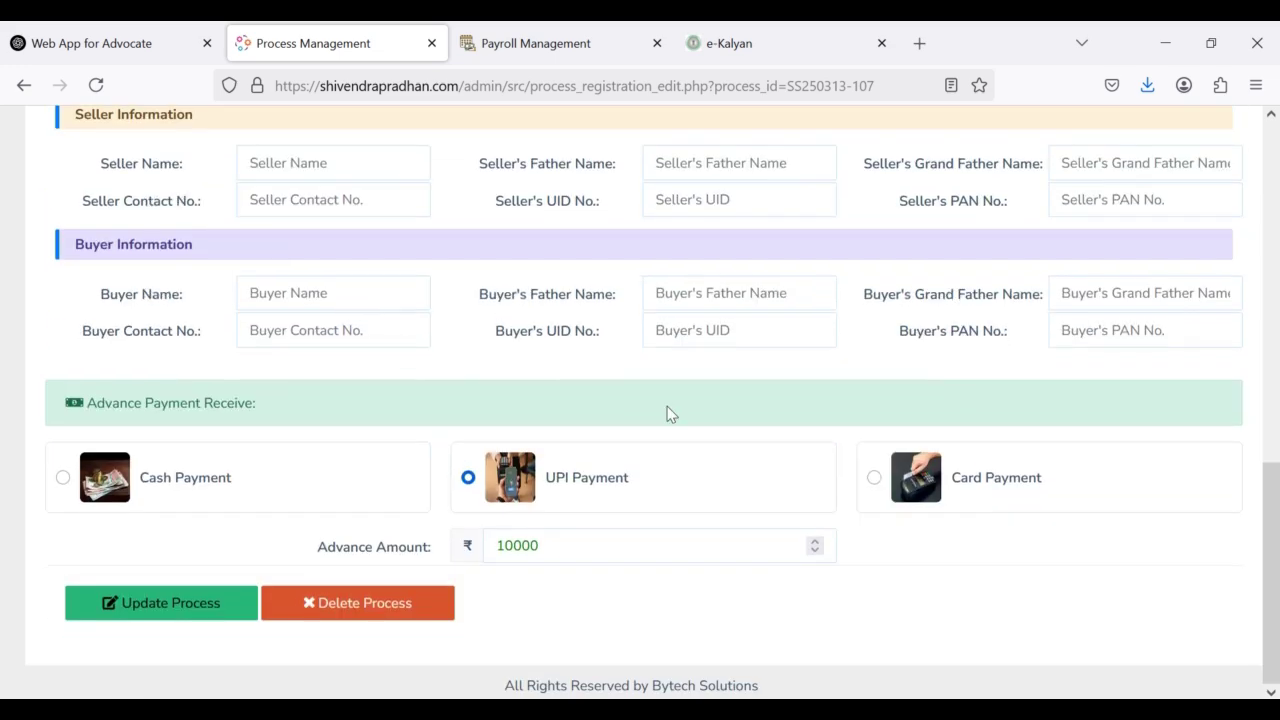
scroll(678, 321, "up", 7)
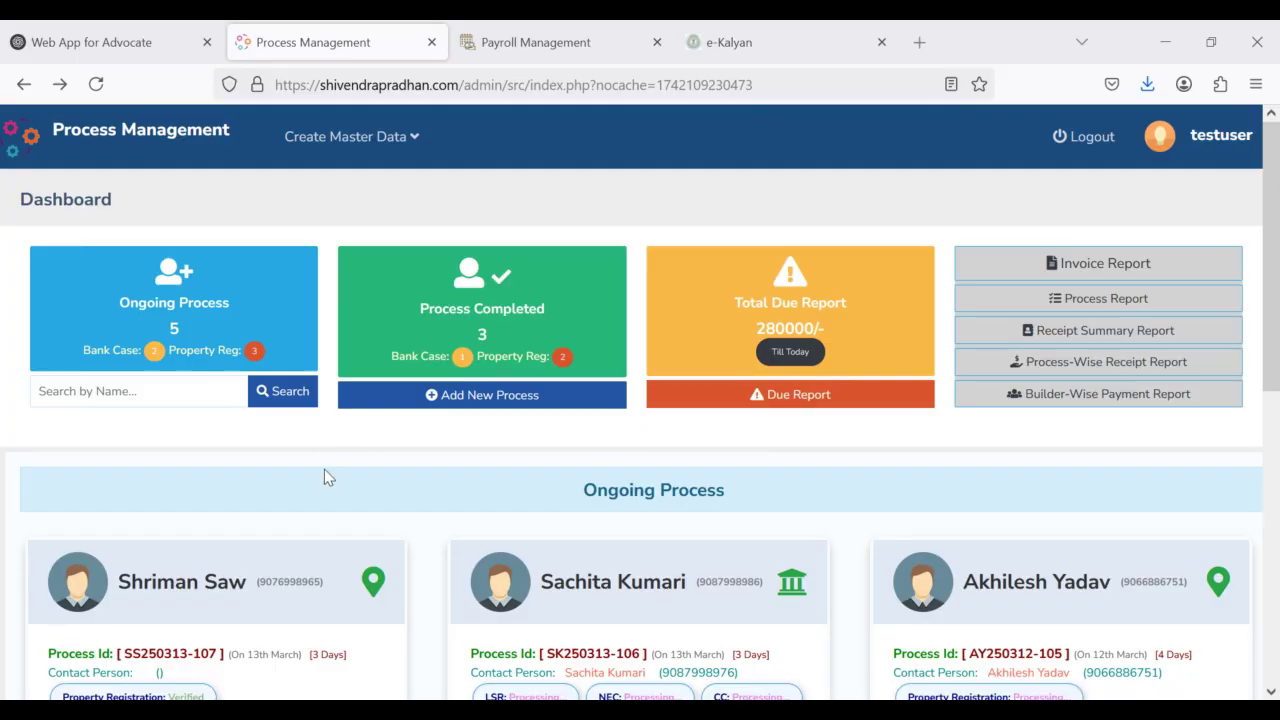
Step: Search the dashboard's process list for 103
scroll(330, 475, "down", 5)
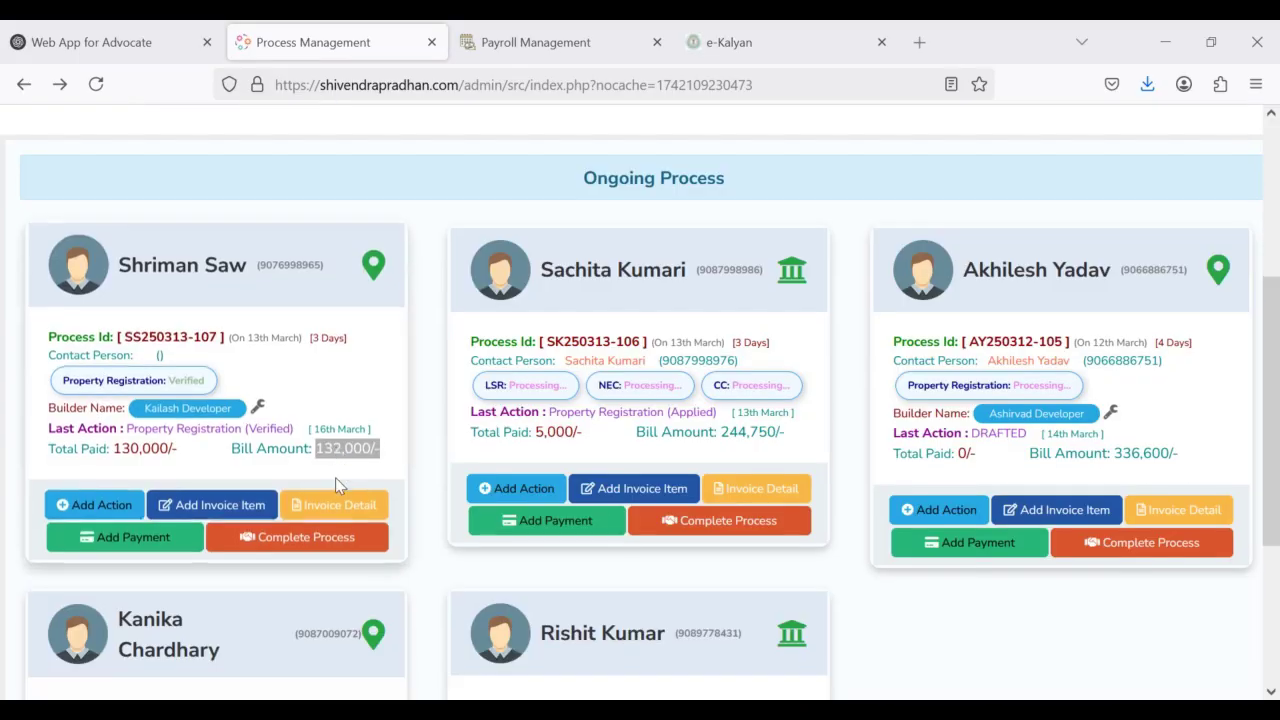
scroll(337, 486, "up", 6)
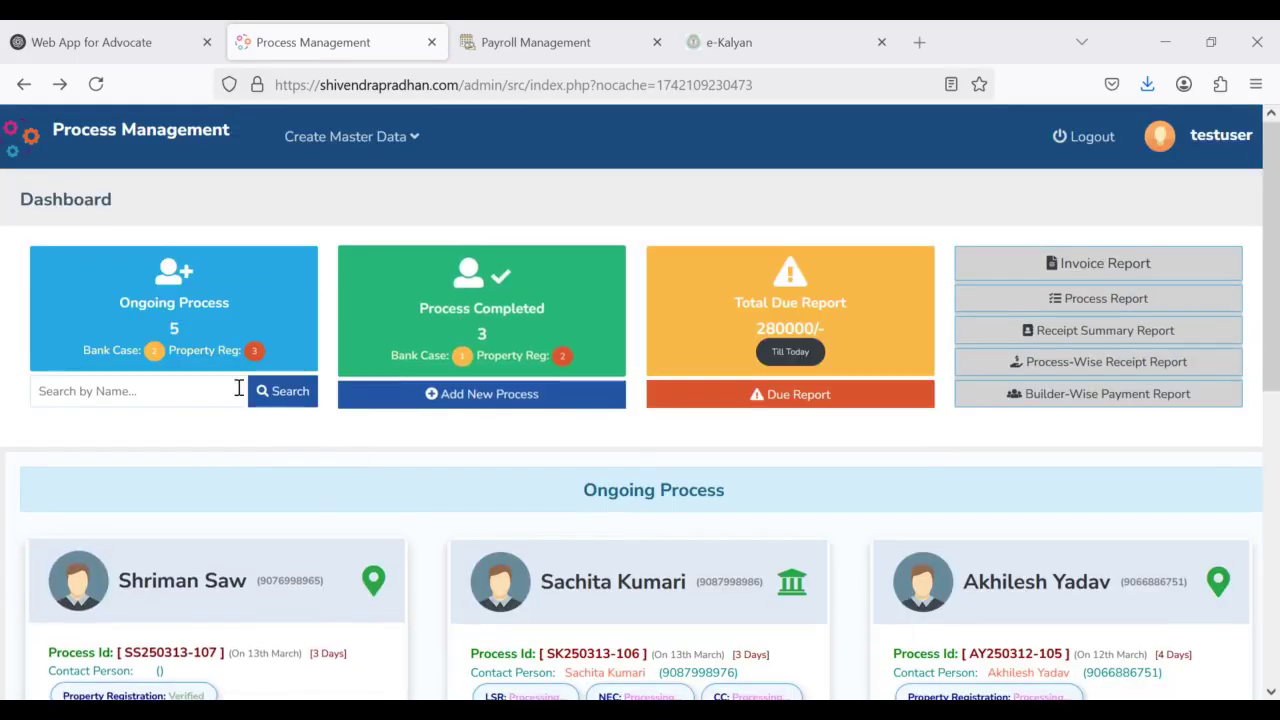
scroll(490, 470, "down", 5)
scroll(500, 449, "up", 5)
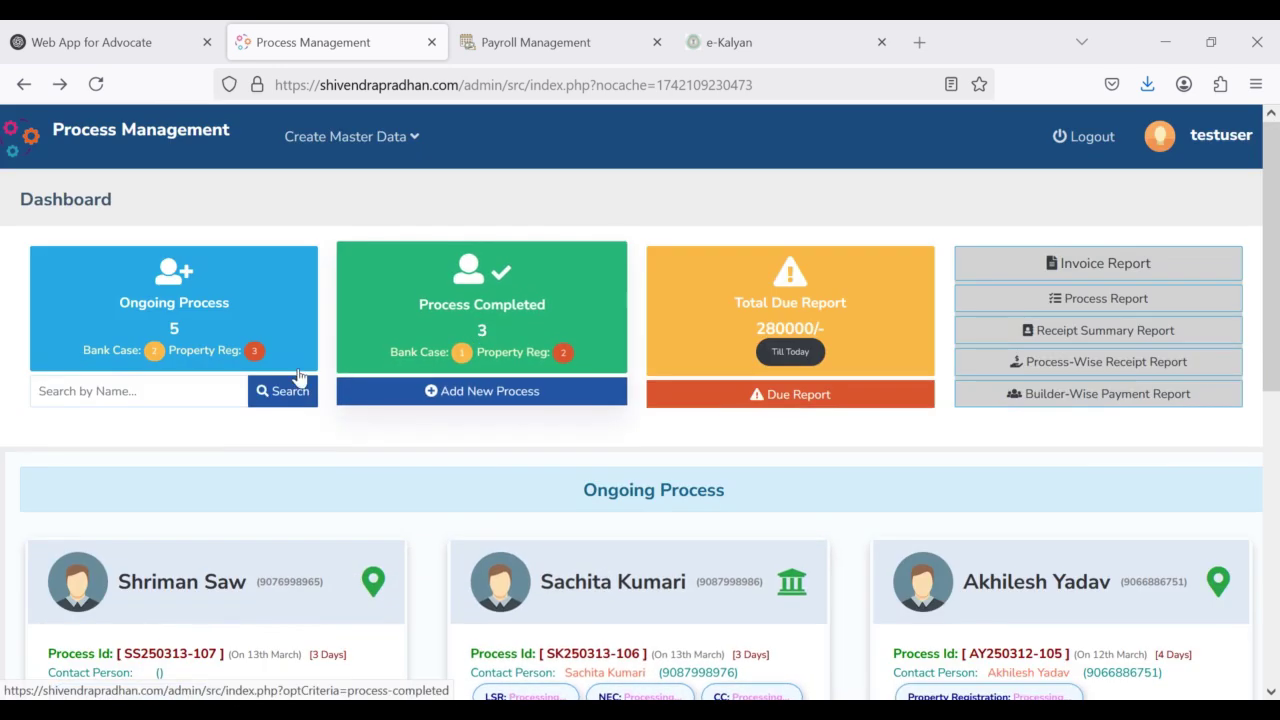
left_click(140, 385)
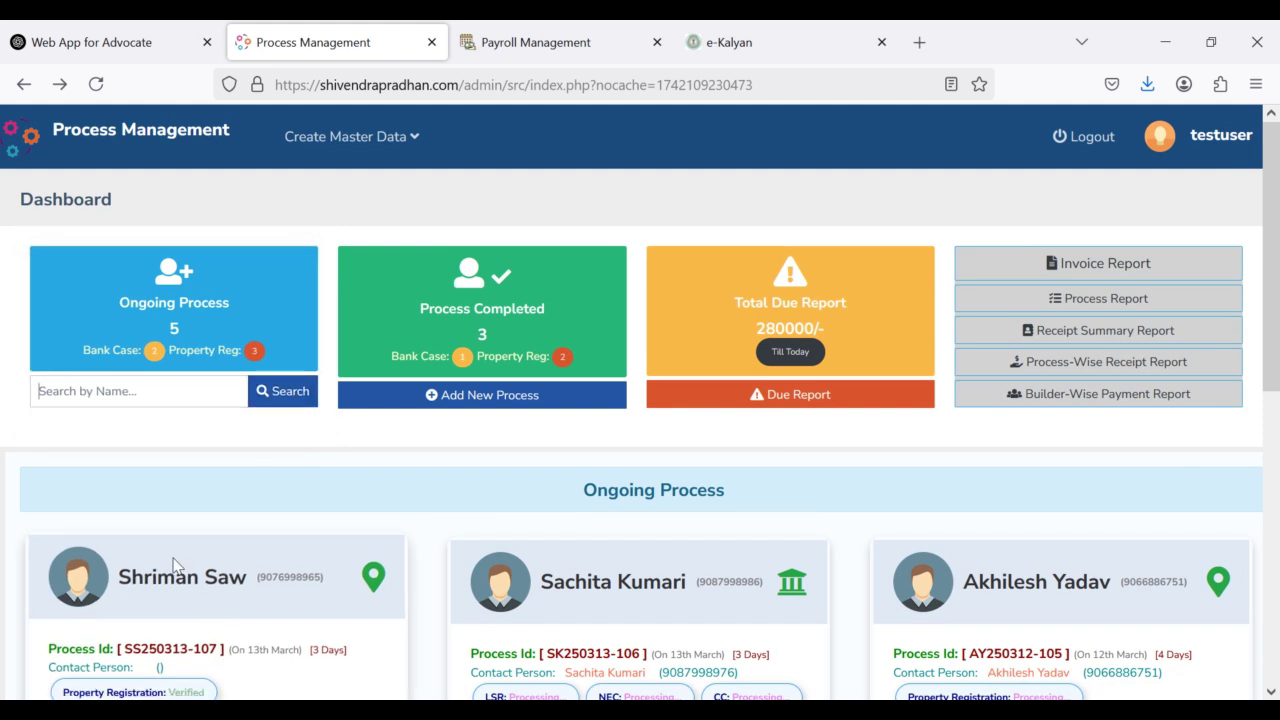
scroll(173, 565, "down", 1)
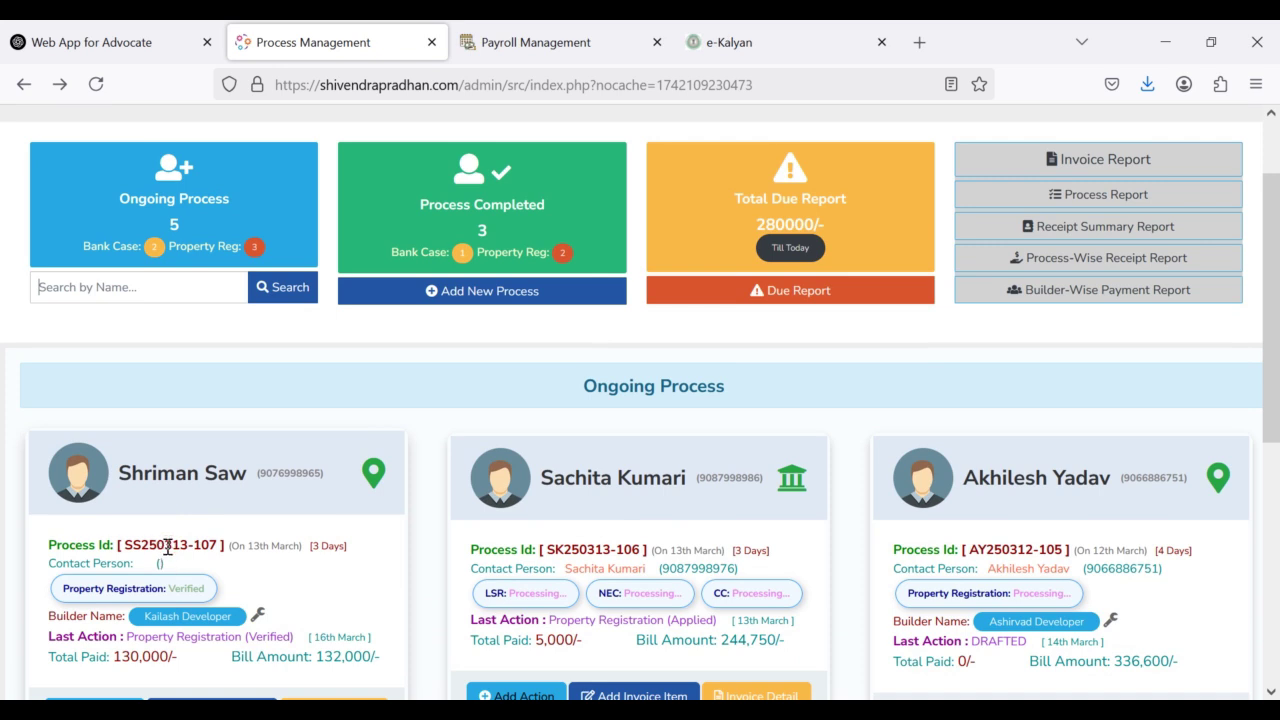
scroll(168, 548, "down", 1)
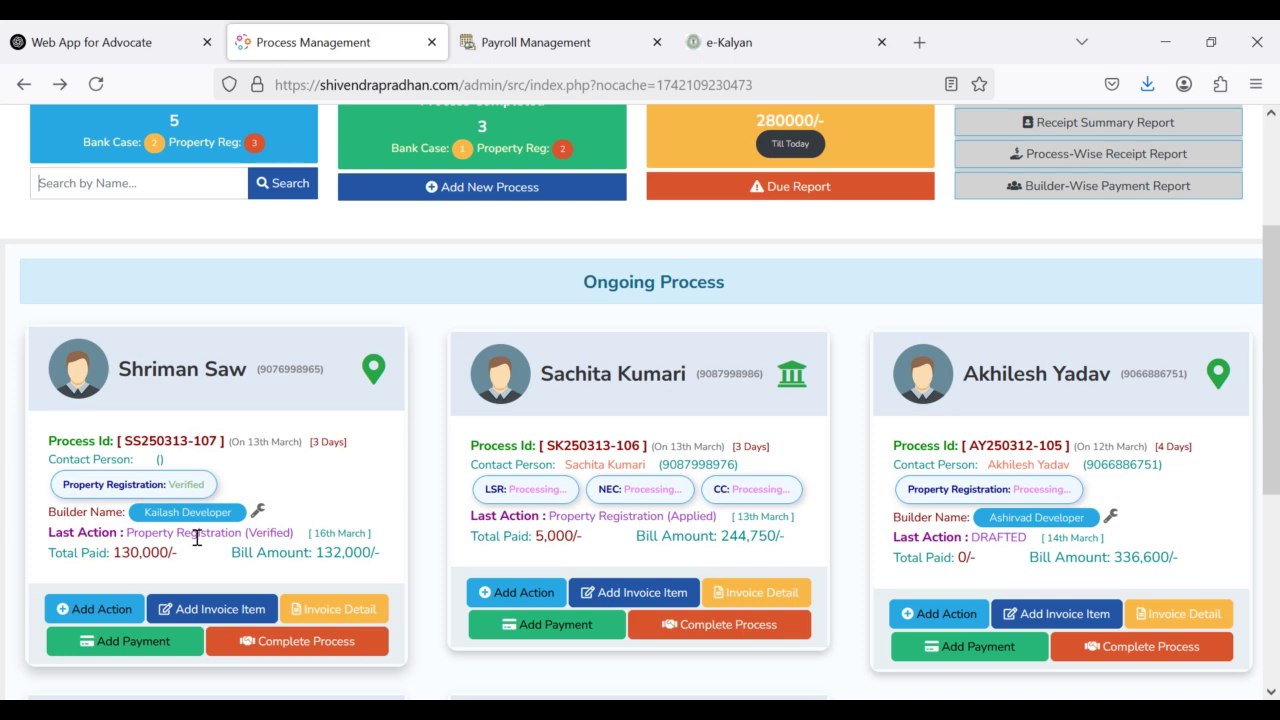
scroll(197, 536, "up", 2)
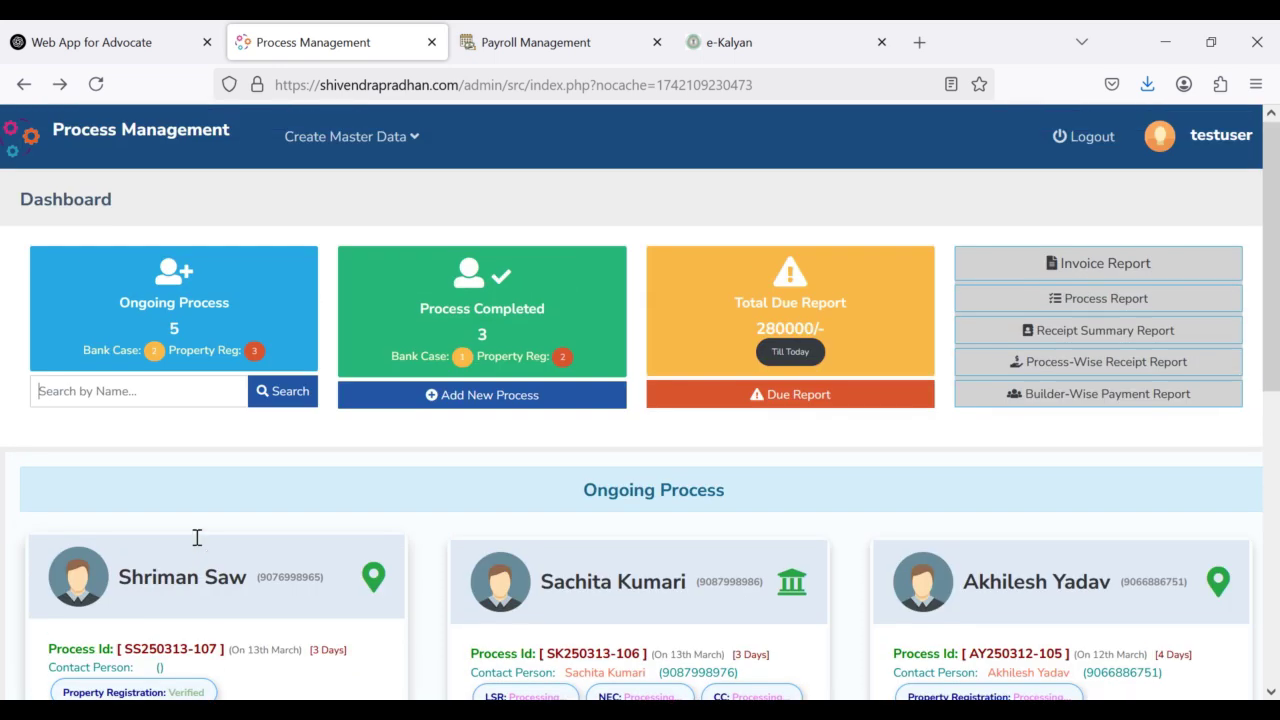
left_click(145, 391)
type("103")
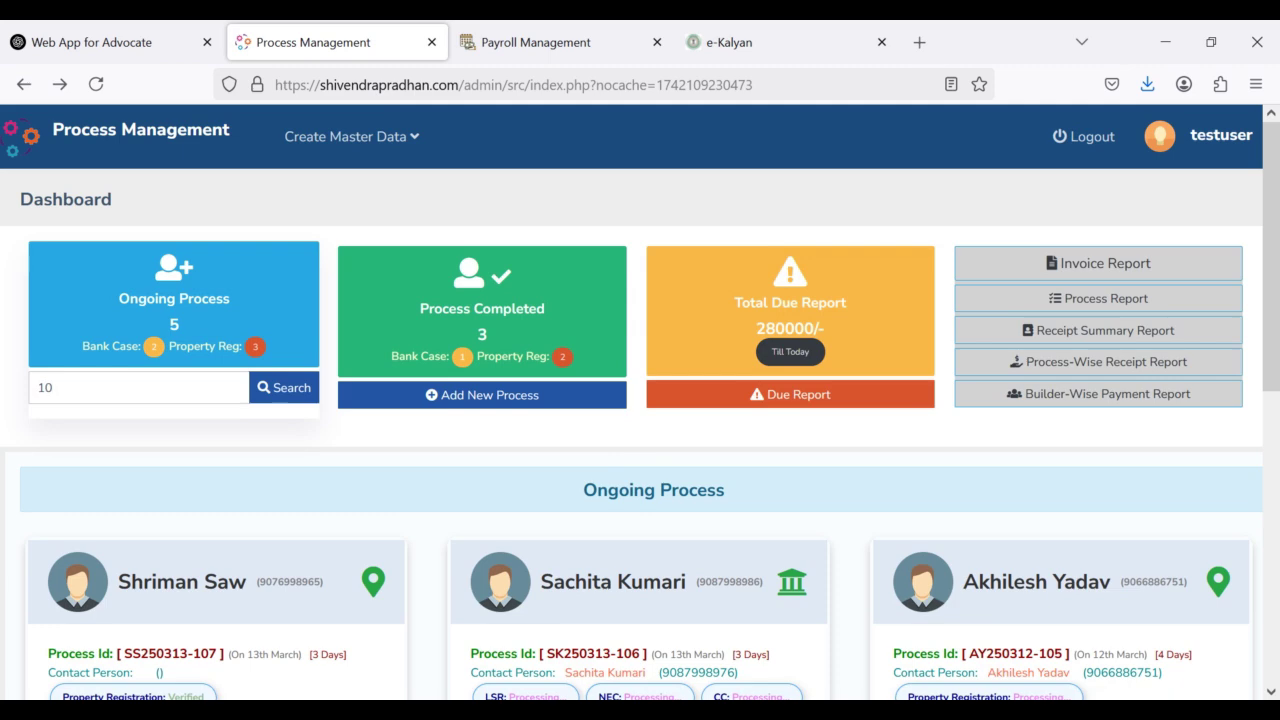
key("Return")
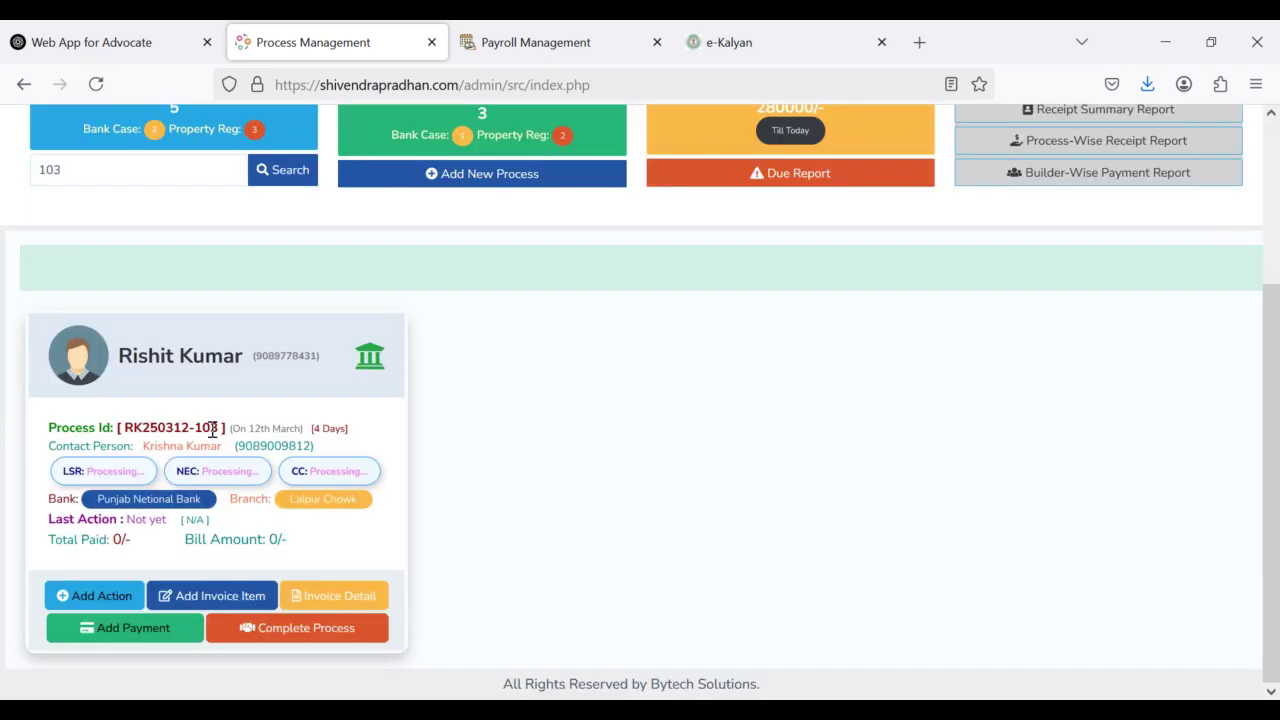
Step: Highlight the matching process's ID, then replace the search term with a new name search
left_click_drag(212, 428, 121, 430)
scroll(89, 417, "up", 2)
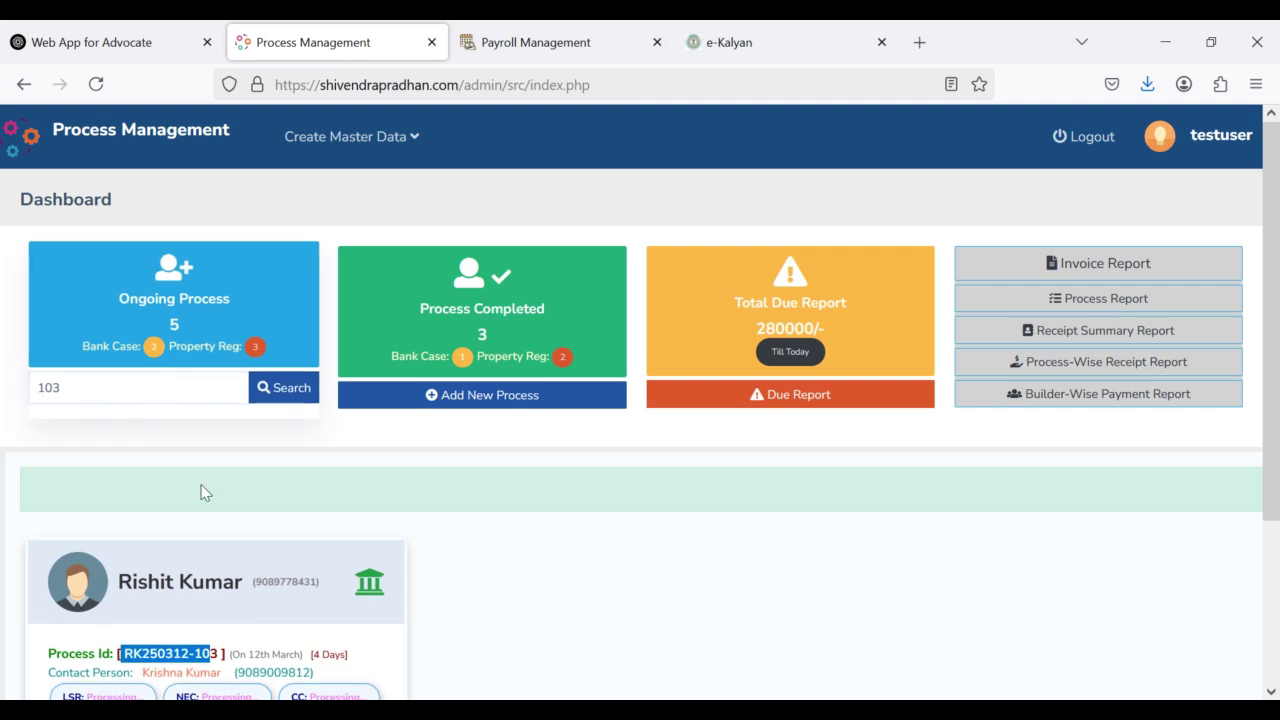
scroll(203, 491, "down", 2)
scroll(94, 397, "up", 2)
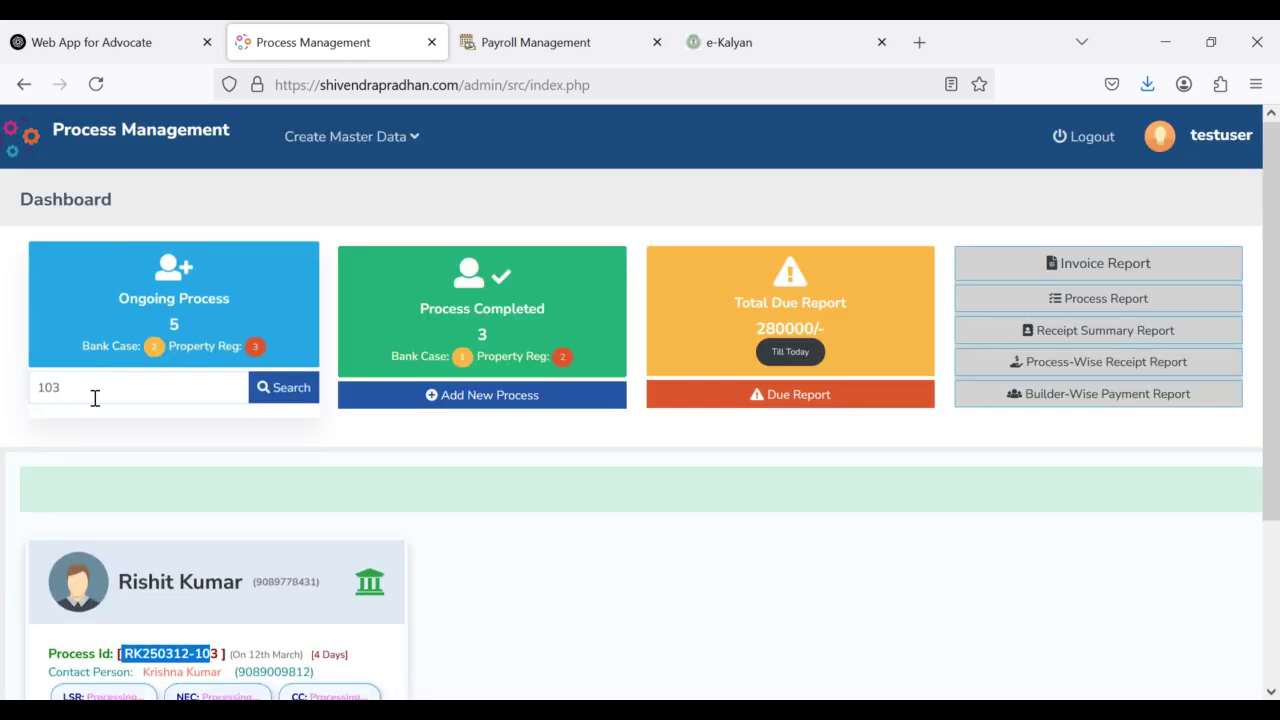
double_click(48, 387)
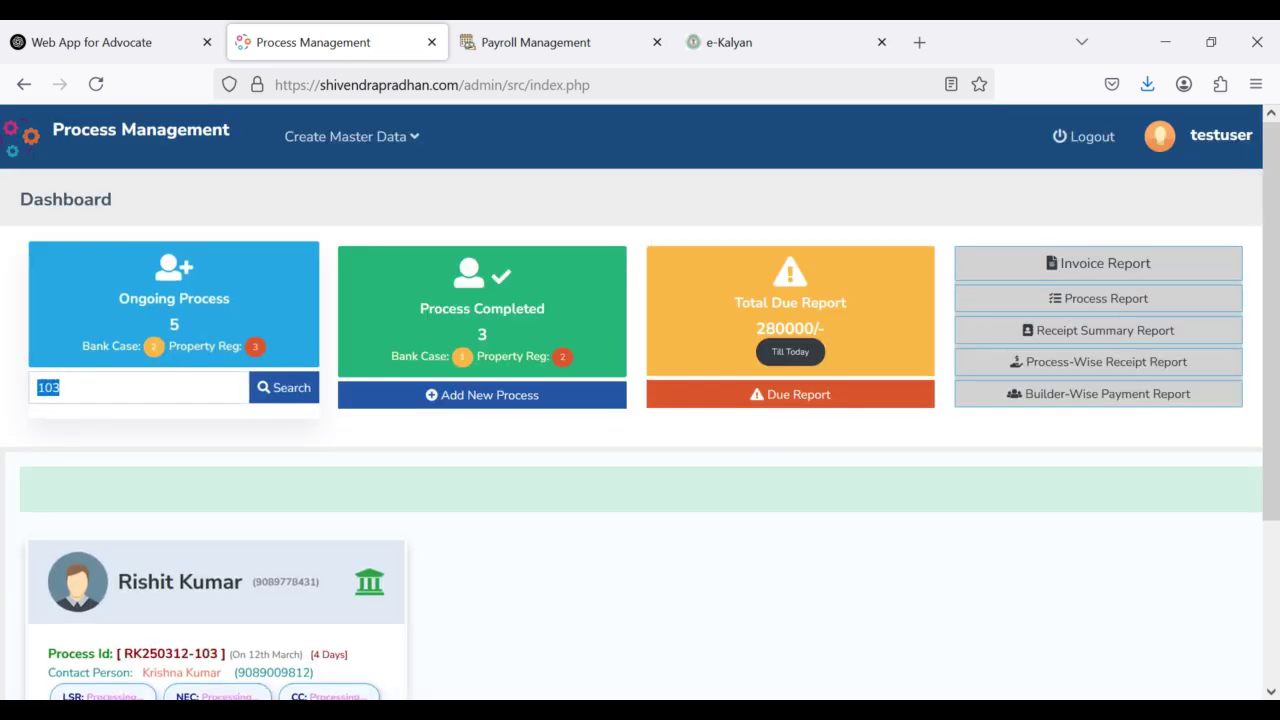
type("Ashirvad")
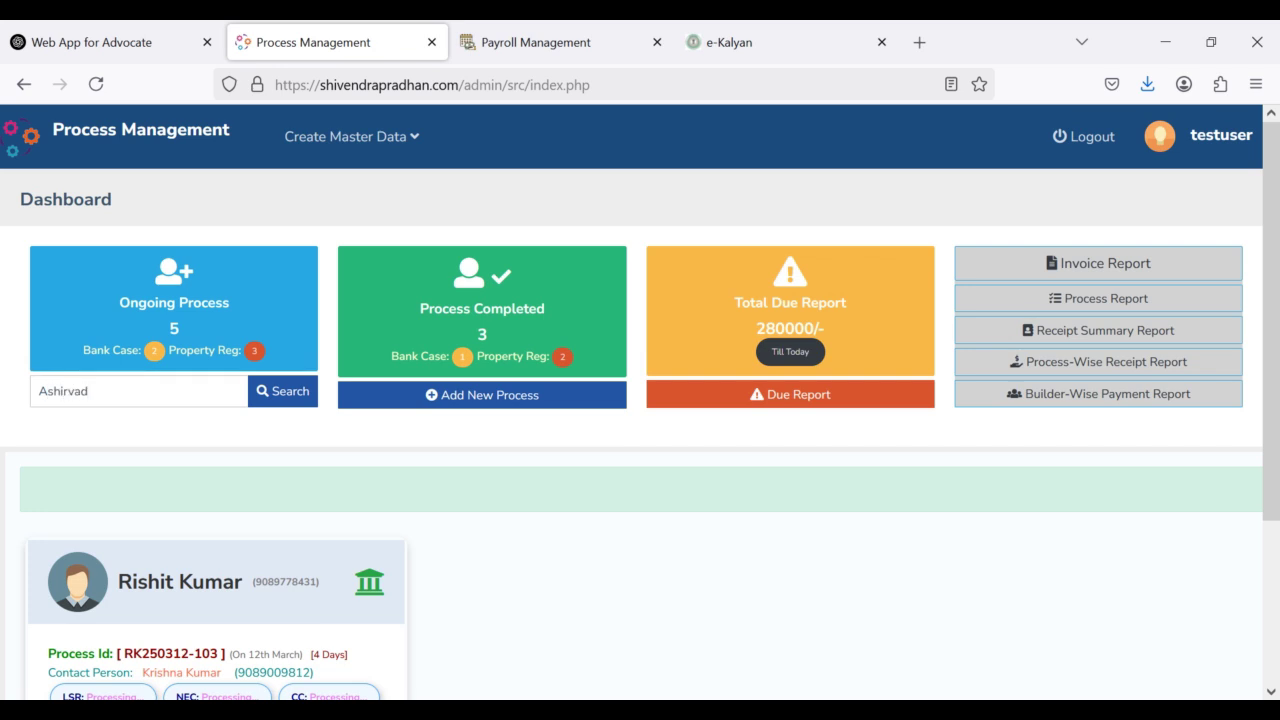
Step: Search for Ashirvad and highlight one card's 280,000.00 settled due and 806,498 bill amount
left_click(279, 395)
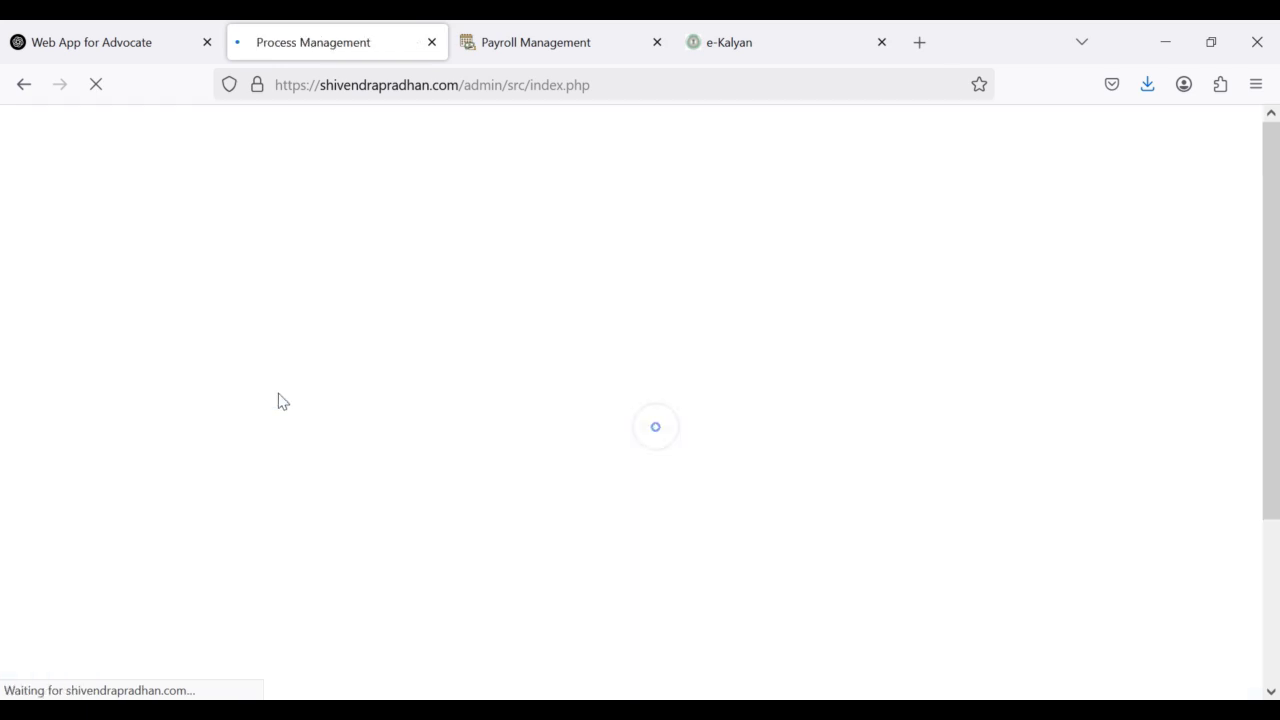
scroll(284, 407, "down", 3)
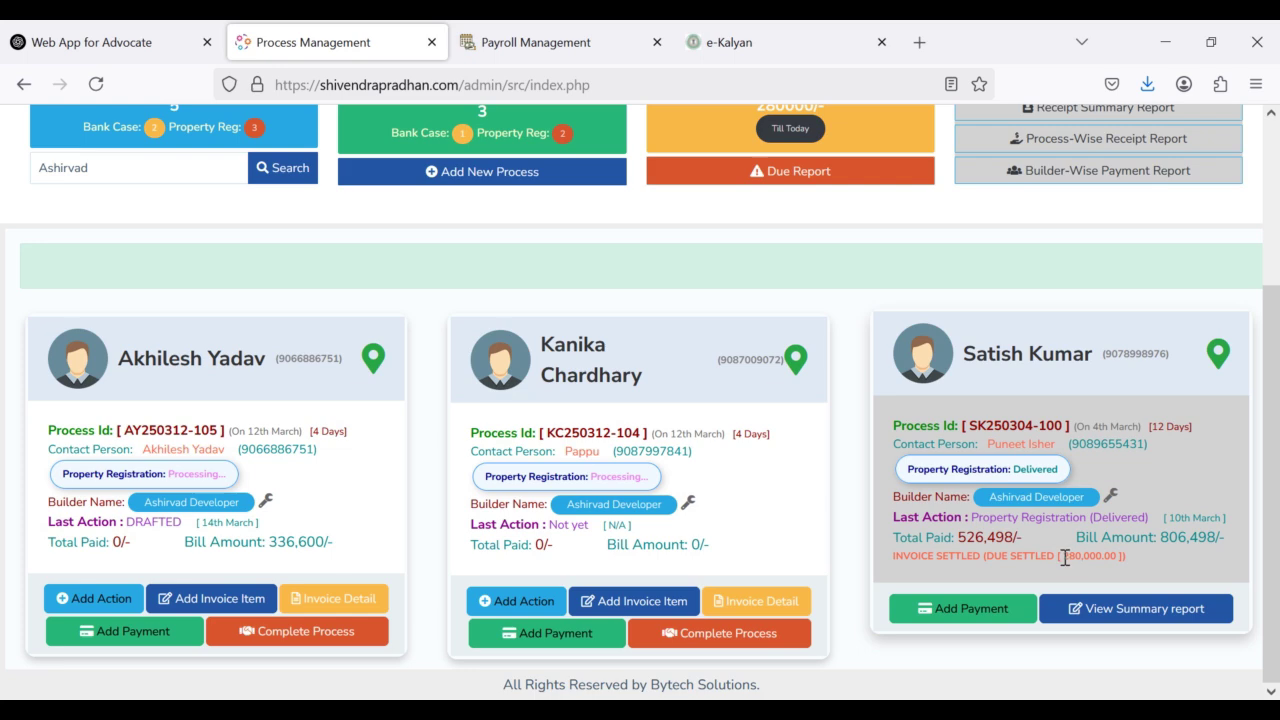
left_click_drag(1062, 556, 1118, 545)
left_click_drag(1157, 538, 1219, 538)
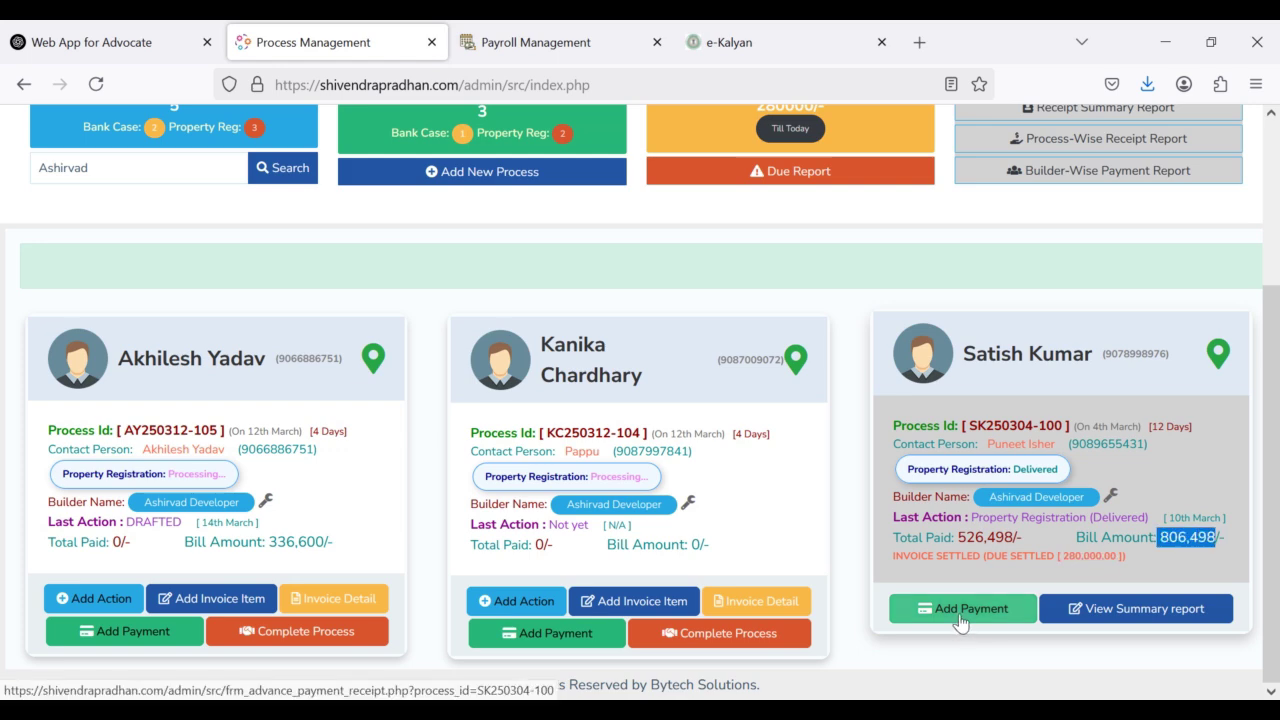
Step: Open the delivered process's summary report and highlight its invoice number and 10-Mar-2025 date
left_click(1078, 617)
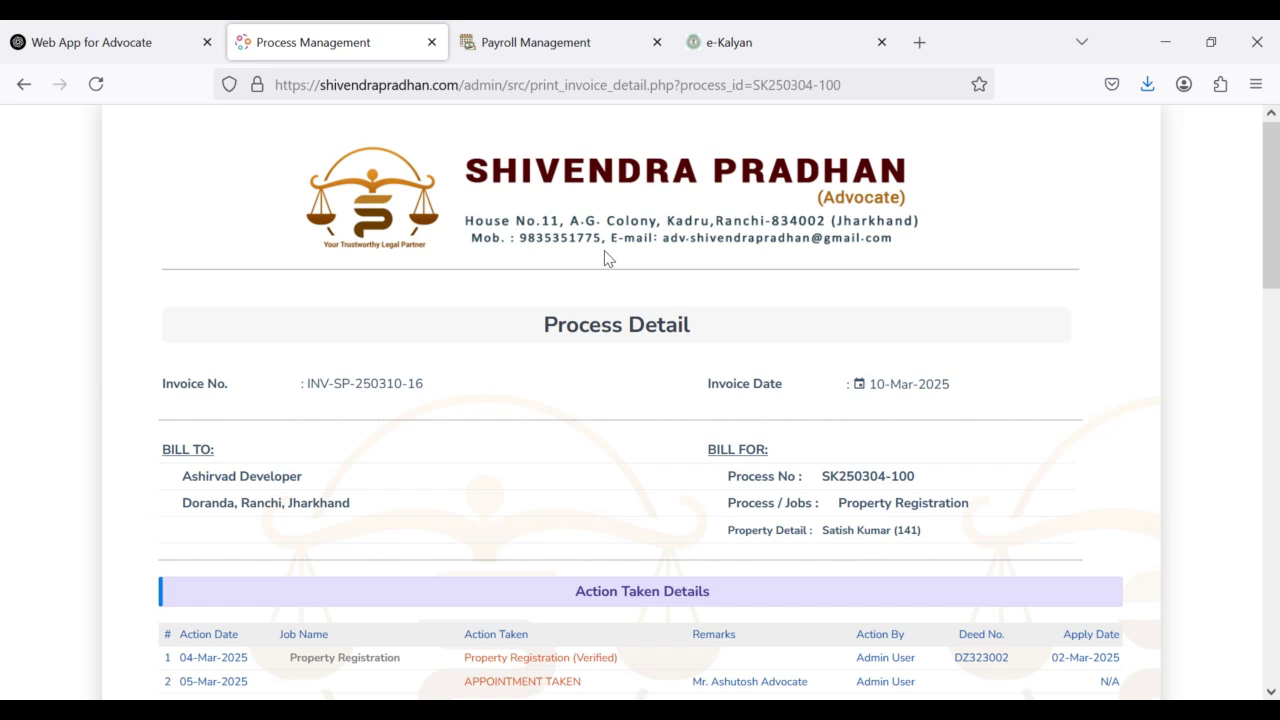
scroll(606, 258, "down", 1)
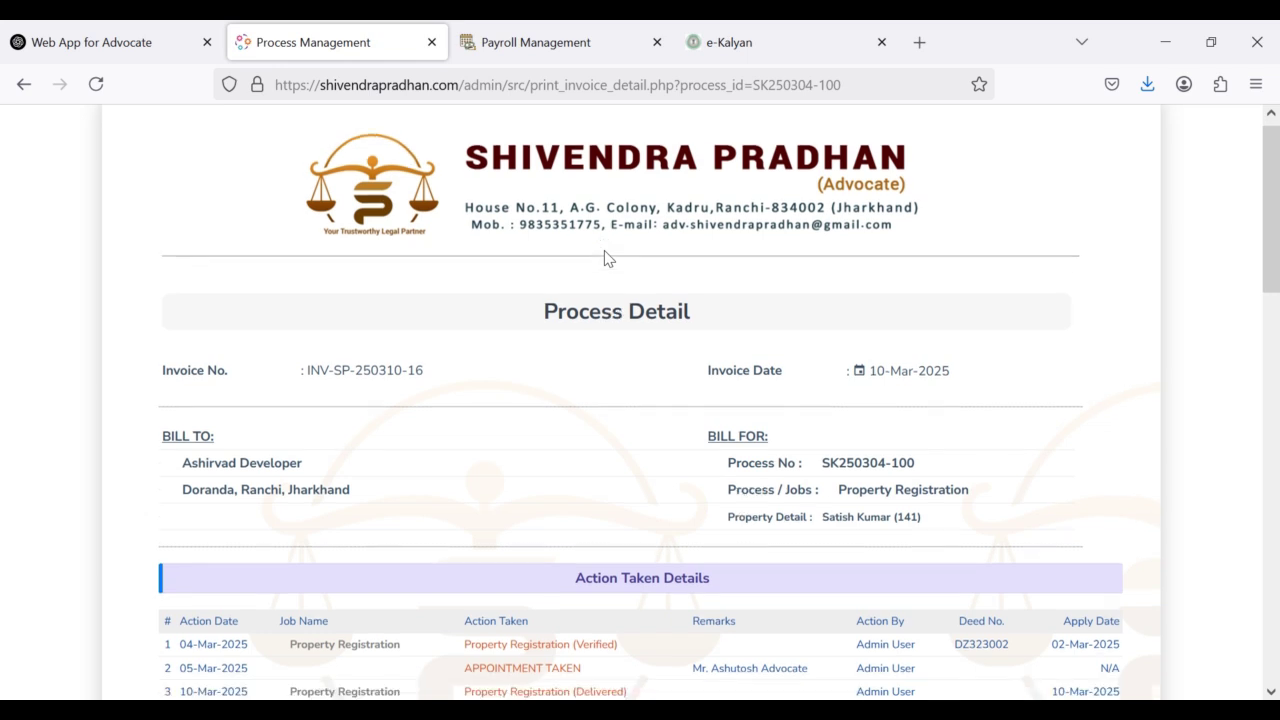
scroll(500, 230, "up", 1)
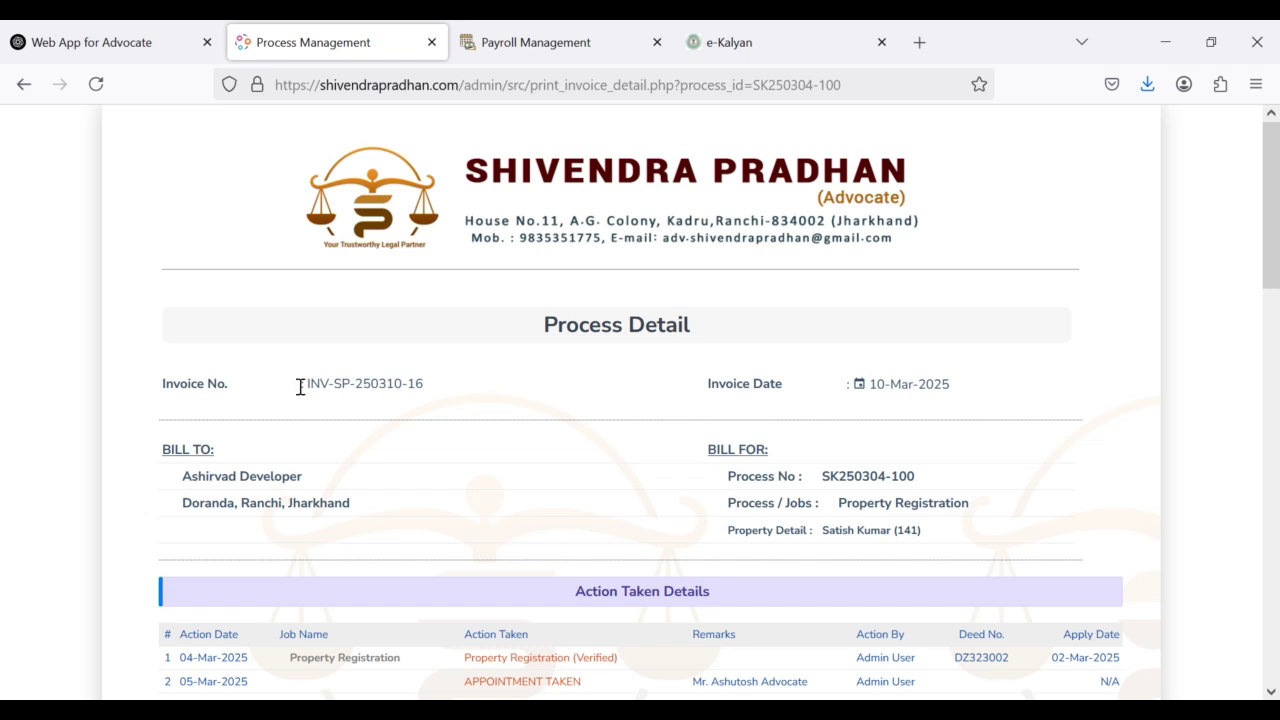
left_click_drag(307, 383, 471, 389)
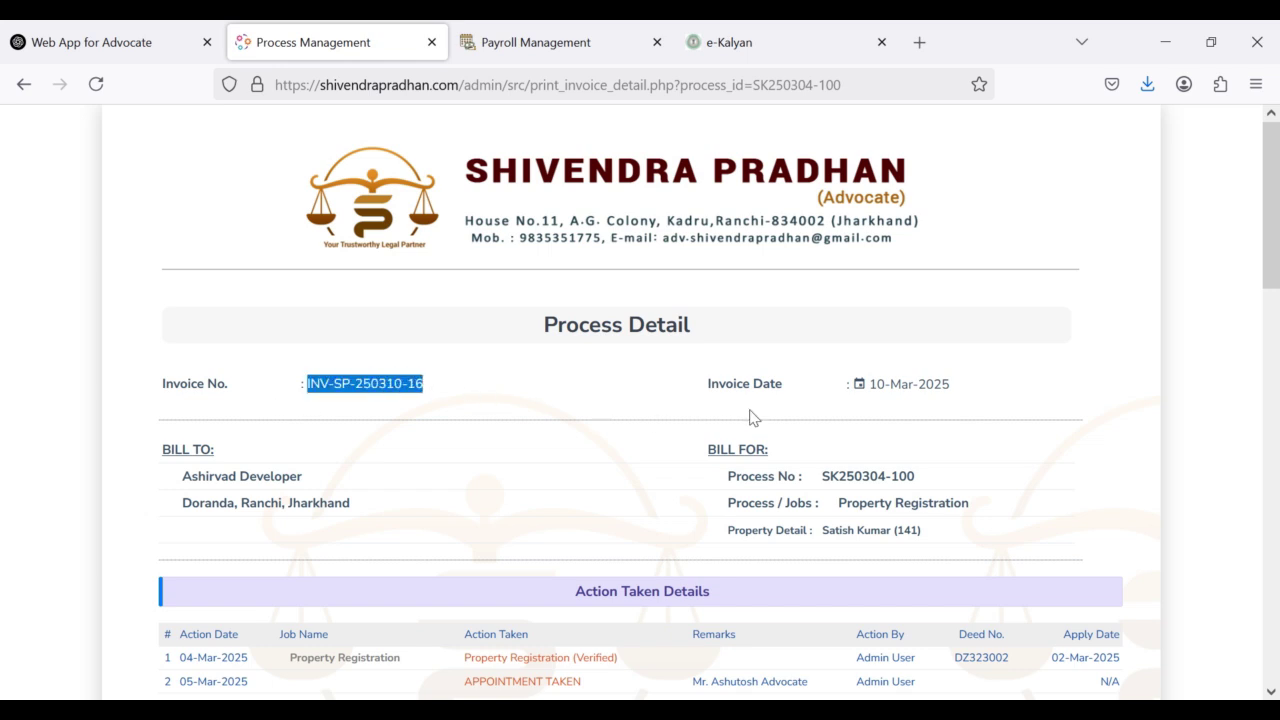
left_click_drag(868, 384, 930, 412)
Step: Highlight billed party Ashirvad Developer, the billing address, job type Property Registration and the property owner
scroll(337, 449, "down", 3)
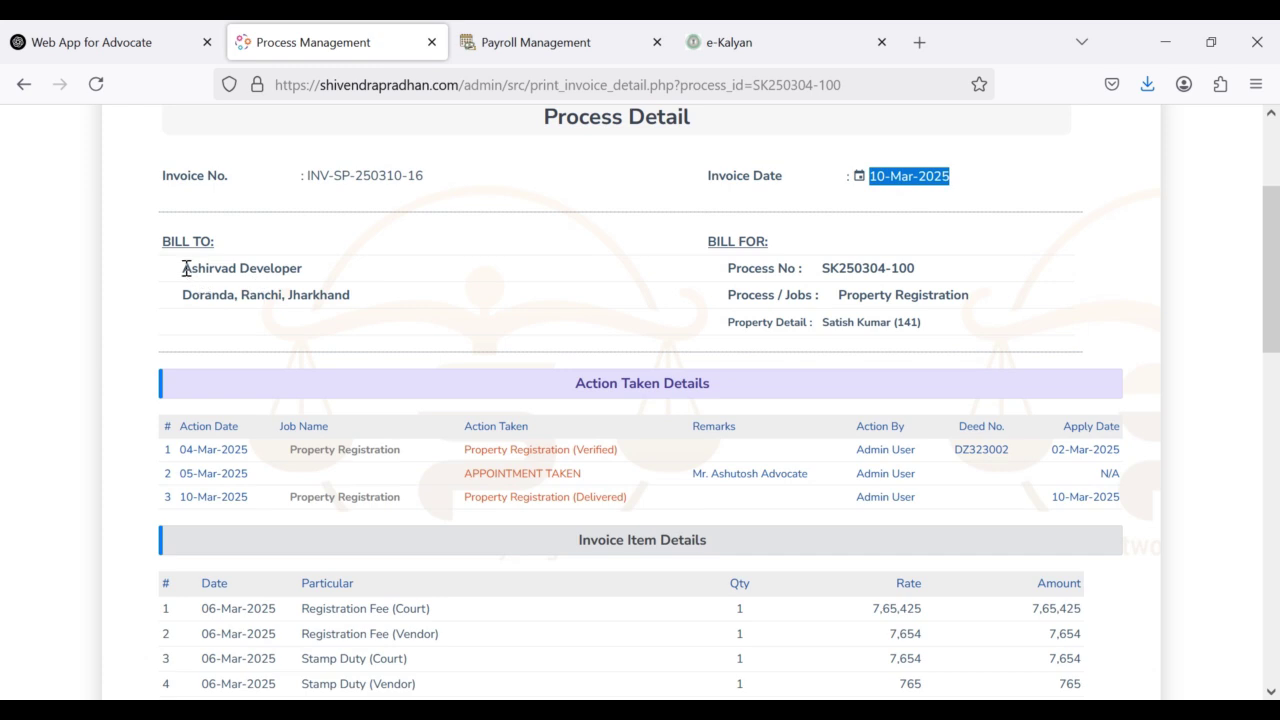
left_click_drag(184, 270, 314, 277)
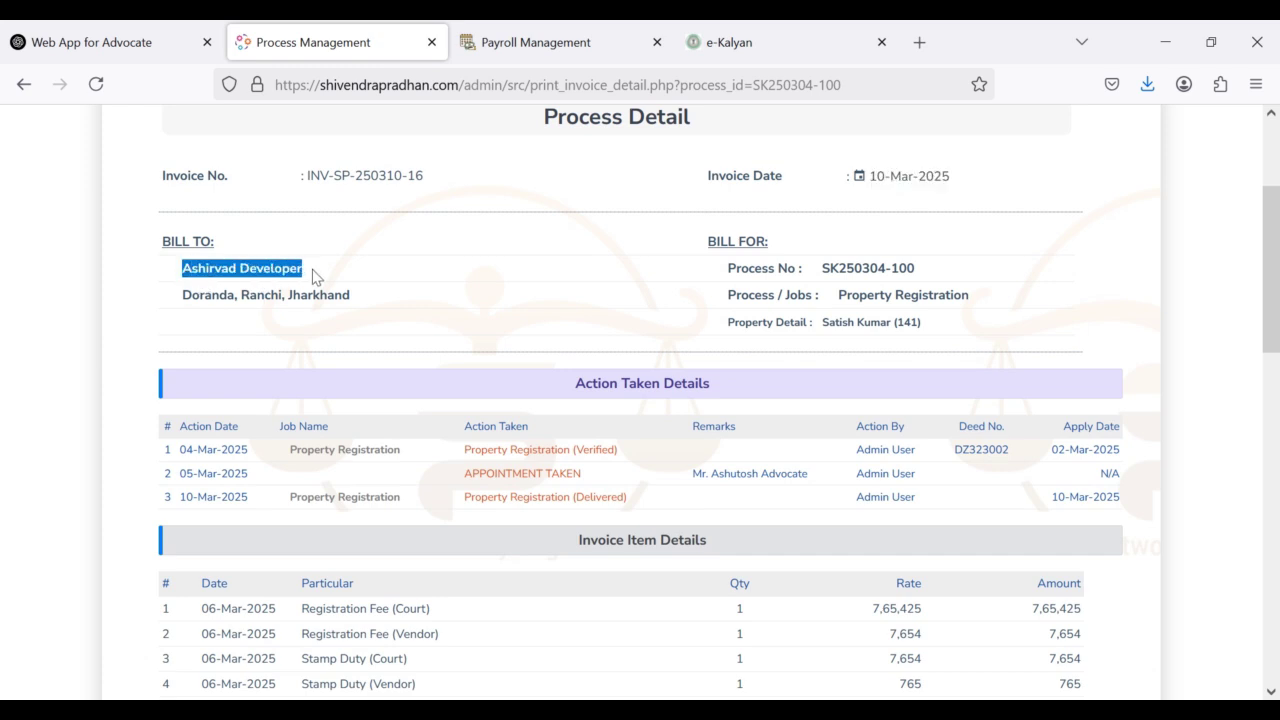
left_click(185, 300)
left_click_drag(185, 300, 394, 306)
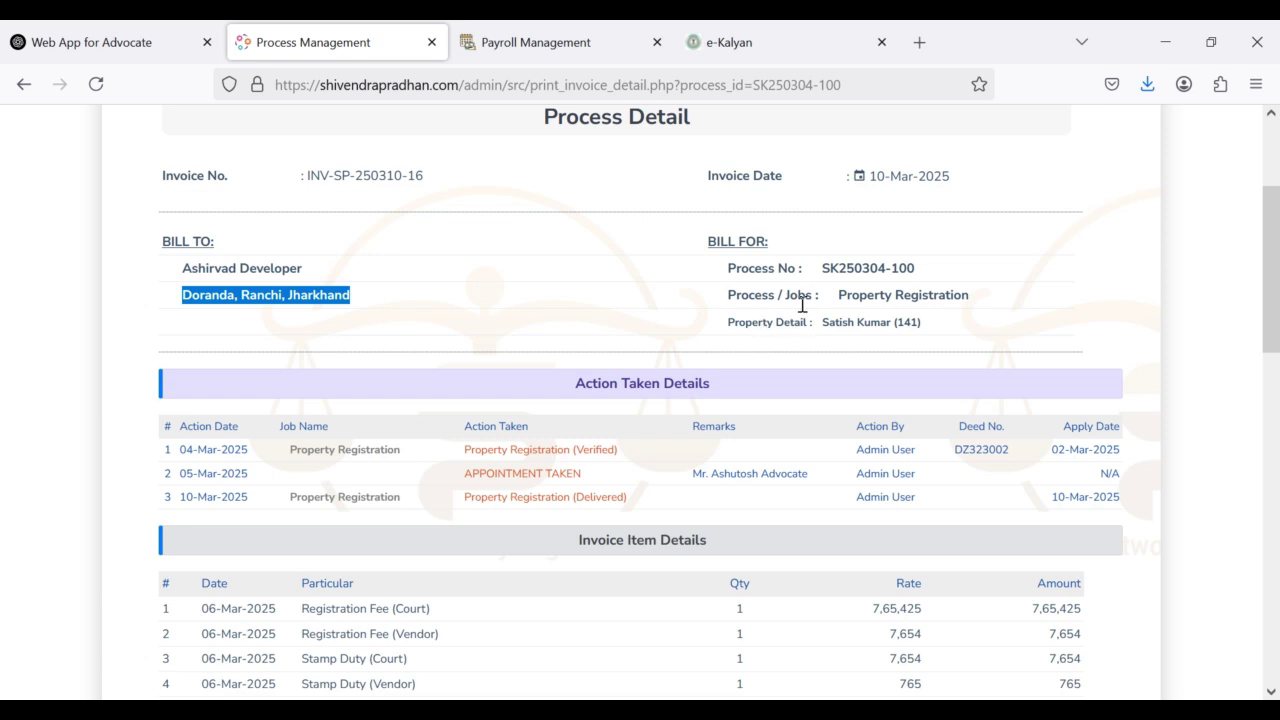
left_click_drag(845, 296, 986, 300)
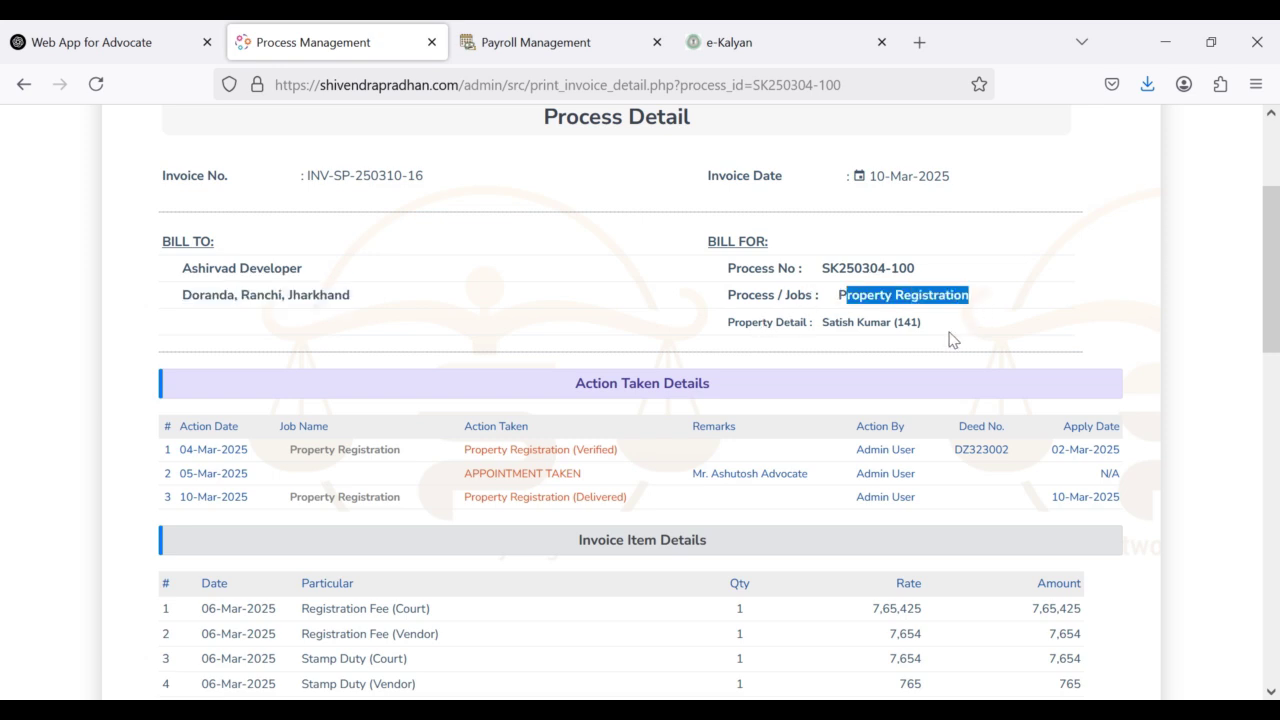
left_click(789, 328)
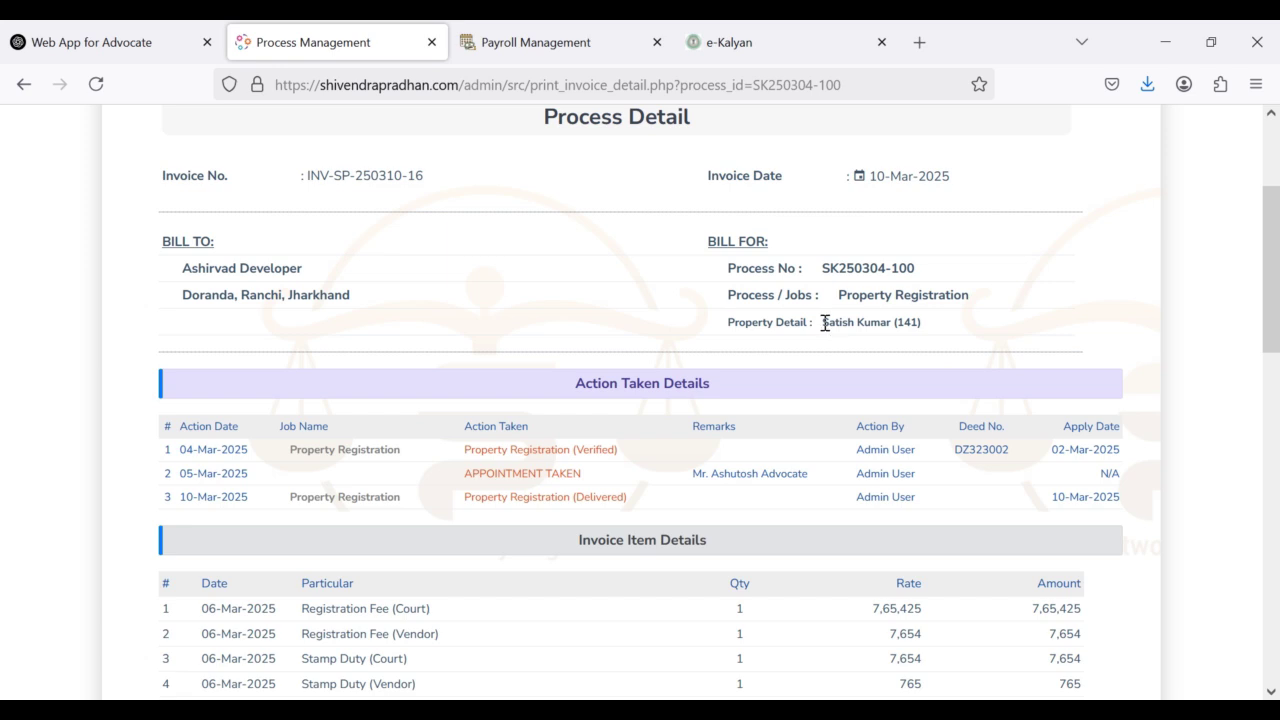
left_click_drag(822, 324, 894, 327)
Step: Review the logged actions, highlighting Admin User in the first two action rows
scroll(713, 355, "down", 2)
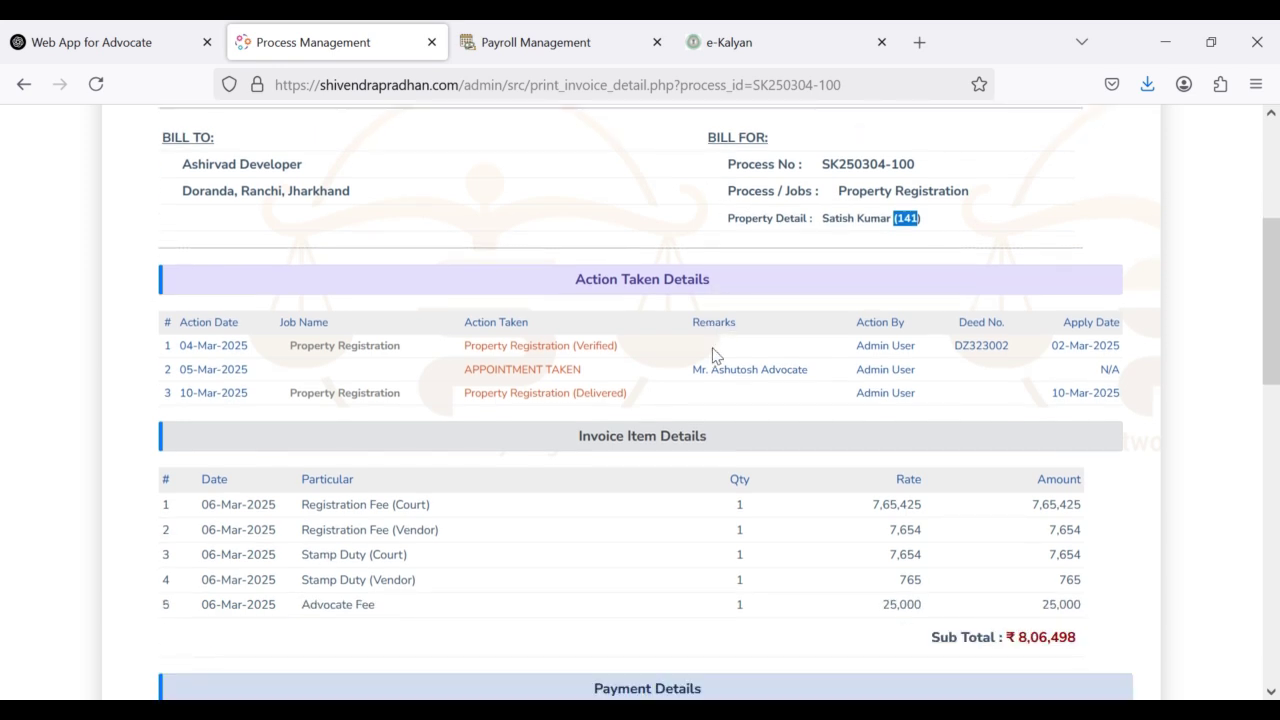
left_click_drag(576, 281, 758, 290)
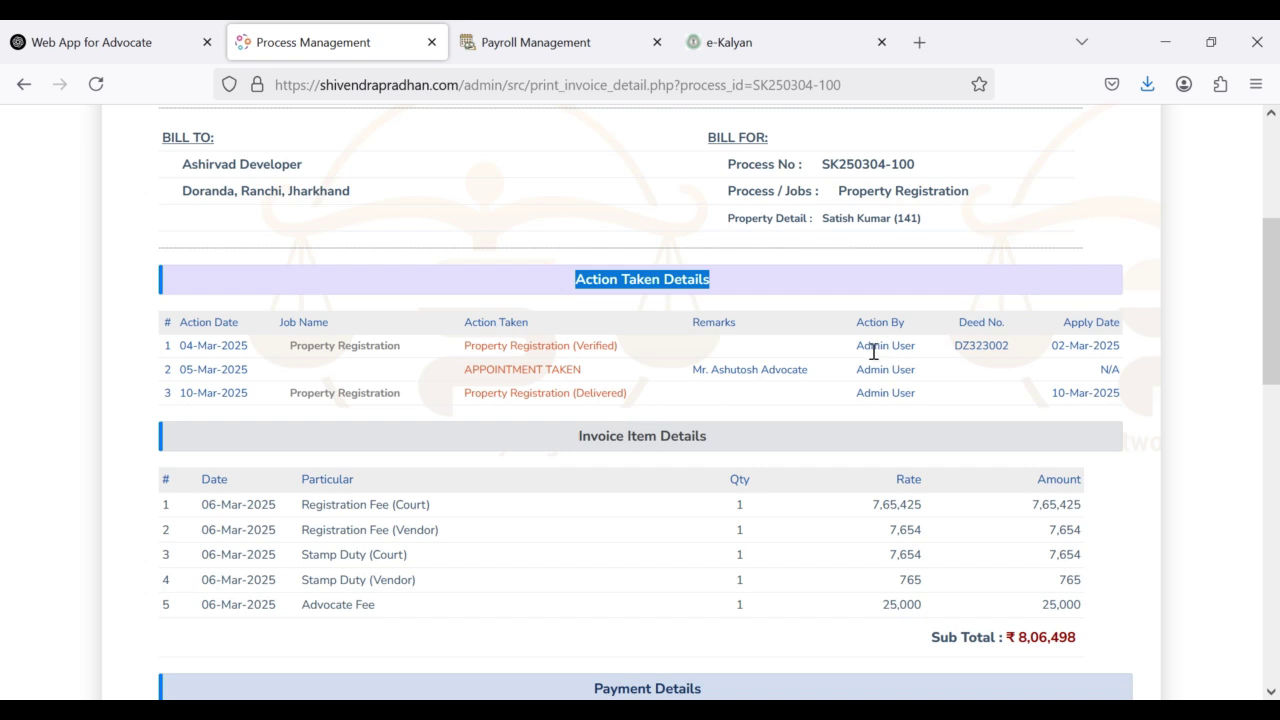
left_click_drag(858, 346, 952, 356)
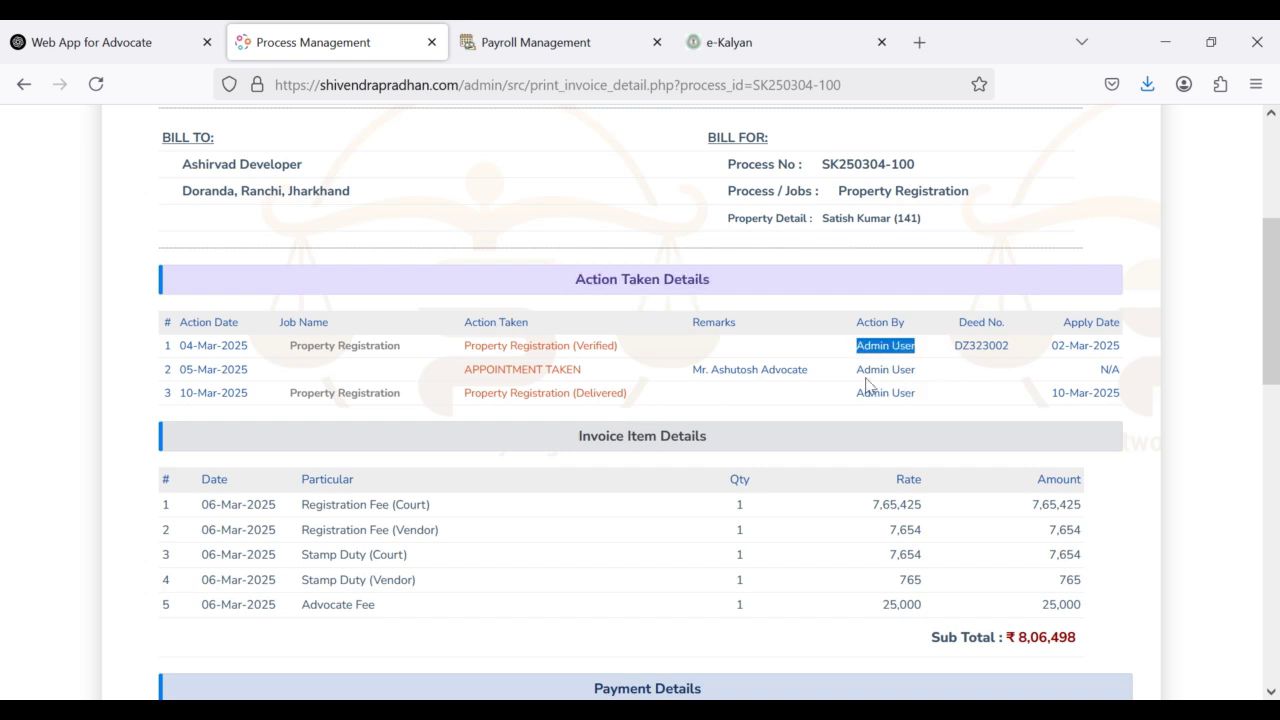
left_click_drag(856, 371, 1127, 353)
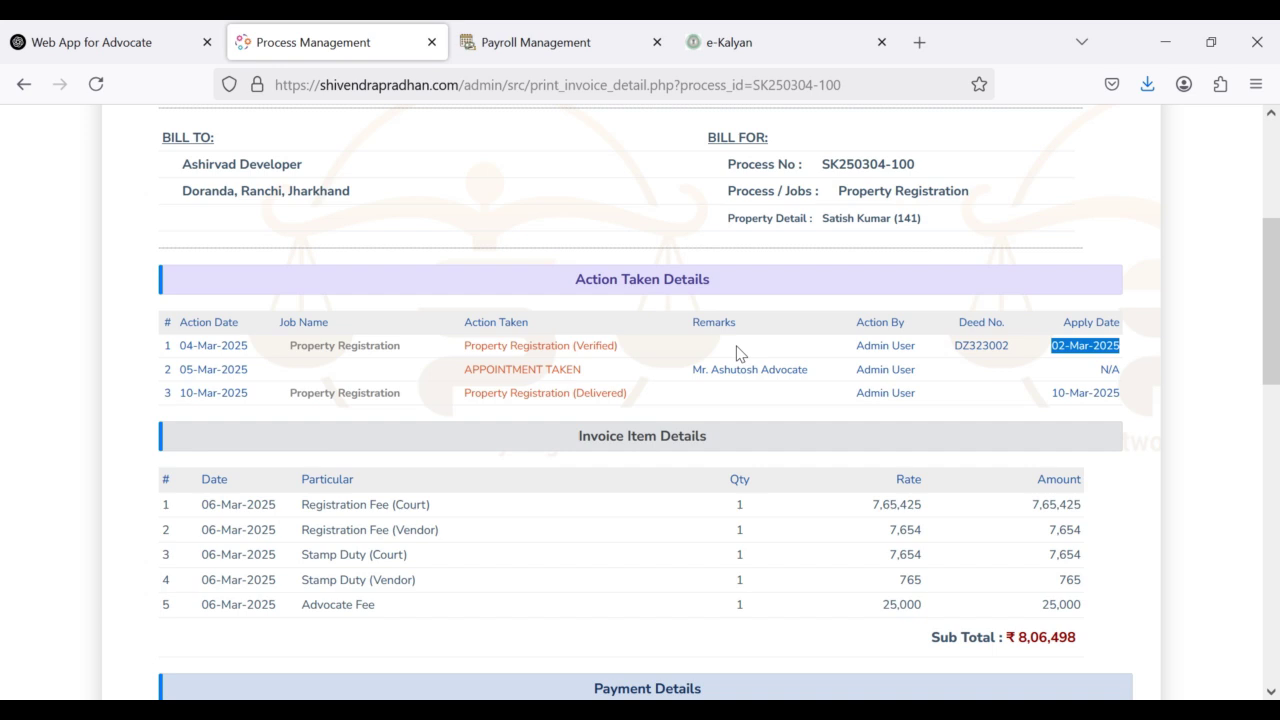
scroll(740, 352, "down", 3)
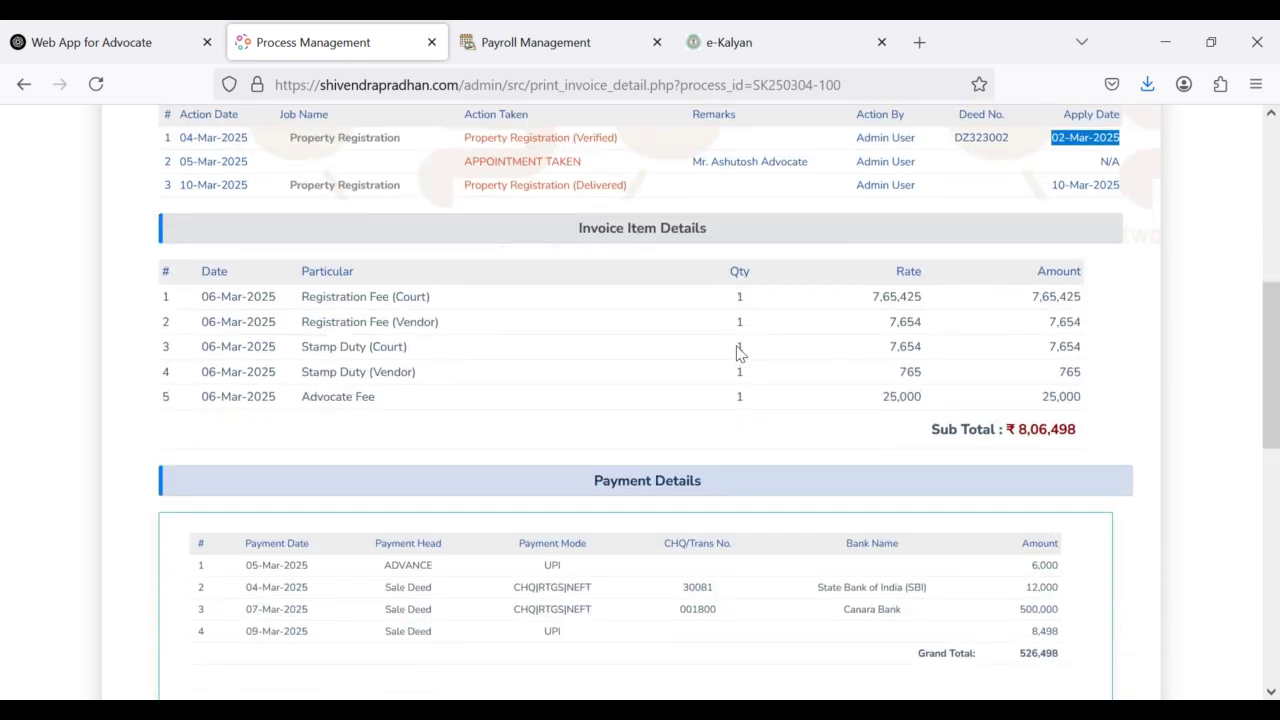
left_click_drag(577, 230, 769, 242)
left_click_drag(302, 297, 500, 317)
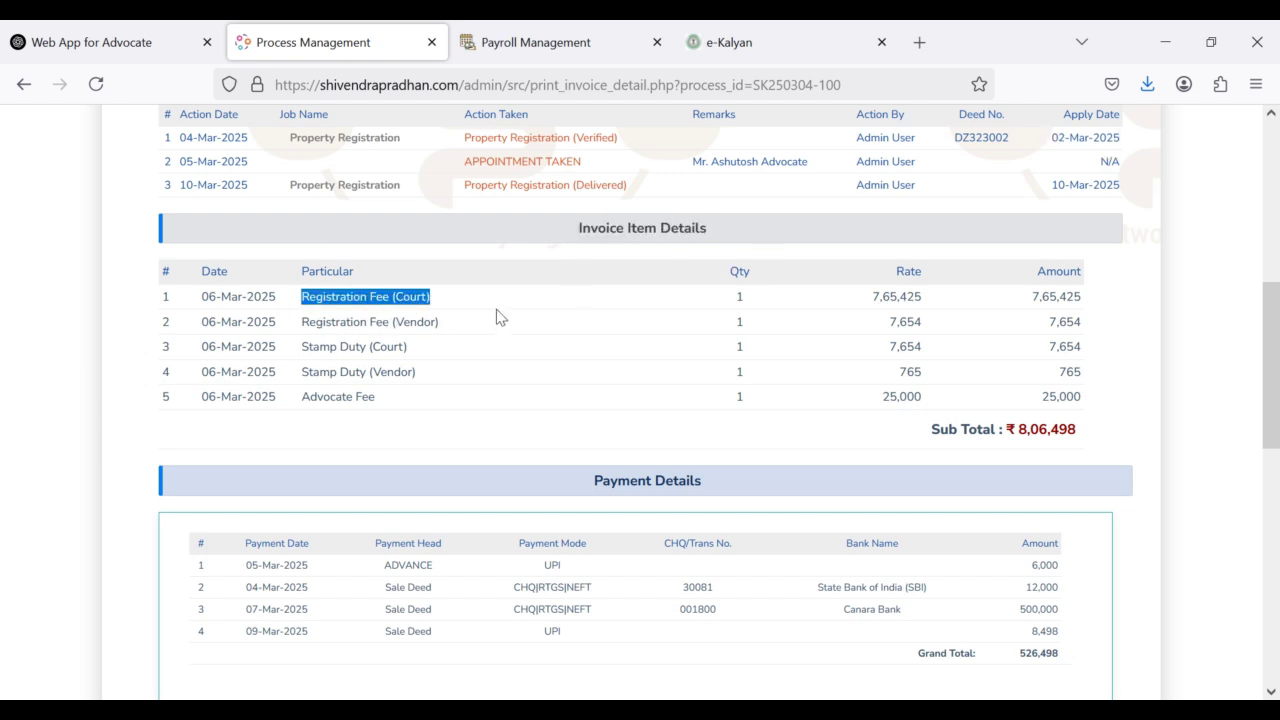
left_click(420, 329)
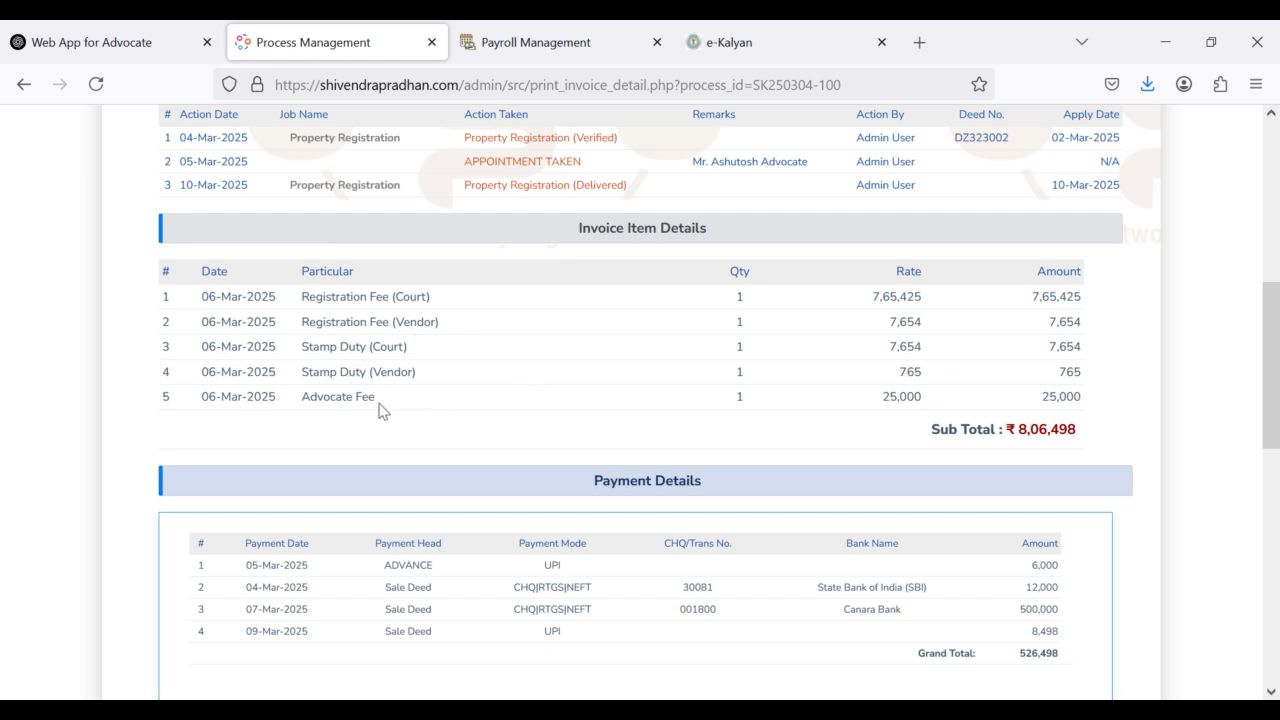
left_click_drag(383, 406, 291, 403)
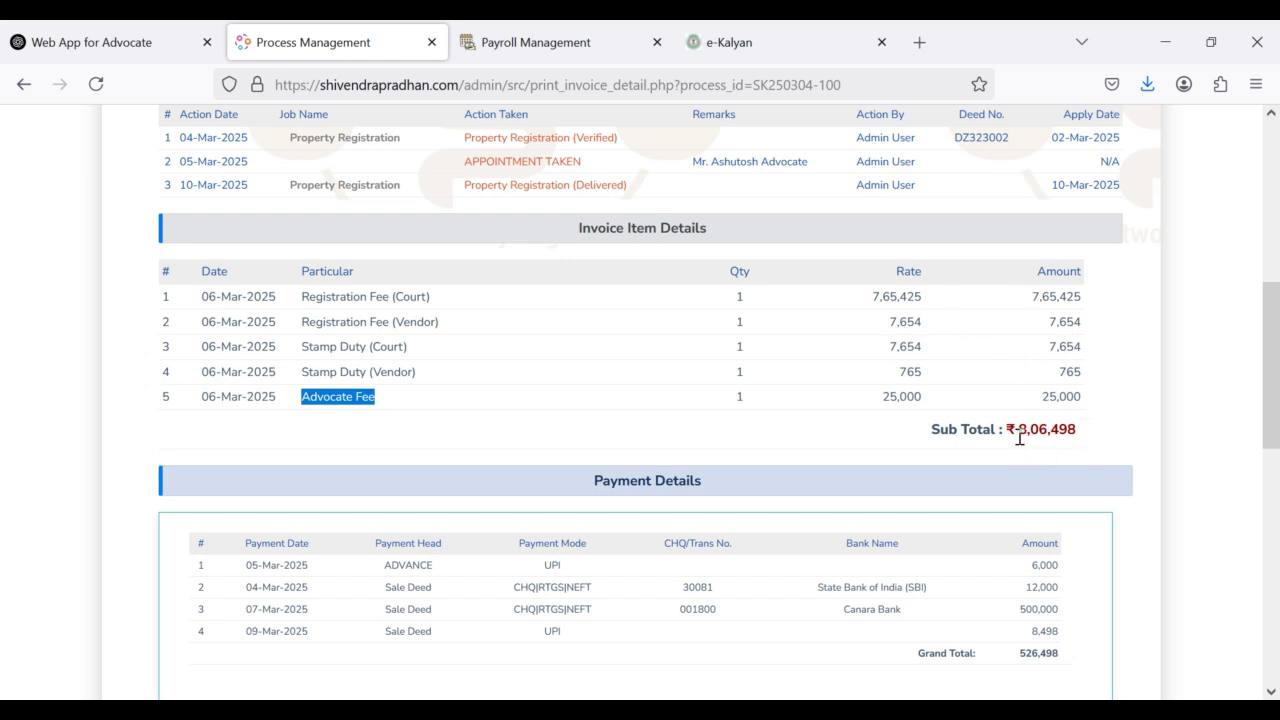
left_click_drag(1021, 435, 1094, 437)
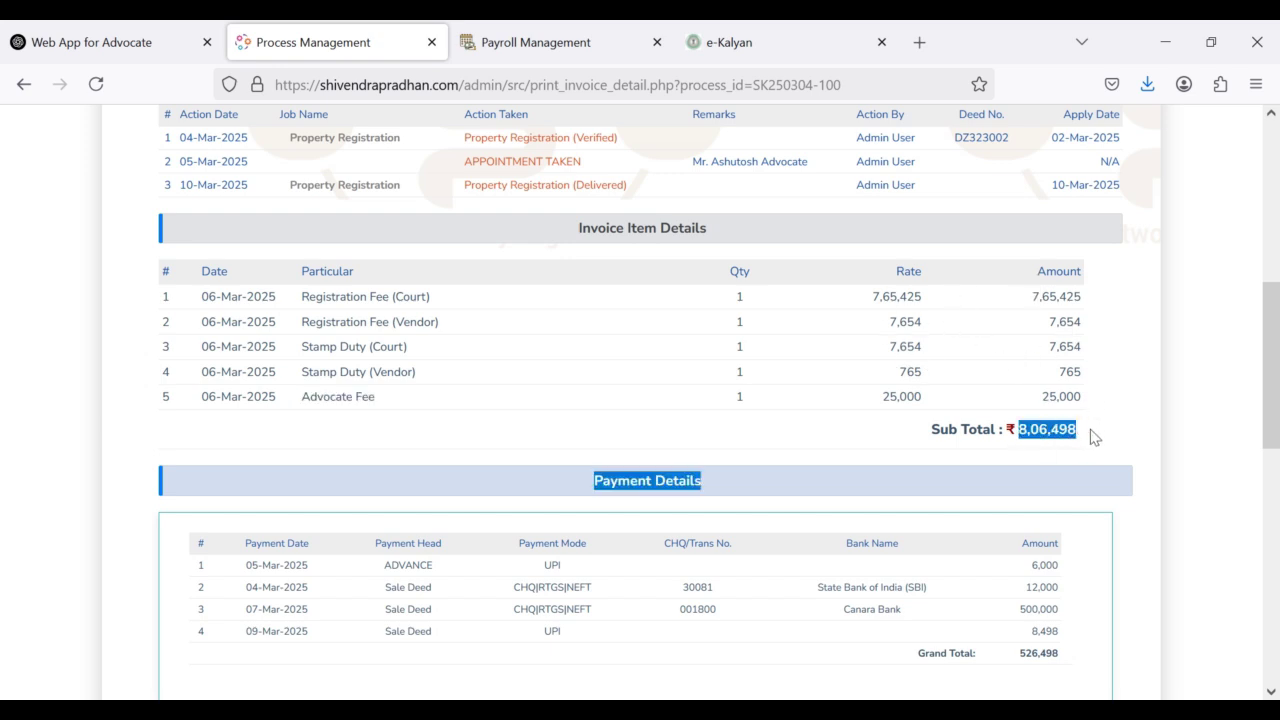
scroll(1000, 420, "down", 3)
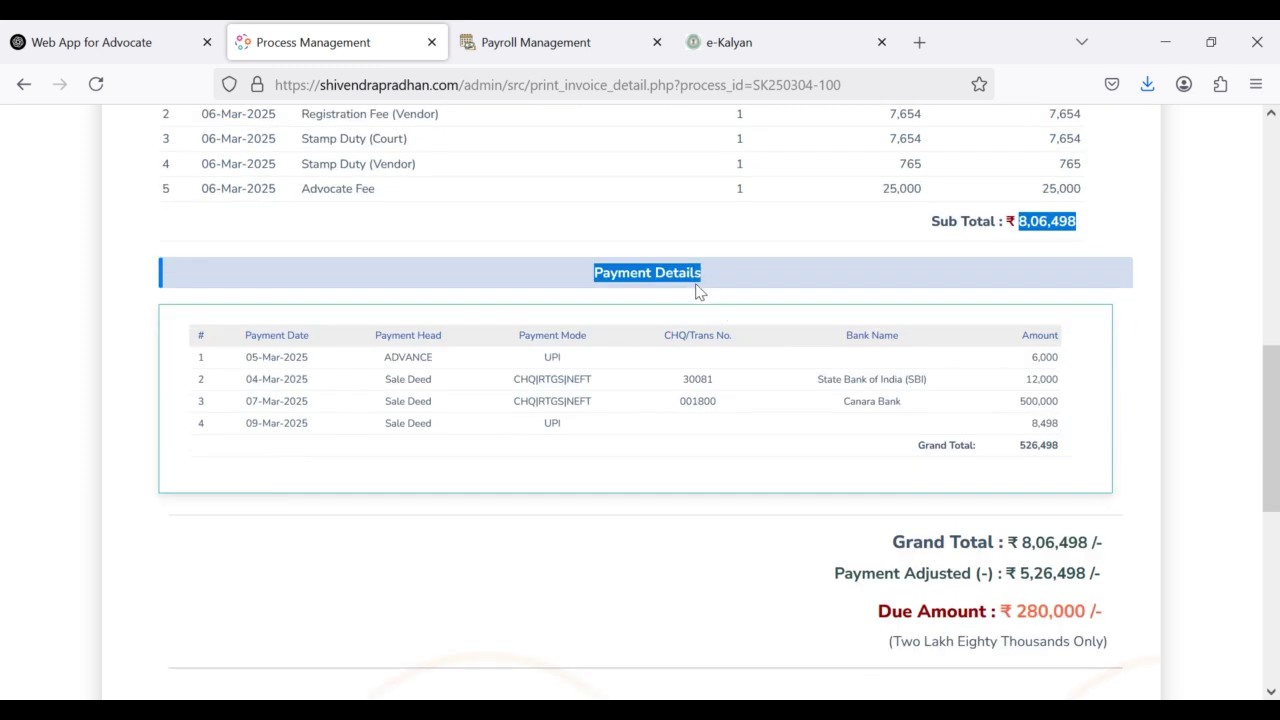
left_click(672, 278)
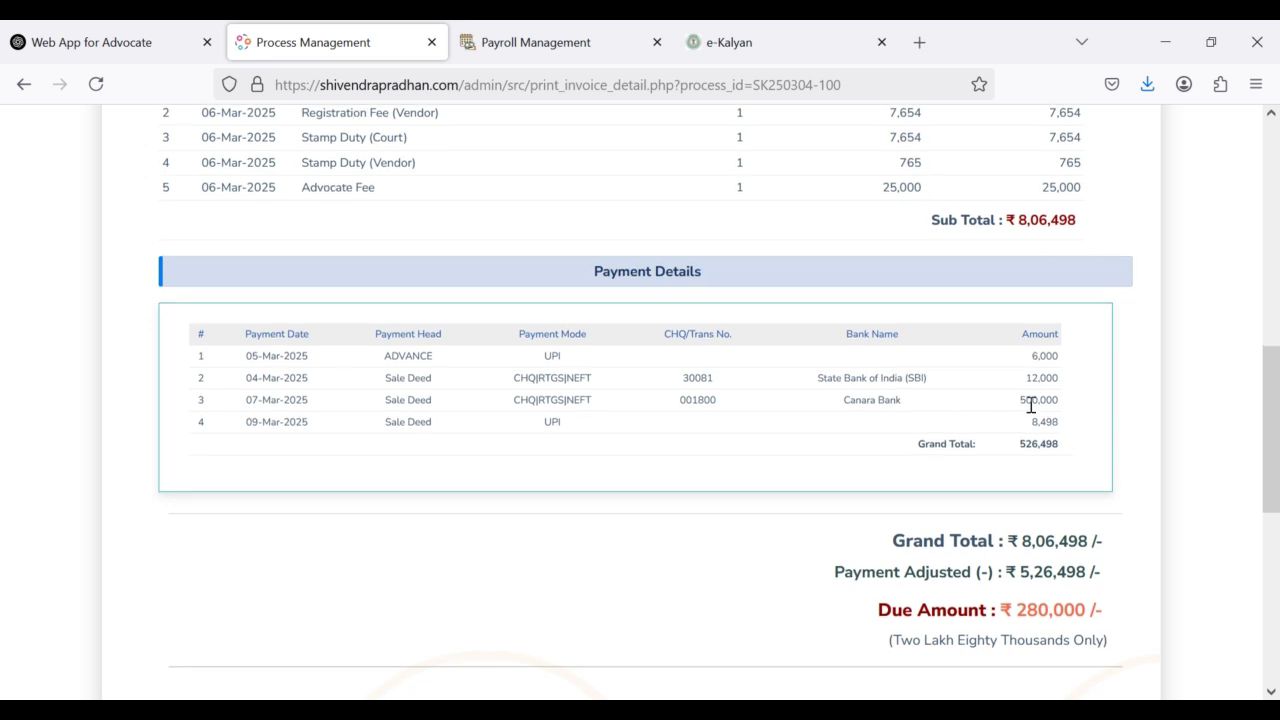
scroll(1031, 404, "down", 3)
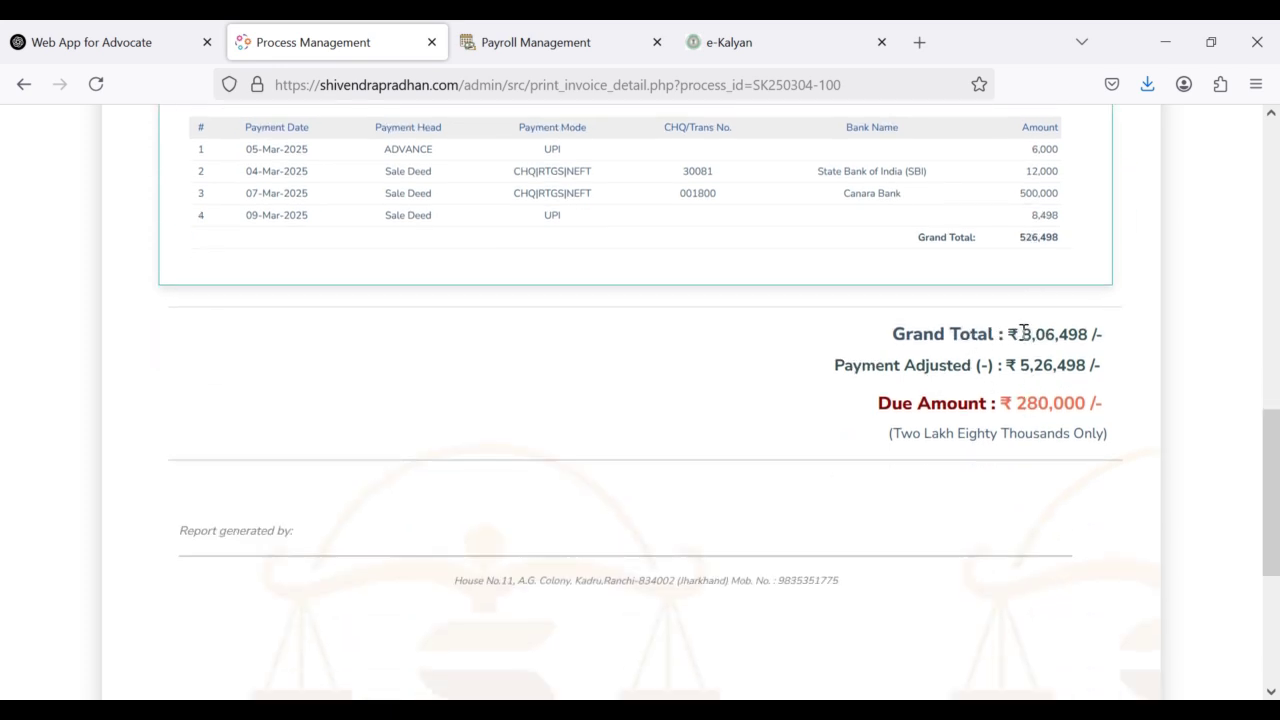
left_click_drag(1020, 334, 1110, 340)
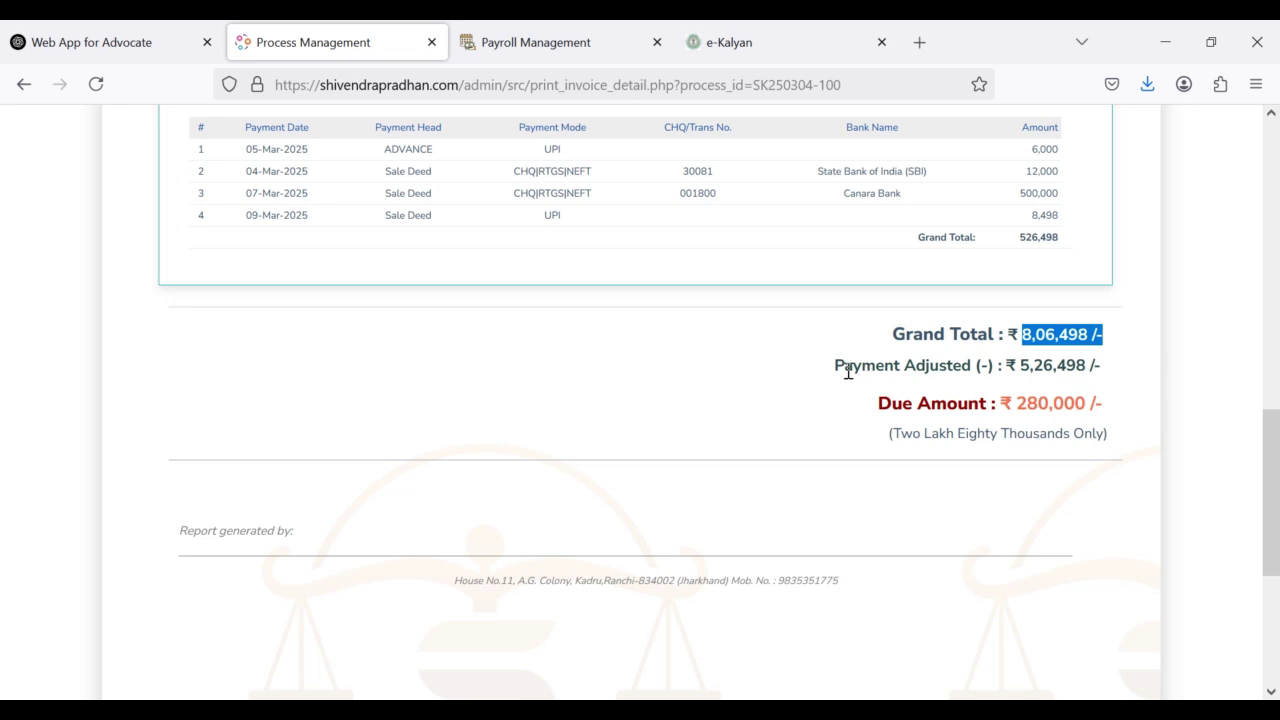
left_click_drag(1016, 366, 1113, 371)
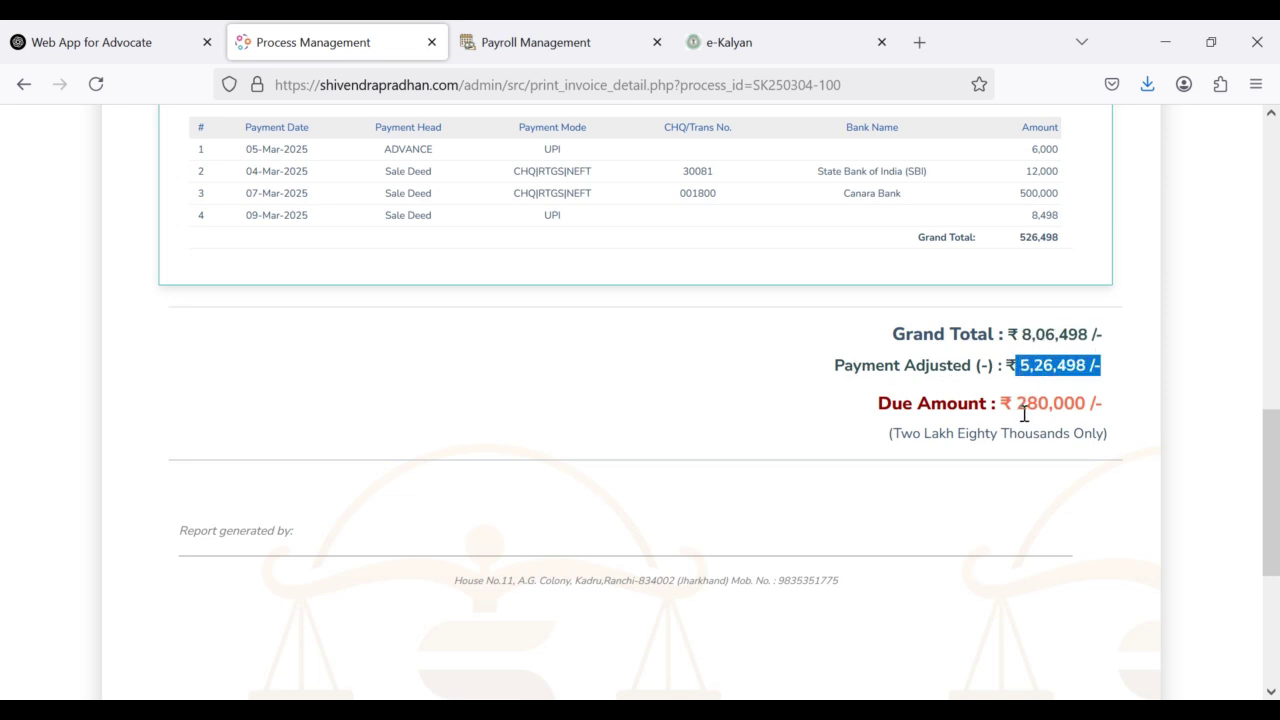
left_click_drag(1020, 408, 1110, 410)
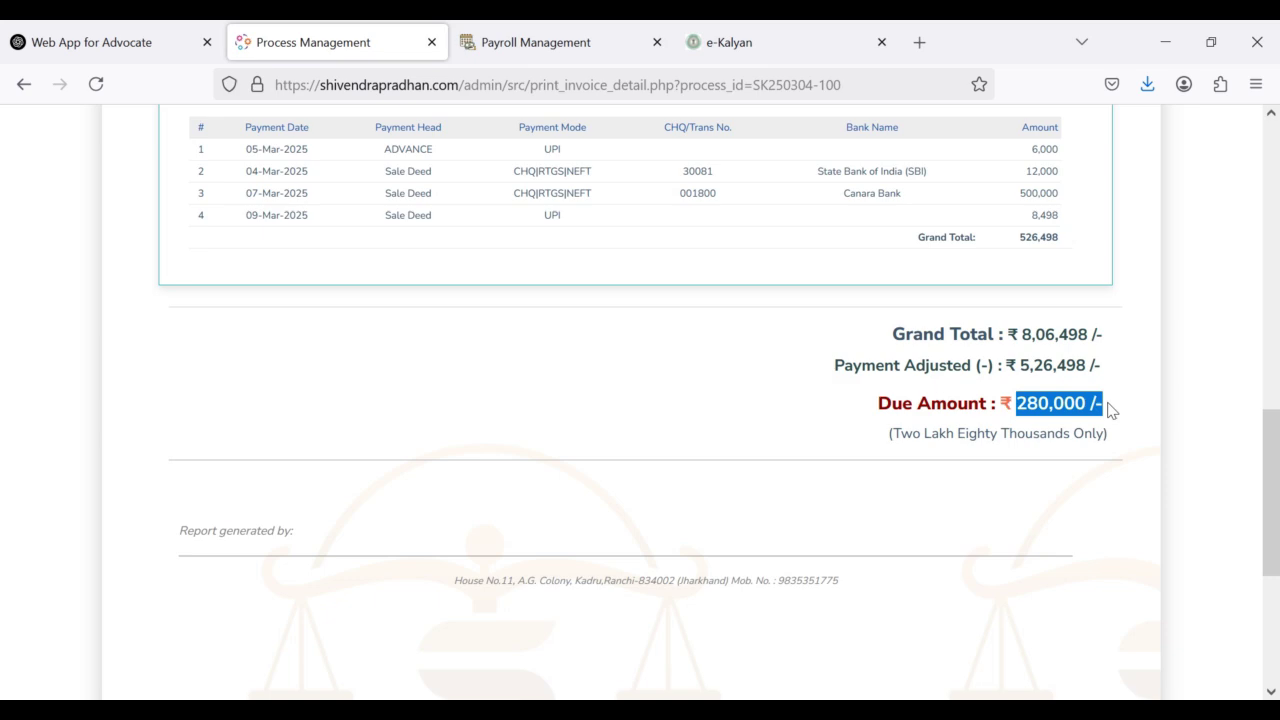
scroll(884, 432, "down", 2)
scroll(884, 432, "up", 10)
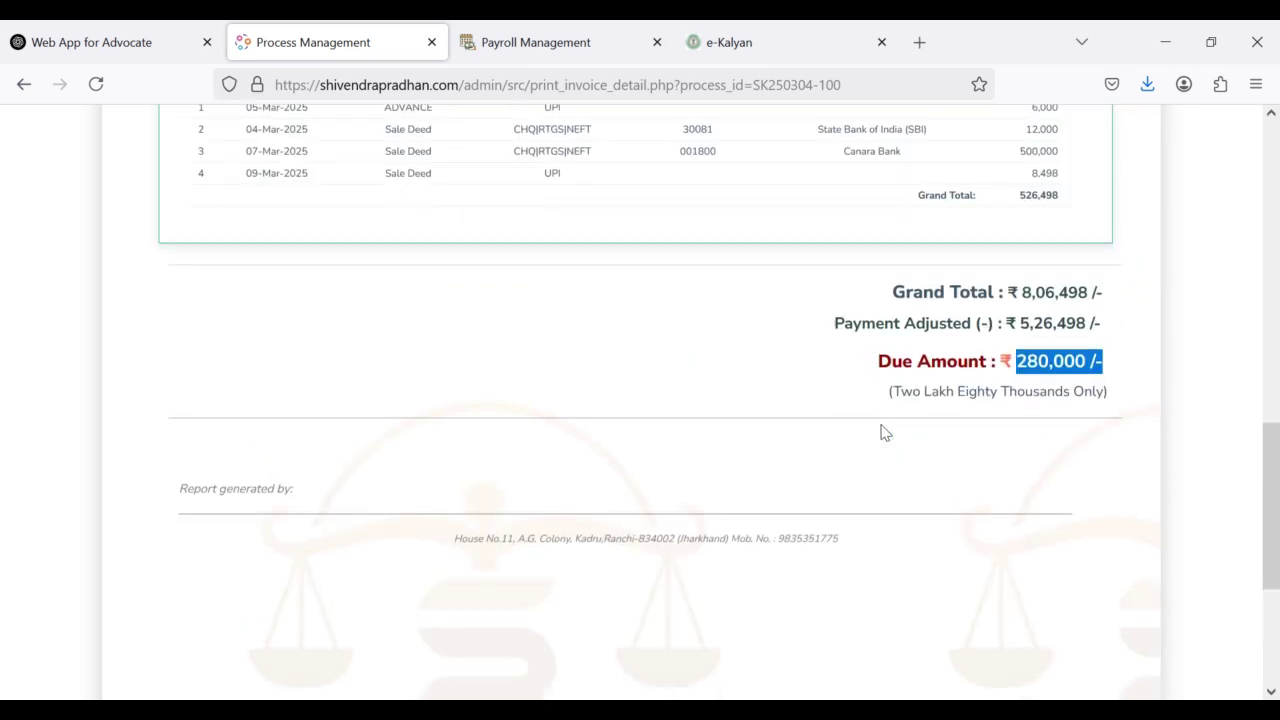
Step: Go back three pages to the dashboard listing 5 ongoing and 3 completed processes
left_click(24, 85)
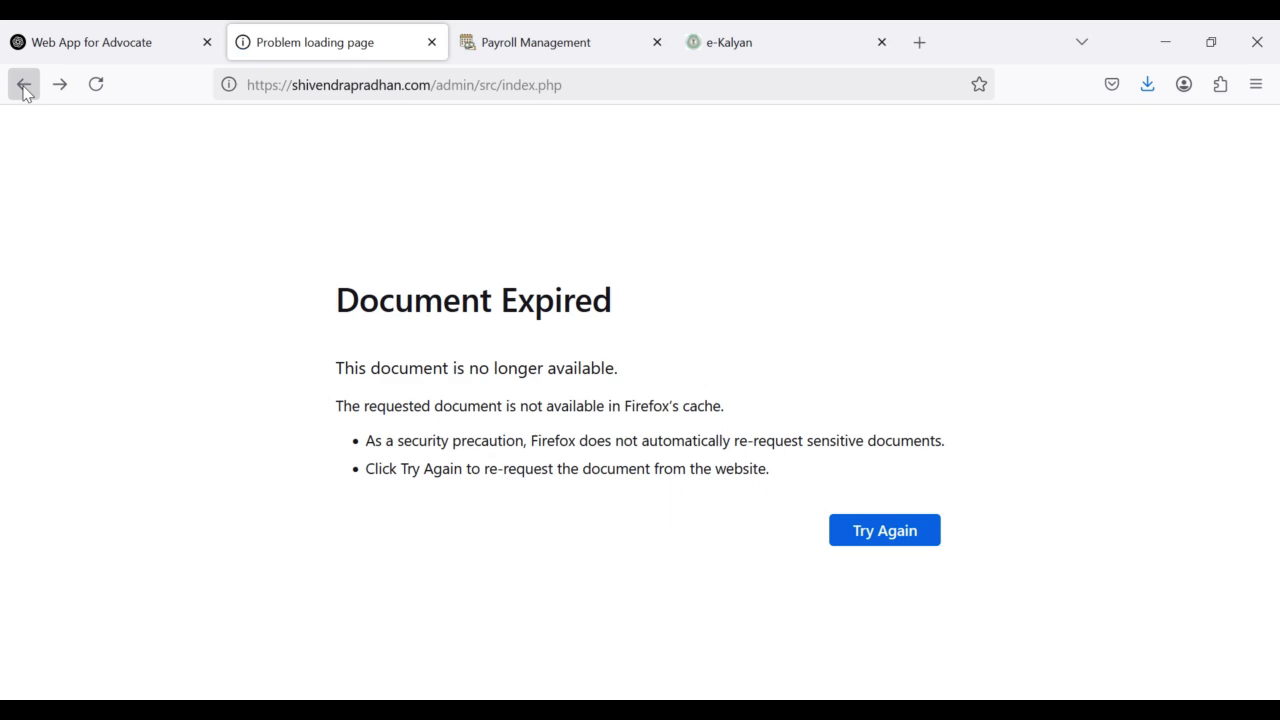
left_click(25, 88)
left_click(25, 88)
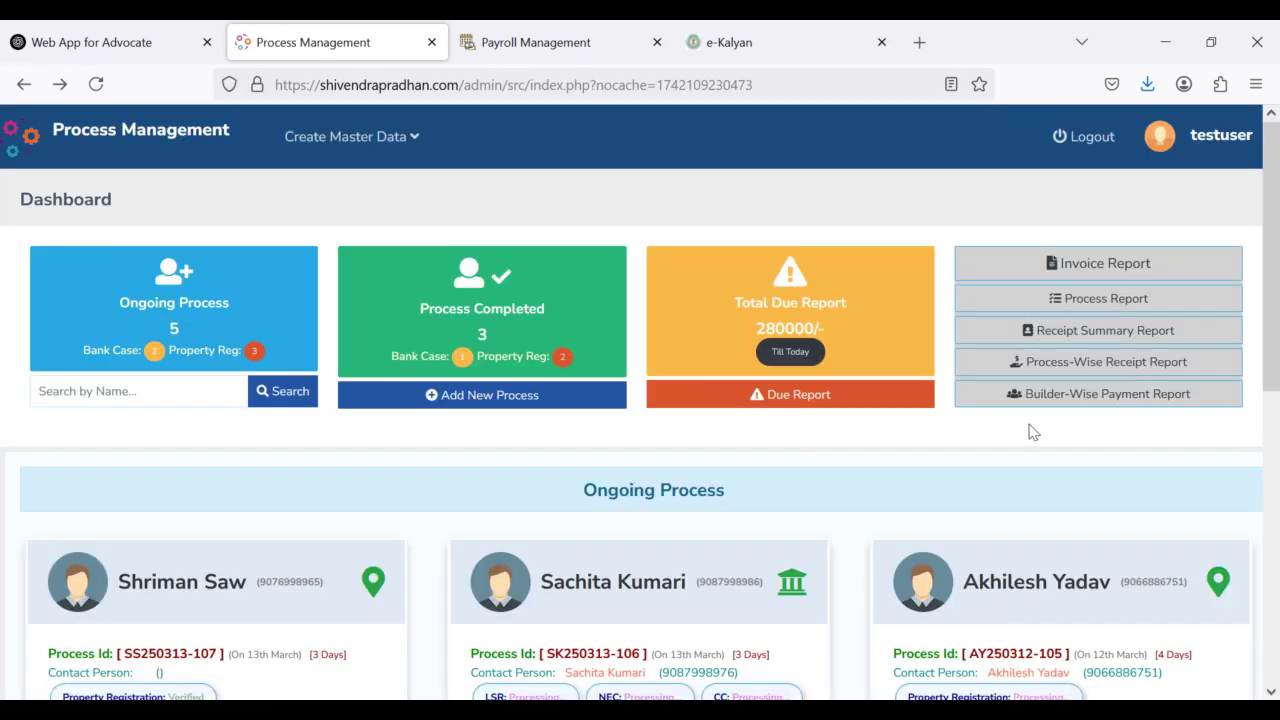
scroll(1033, 432, "down", 4)
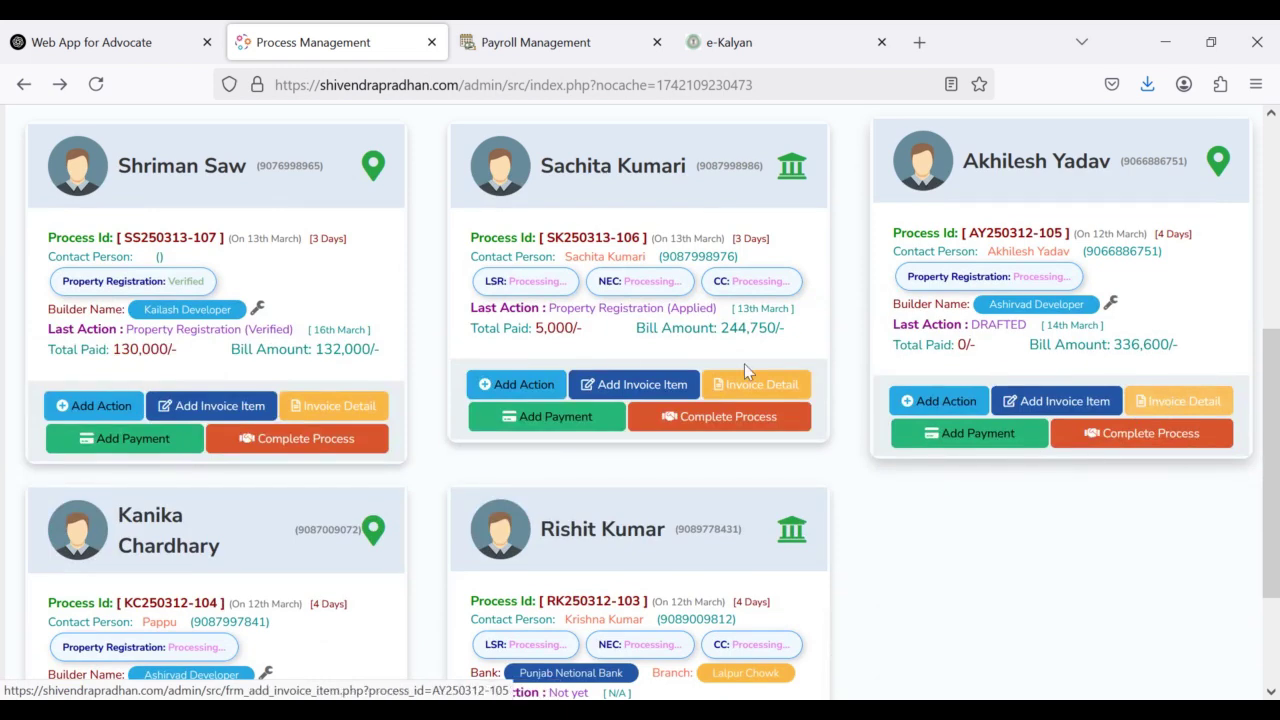
scroll(311, 272, "up", 4)
Step: Search processes by name for 'Ashir' to list only Ashirvad Developer's three cards
left_click(140, 387)
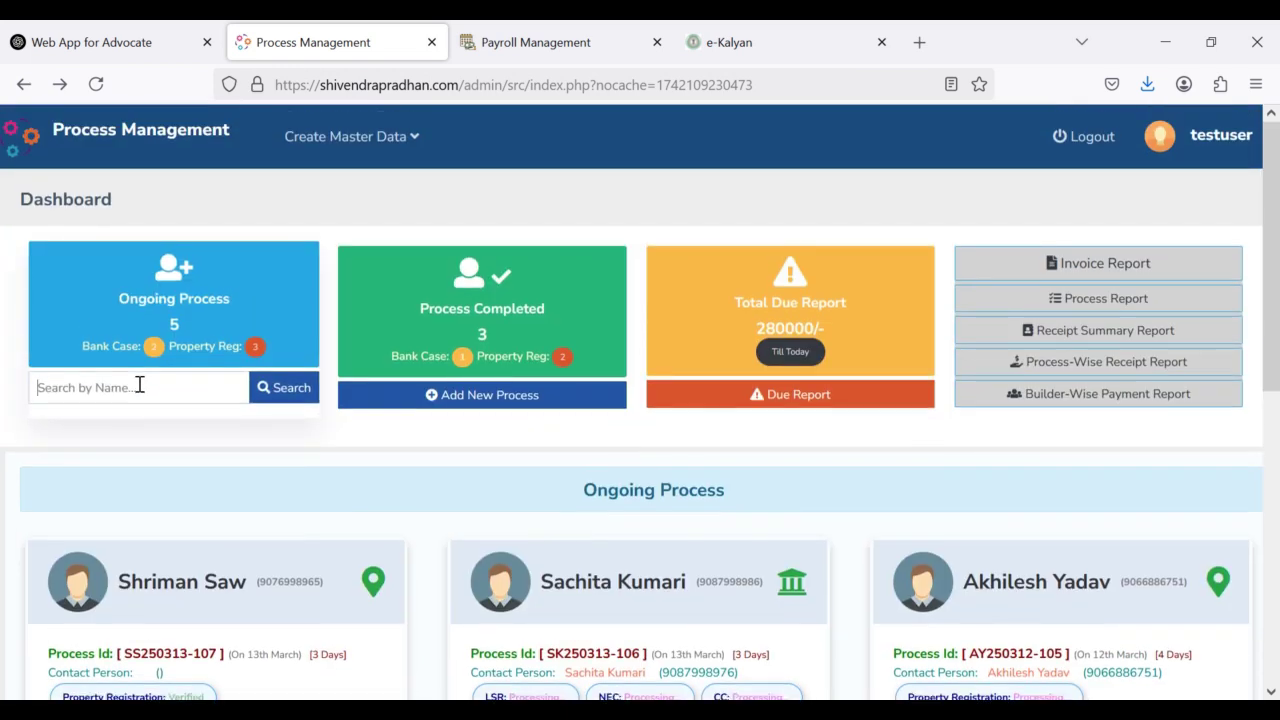
type("Ashirvad")
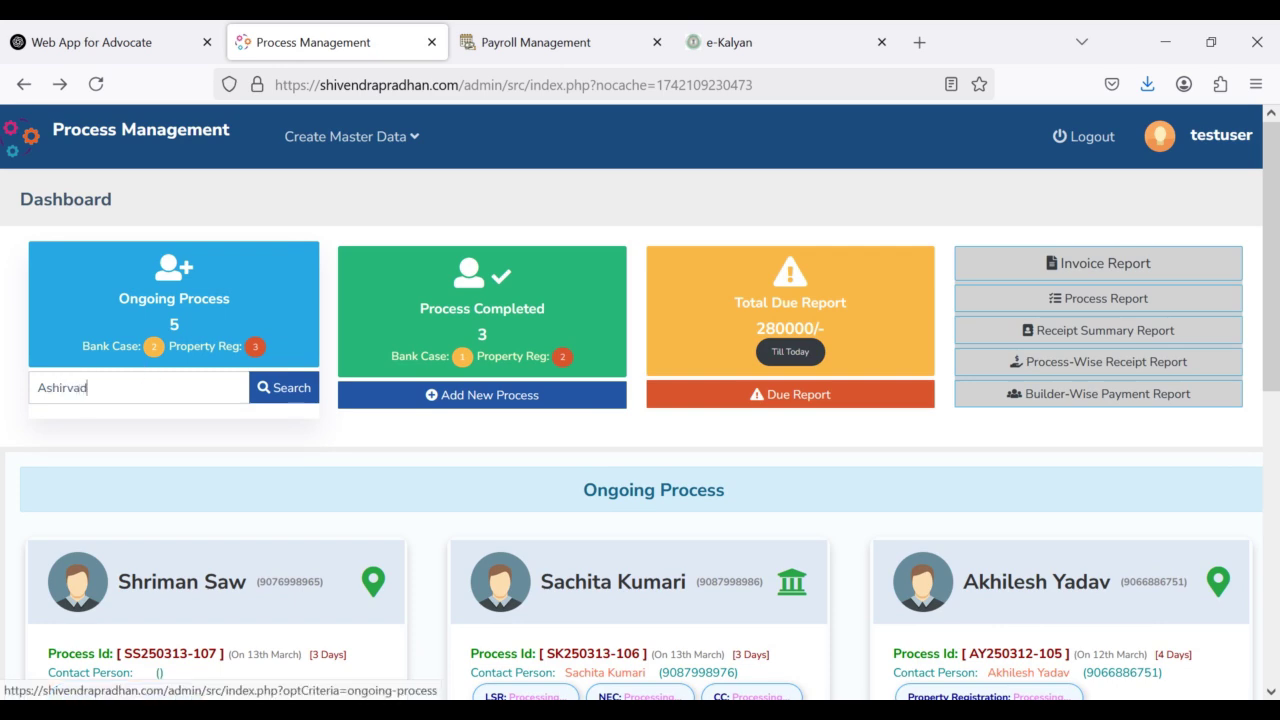
key("Return")
scroll(449, 355, "down", 1)
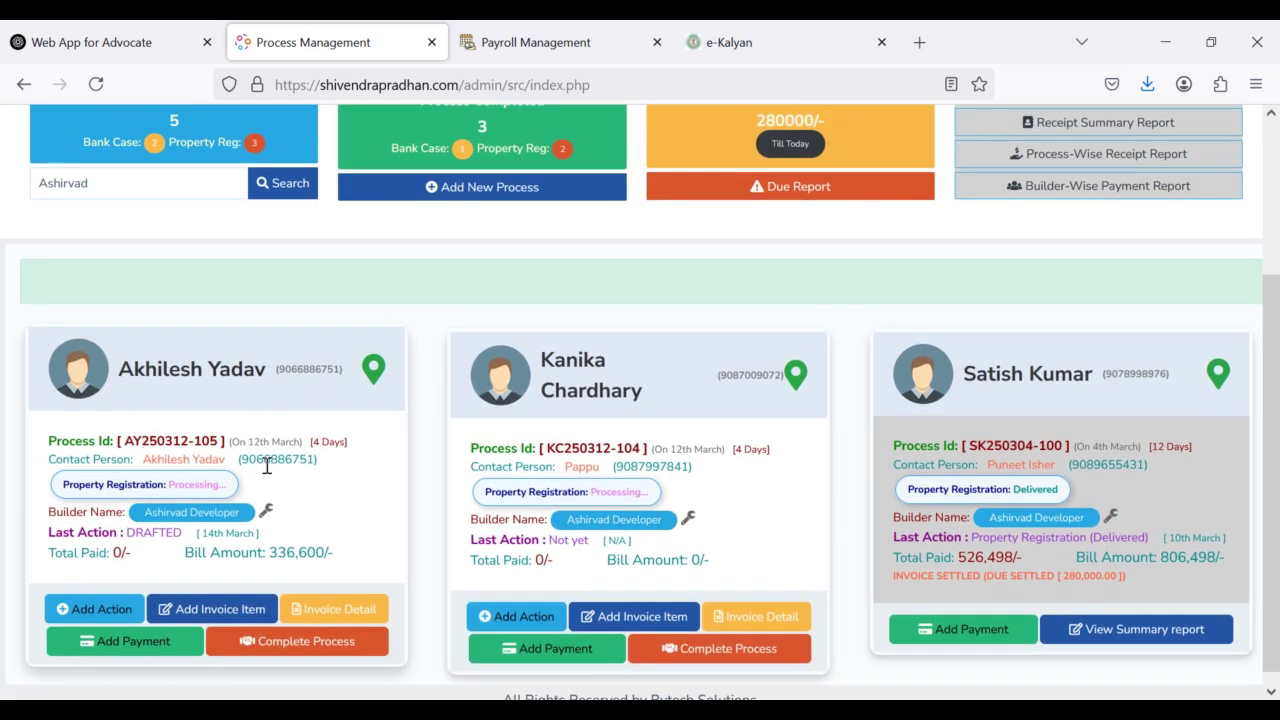
scroll(267, 466, "down", 1)
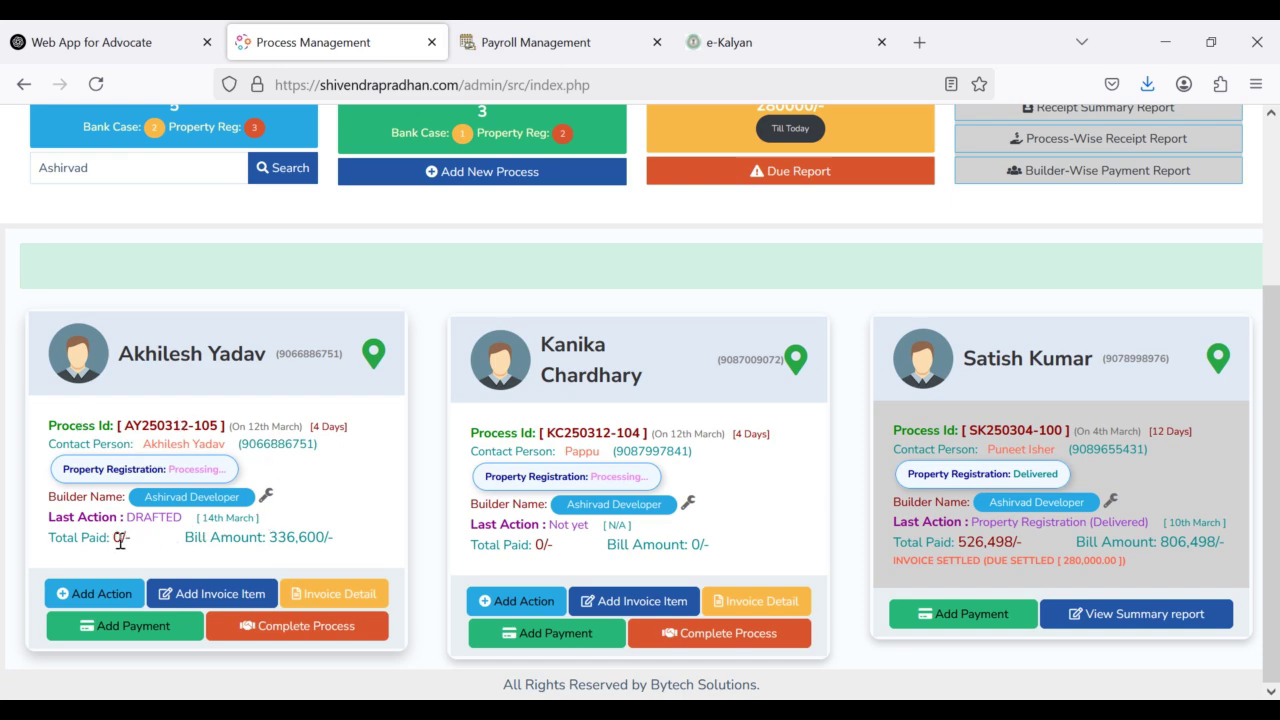
Step: Highlight the first card's 0/- total paid, 336,600/- bill amount and DRAFTED last action
left_click_drag(128, 539, 48, 545)
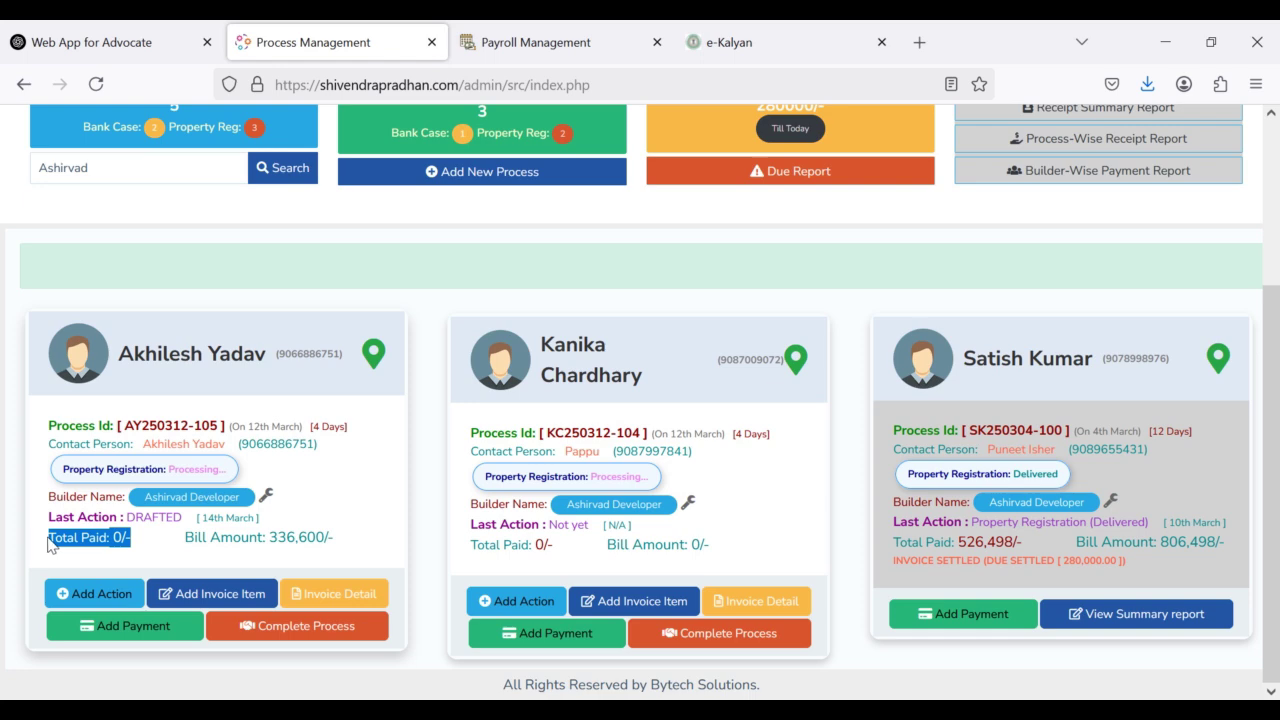
left_click_drag(184, 540, 360, 548)
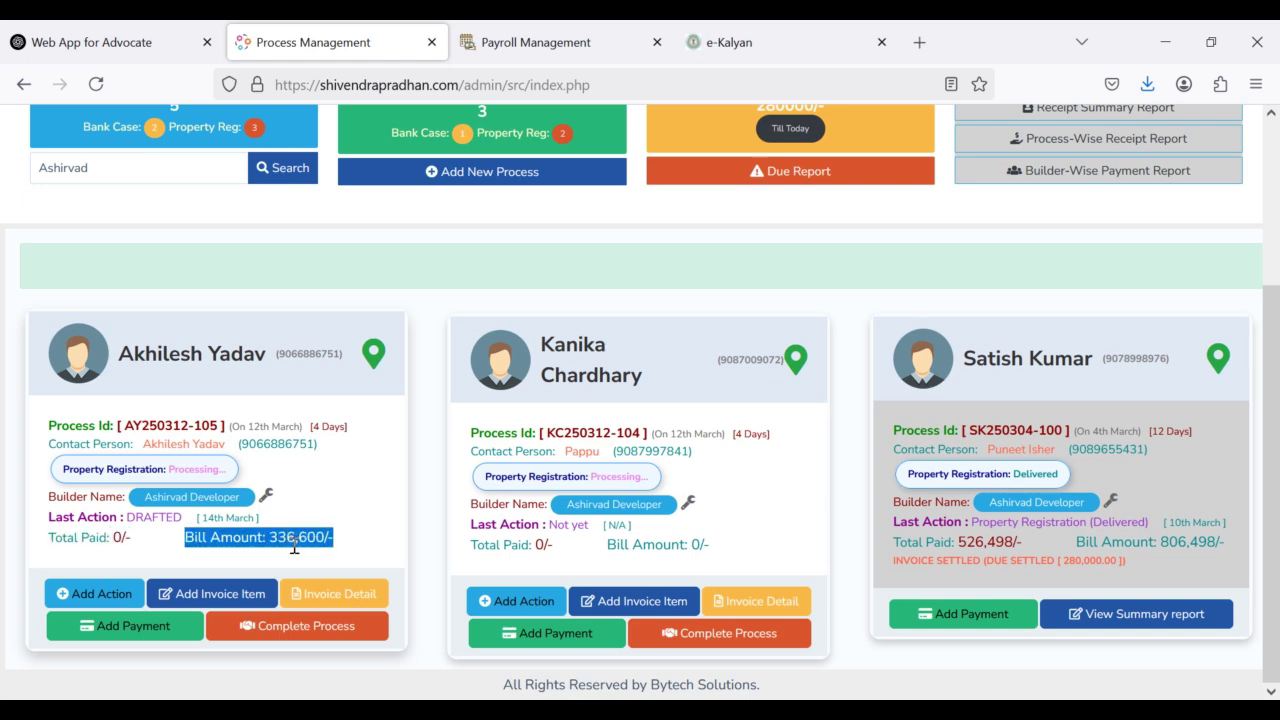
double_click(141, 518)
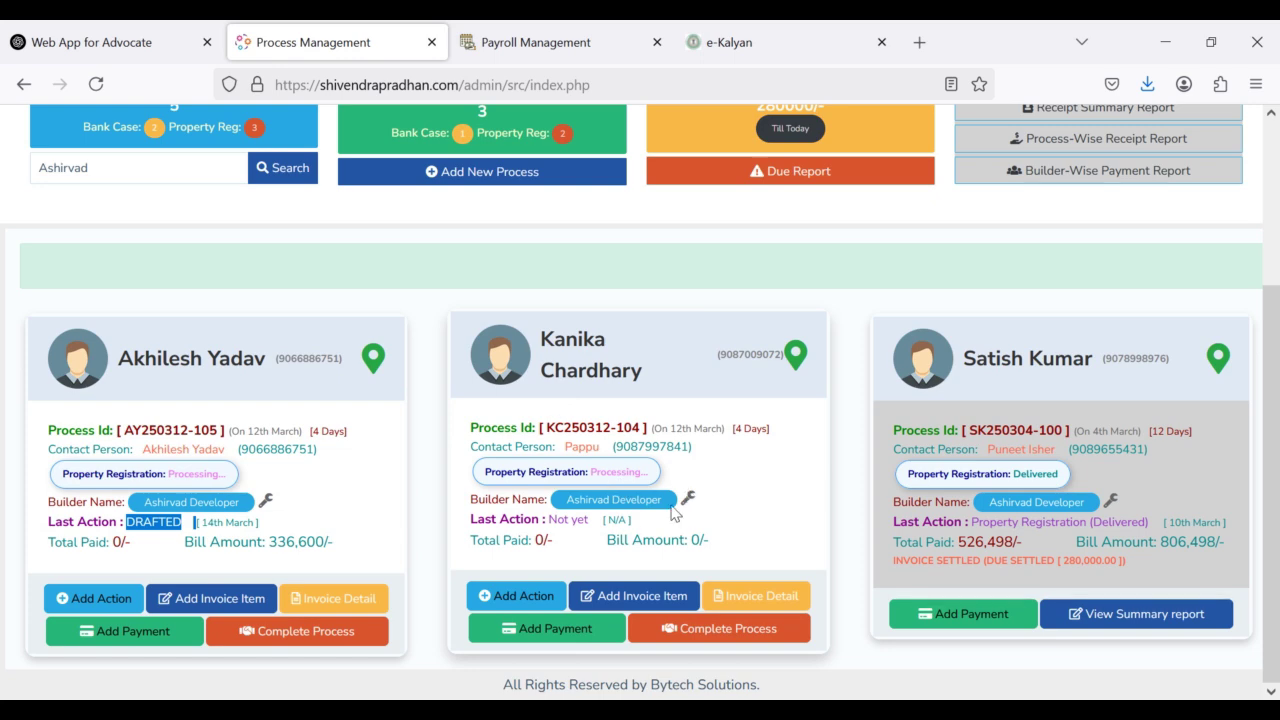
scroll(673, 507, "up", 3)
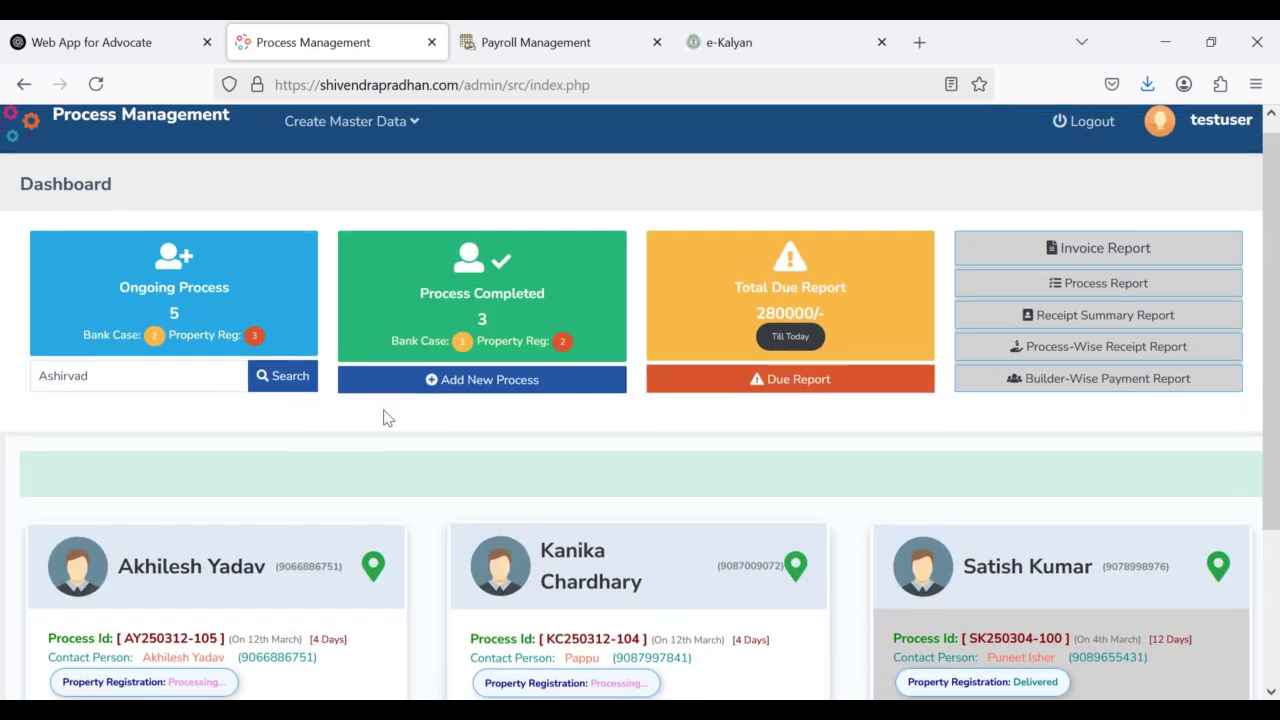
Step: Select the Ashirvad search term and highlight the applicant's name on the bank-case card
double_click(117, 375)
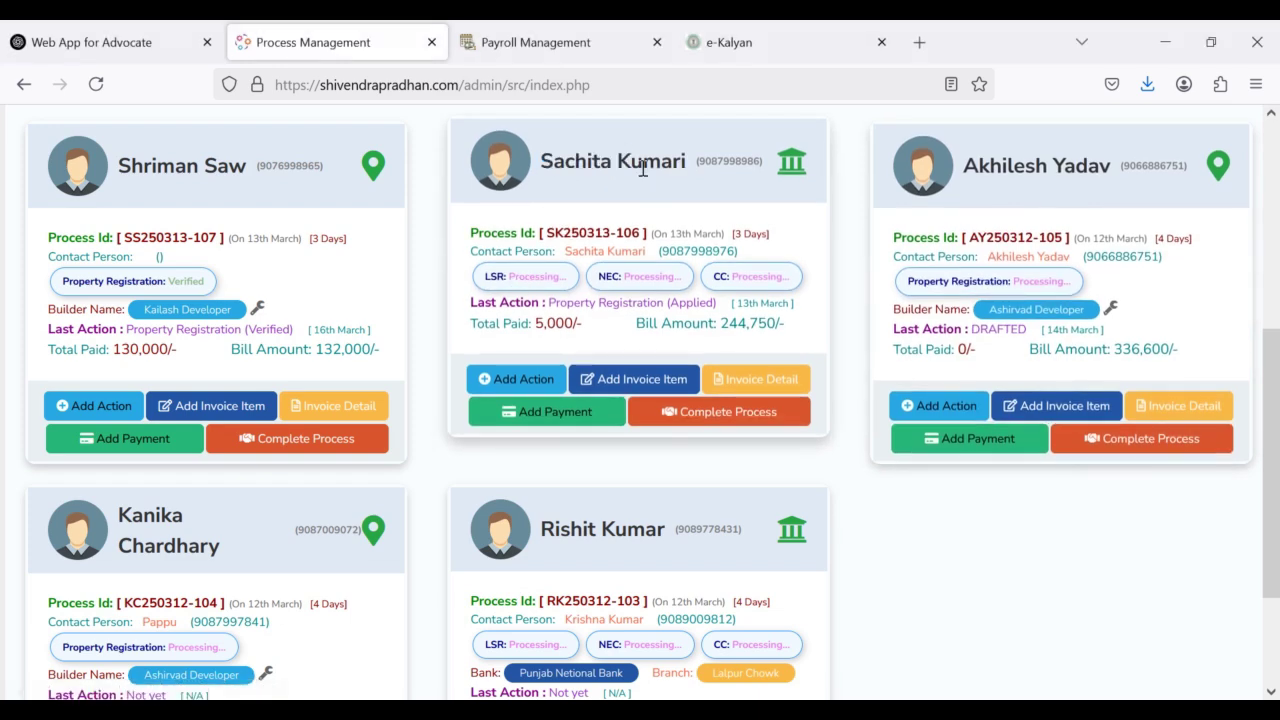
left_click_drag(541, 160, 705, 172)
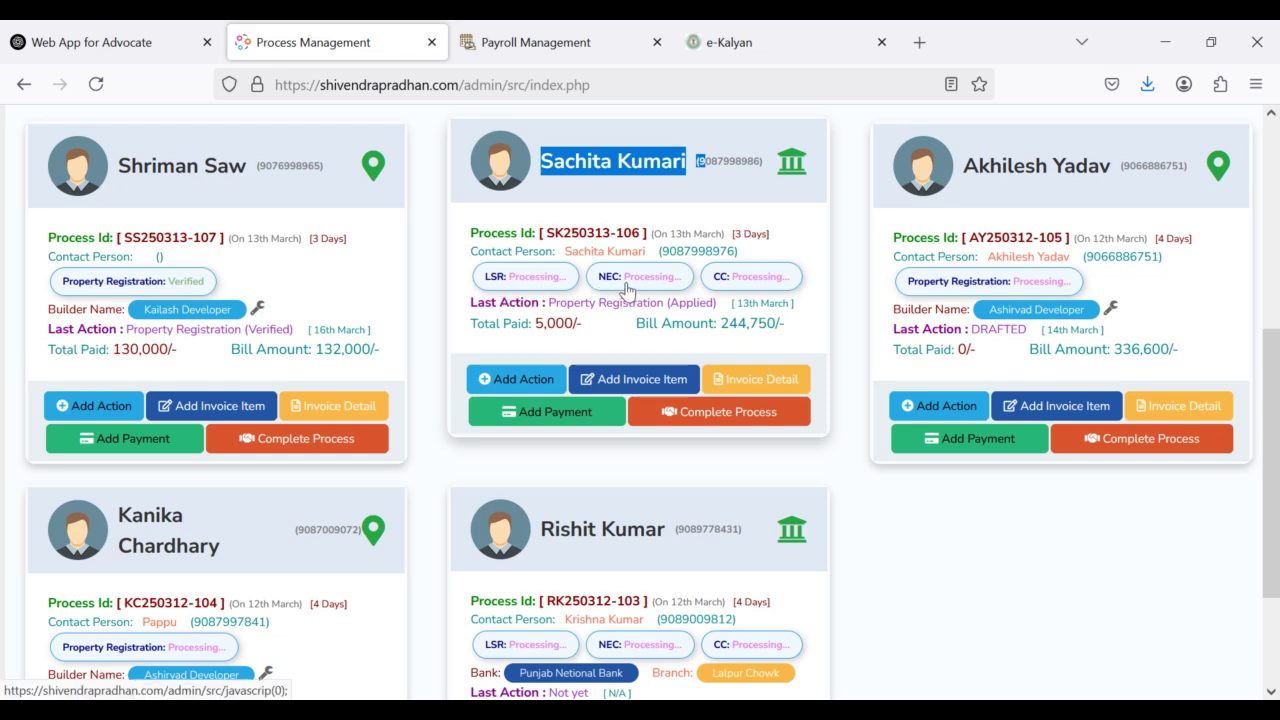
Step: Change the 244,750/- process's LSR job status to Verified
left_click(520, 286)
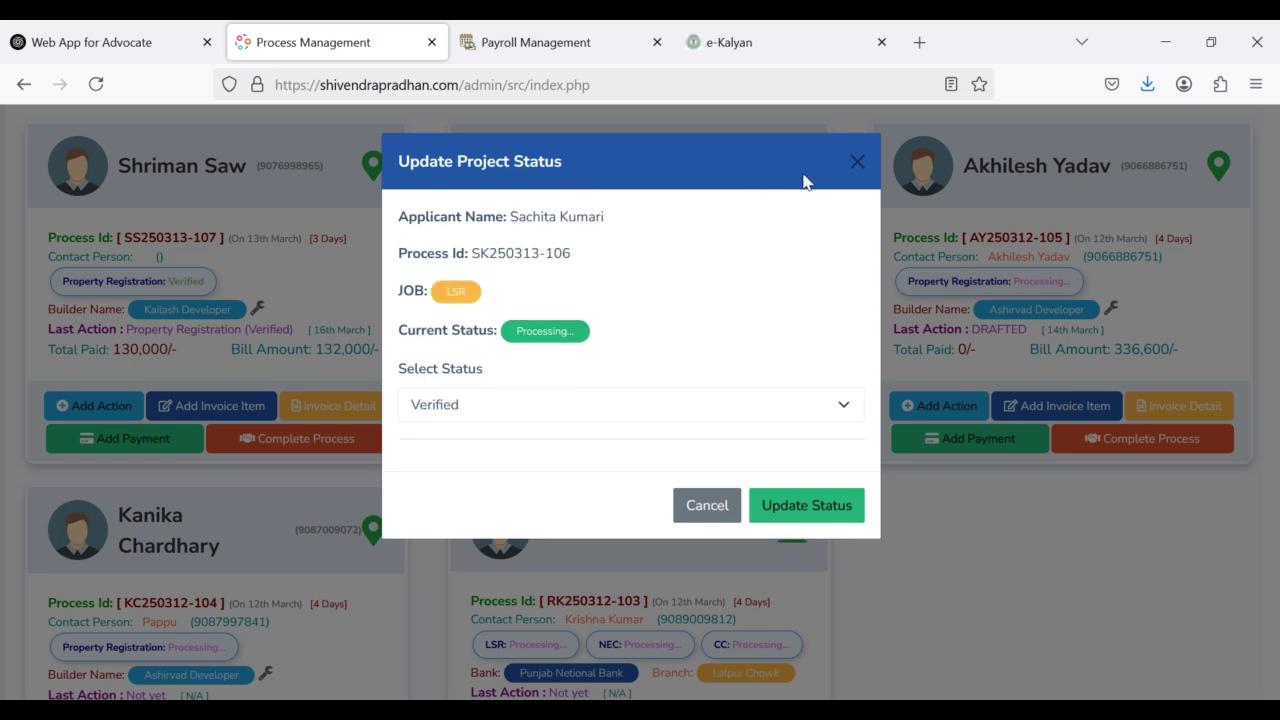
left_click(857, 163)
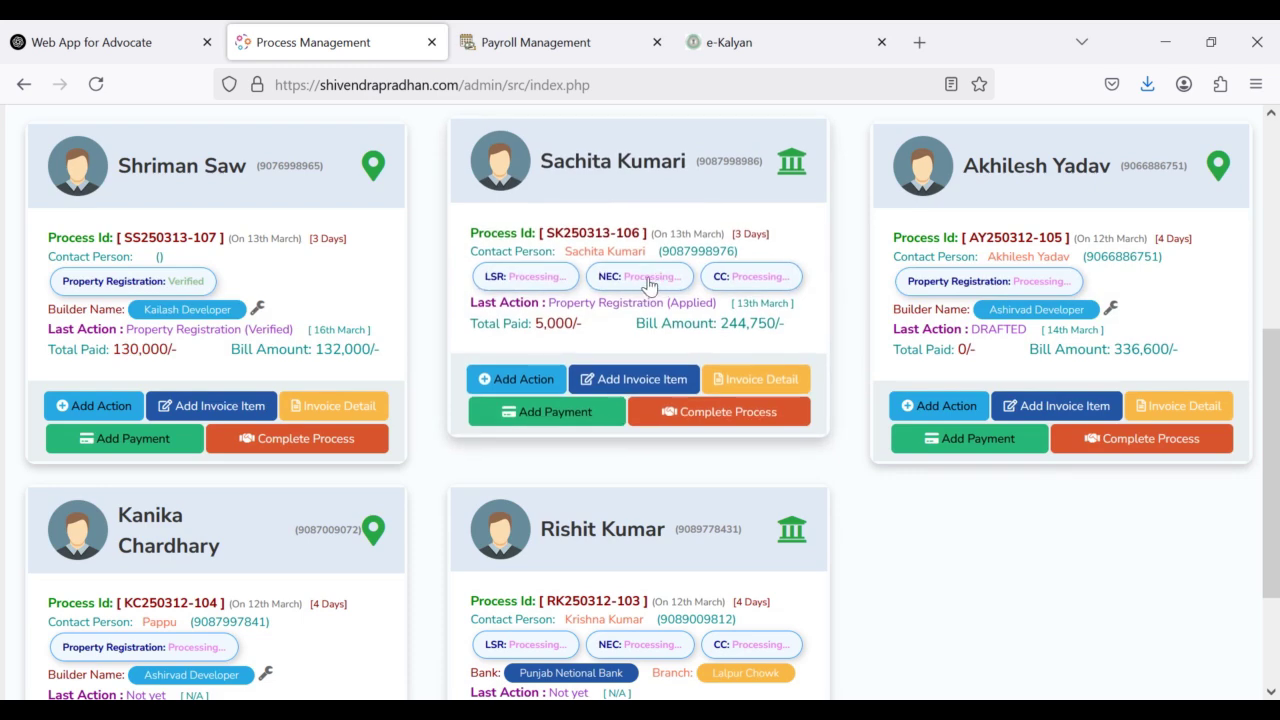
left_click(518, 280)
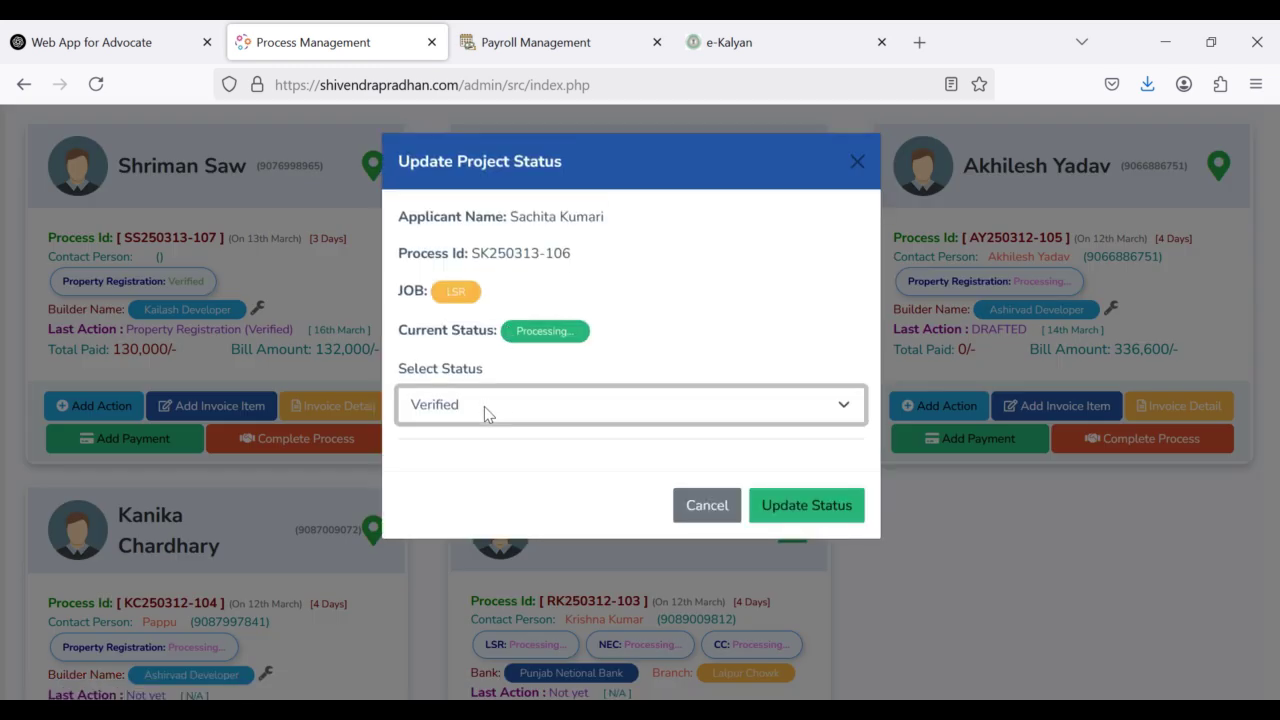
left_click(484, 406)
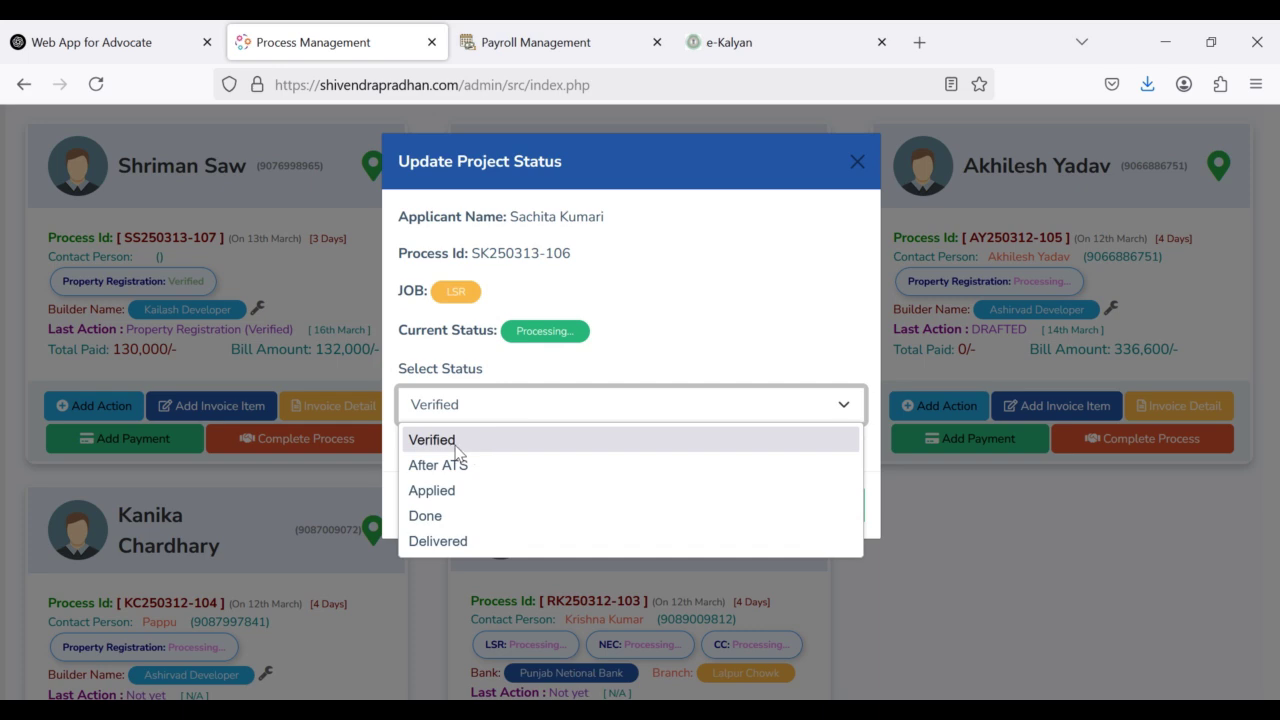
left_click(455, 445)
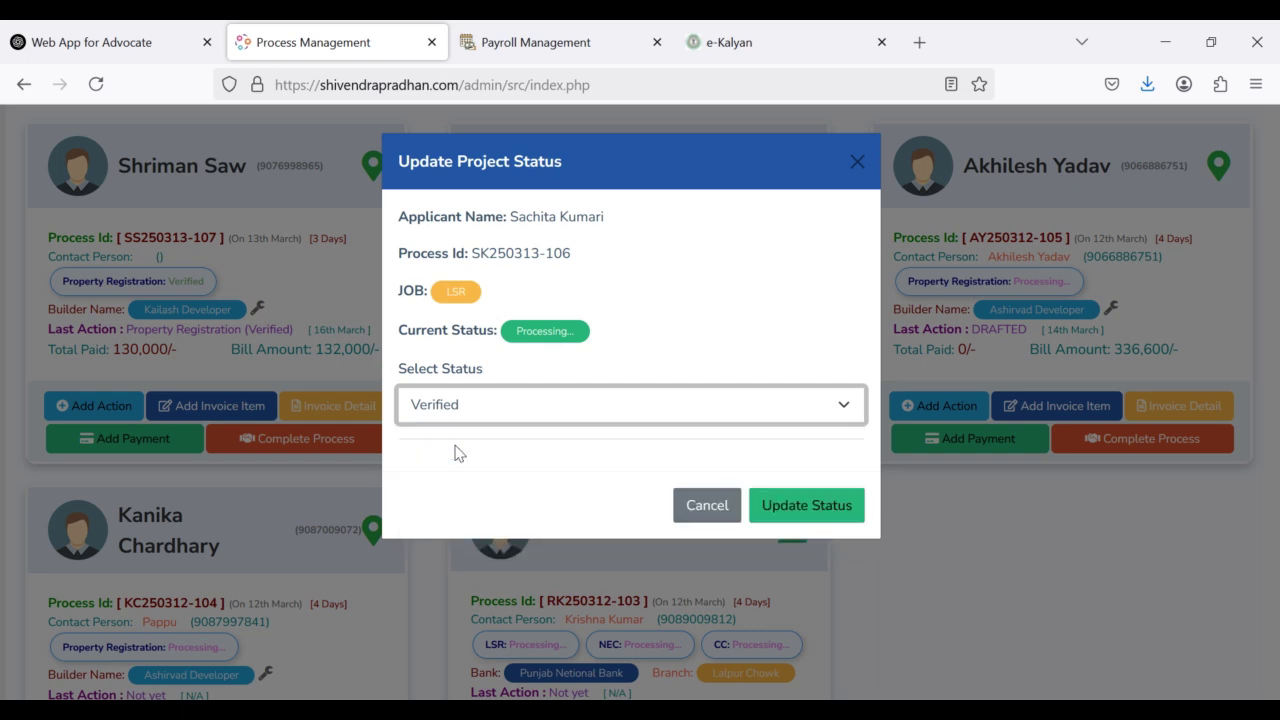
left_click(787, 516)
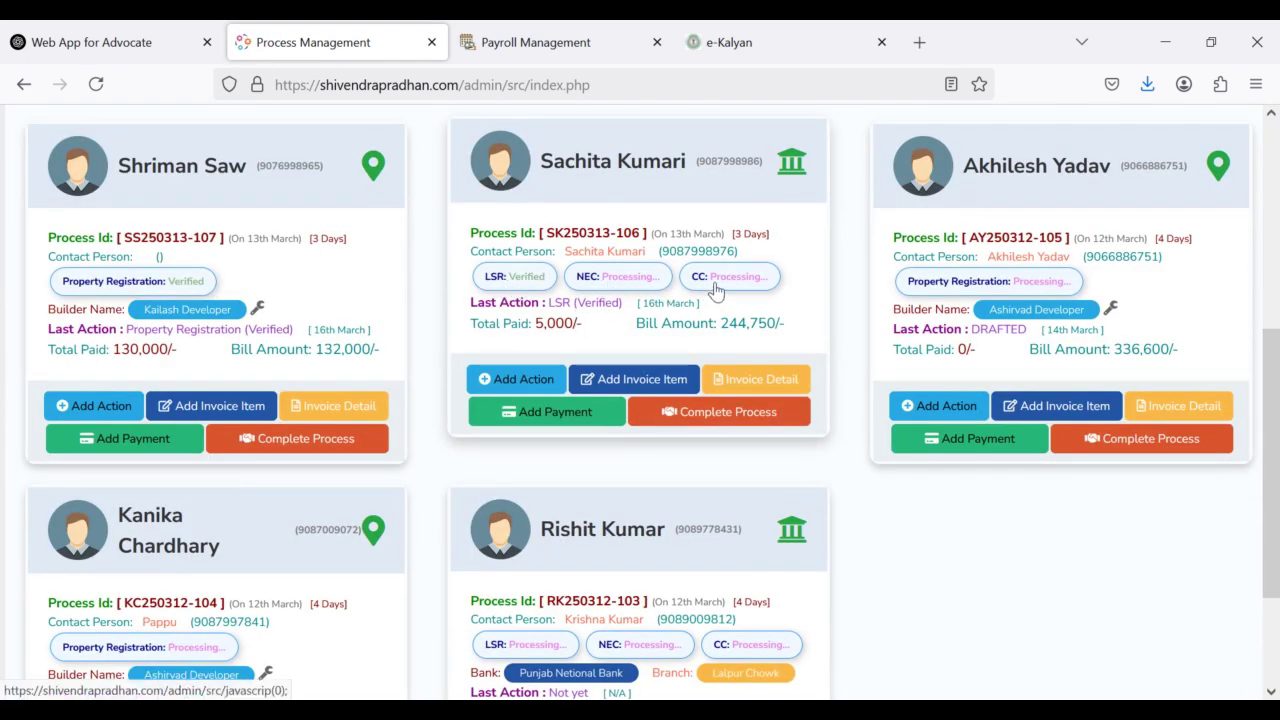
Step: Set the CC job status to Applied with deed number 5345
left_click(716, 286)
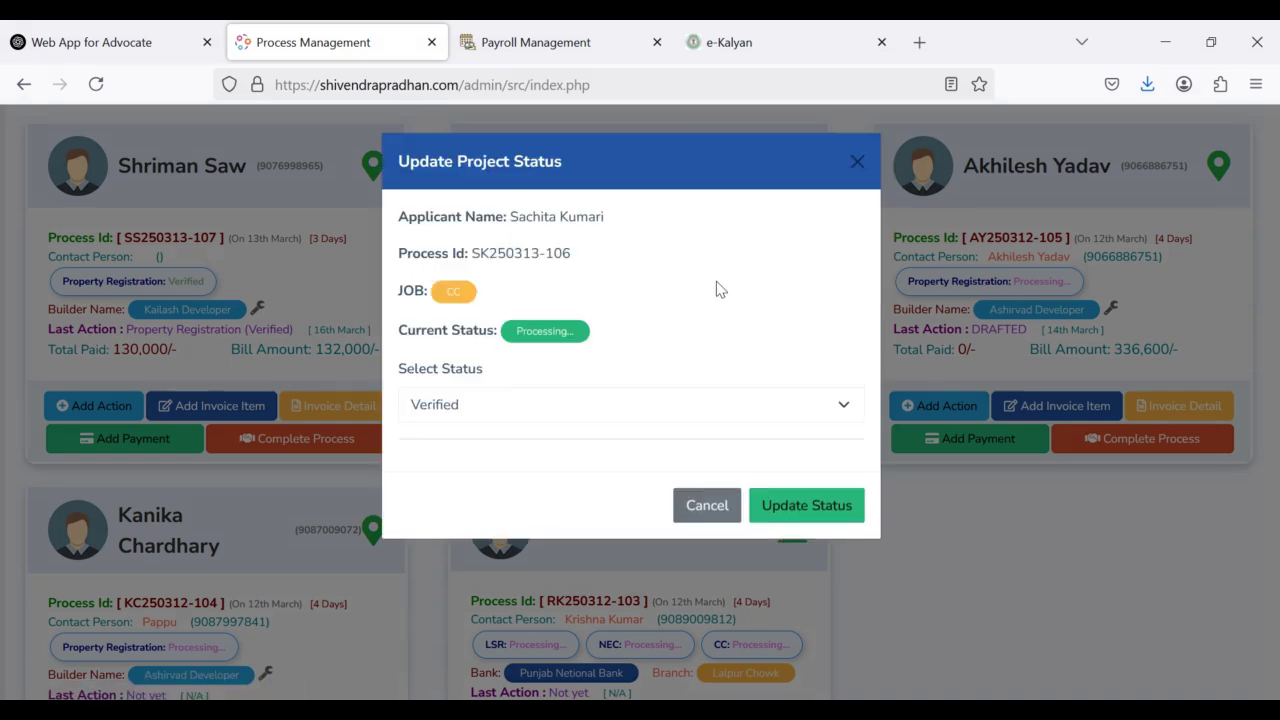
left_click(529, 410)
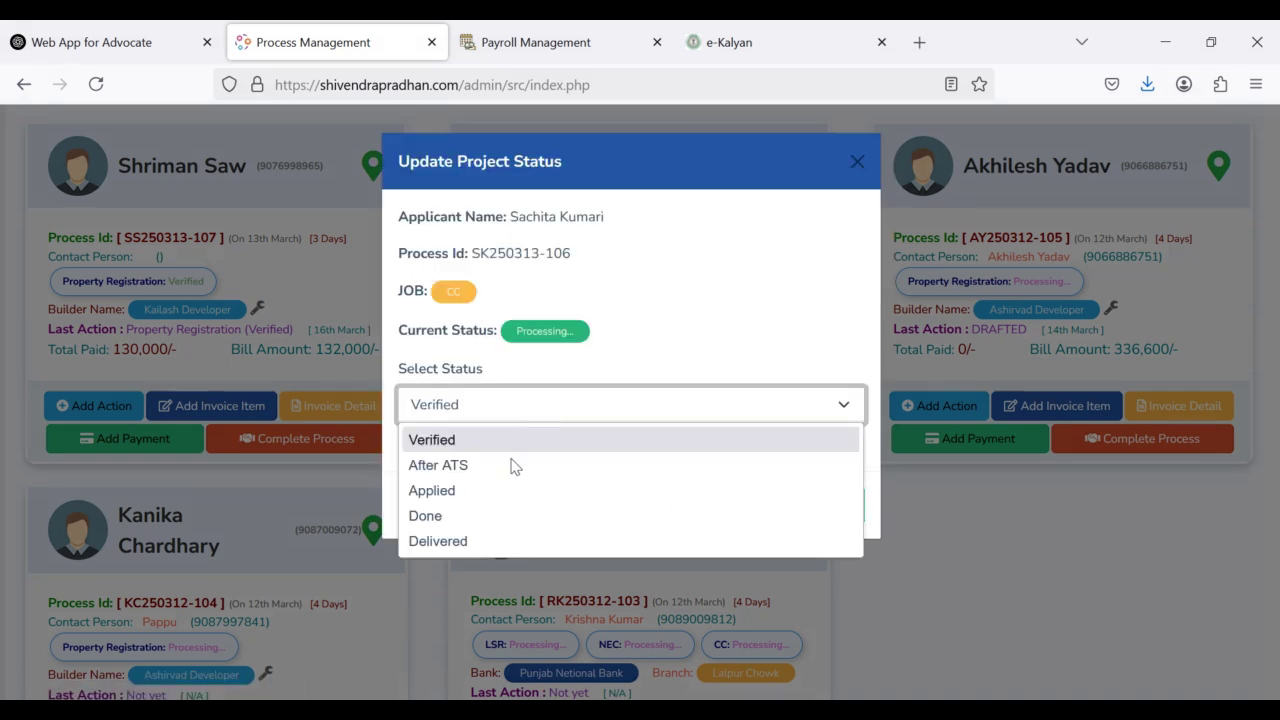
left_click(463, 492)
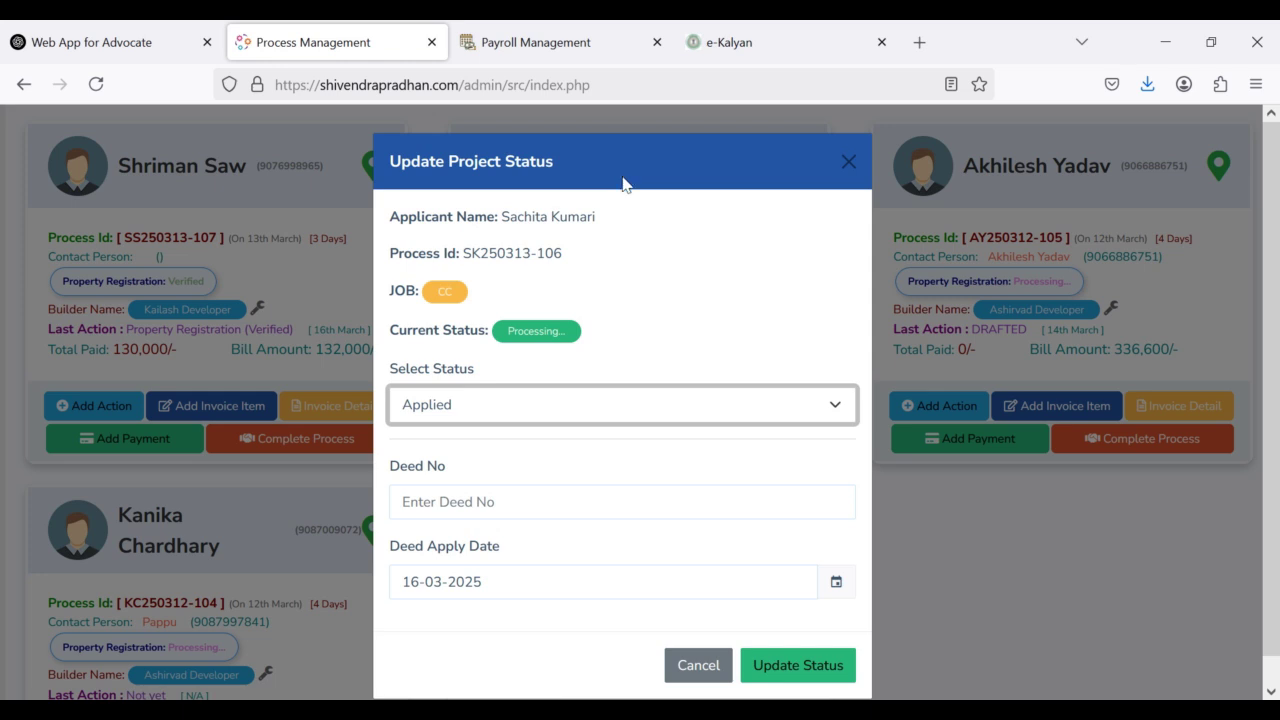
left_click(470, 504)
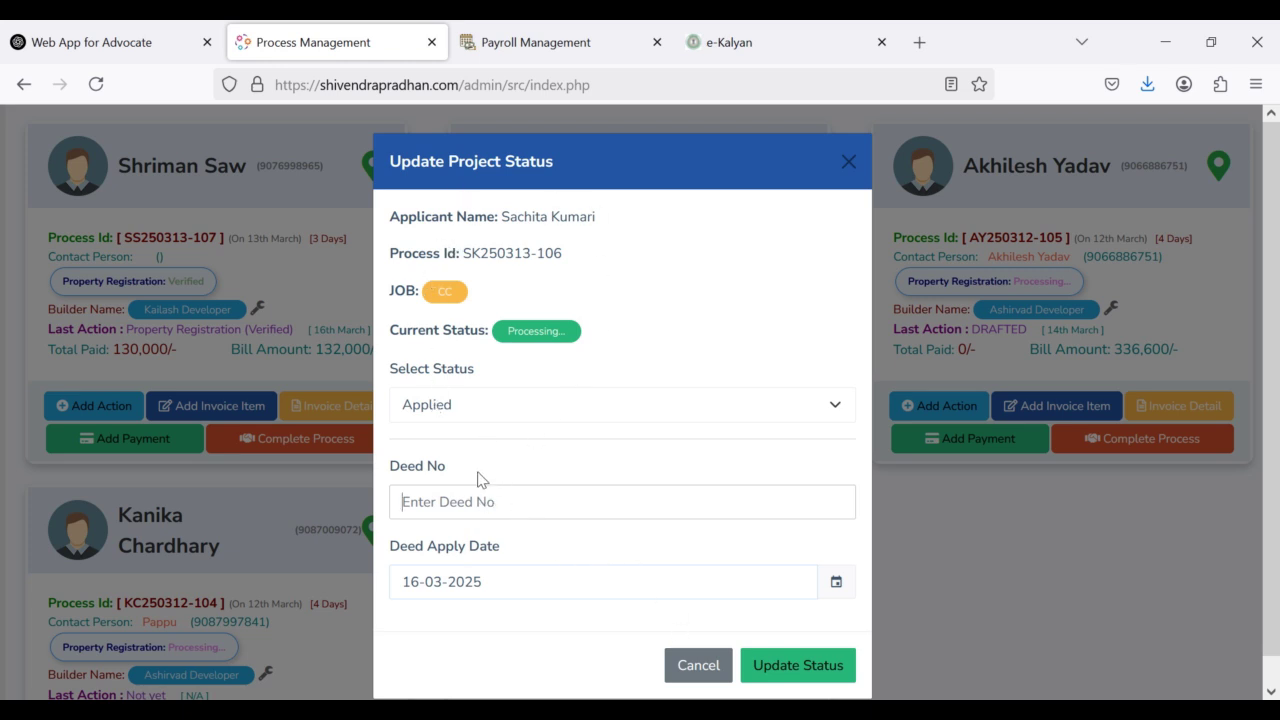
type("5345")
left_click(781, 671)
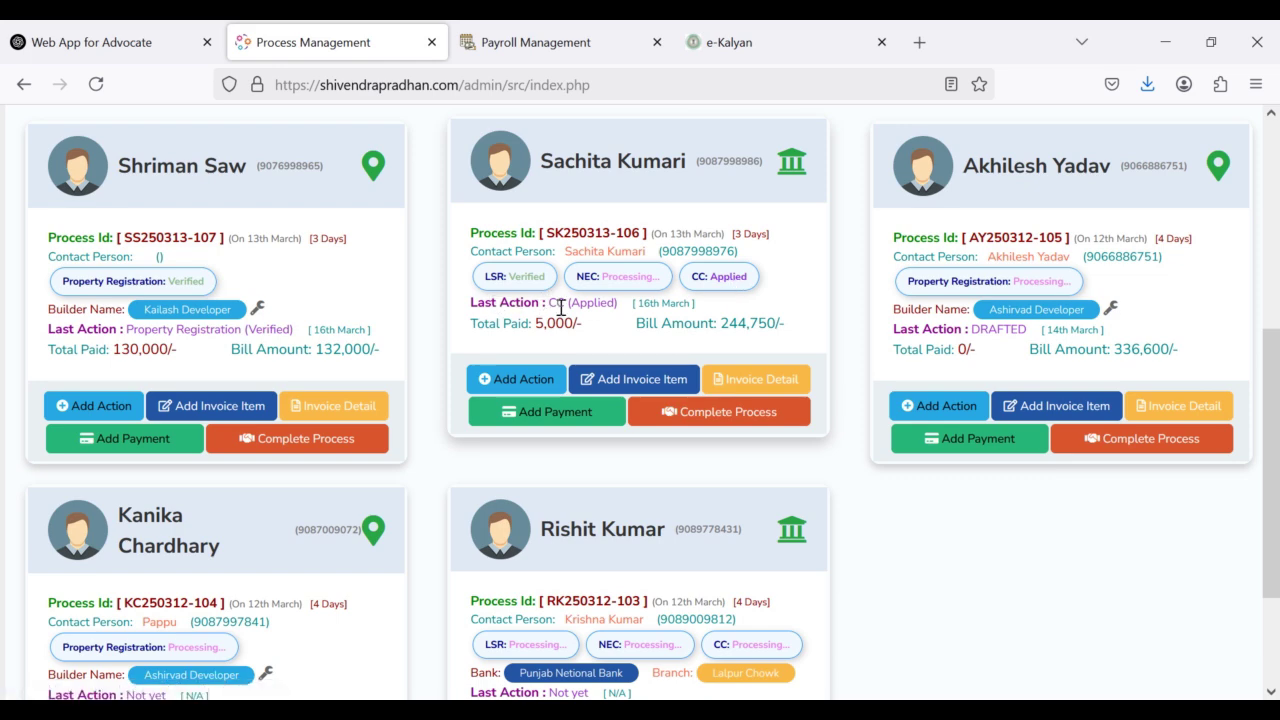
Step: Open the process's action page and collapse then re-expand its three-entry Action Taken history
left_click(521, 382)
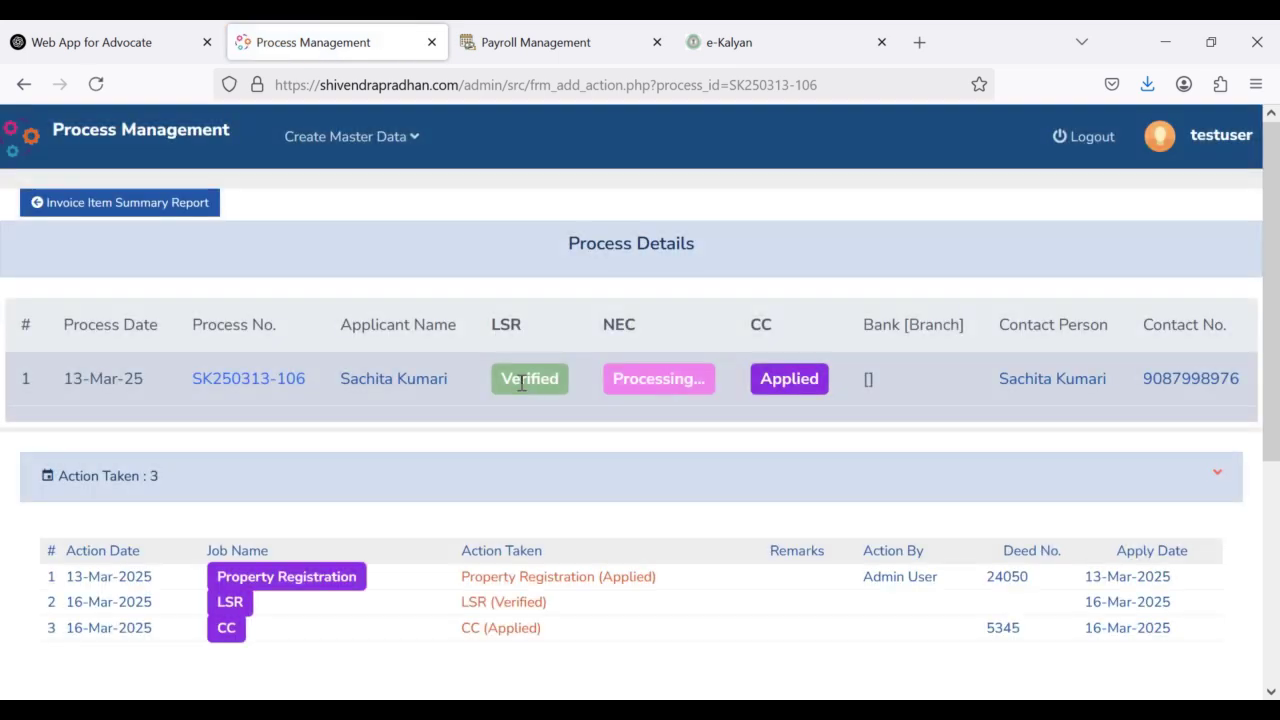
scroll(483, 472, "down", 2)
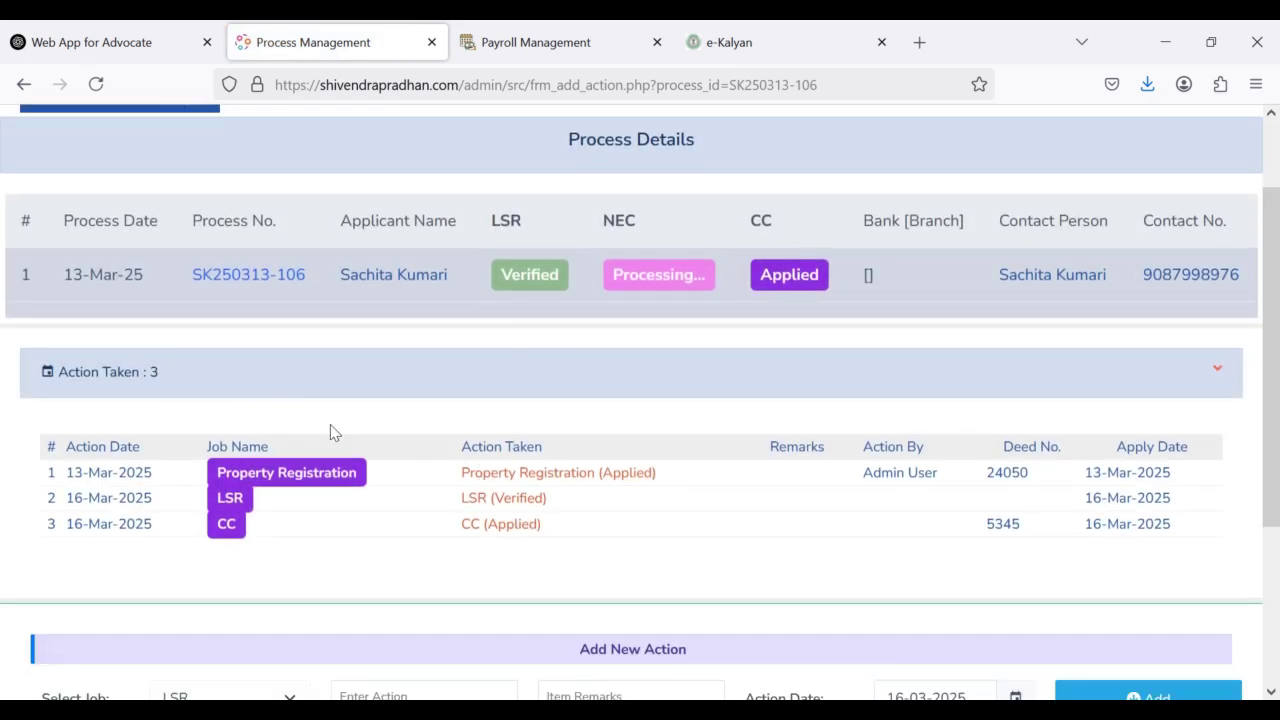
scroll(559, 335, "up", 2)
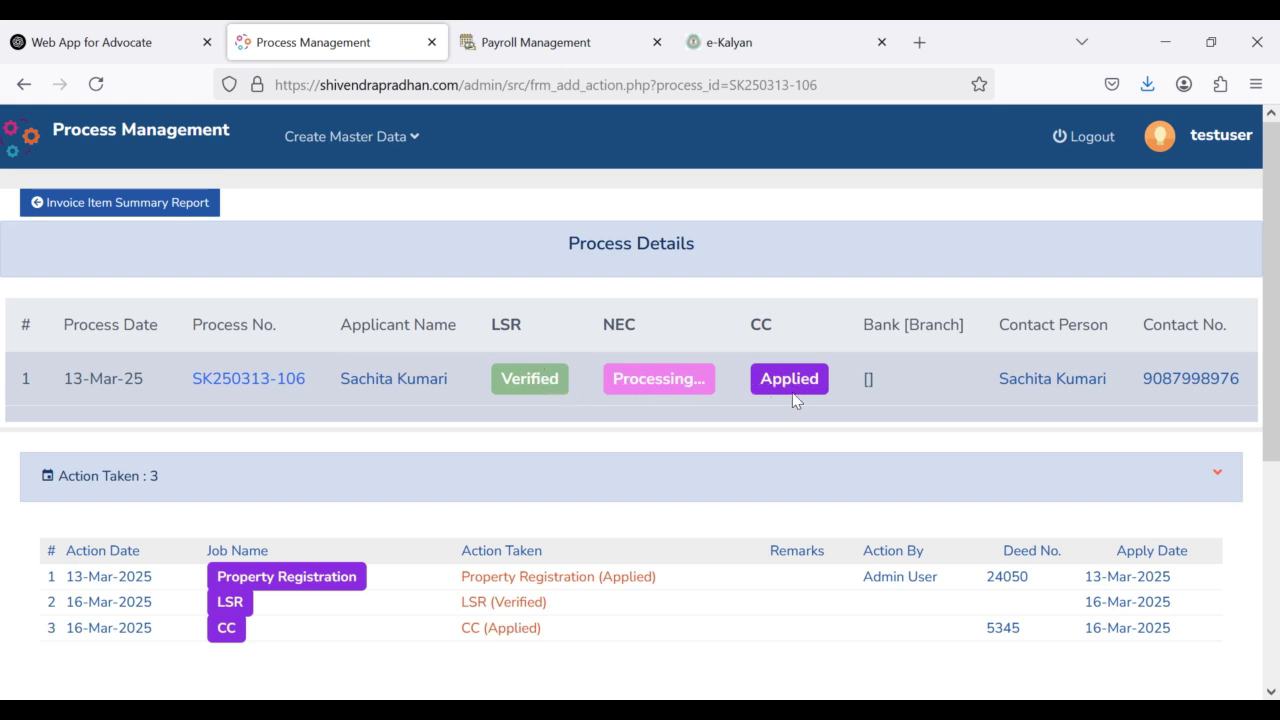
scroll(300, 430, "down", 2)
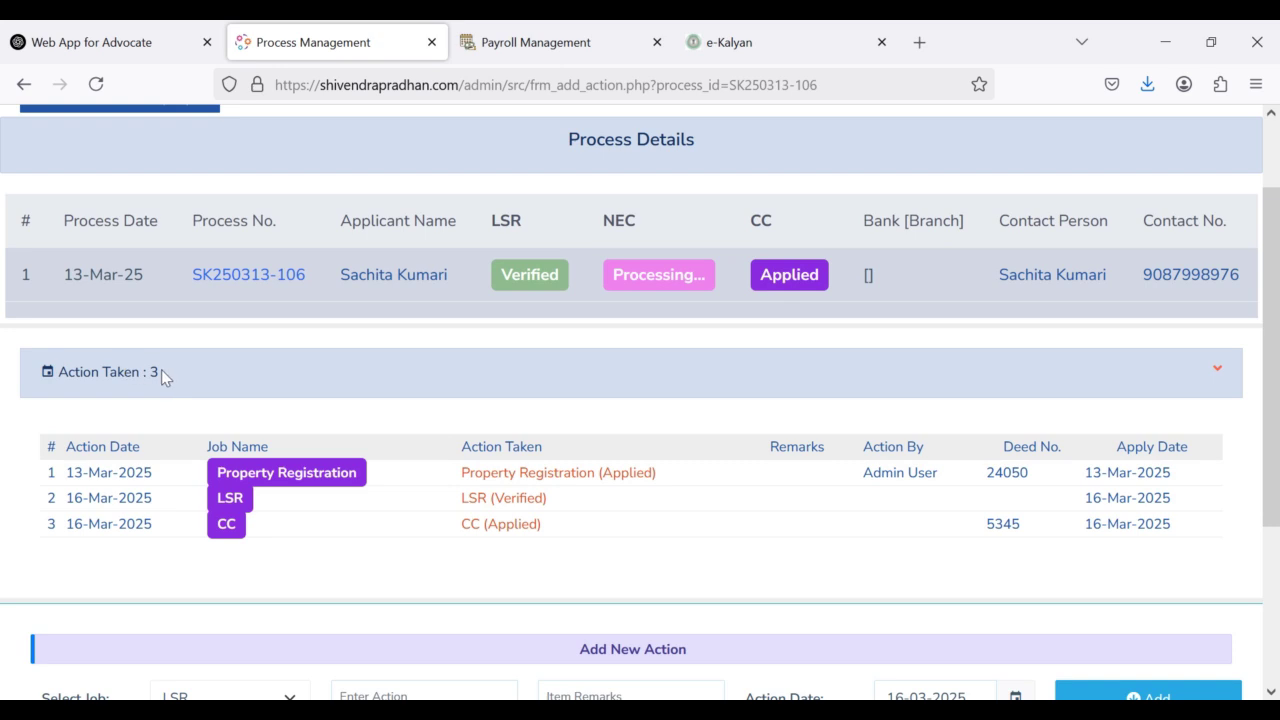
left_click(161, 370)
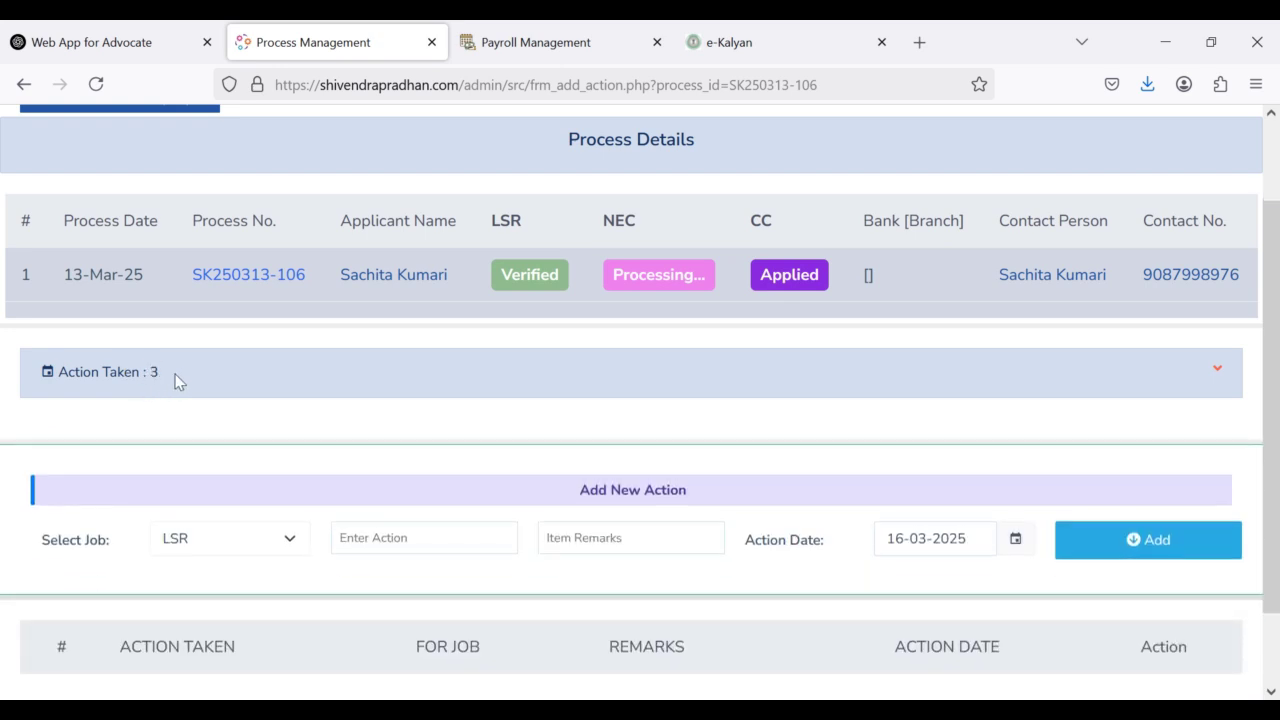
left_click(175, 374)
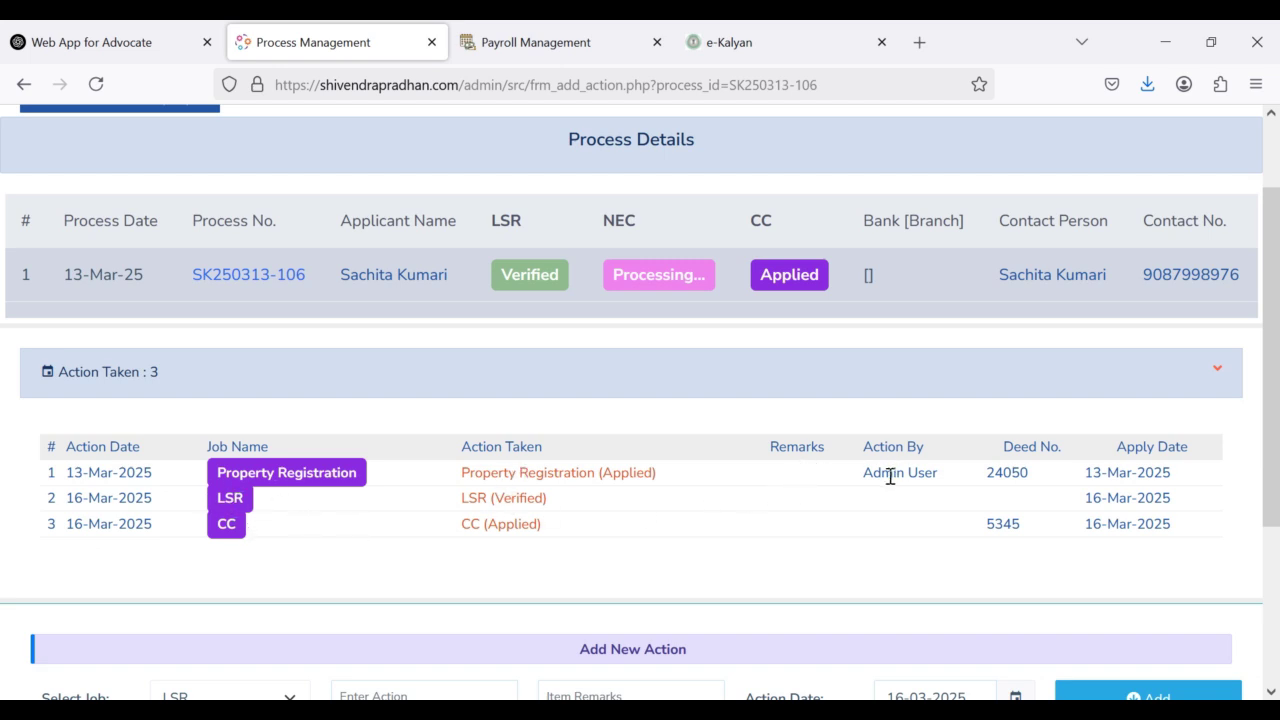
left_click_drag(938, 474, 866, 478)
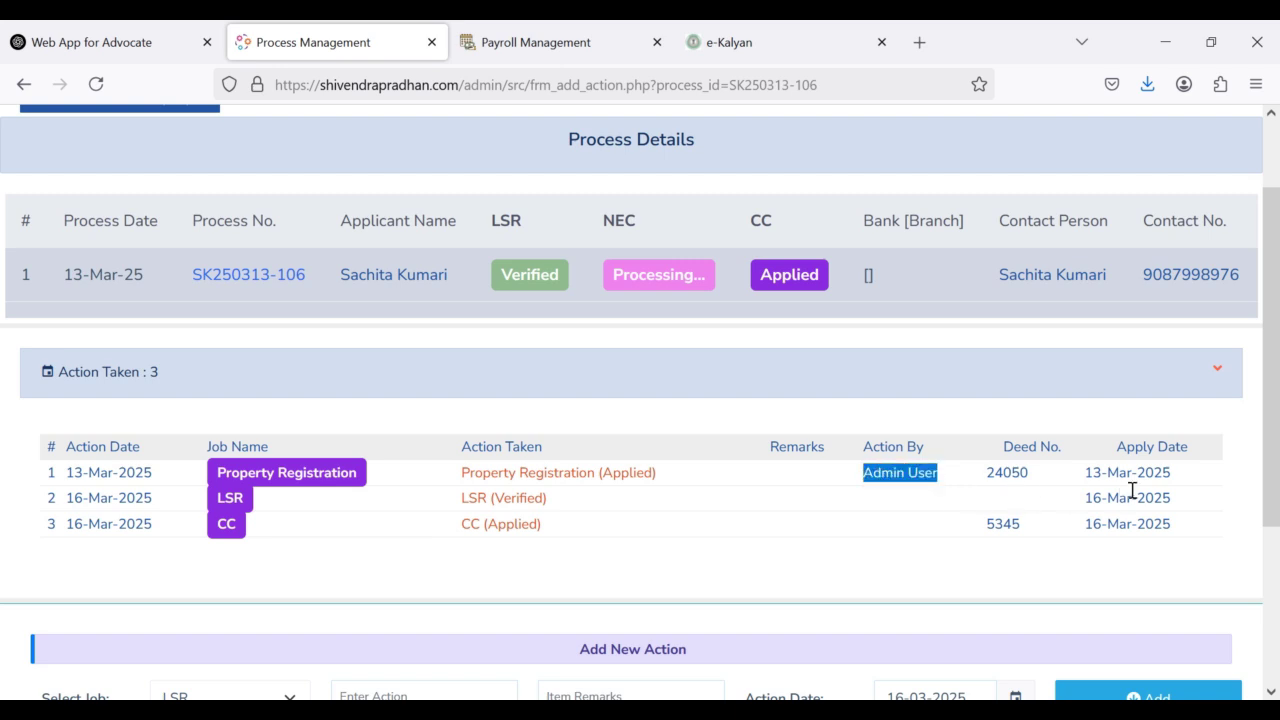
Step: Add and save a DEED APPLIED action for the NEC job, dated 16-03-2025
scroll(494, 474, "down", 2)
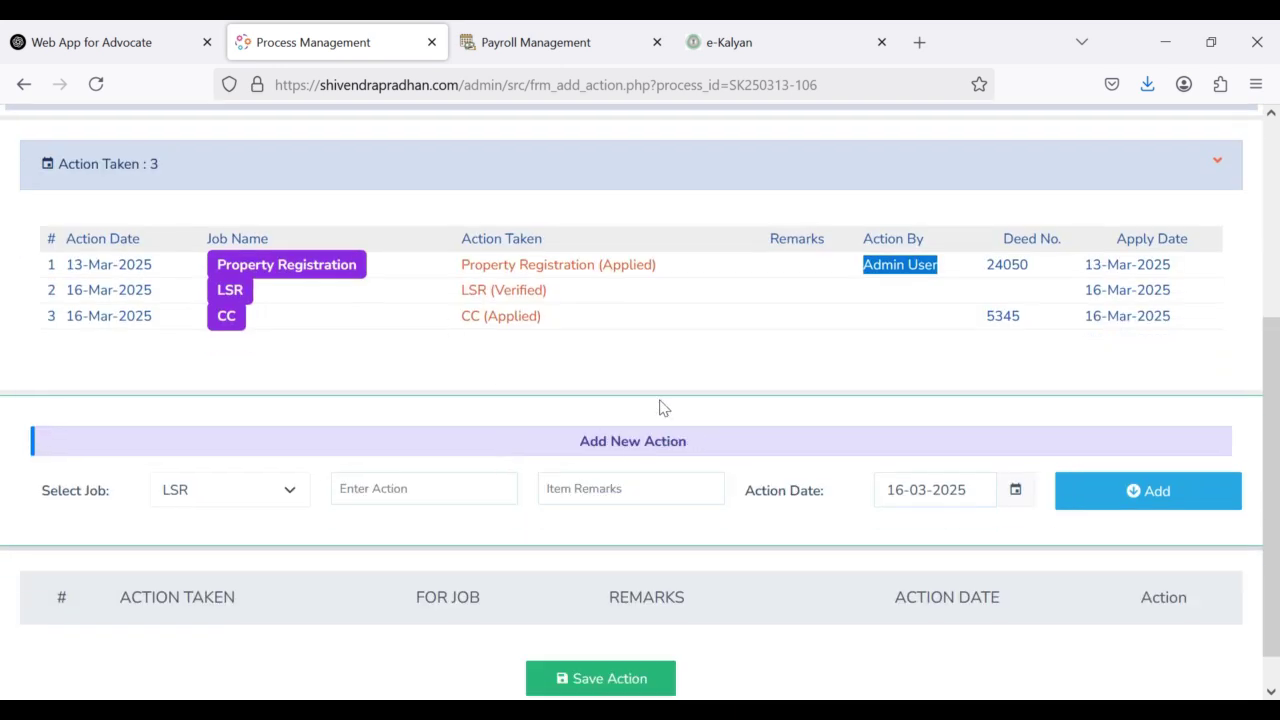
scroll(220, 394, "down", 1)
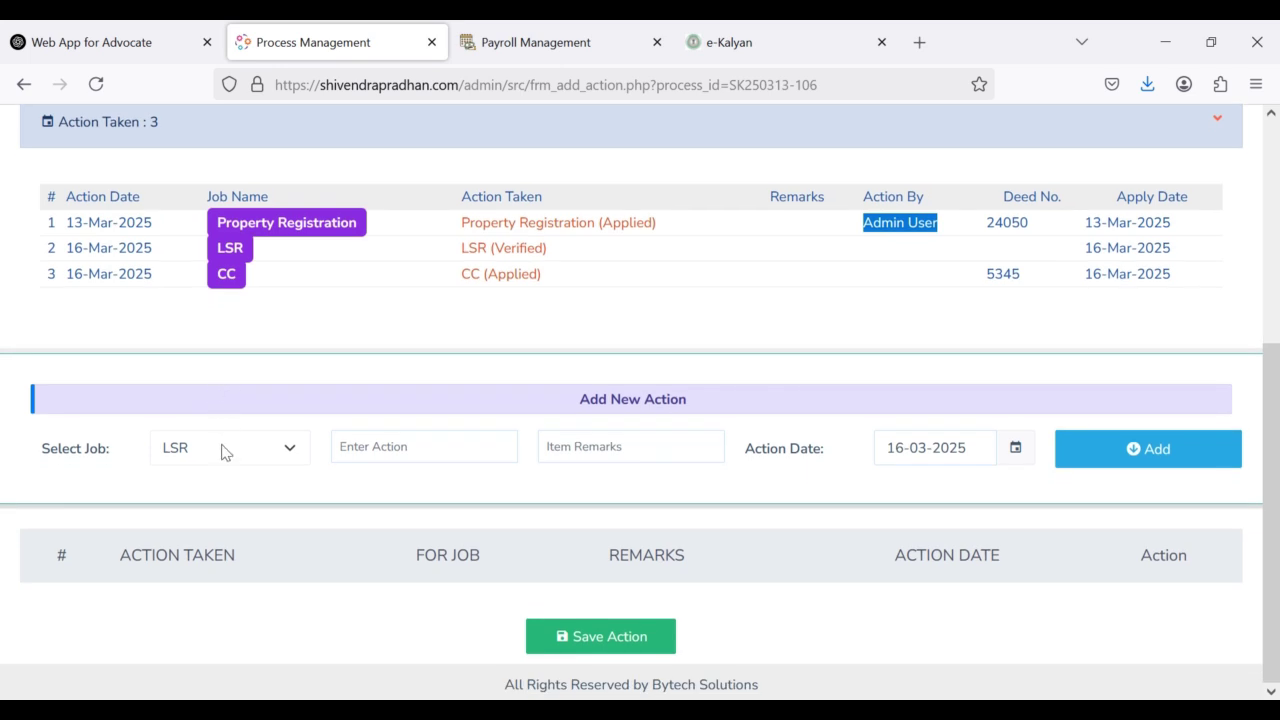
left_click(223, 449)
left_click(196, 509)
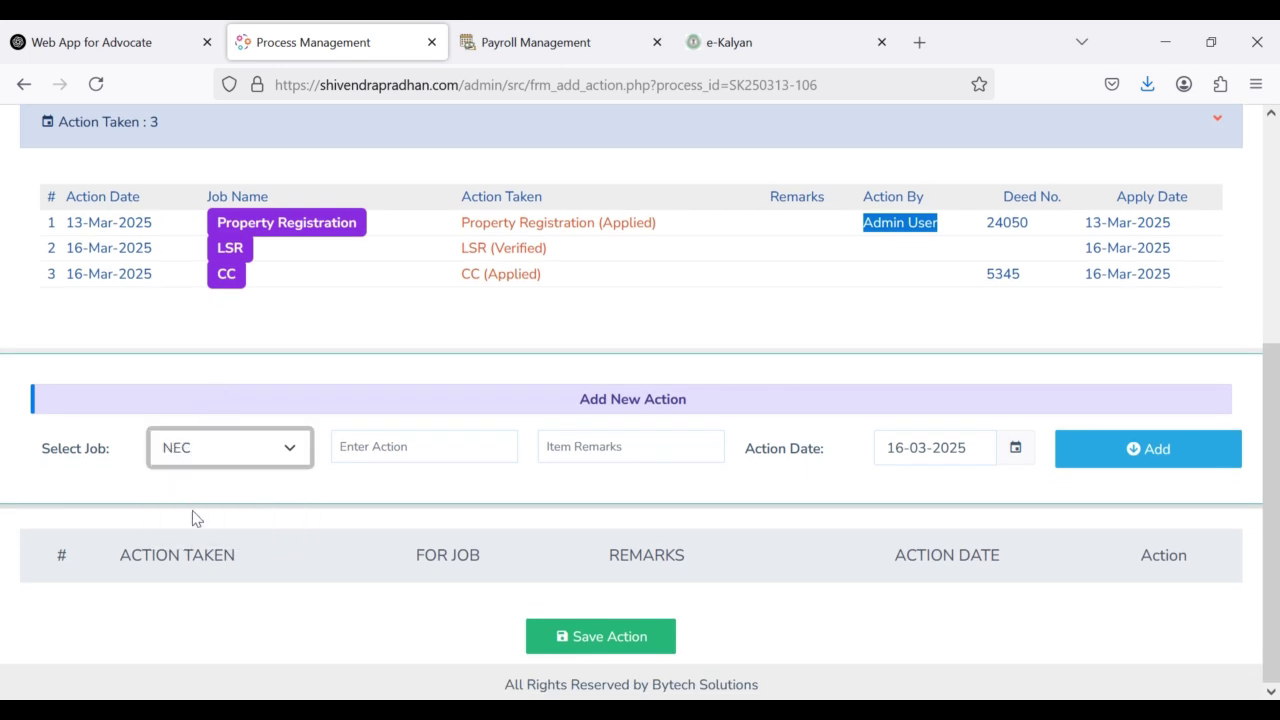
left_click(388, 449)
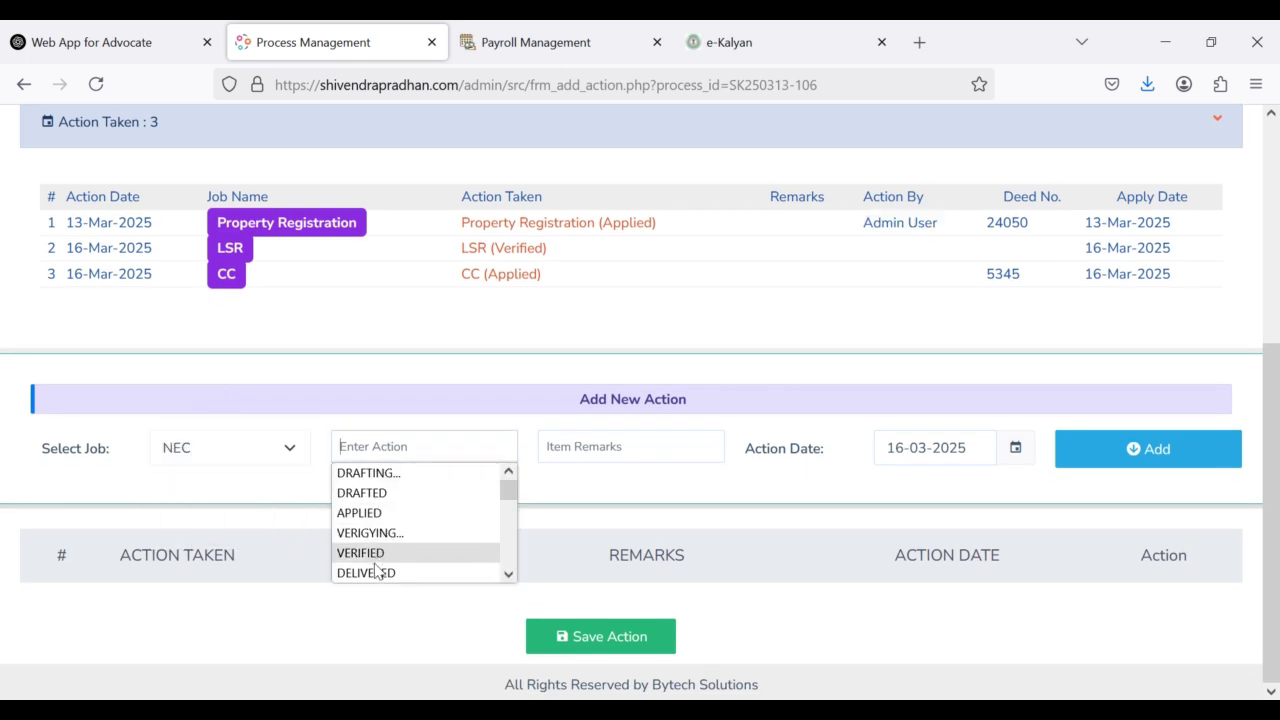
left_click(510, 547)
left_click_drag(510, 547, 510, 568)
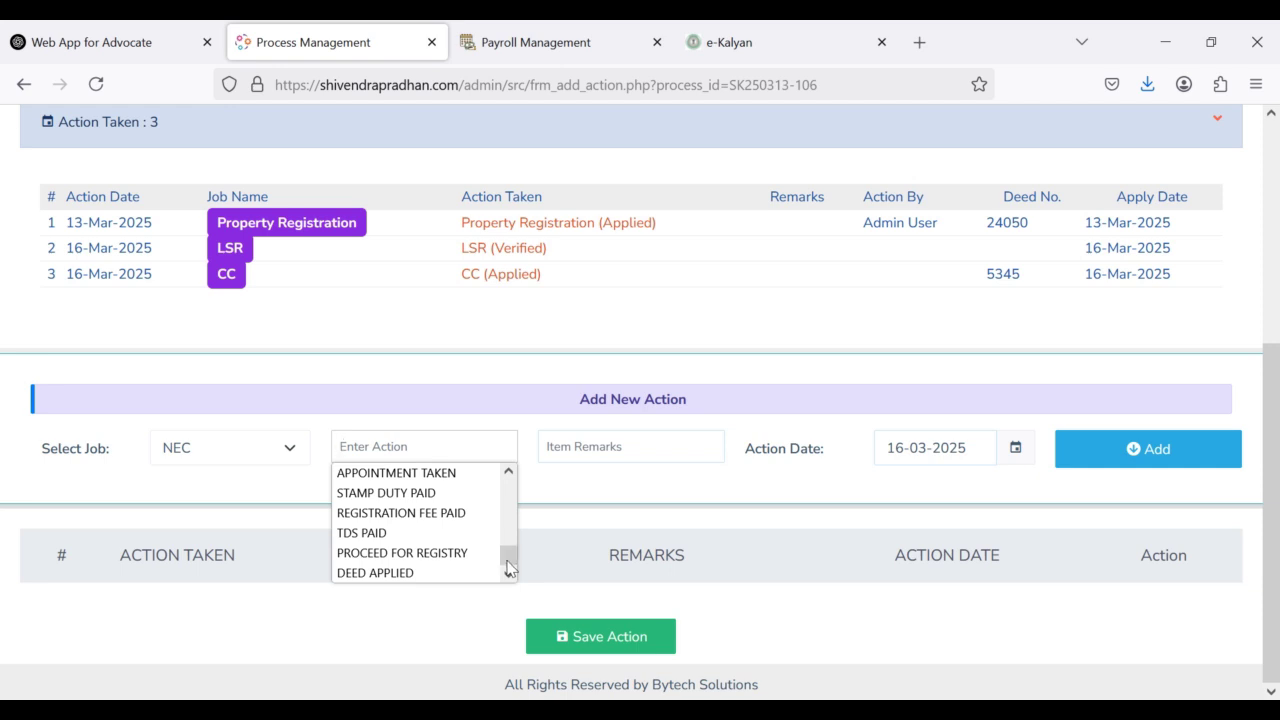
left_click(414, 573)
left_click(582, 450)
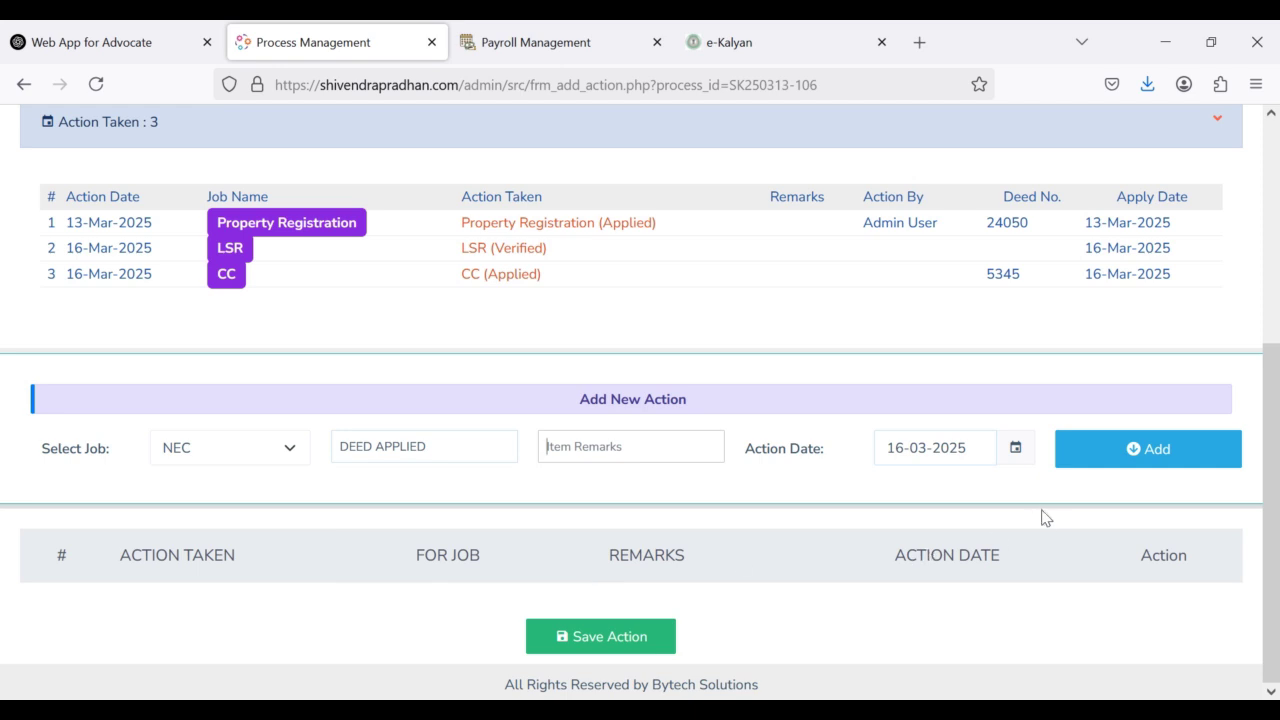
left_click(1105, 458)
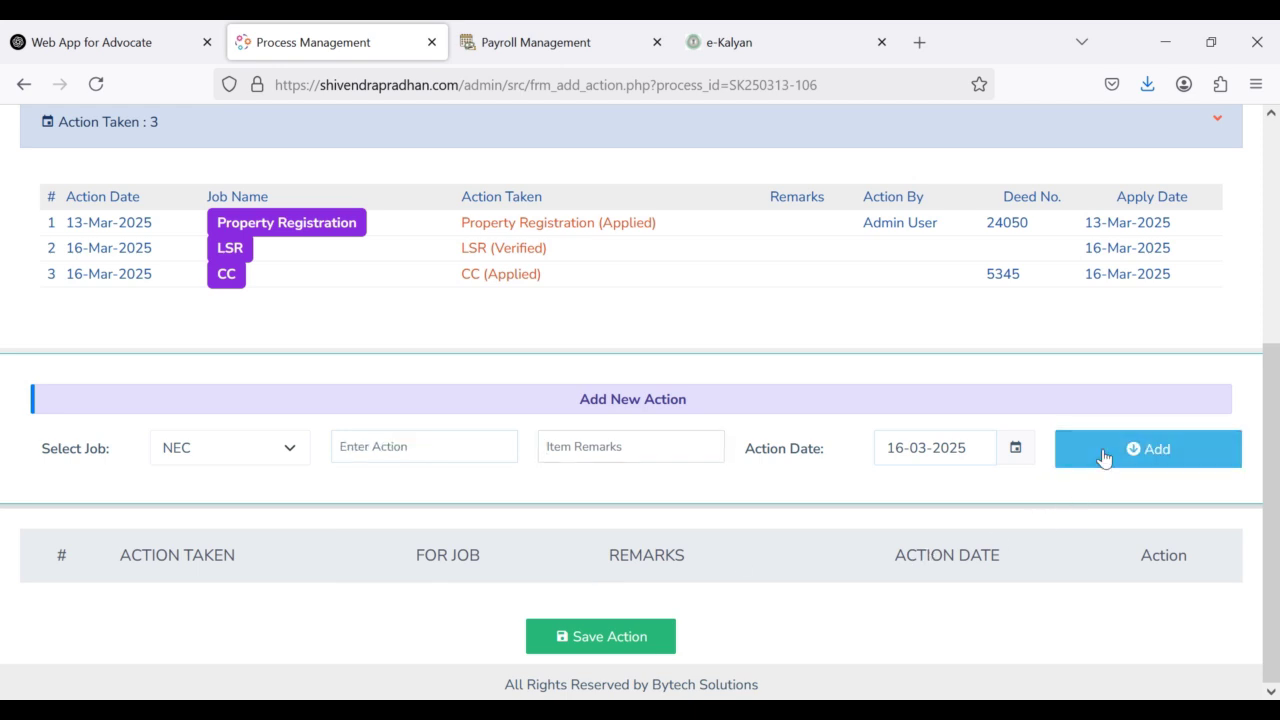
scroll(689, 529, "down", 1)
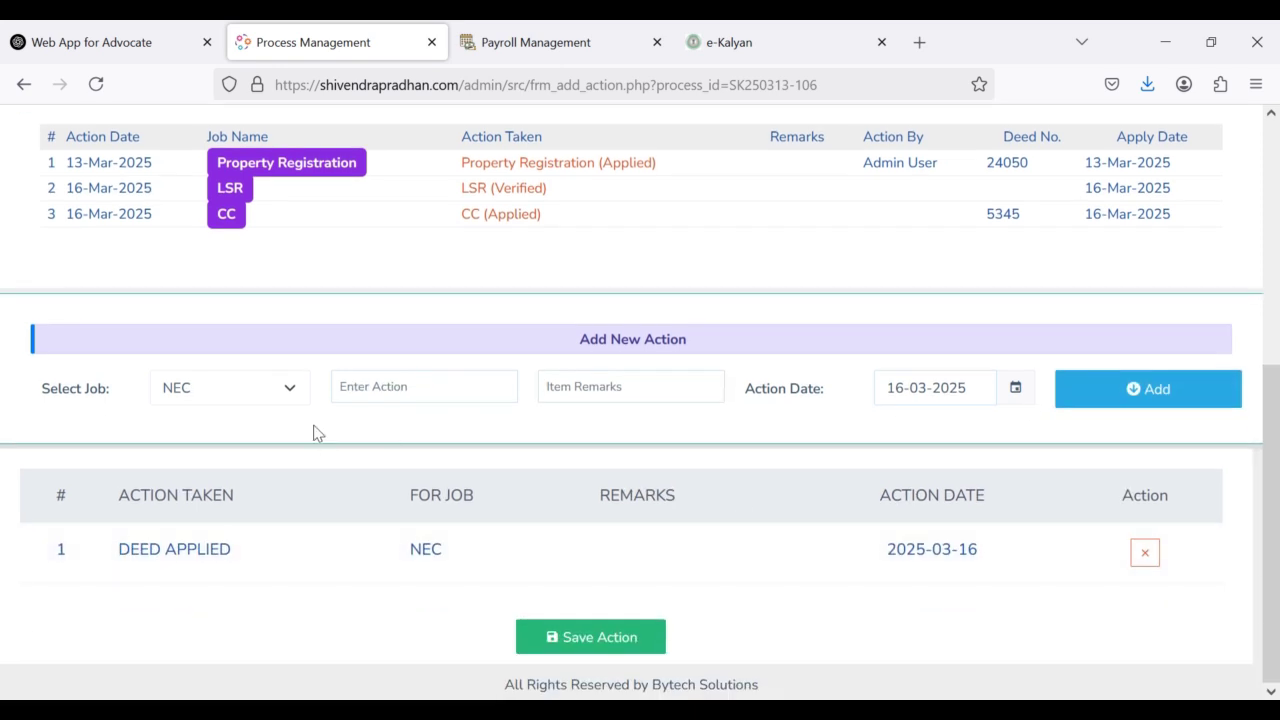
left_click(593, 641)
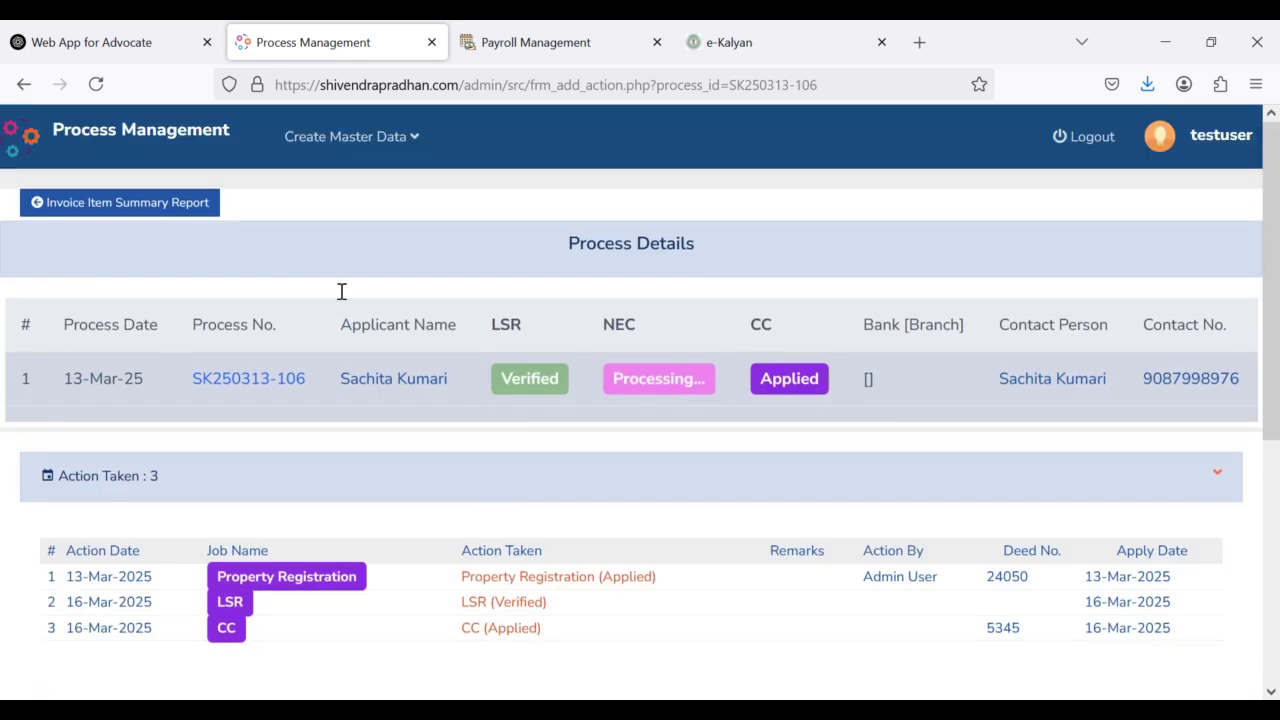
Step: Return to the dashboard via the Process Management logo and scroll down to the Ongoing Process cards
left_click(113, 144)
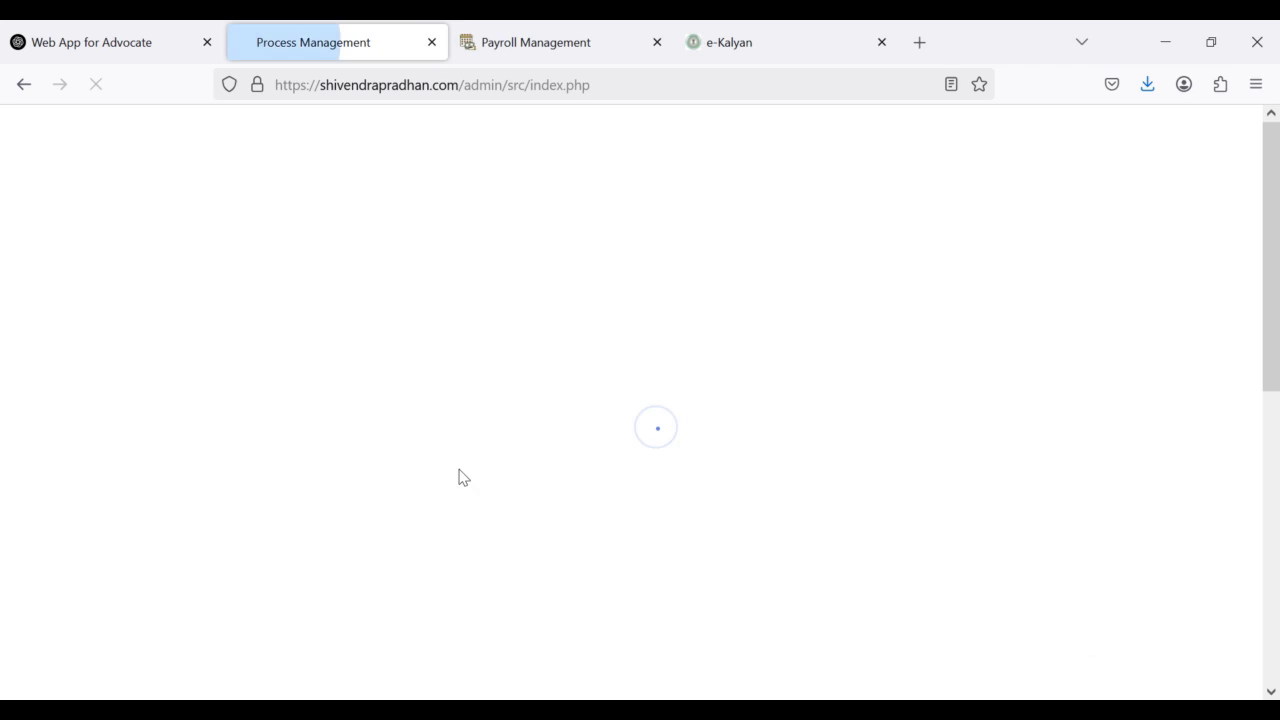
scroll(645, 562, "down", 2)
scroll(645, 562, "down", 2)
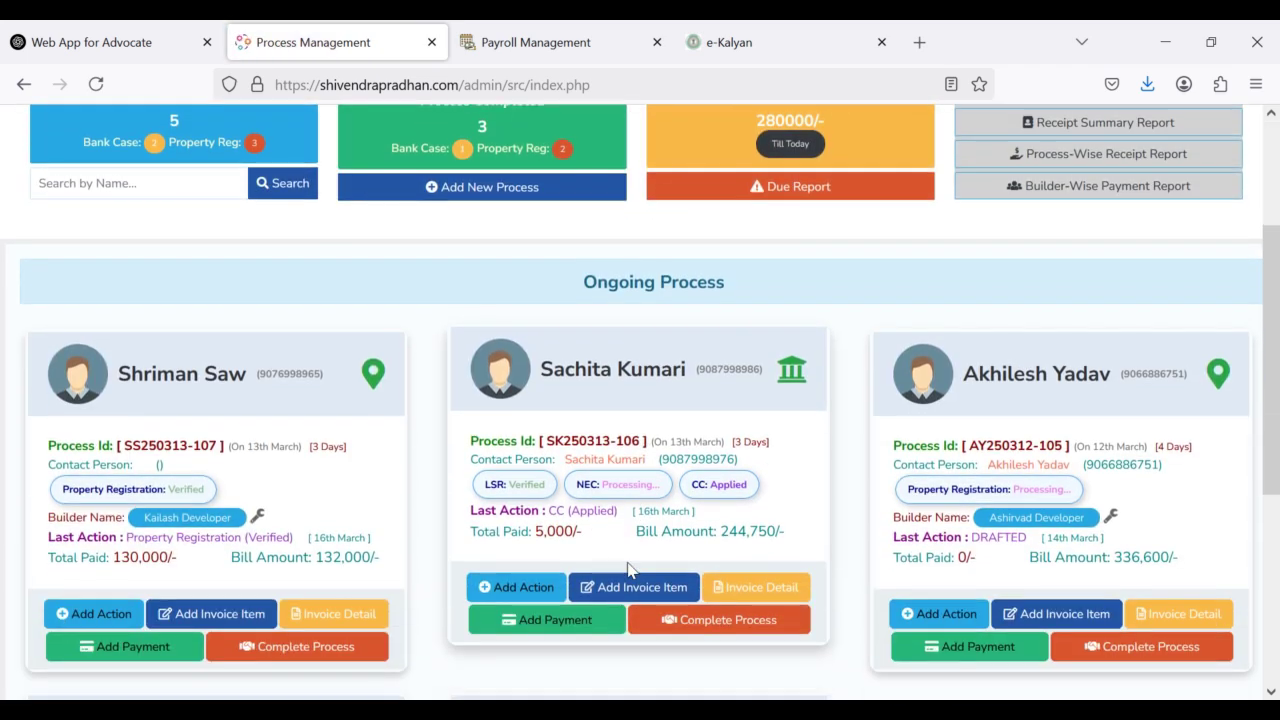
scroll(630, 568, "down", 4)
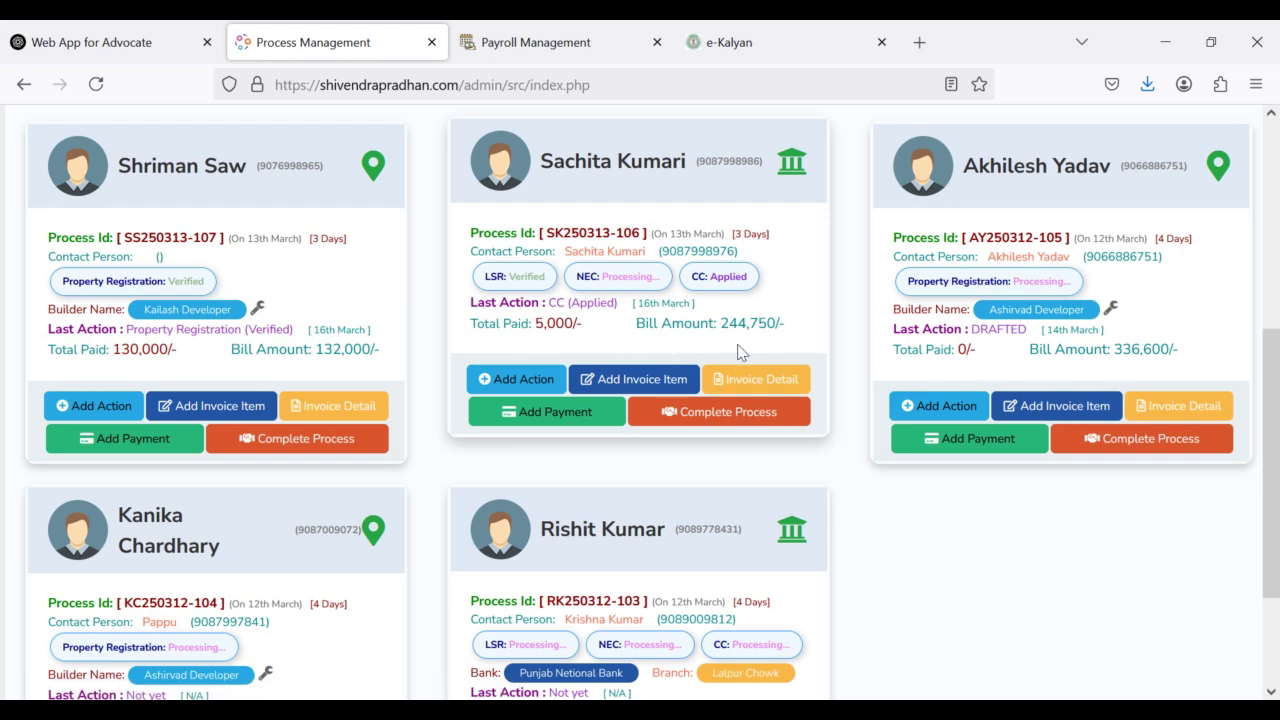
Step: Add one Title Investigation Report item at rate 1200 instead of 900.00, totalling Rs. 1,200/-
left_click(626, 384)
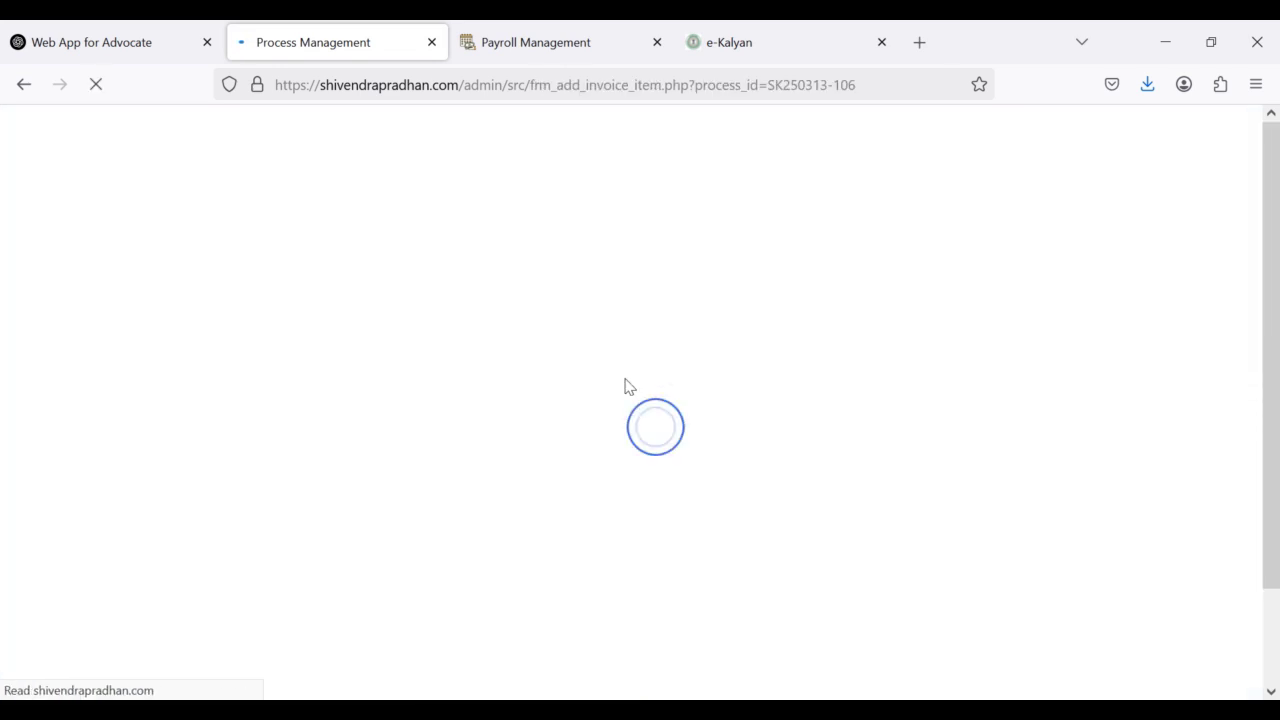
scroll(371, 480, "down", 2)
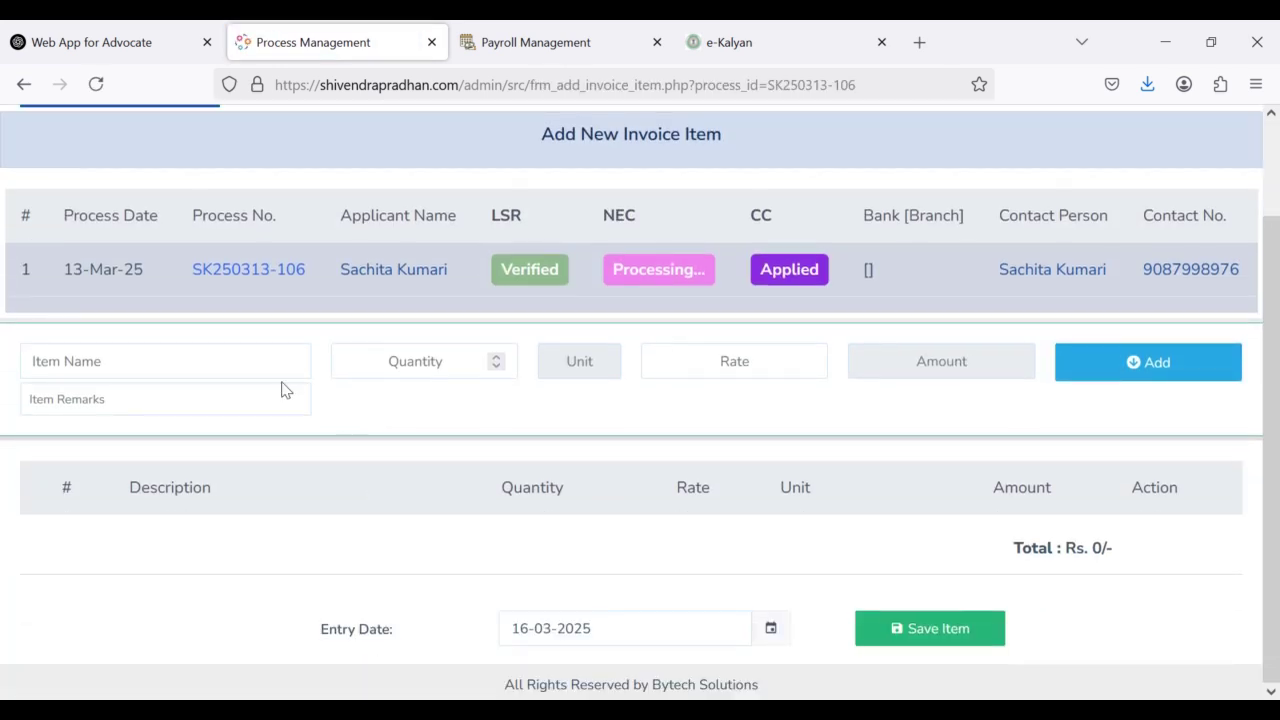
left_click(236, 364)
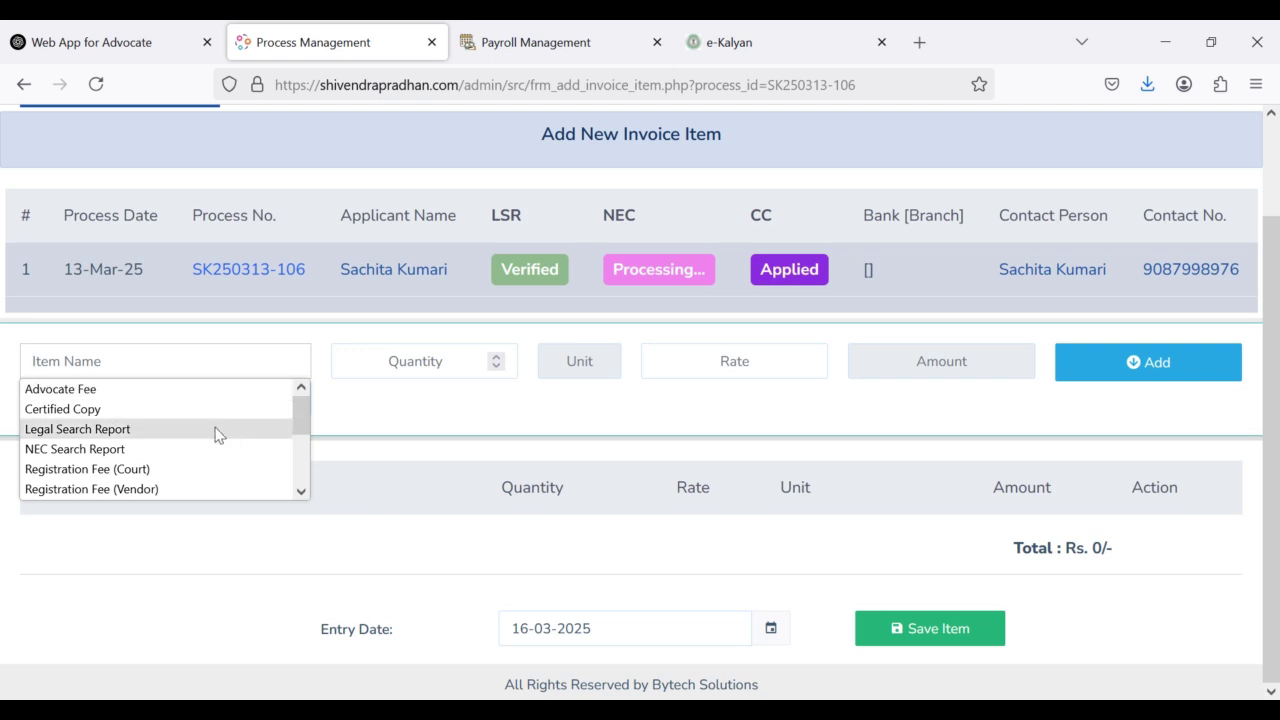
scroll(215, 450, "down", 2)
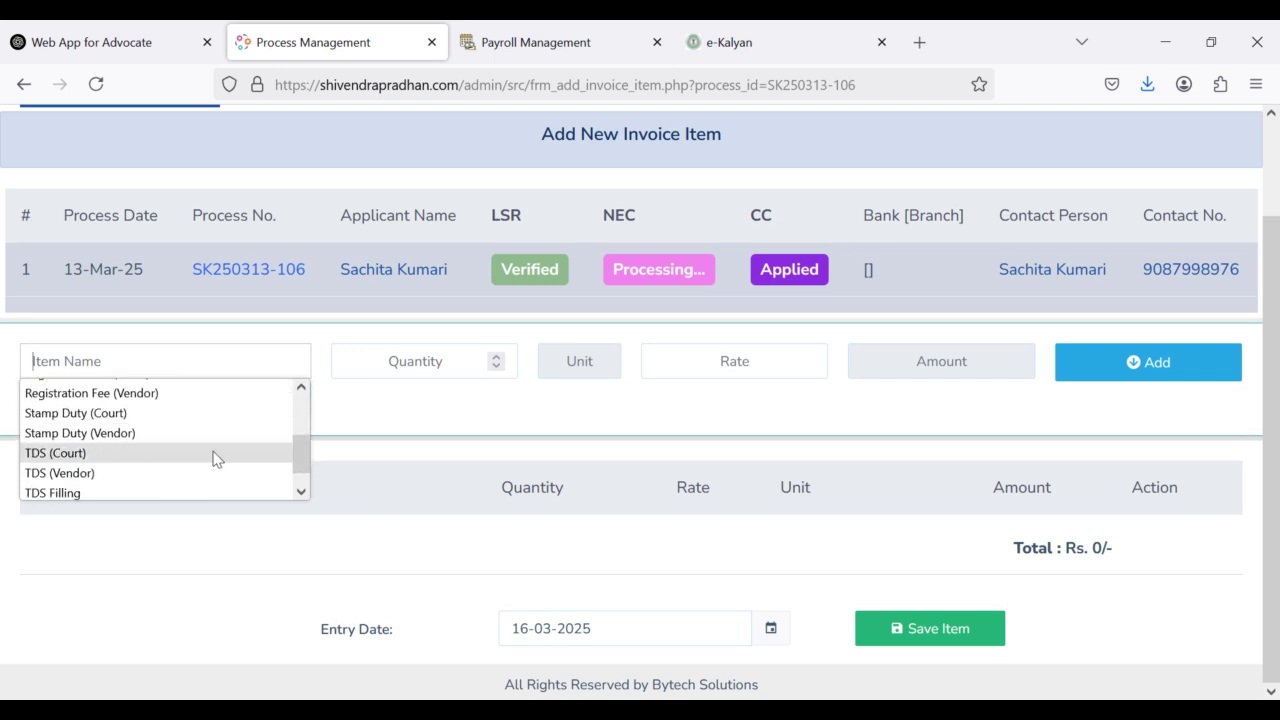
scroll(215, 458, "down", 1)
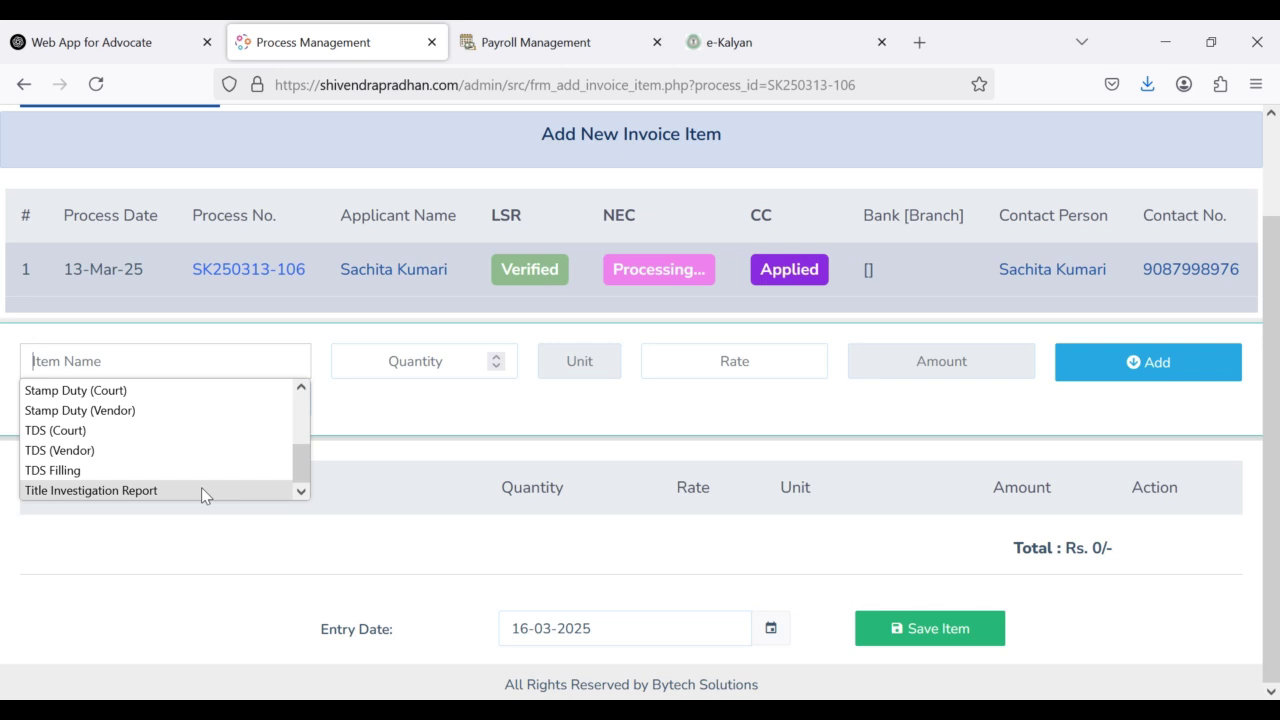
left_click(201, 490)
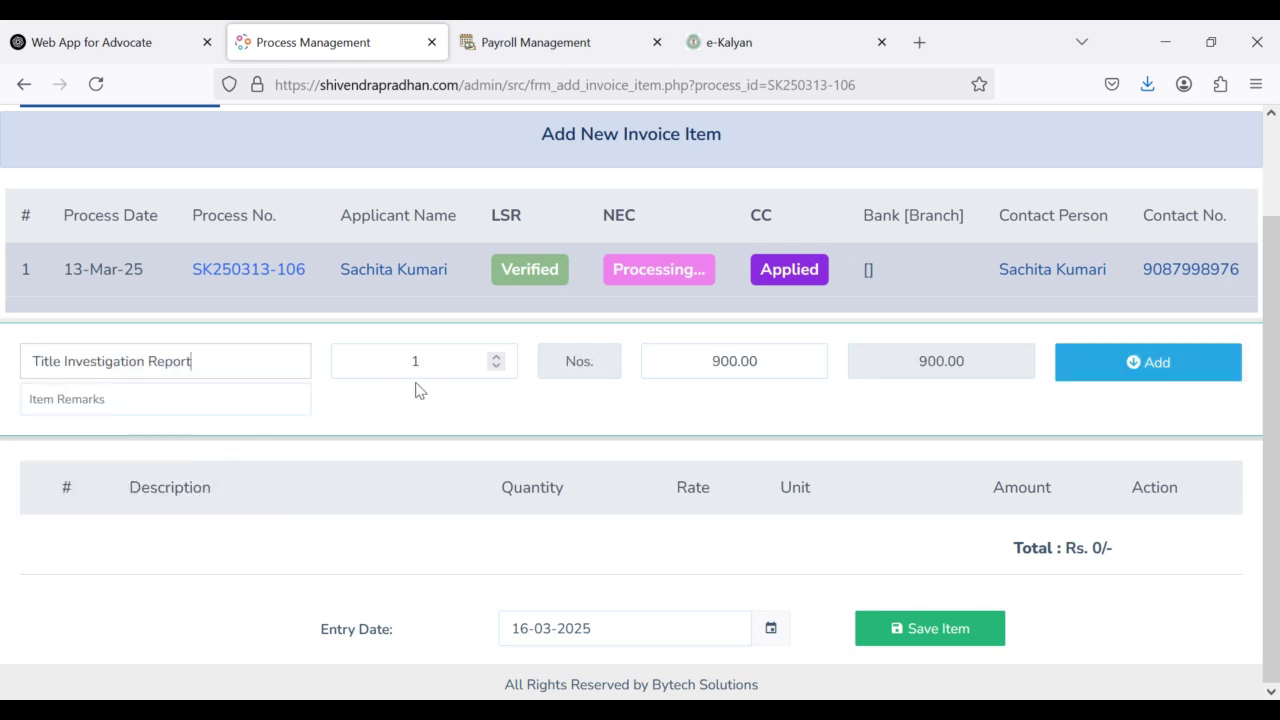
left_click_drag(709, 360, 803, 361)
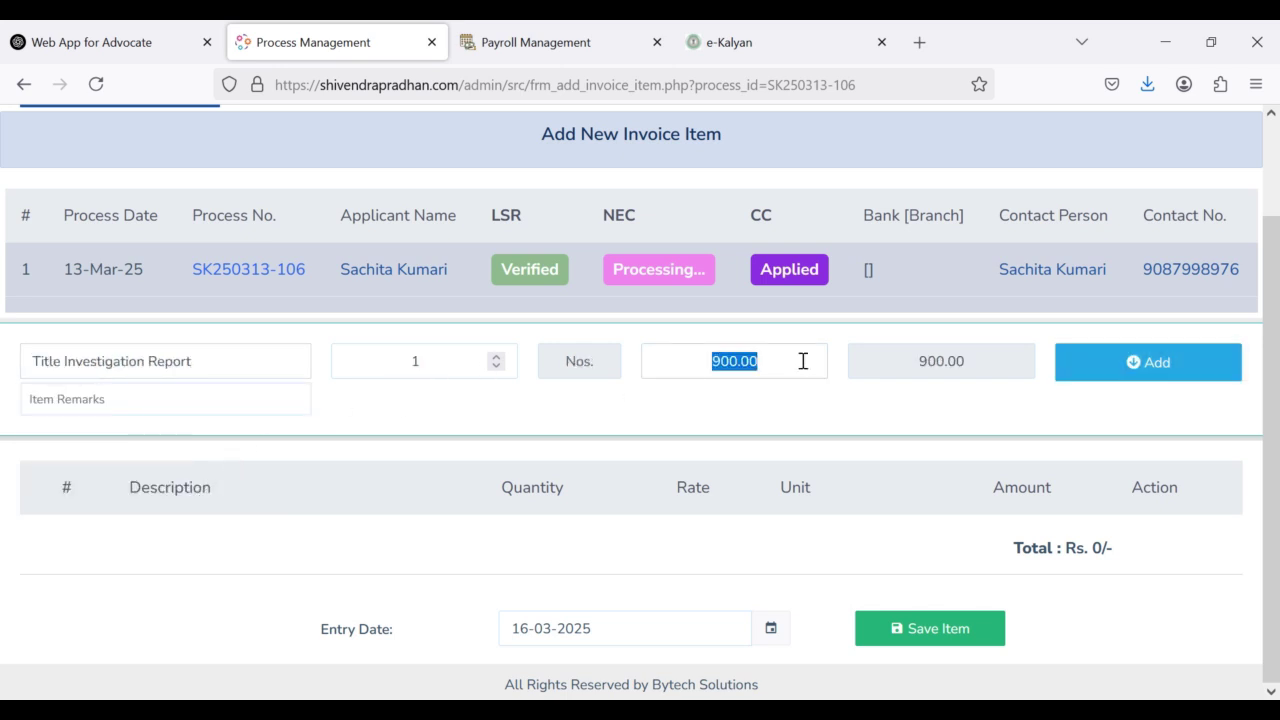
type("1200")
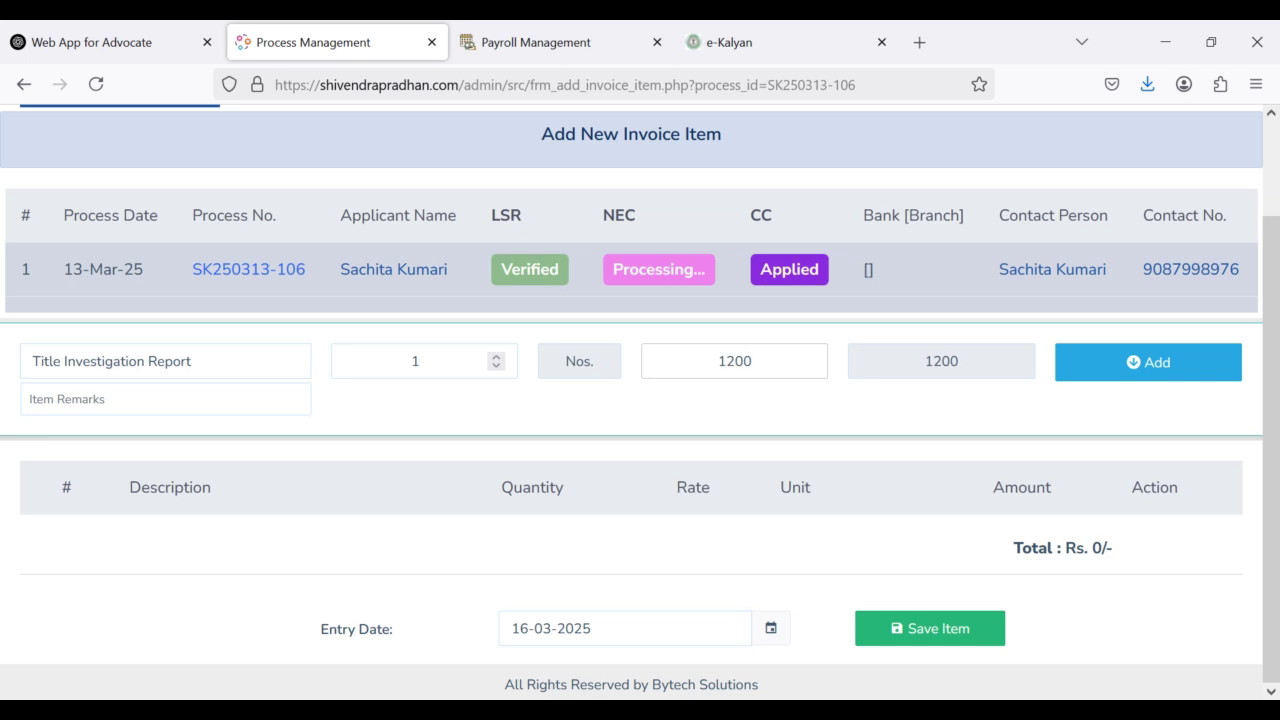
left_click(1117, 377)
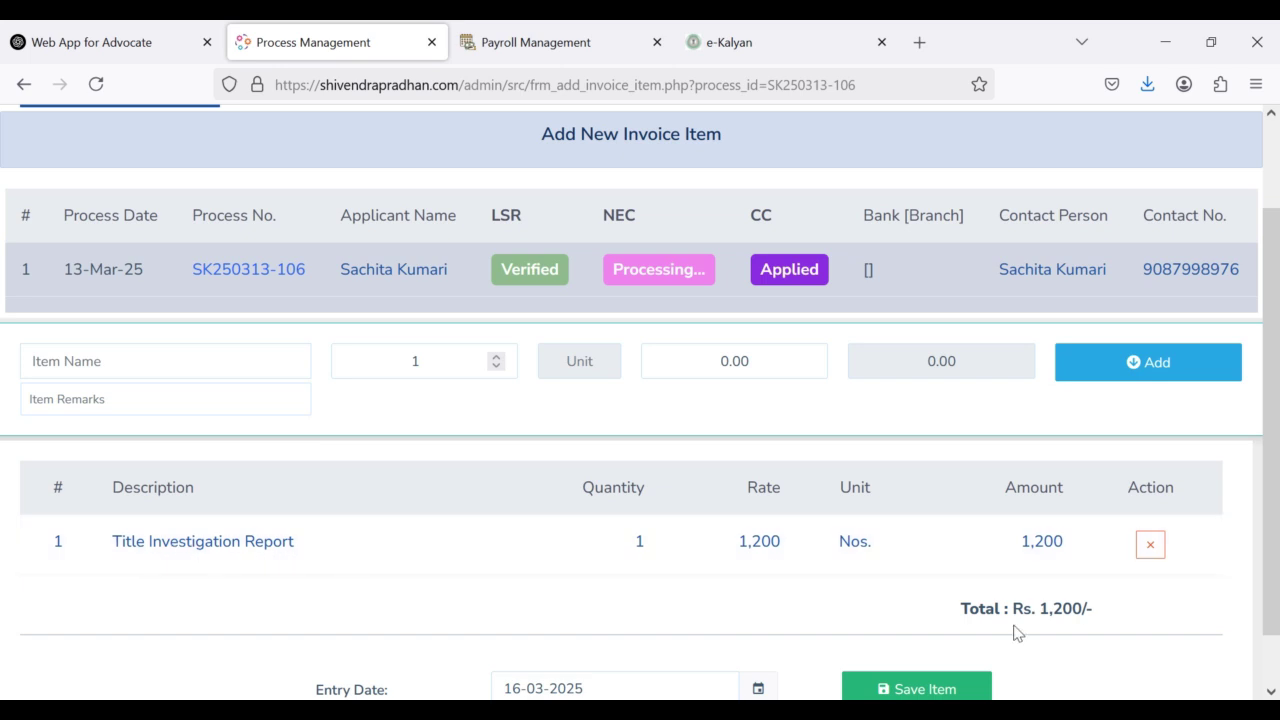
scroll(937, 648, "down", 1)
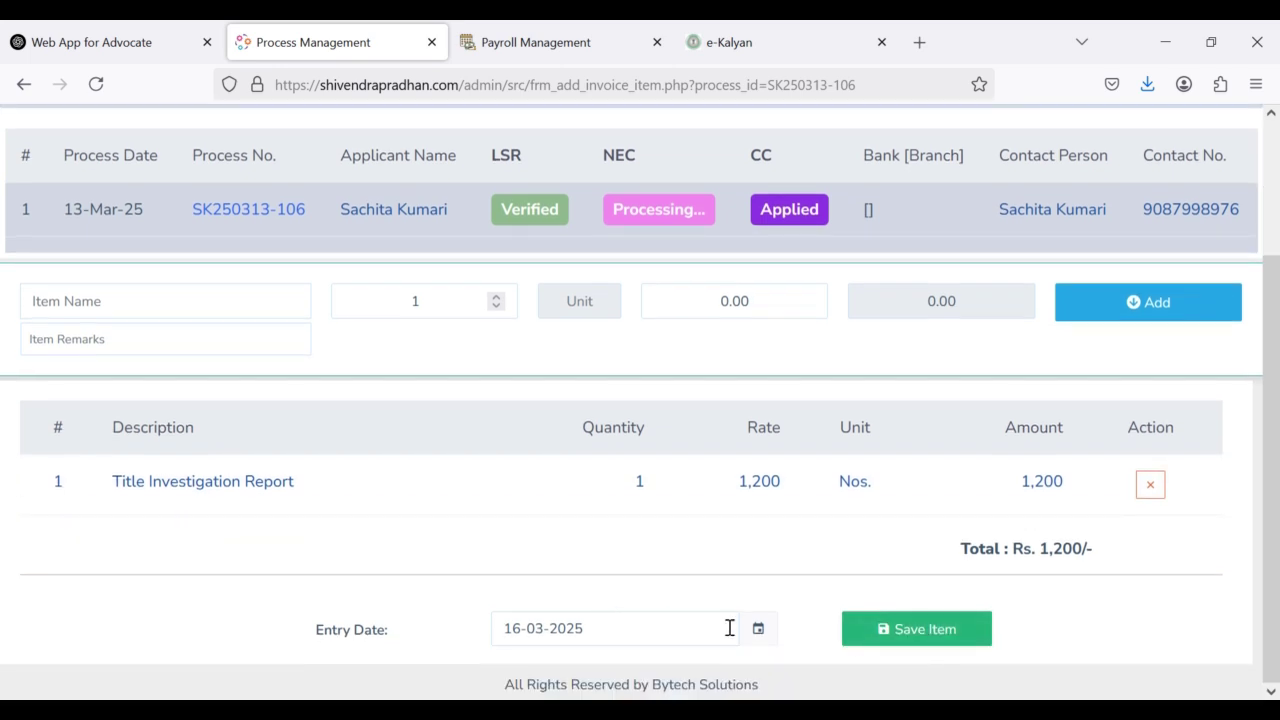
Step: Save the Title Investigation Report invoice item
left_click(910, 637)
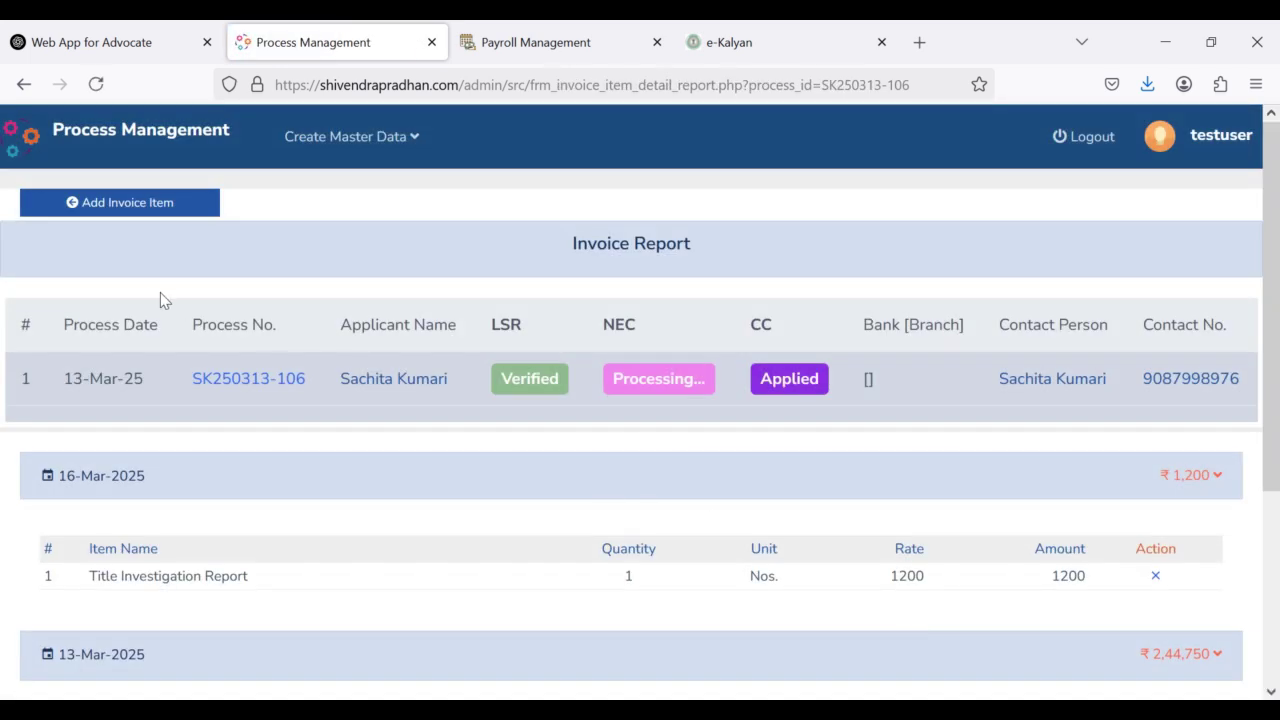
scroll(230, 403, "down", 2)
scroll(166, 466, "up", 1)
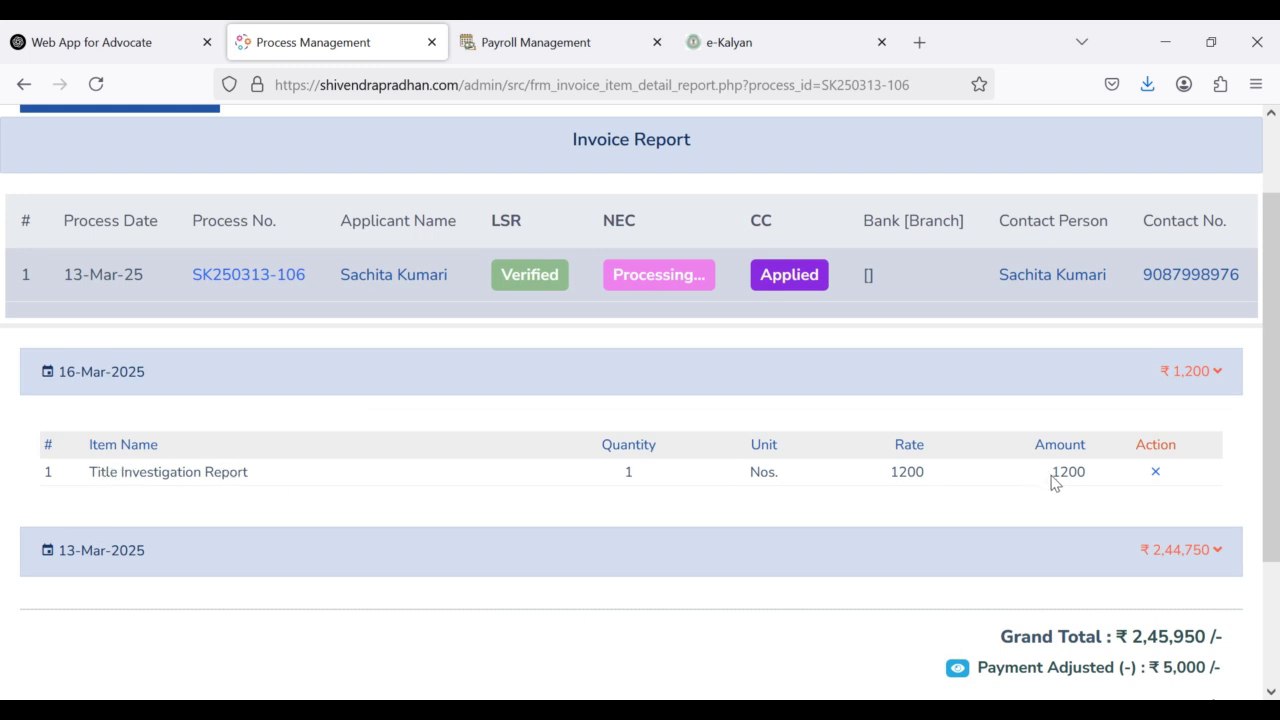
Step: Collapse and re-expand the 16-Mar-2025 section, expand 13-Mar-2025, and review the ₹2,45,950 totals
left_click(1085, 373)
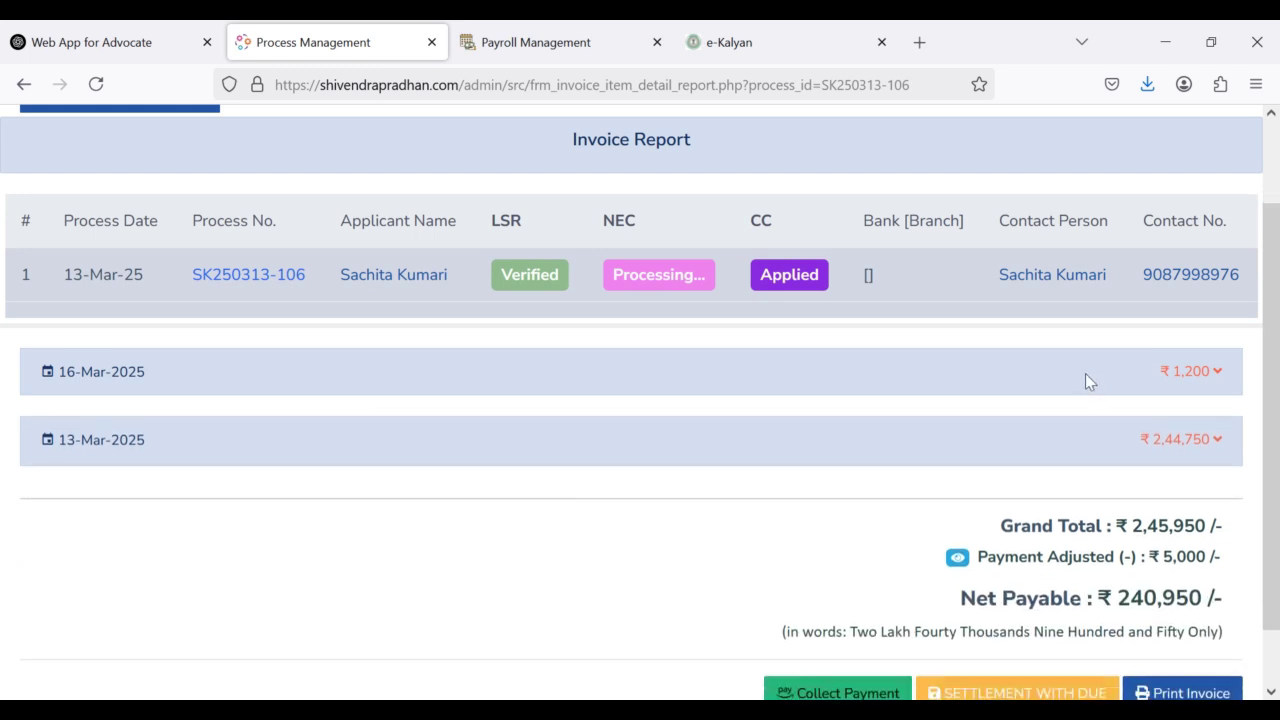
left_click(1085, 373)
left_click(976, 562)
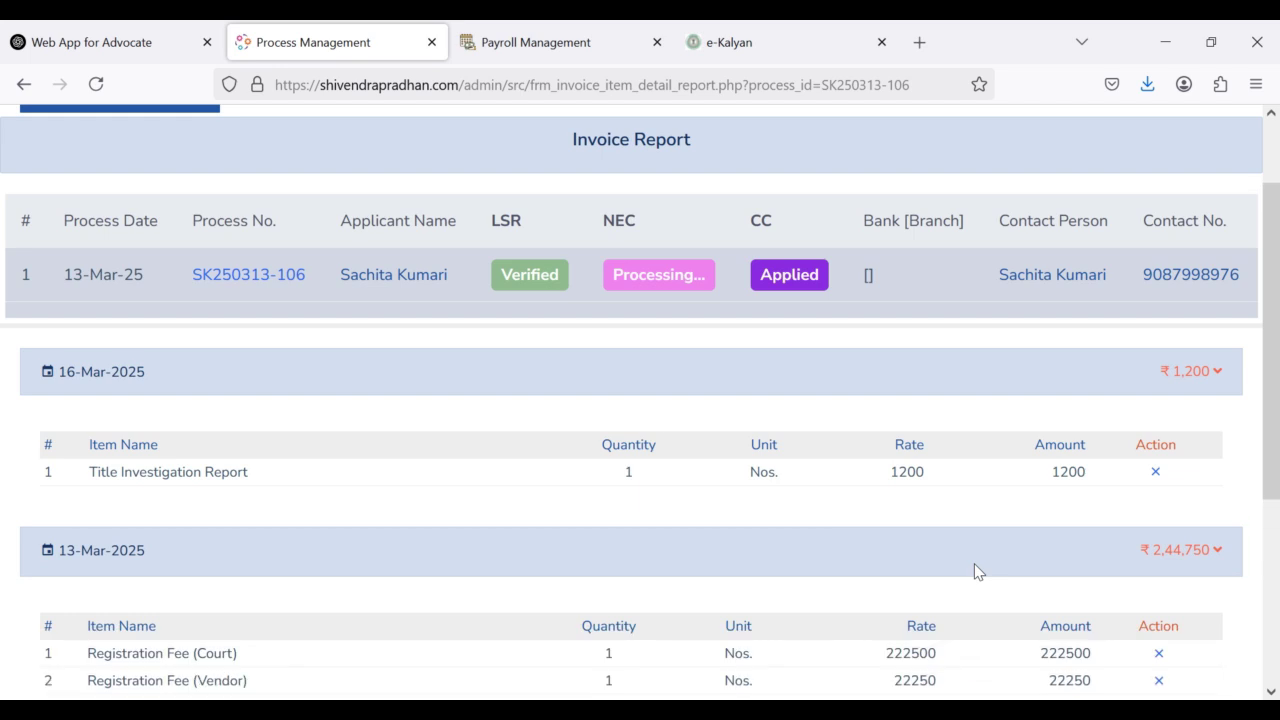
scroll(978, 571, "down", 2)
scroll(753, 443, "up", 1)
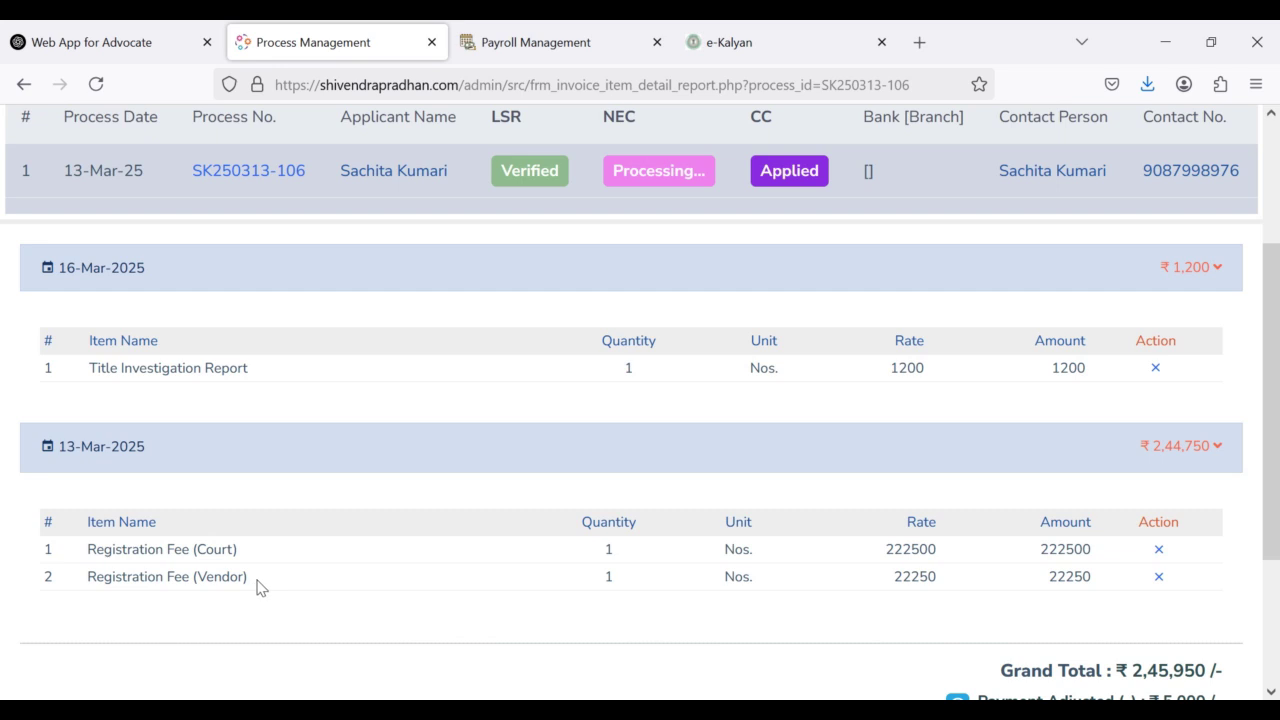
scroll(258, 588, "down", 2)
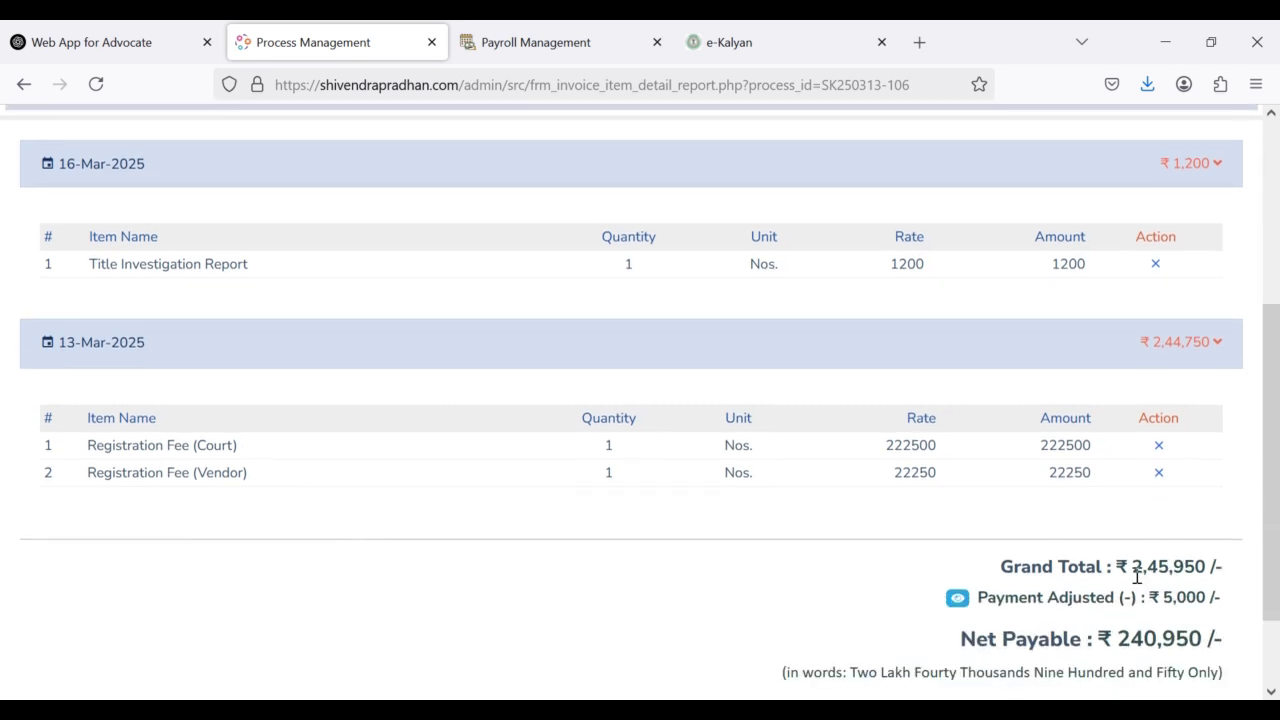
scroll(1190, 568, "down", 2)
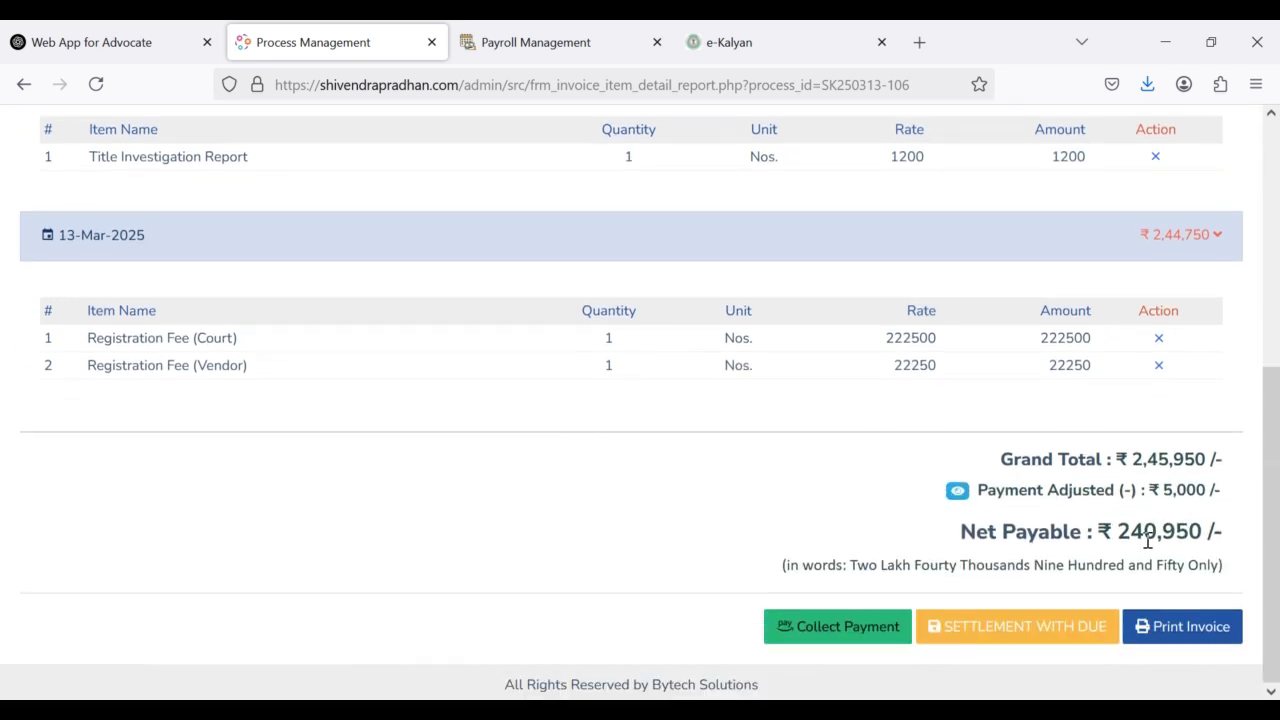
Step: View the 5,000 UPI advance payment receipt, then open the printable invoice dated 16-Mar-2025
left_click(957, 493)
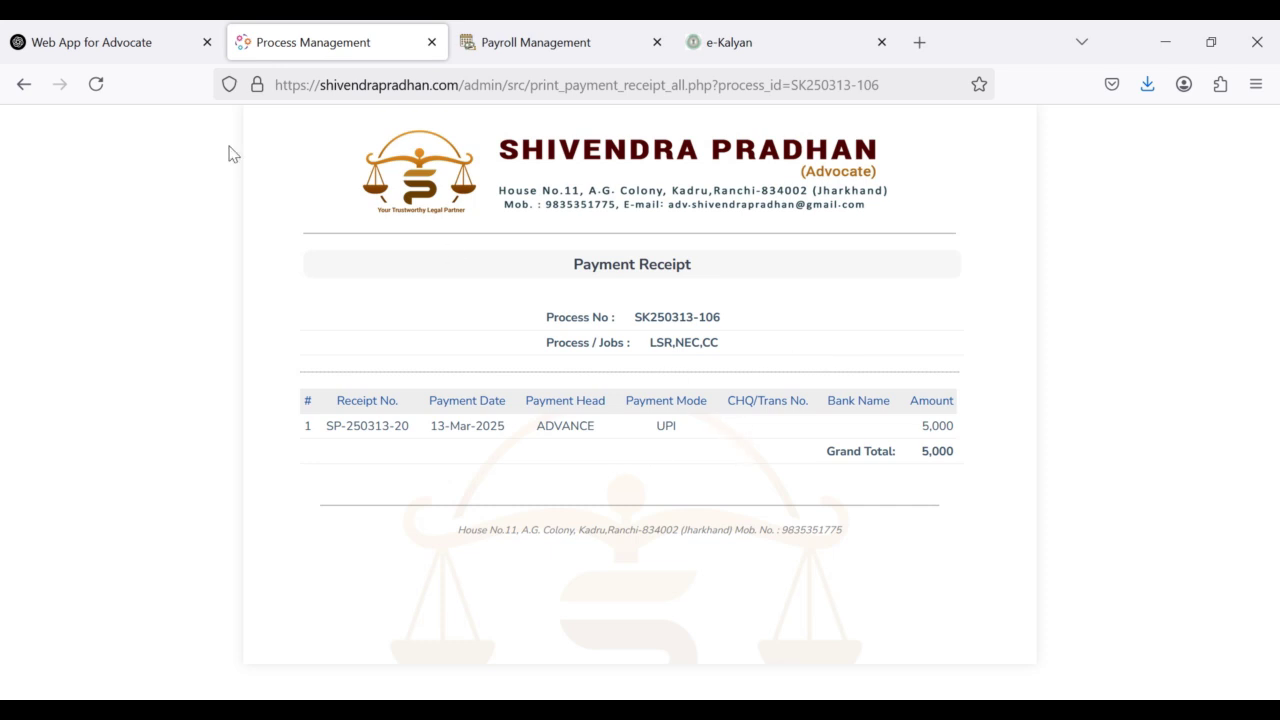
left_click(24, 84)
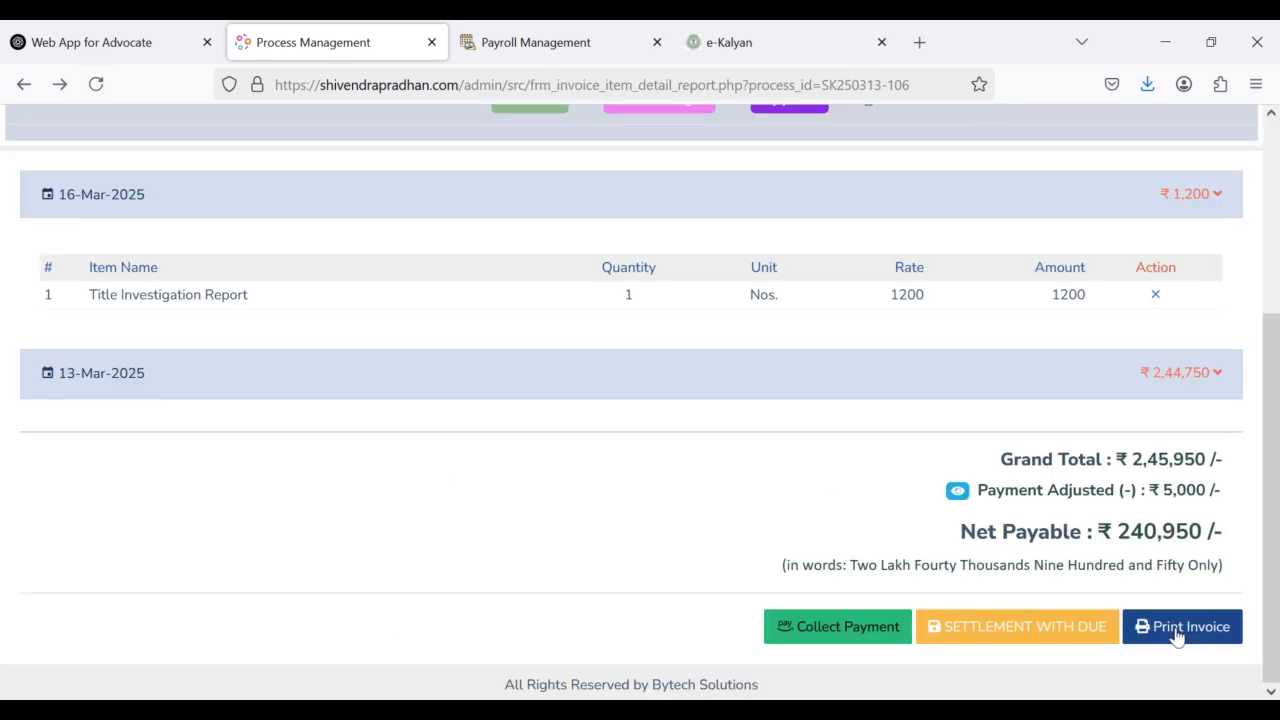
left_click(1177, 627)
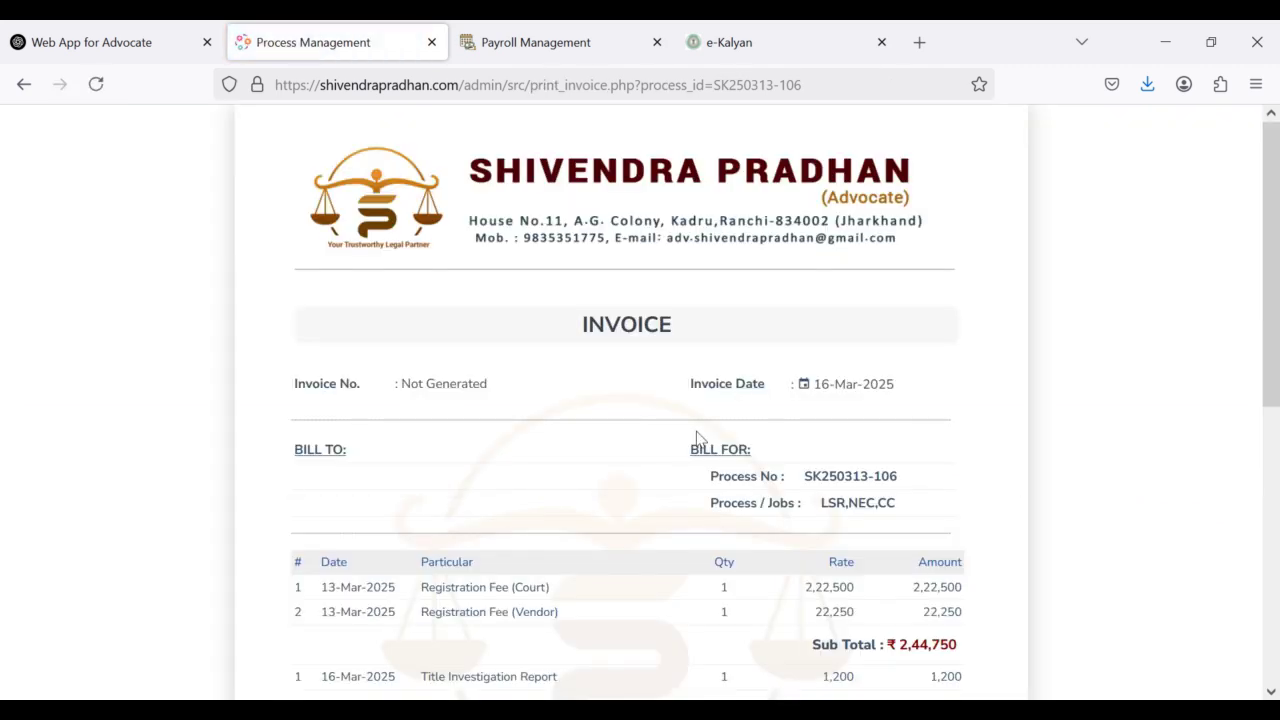
scroll(700, 440, "down", 5)
Step: Back on the dashboard, highlight the bank case card's 5,000/- Total Paid against the 245,950/- bill
key("alt+Left")
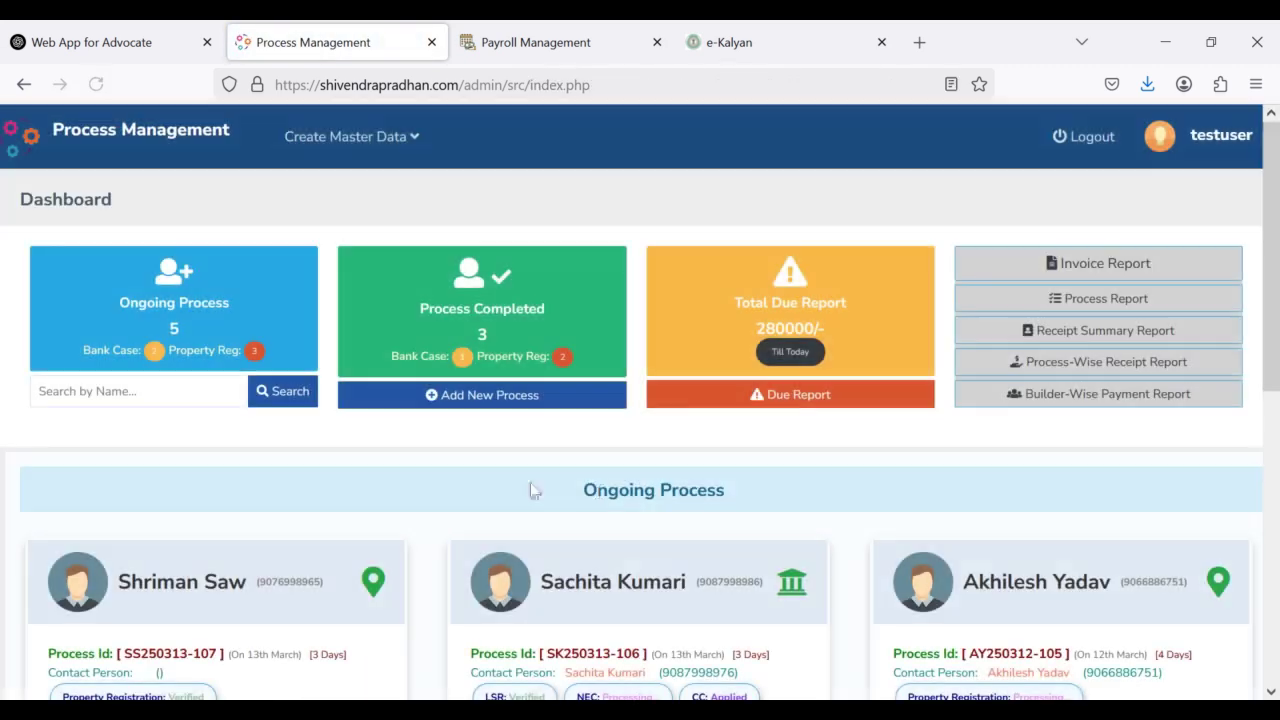
scroll(414, 548, "down", 3)
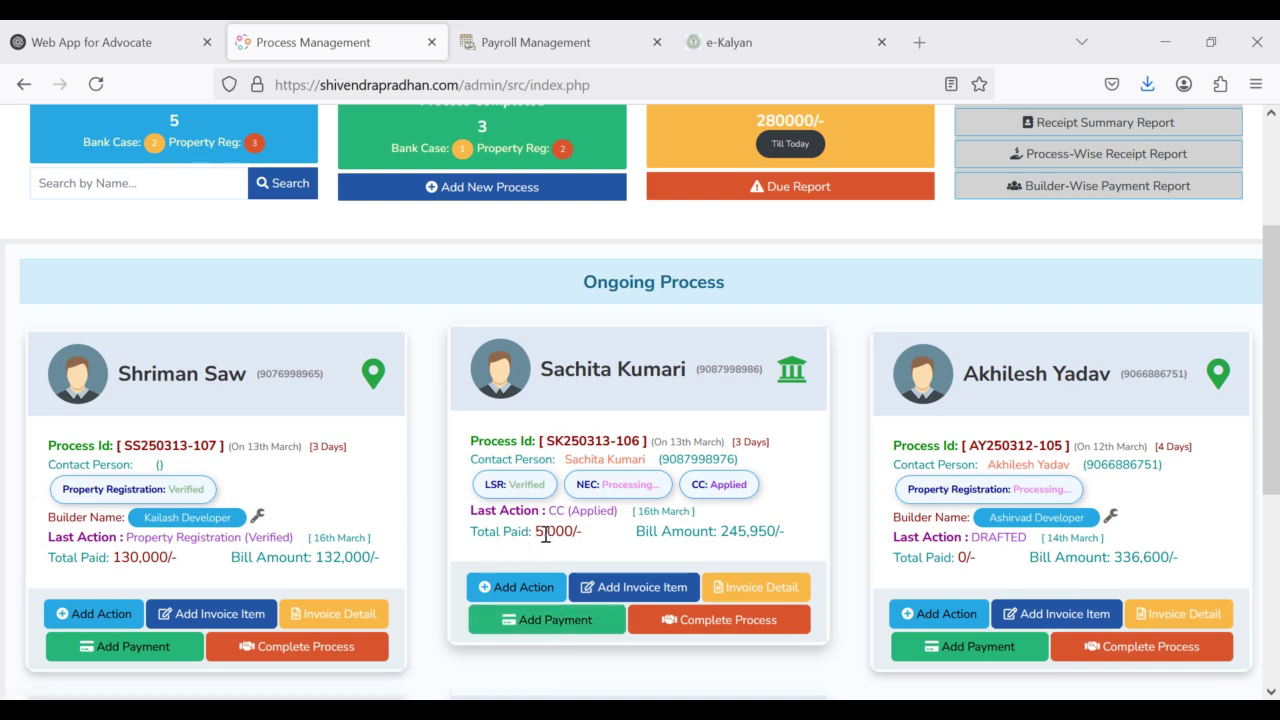
left_click_drag(545, 535, 536, 535)
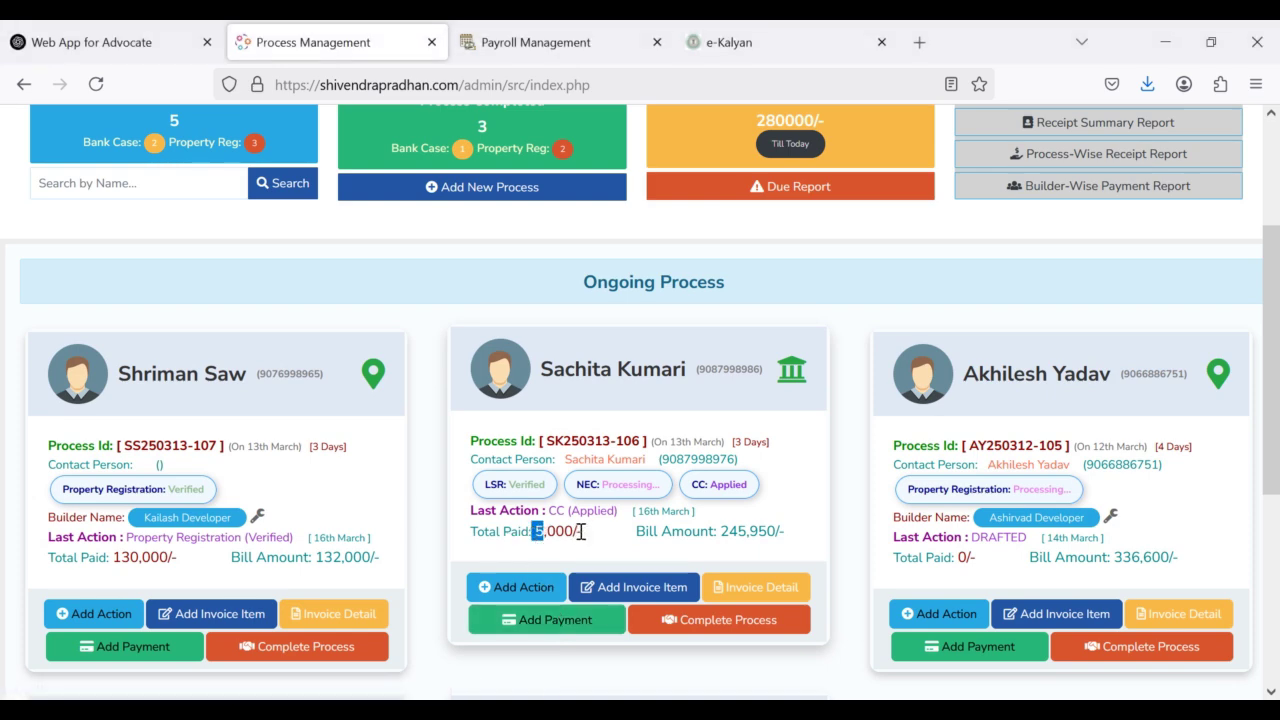
Step: On the bank case's payment page, highlight the invoice total, adjusted advance and ₹240,950 net payable
left_click(553, 621)
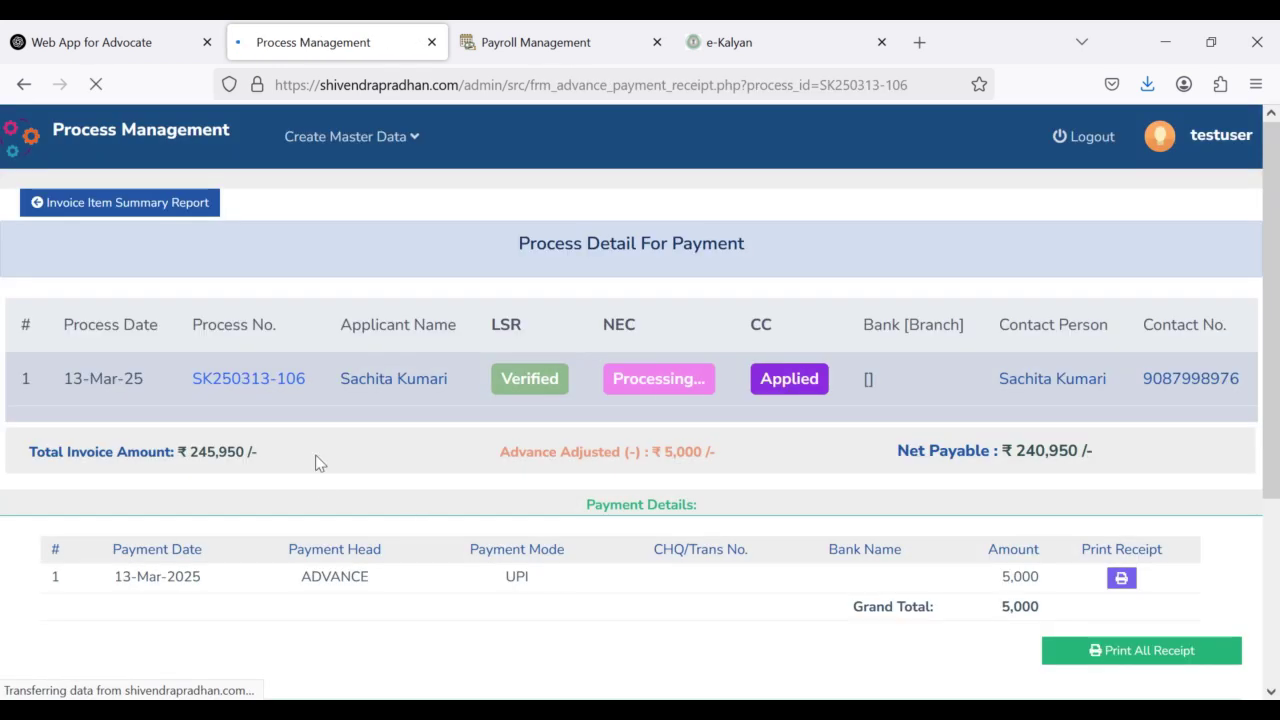
scroll(340, 460, "down", 1)
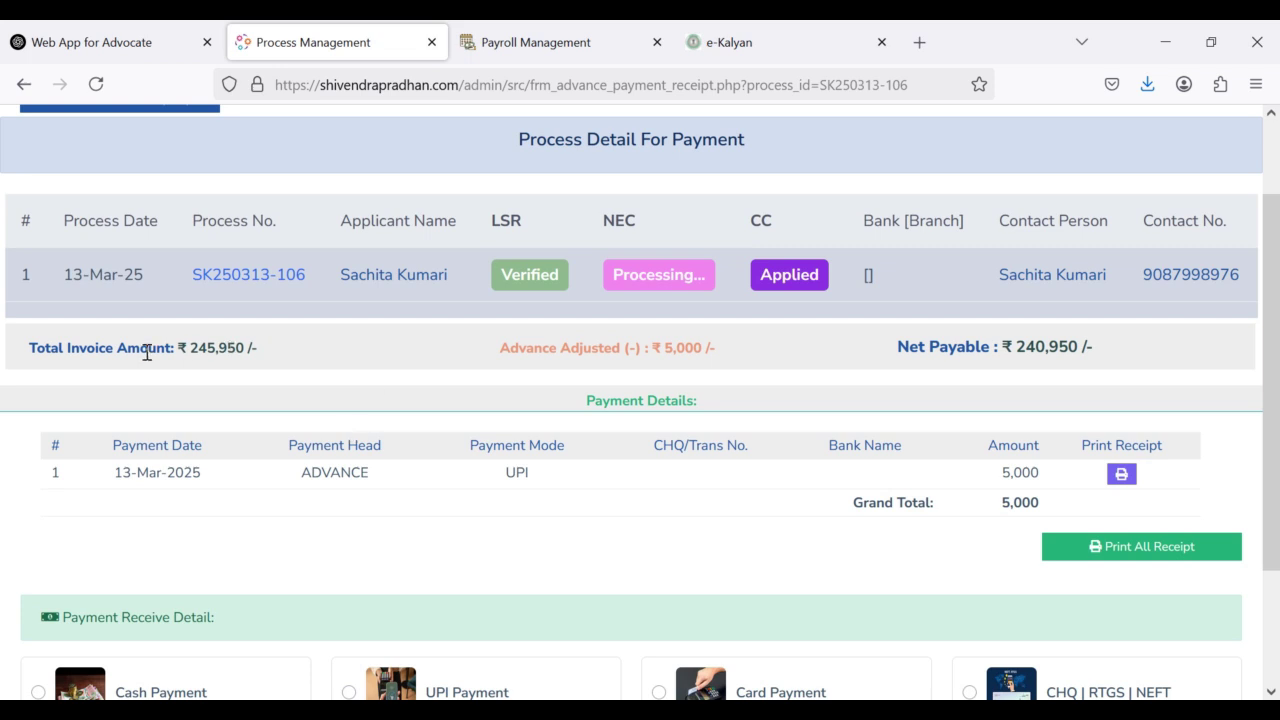
left_click_drag(29, 347, 318, 360)
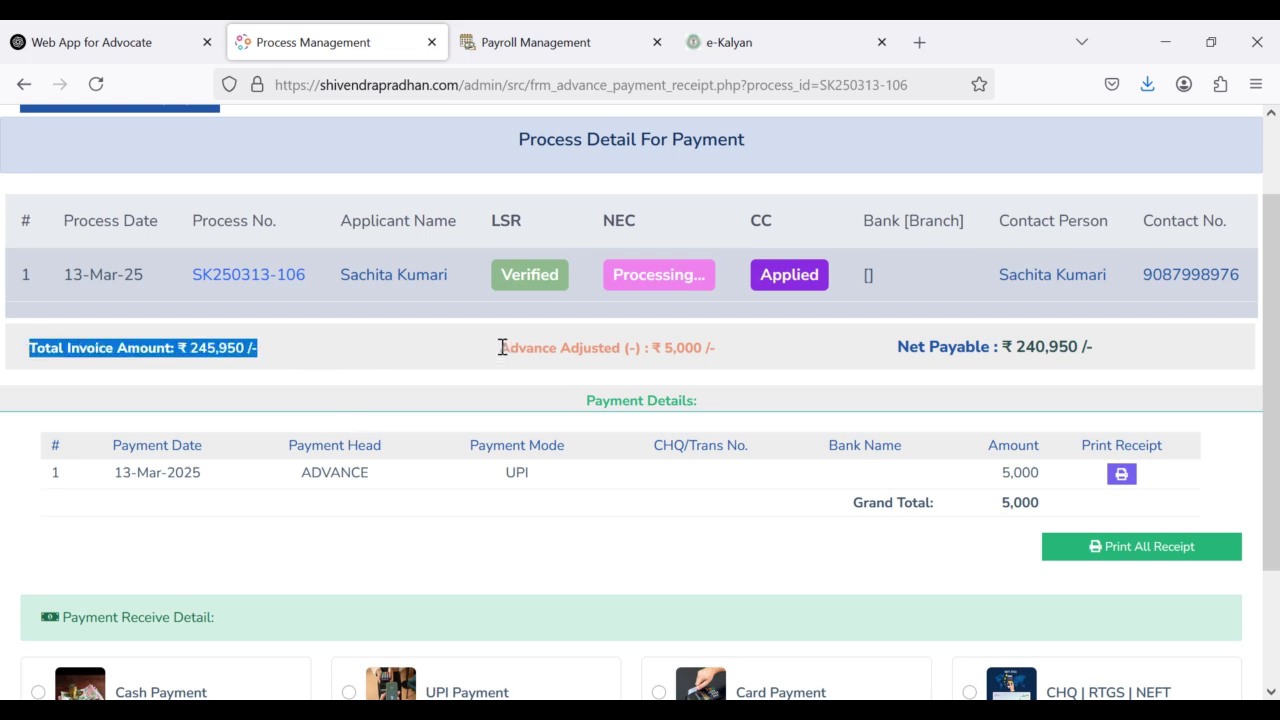
left_click_drag(500, 348, 735, 364)
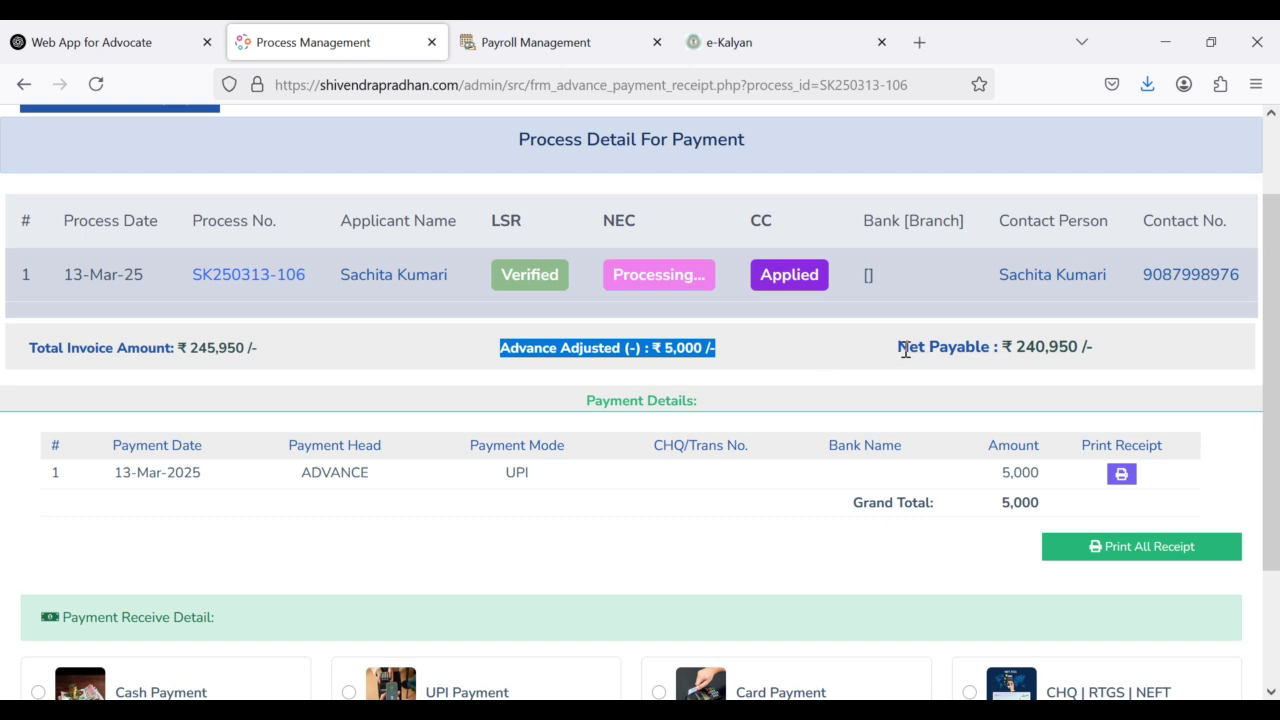
left_click_drag(900, 347, 1146, 353)
left_click(1032, 349)
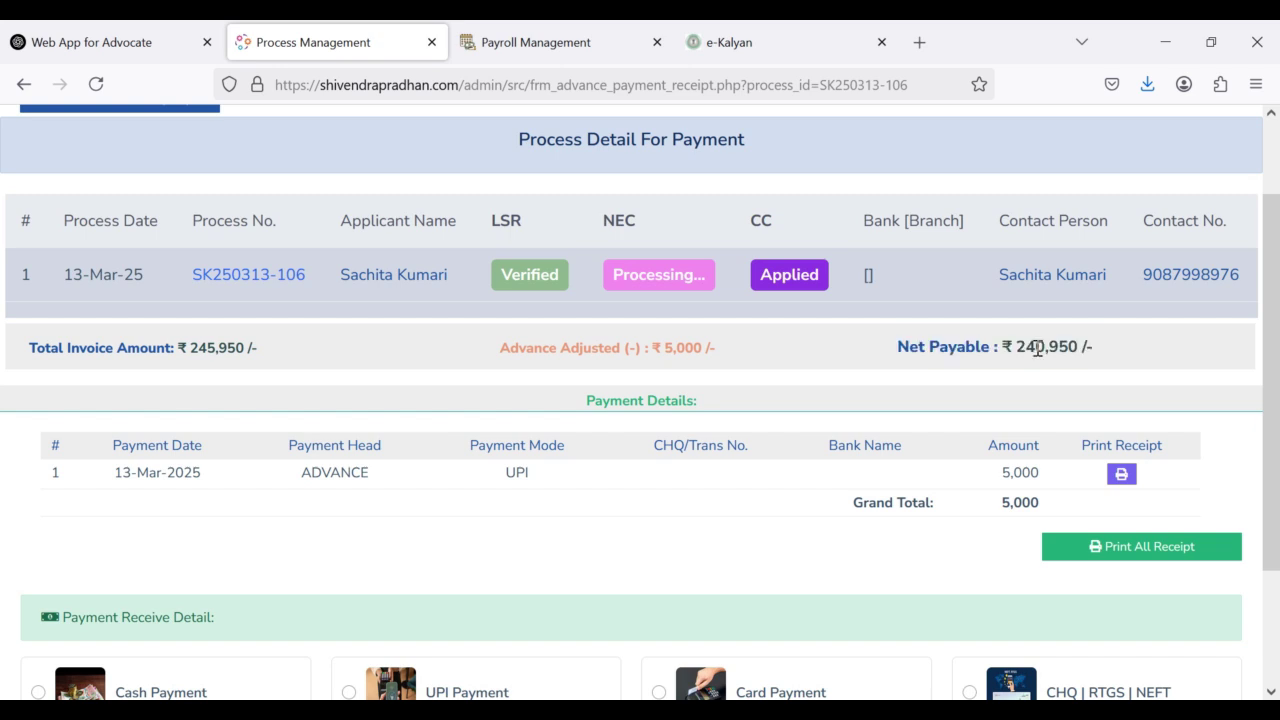
left_click_drag(1042, 346, 1018, 350)
scroll(537, 466, "down", 2)
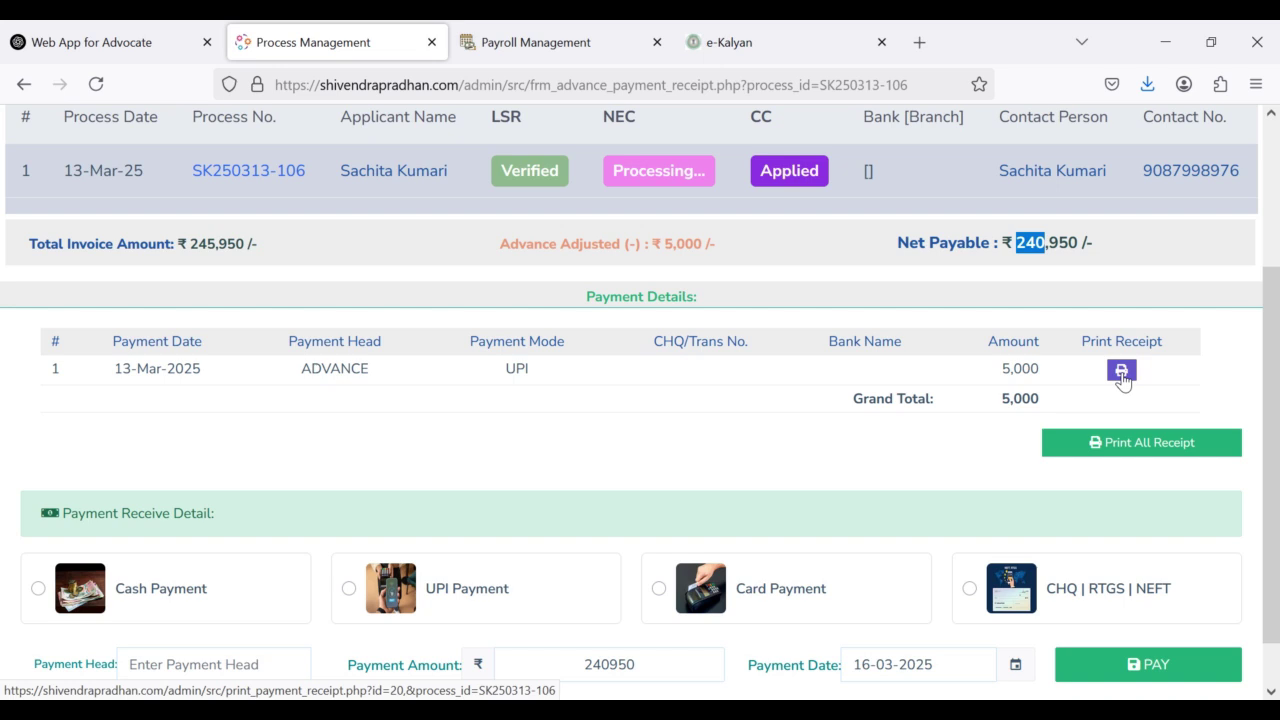
scroll(800, 449, "down", 1)
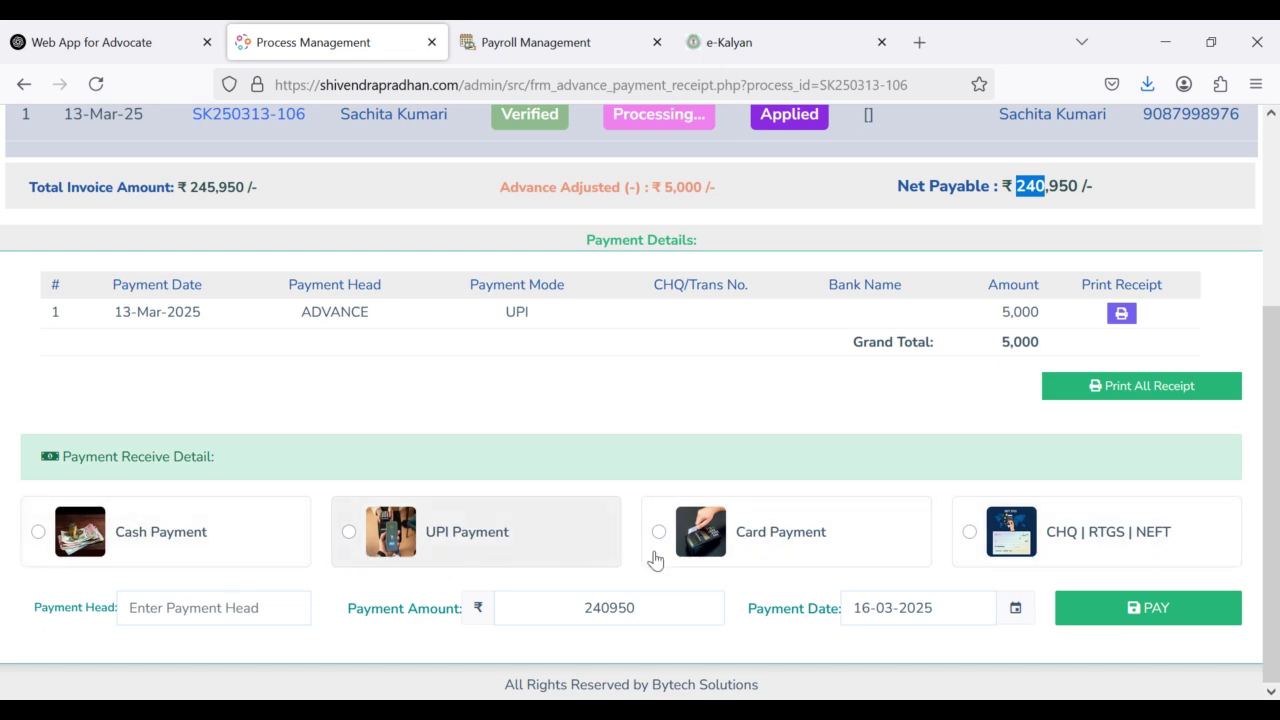
Step: Choose CHQ/RTGS/NEFT payment, enter the transaction details and select Union Bank of India
left_click(1063, 547)
scroll(869, 549, "down", 1)
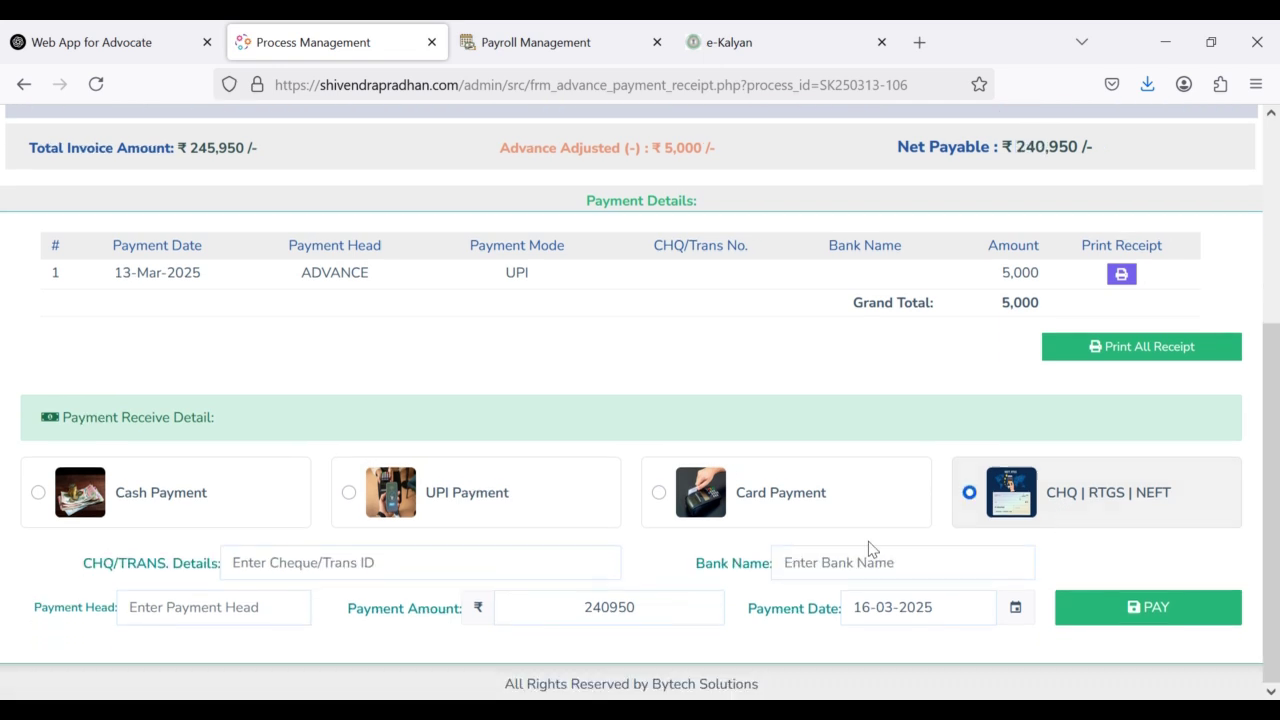
left_click(376, 562)
left_click(812, 563)
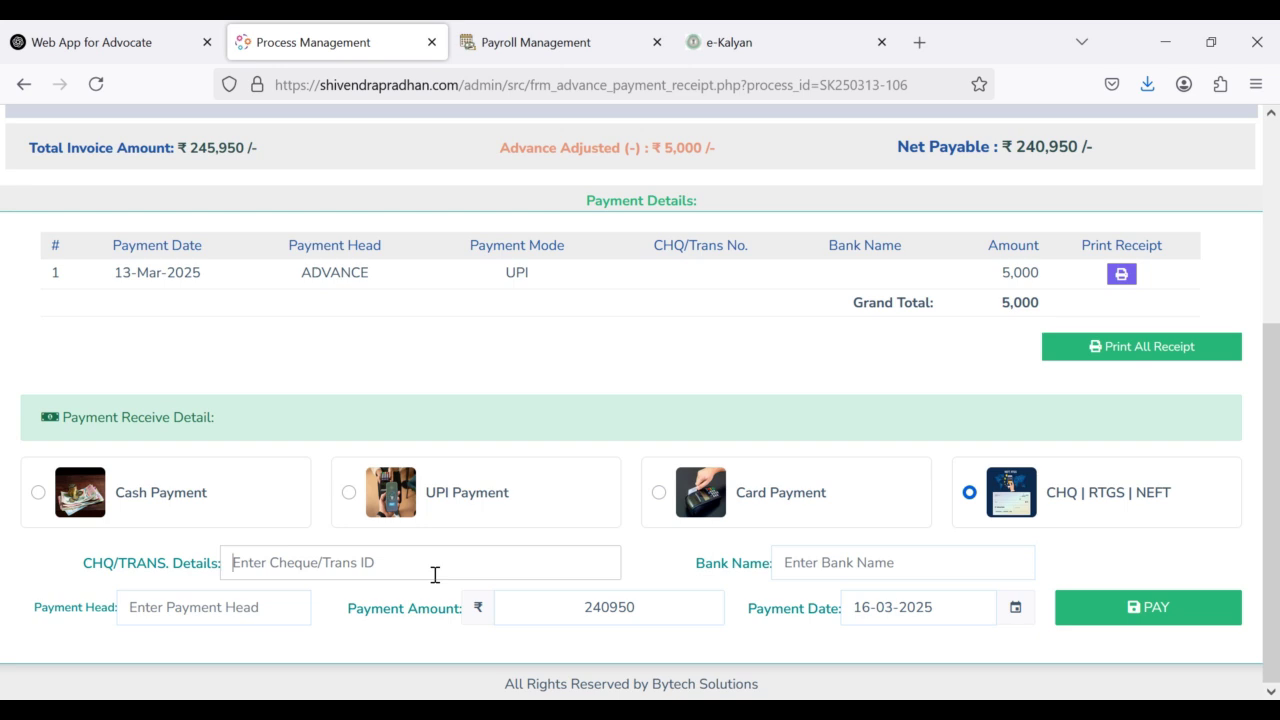
type("00078")
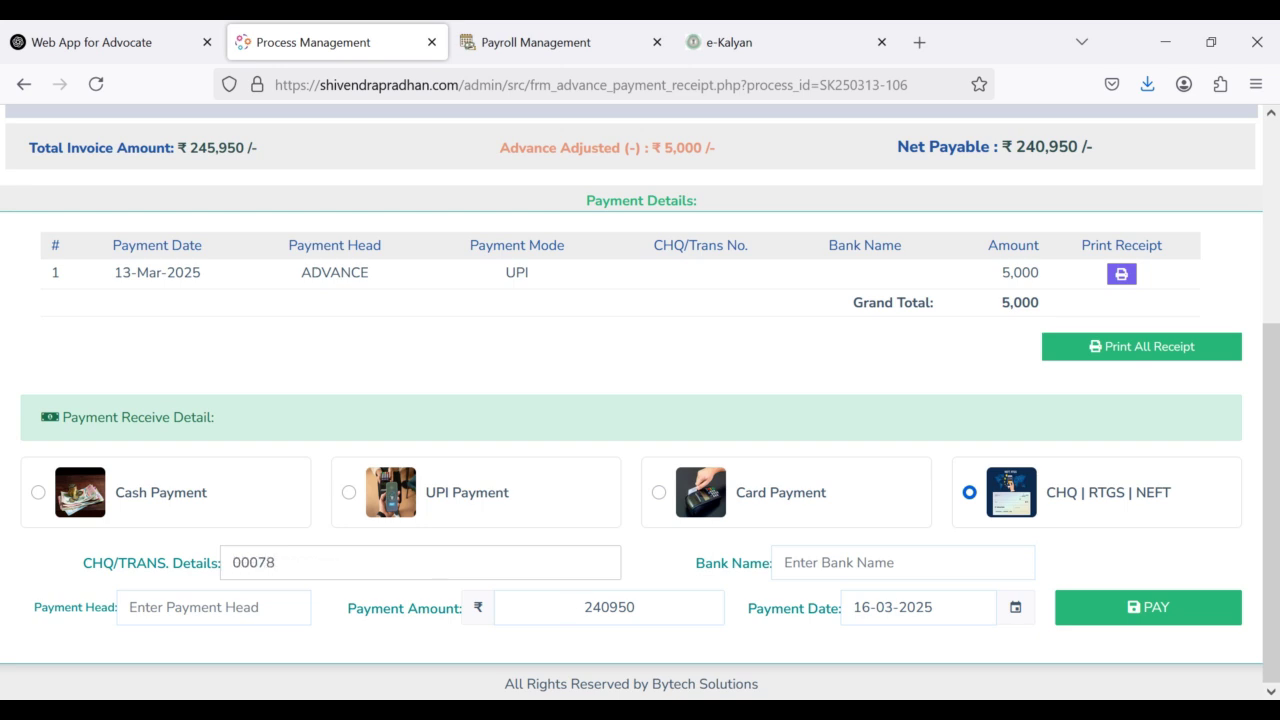
left_click(818, 565)
left_click(818, 565)
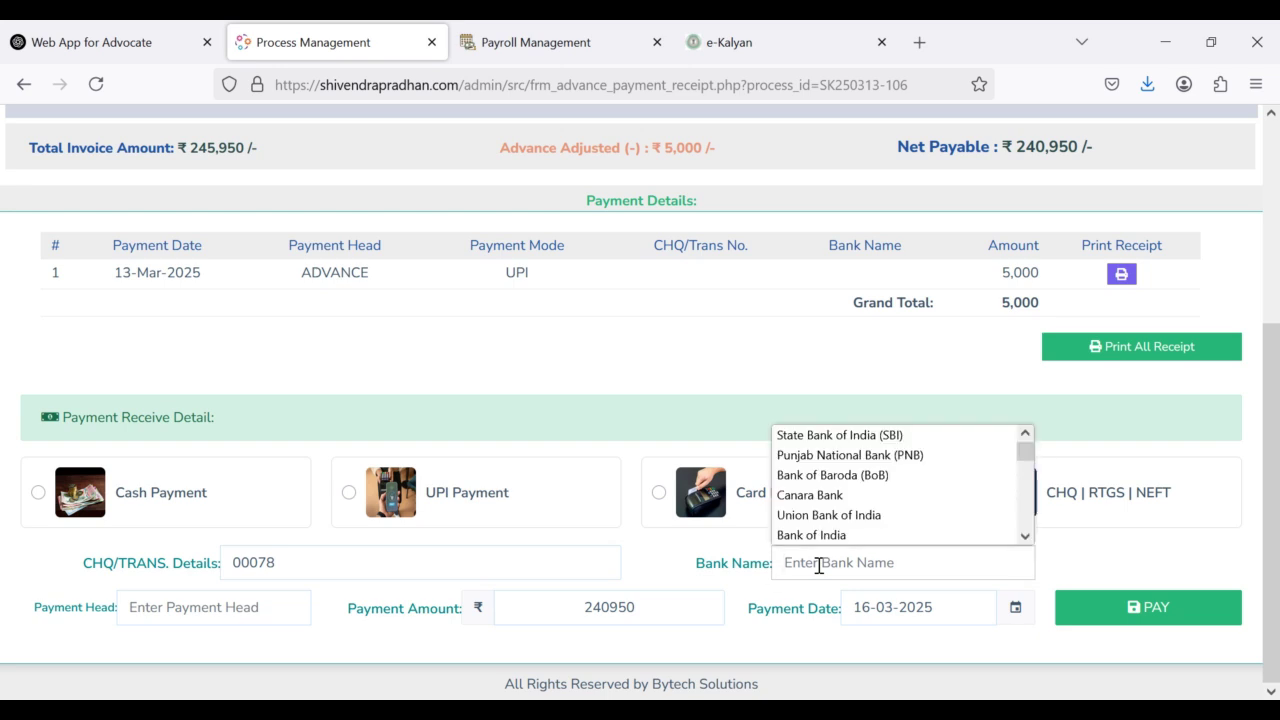
left_click(824, 516)
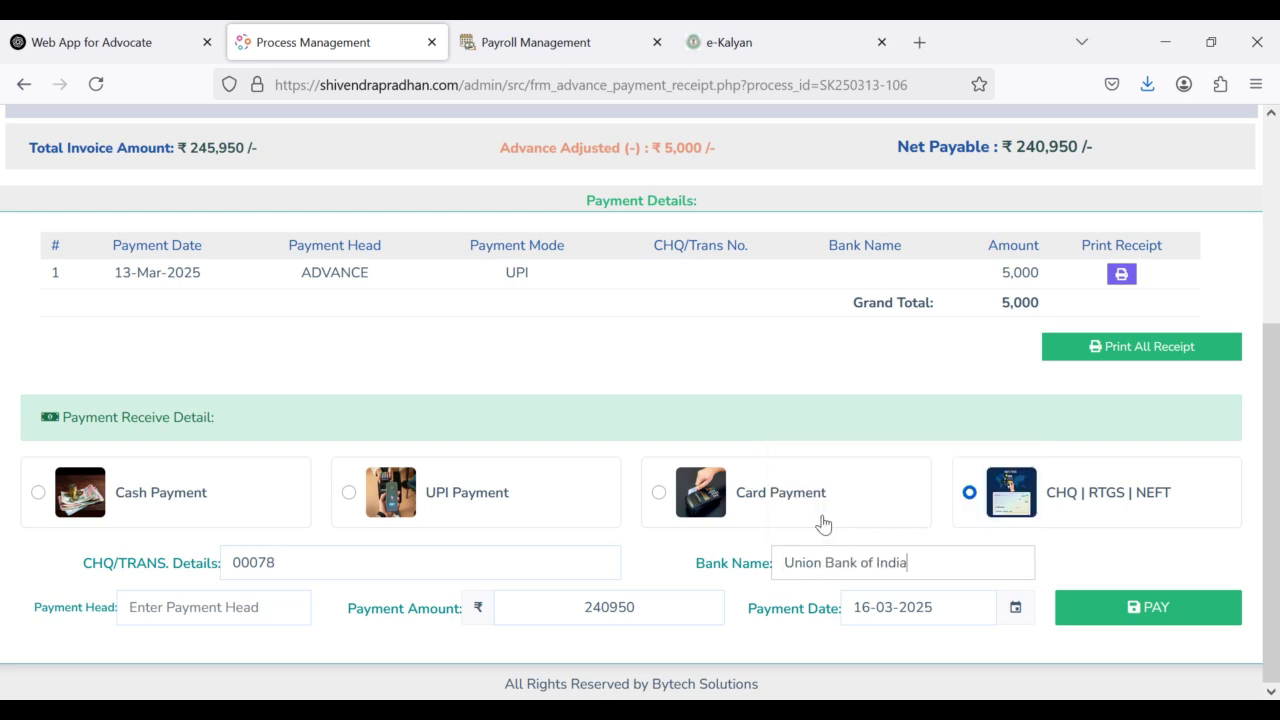
Step: Pay 100000 under the Sale Deed head dated 15-03-2025
left_click(208, 604)
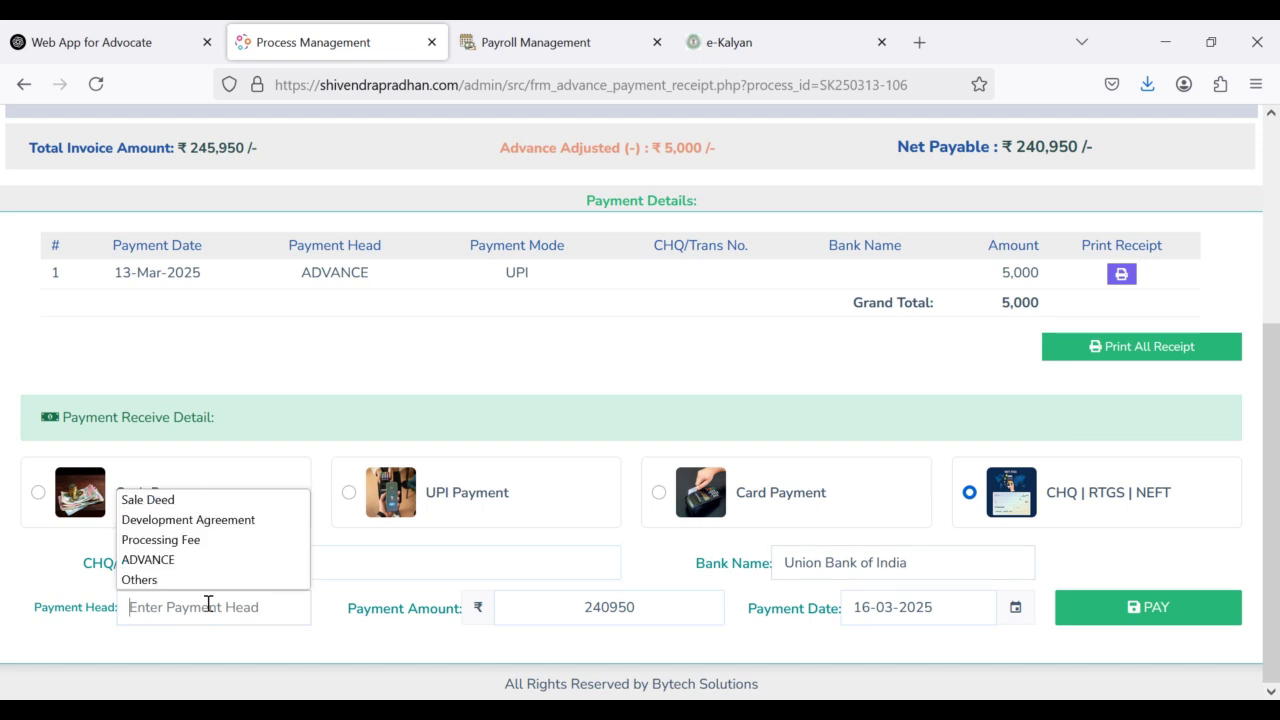
left_click(180, 498)
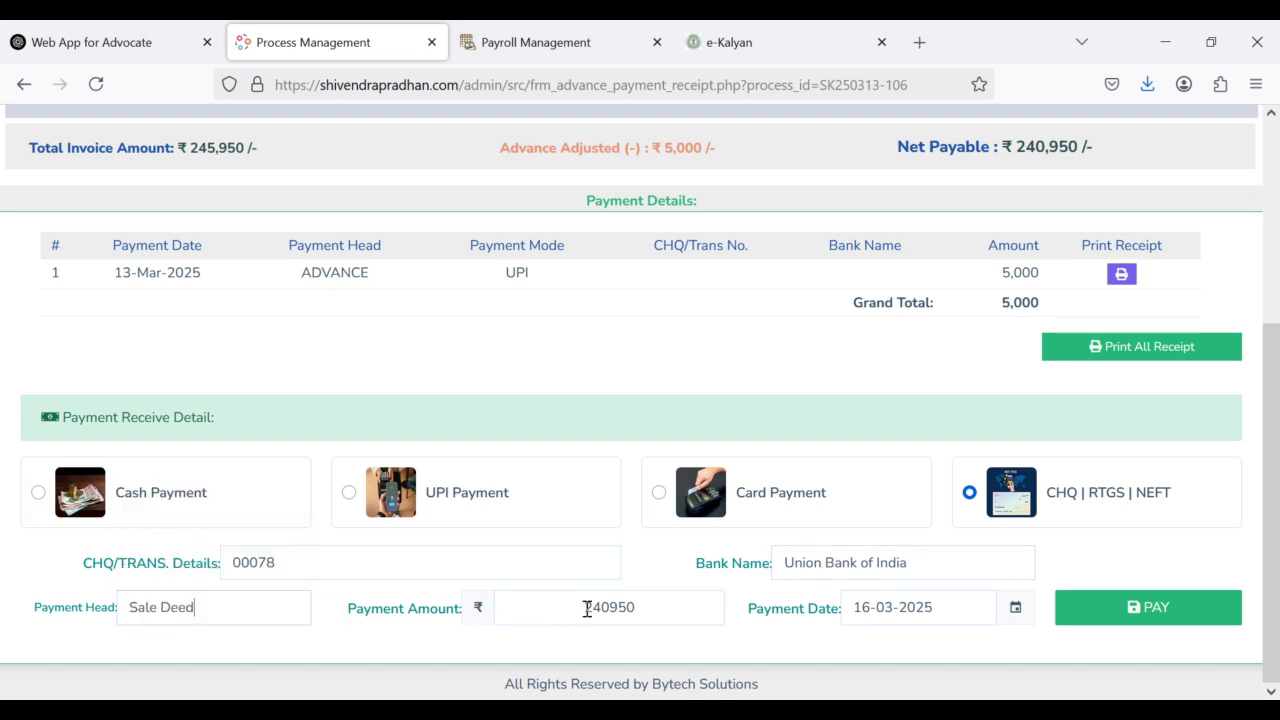
left_click_drag(636, 608, 533, 610)
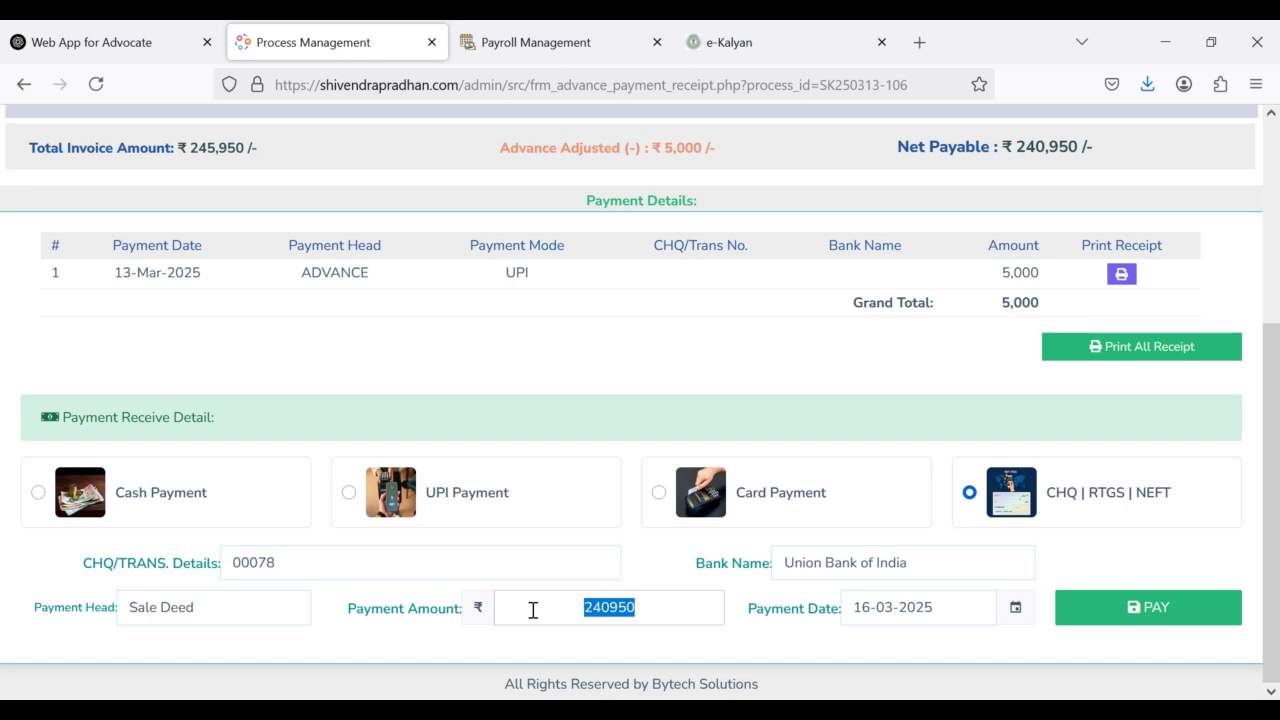
type("100")
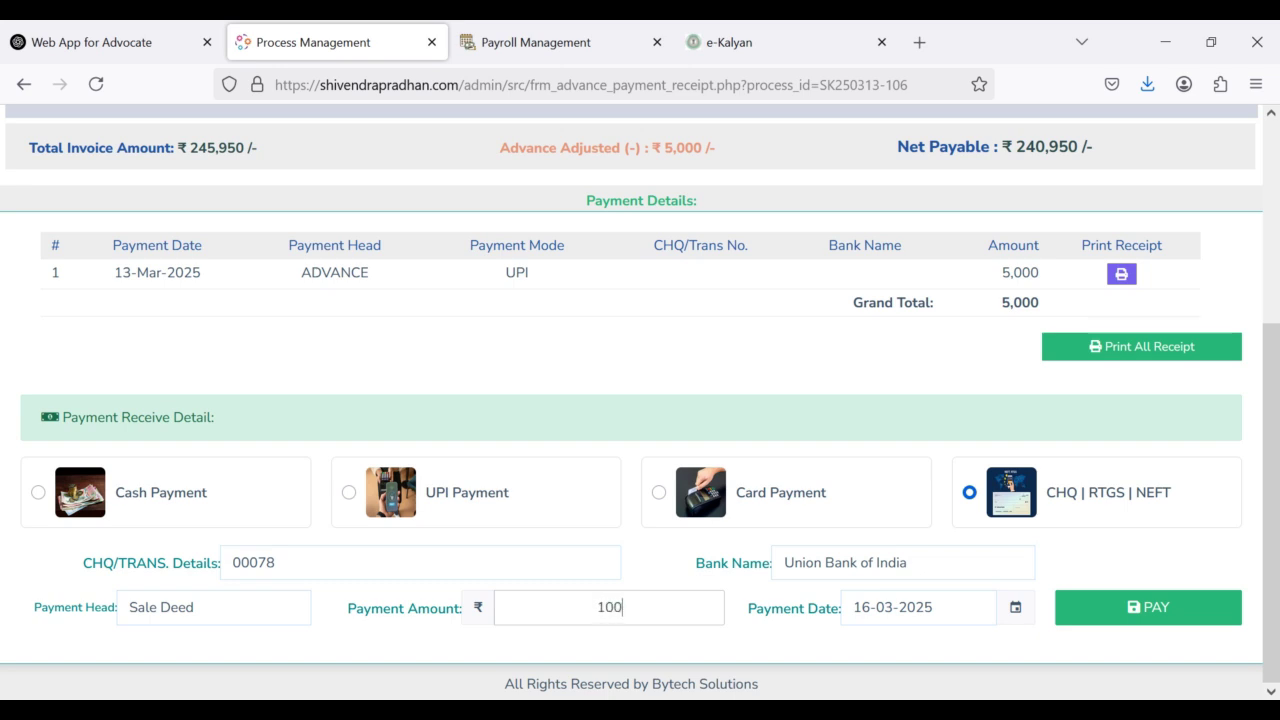
type("000")
left_click(943, 609)
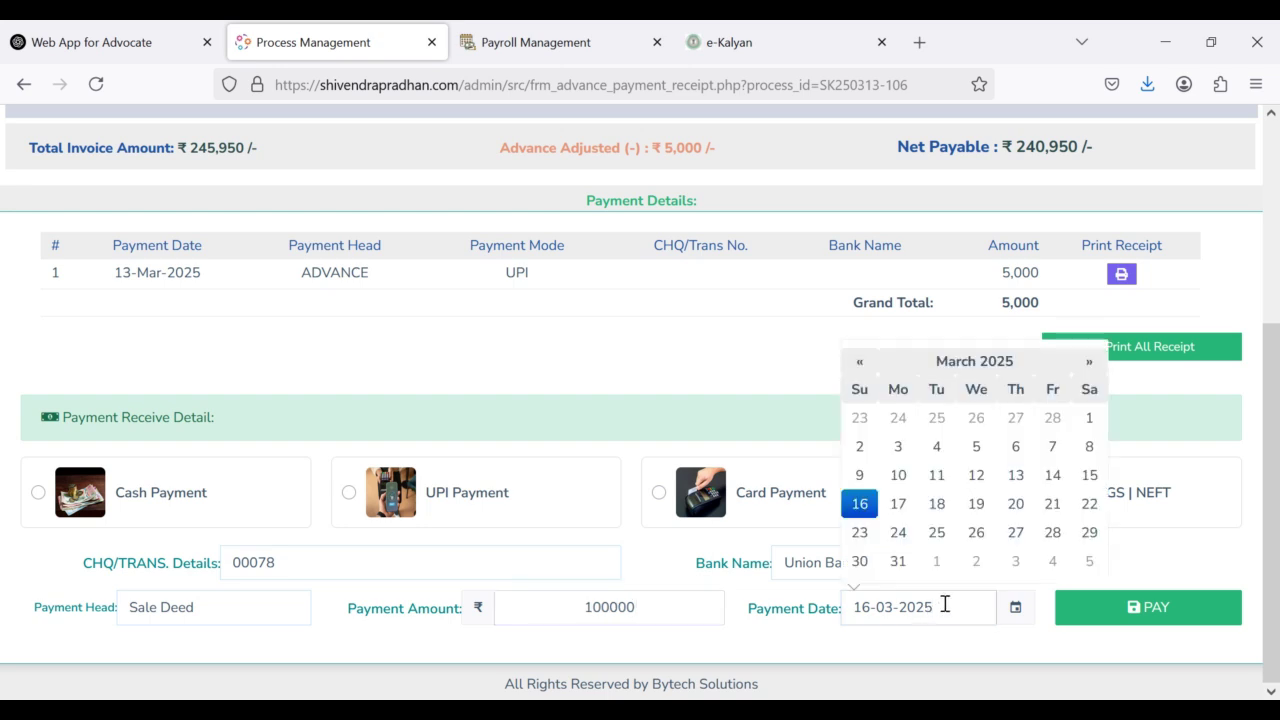
left_click(1088, 484)
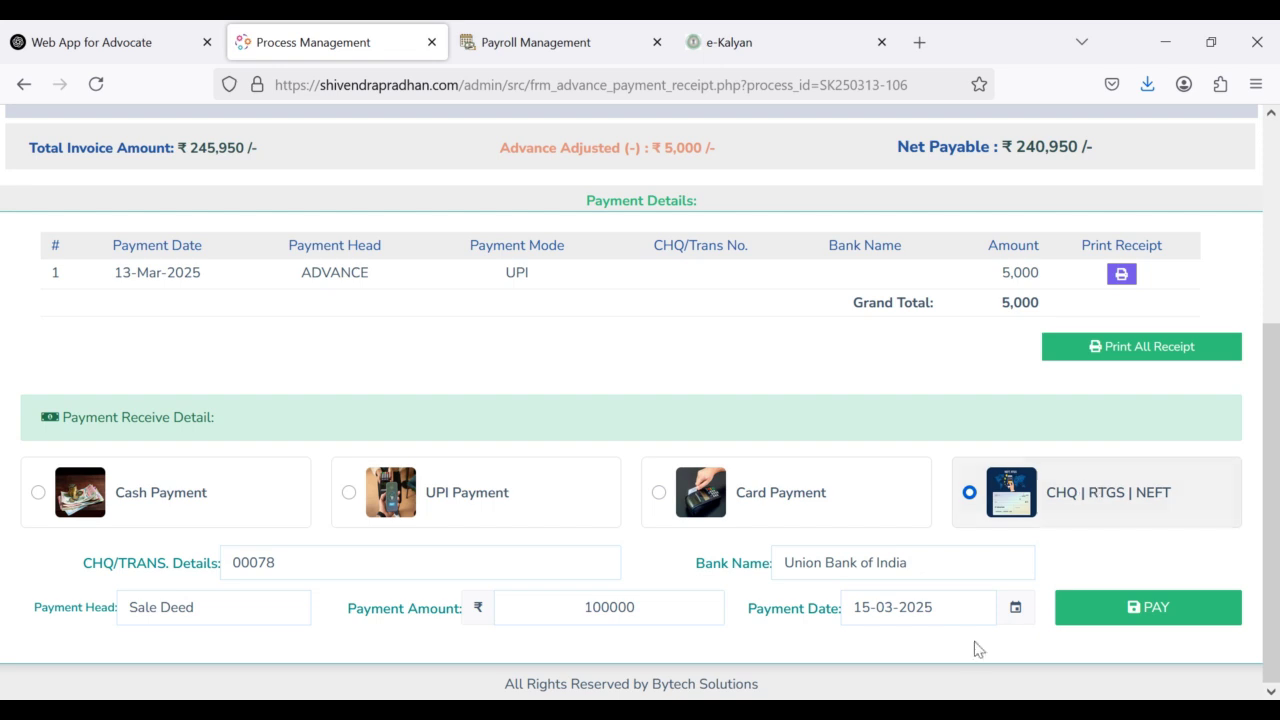
left_click(1125, 617)
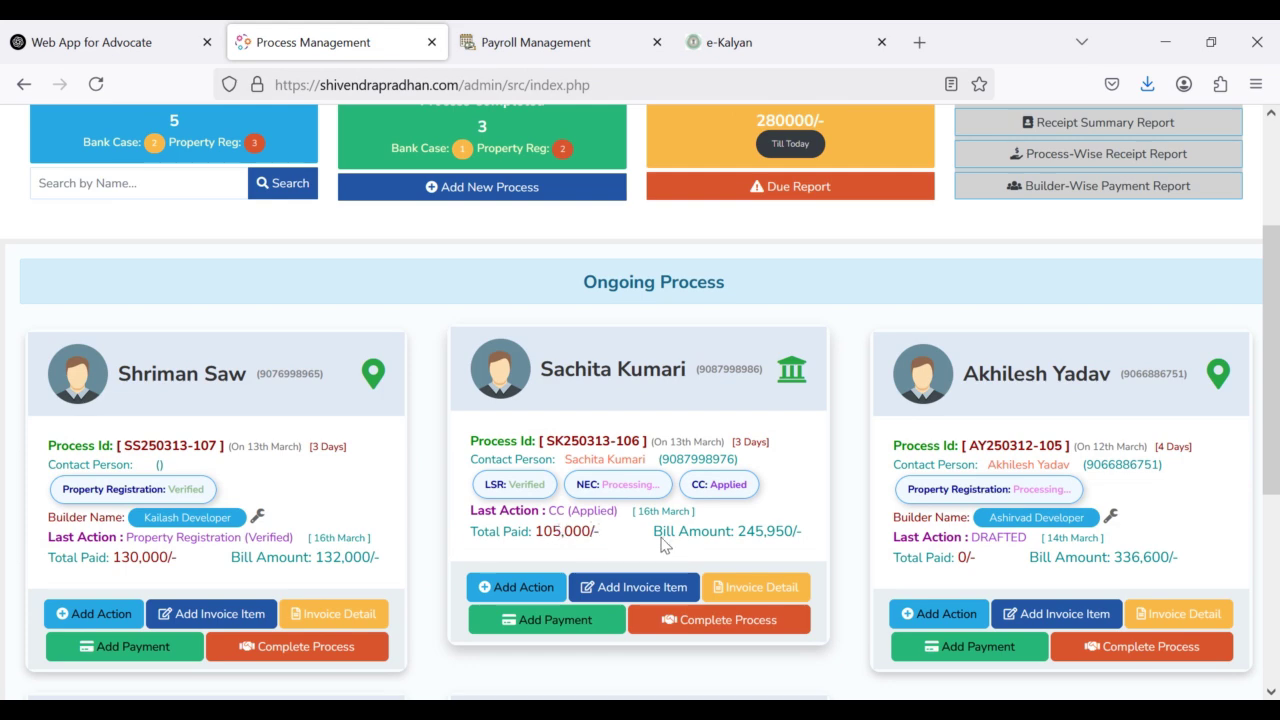
scroll(666, 530, "down", 2)
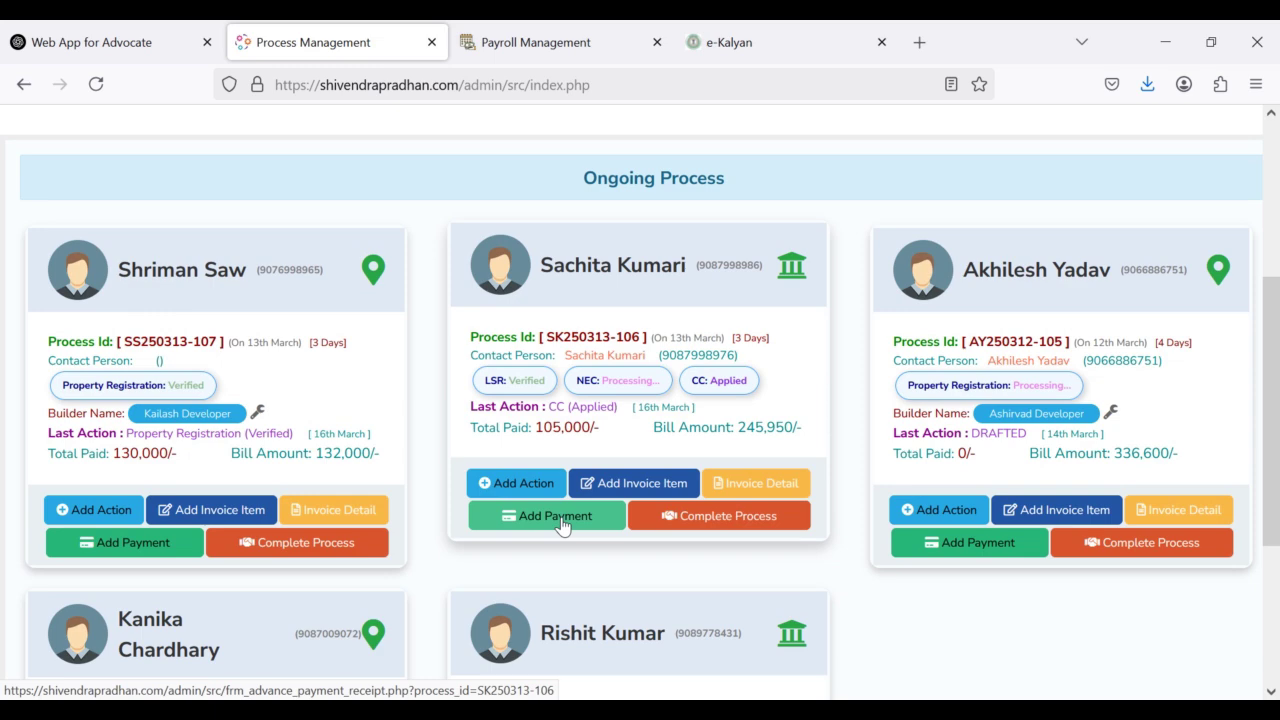
left_click(560, 520)
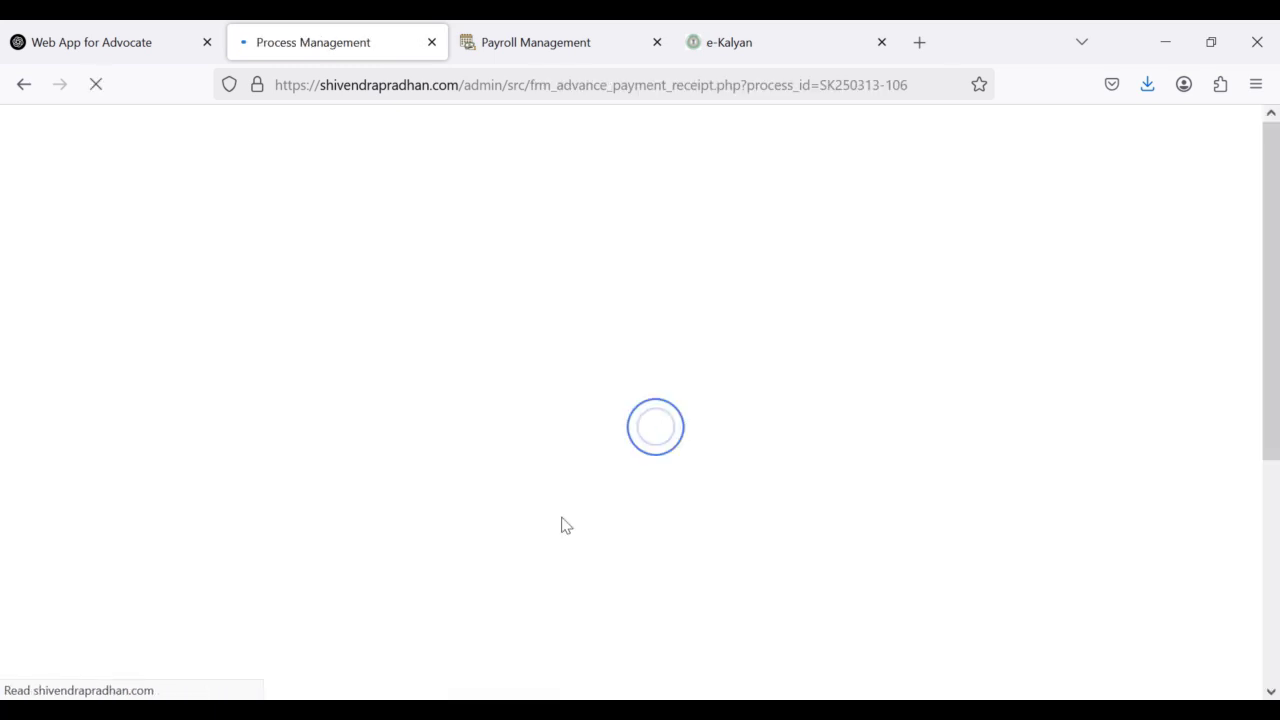
scroll(562, 525, "down", 2)
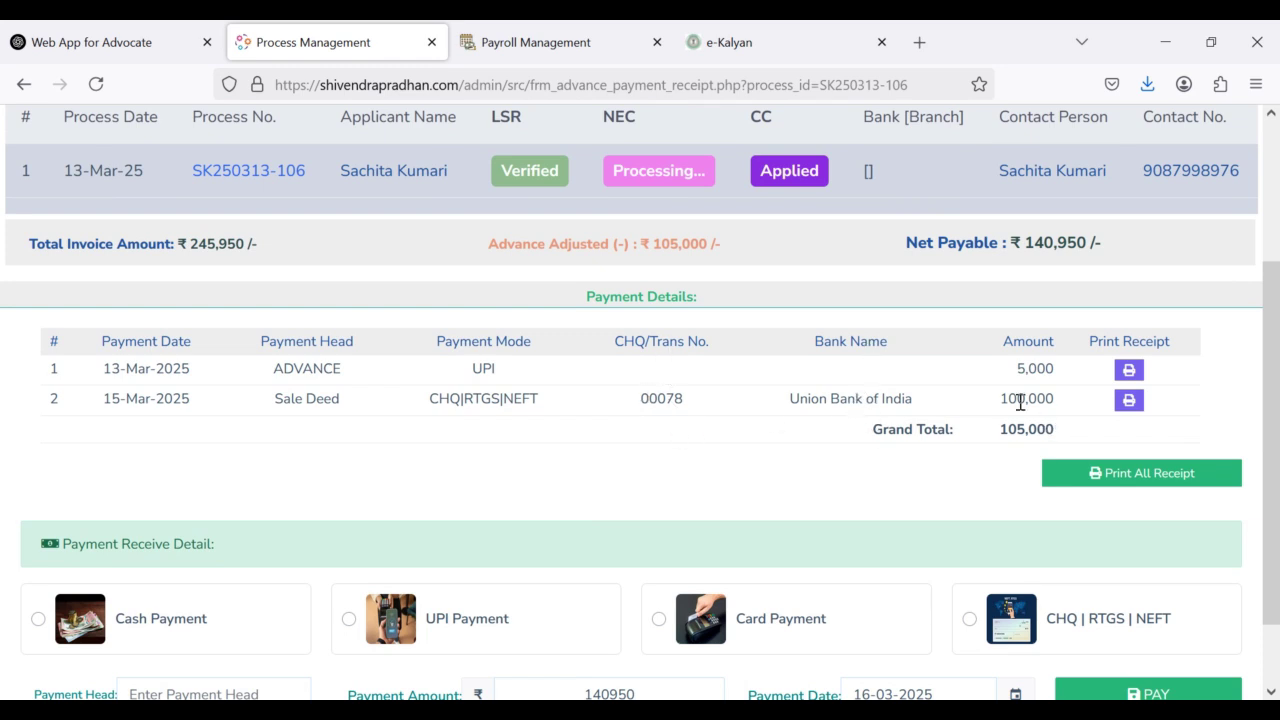
left_click_drag(1066, 405, 1078, 432)
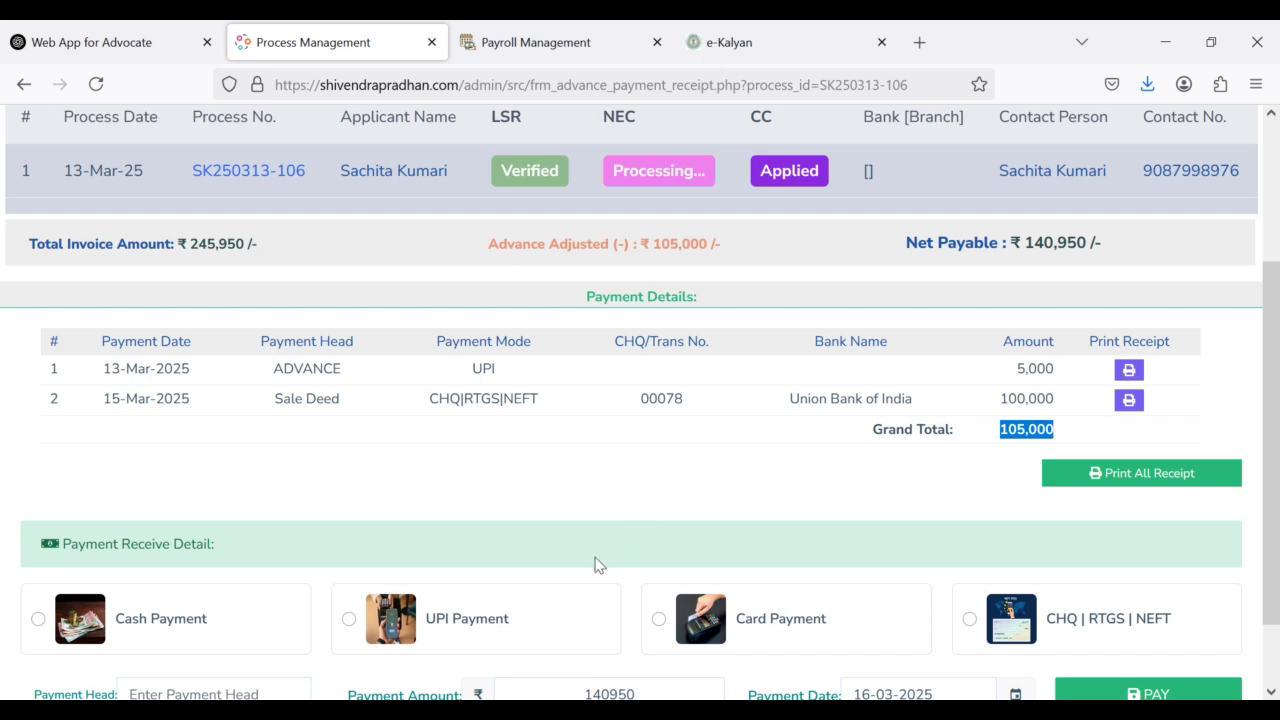
scroll(670, 530, "down", 1)
scroll(670, 520, "up", 3)
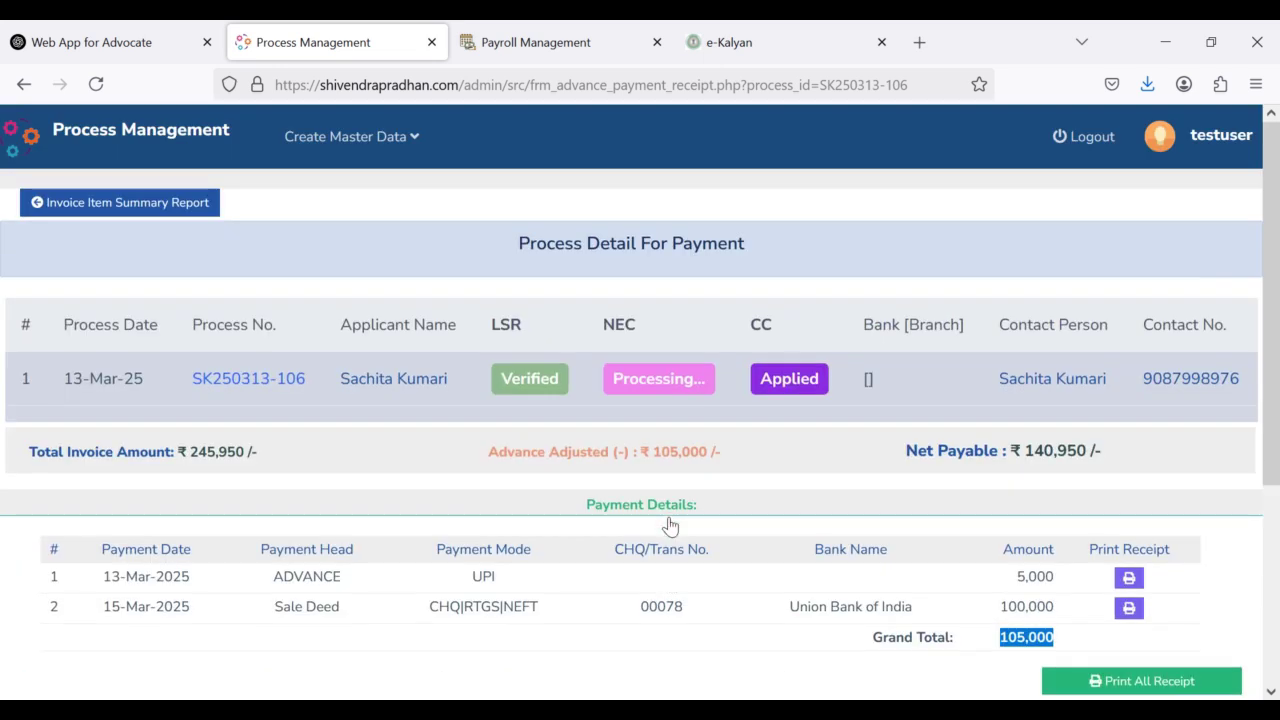
left_click(71, 155)
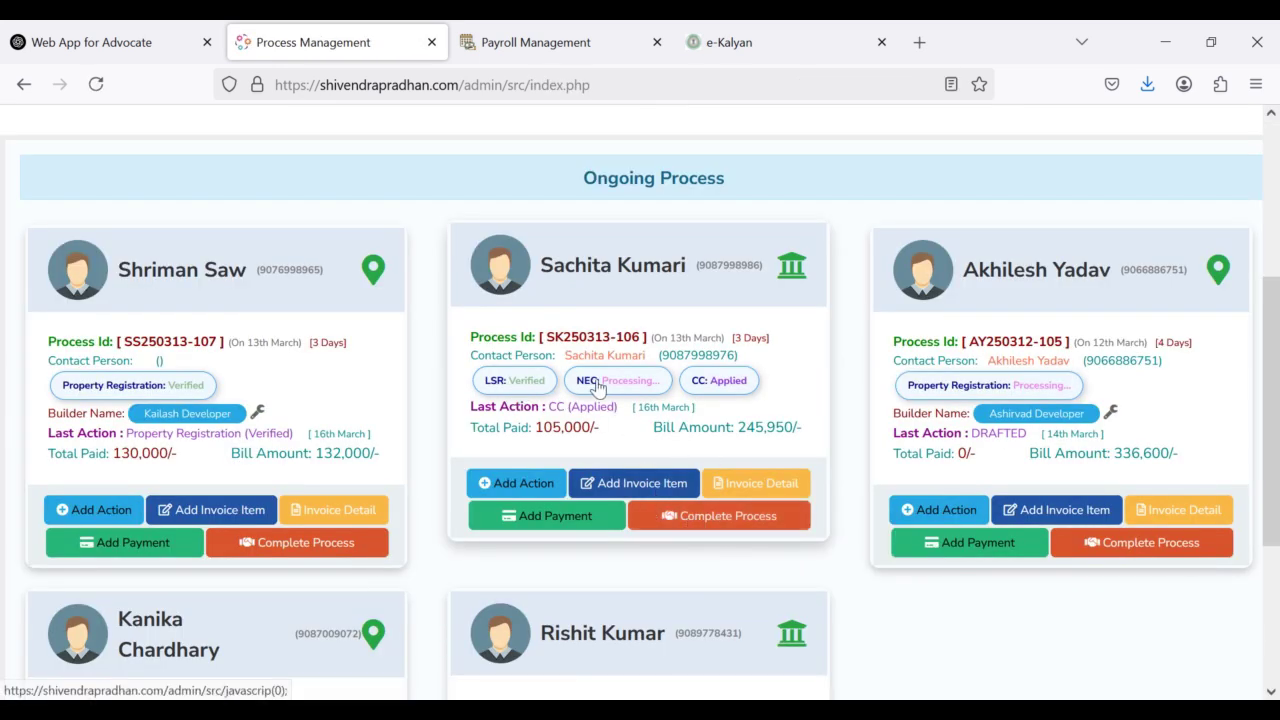
Step: Open the bank case's completion form showing NOT SETTLED with ₹140,950.00 due; completion is refused
left_click(703, 517)
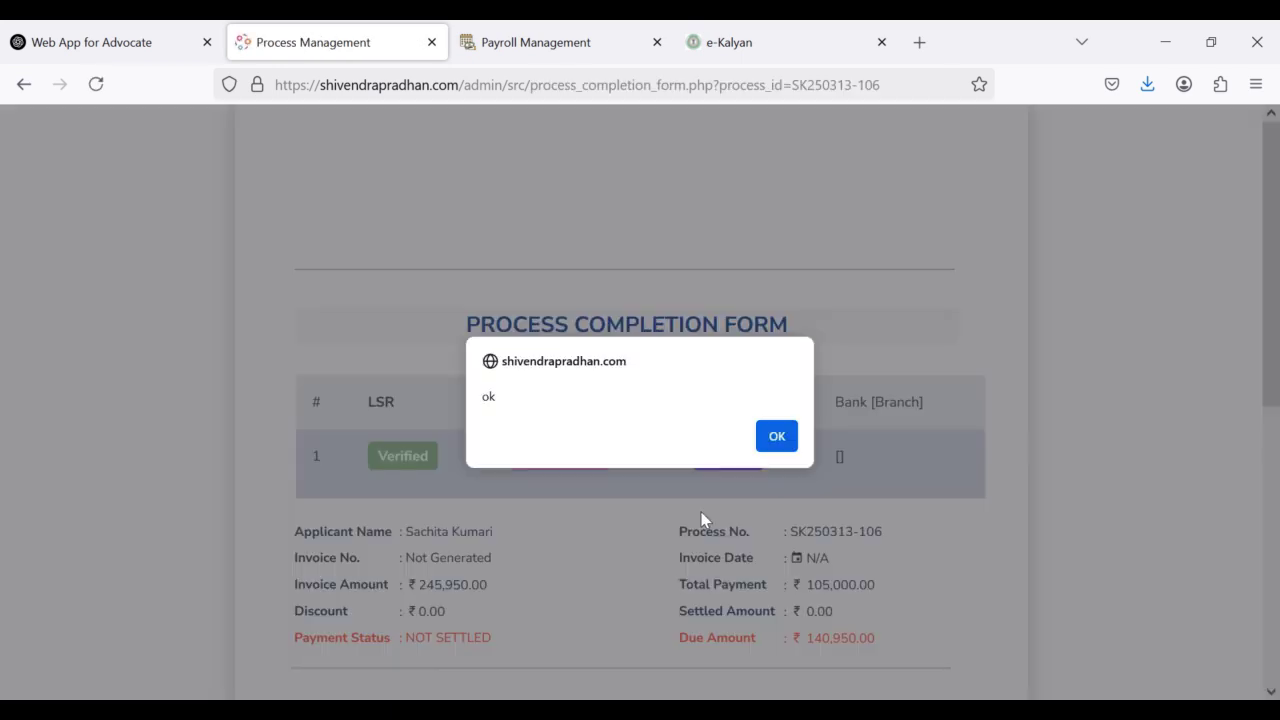
left_click(776, 441)
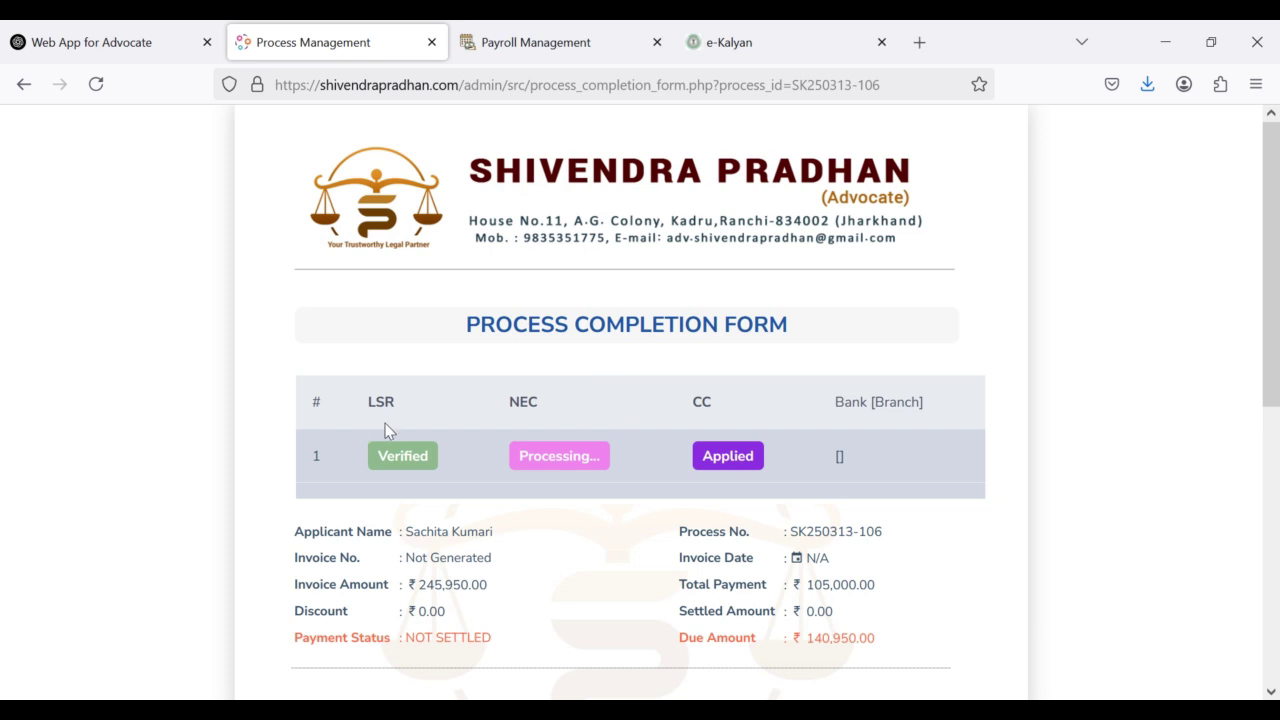
scroll(765, 537, "down", 2)
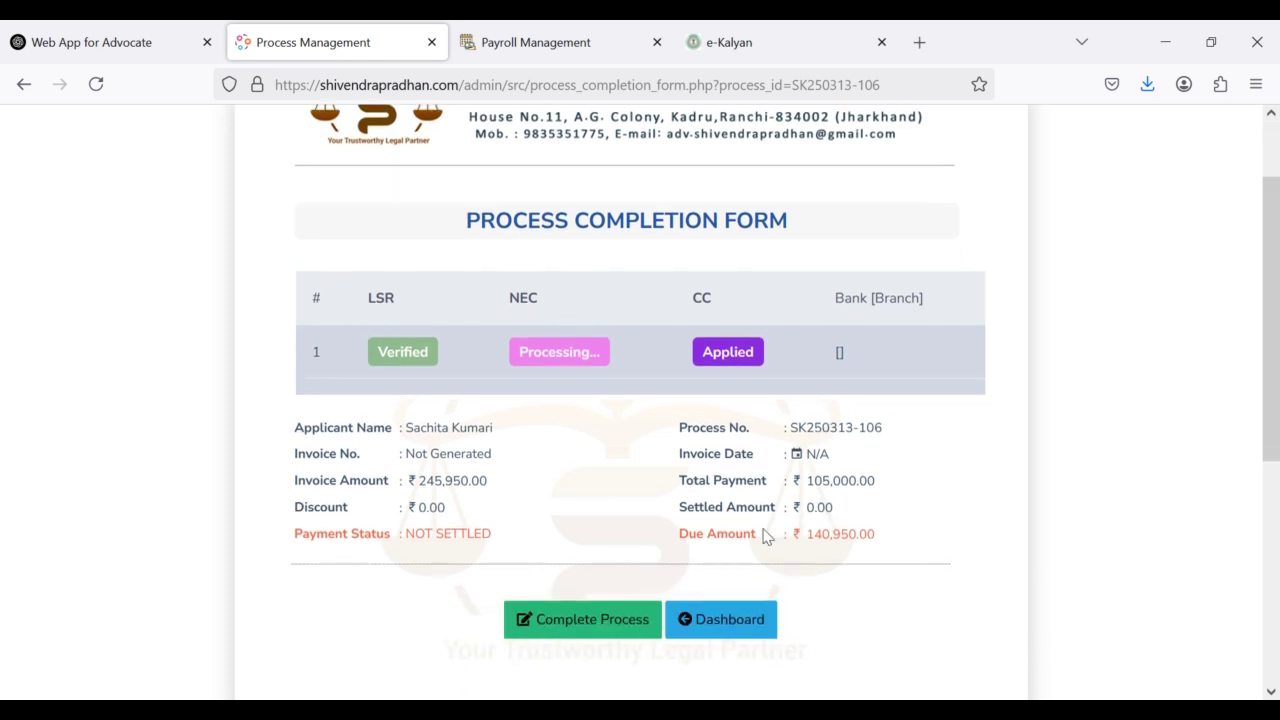
scroll(466, 475, "down", 4)
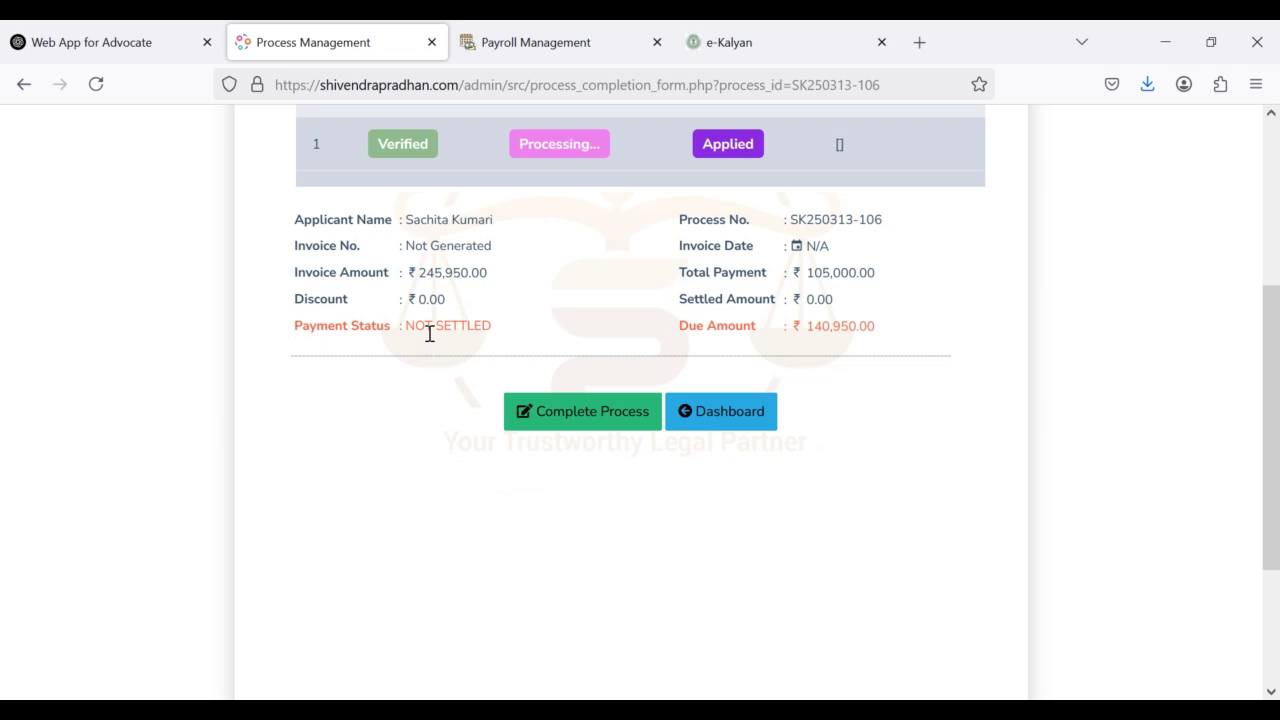
left_click_drag(406, 327, 510, 327)
left_click_drag(681, 327, 885, 337)
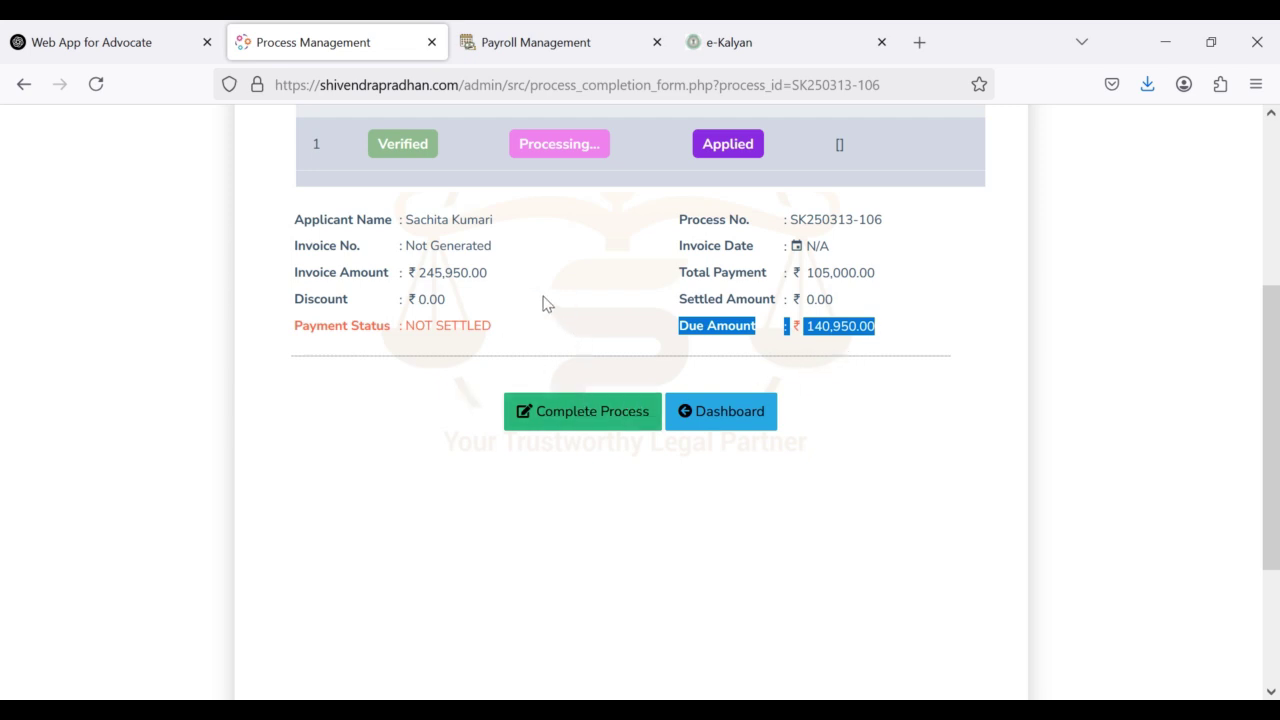
scroll(551, 317, "up", 1)
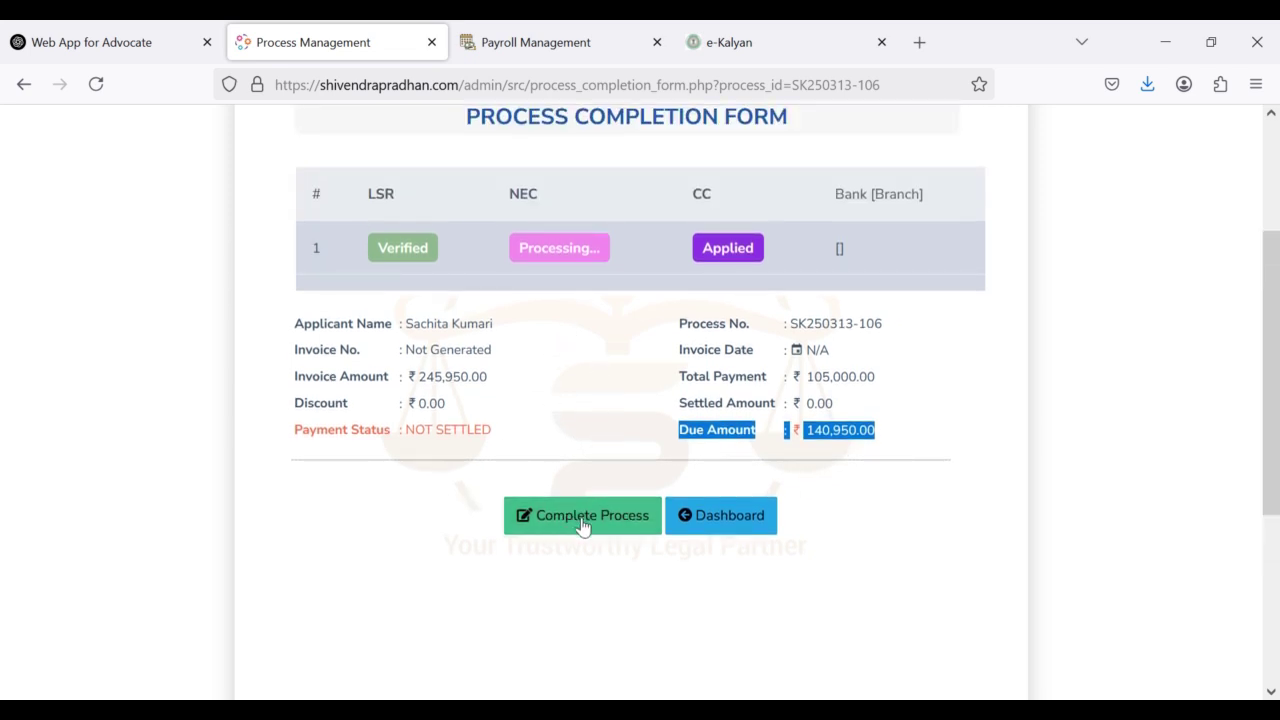
left_click(584, 524)
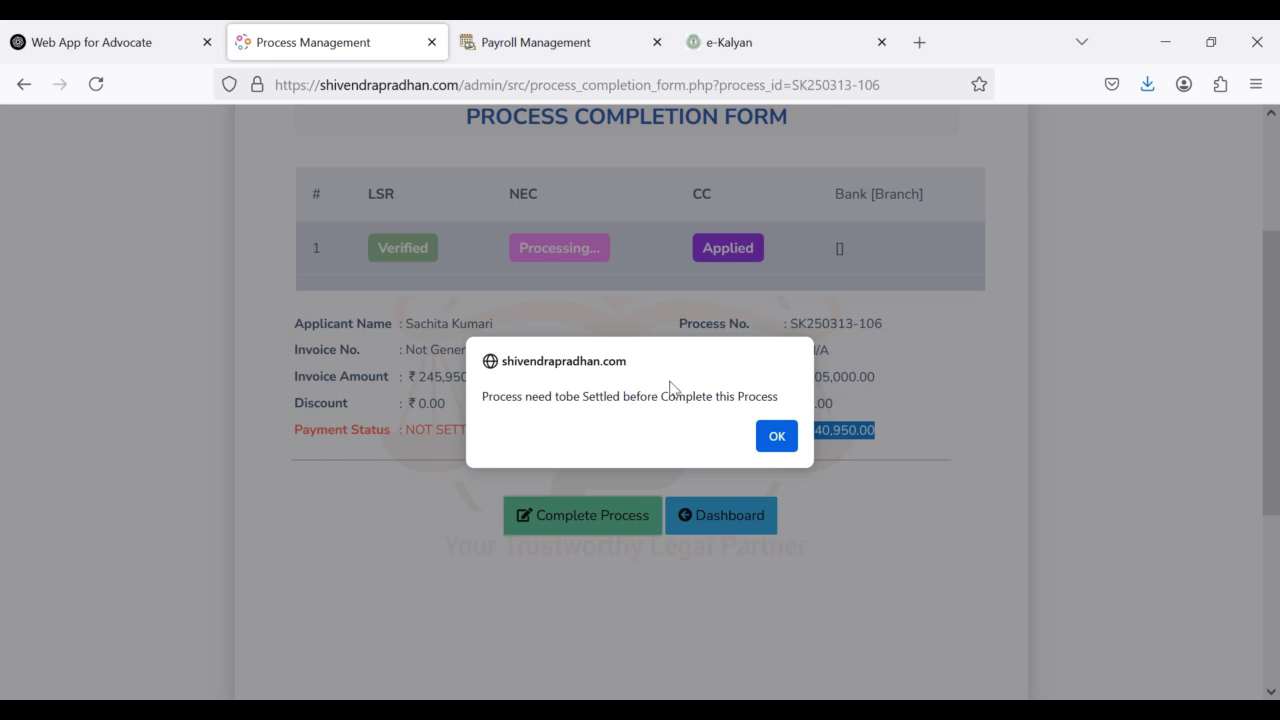
left_click(777, 436)
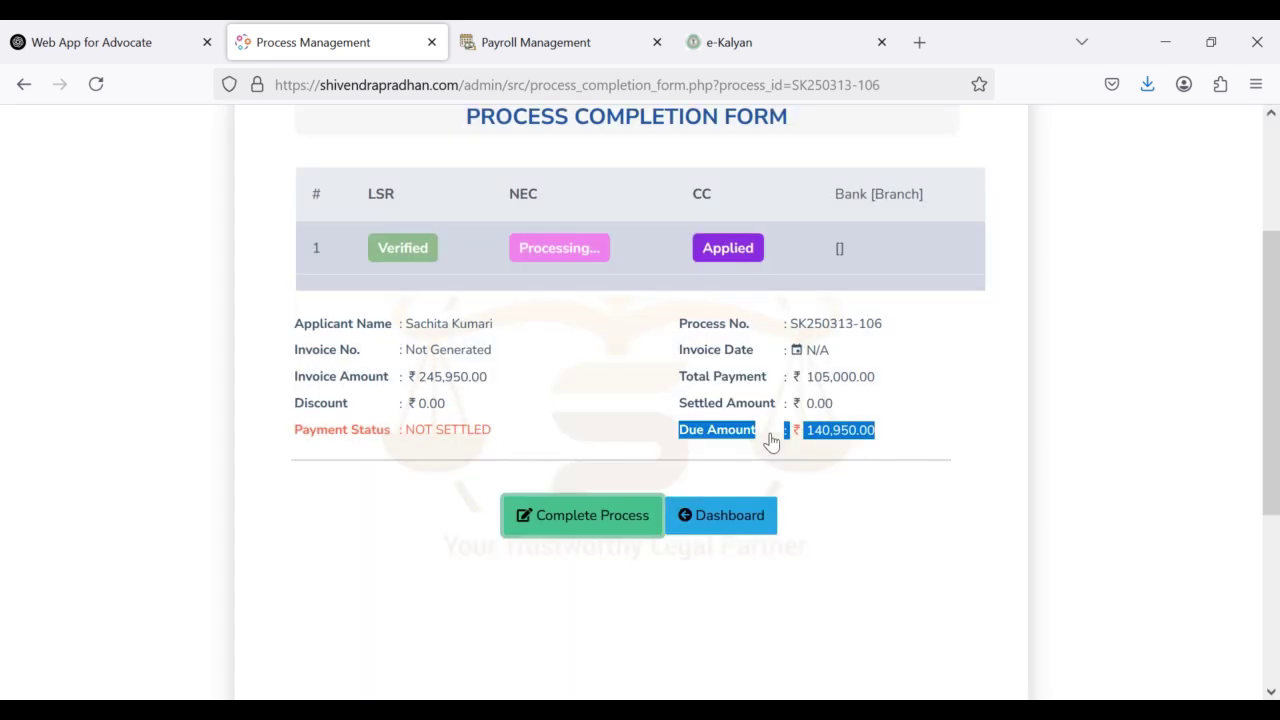
Step: Return to the dashboard and open the bank case's invoice detail
left_click(724, 518)
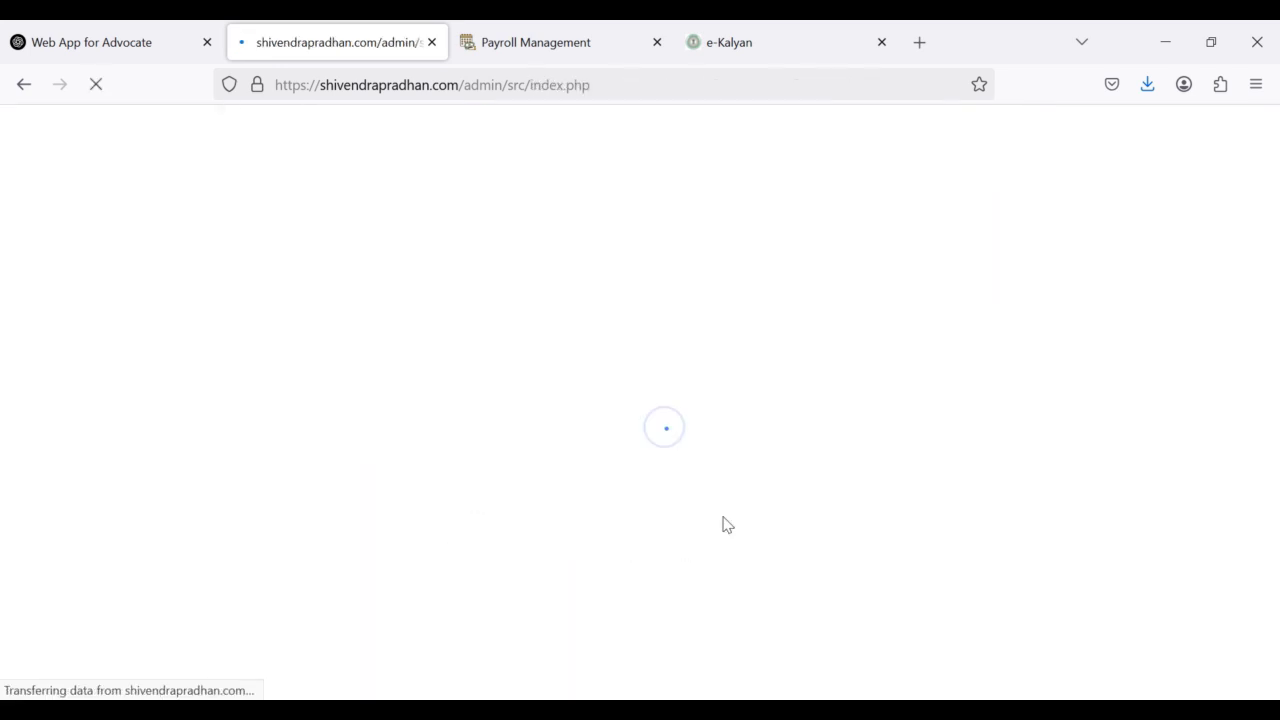
scroll(723, 525, "down", 5)
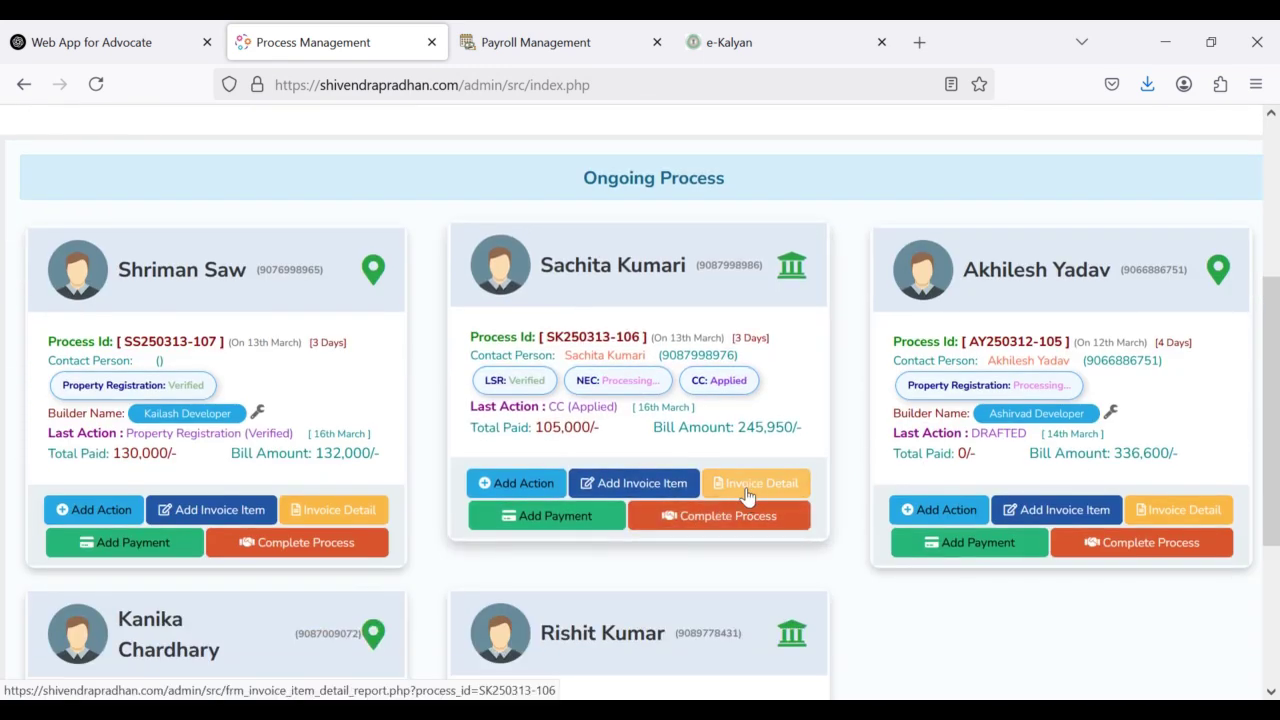
left_click(748, 495)
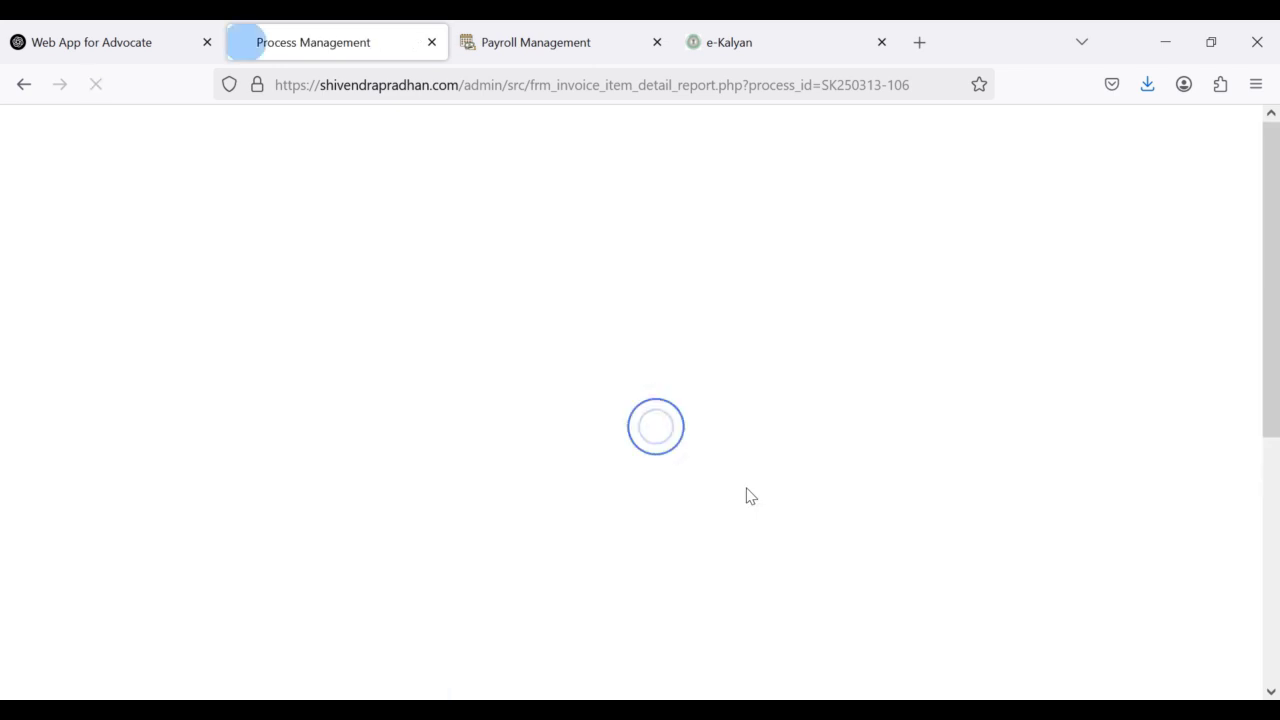
scroll(748, 495, "down", 3)
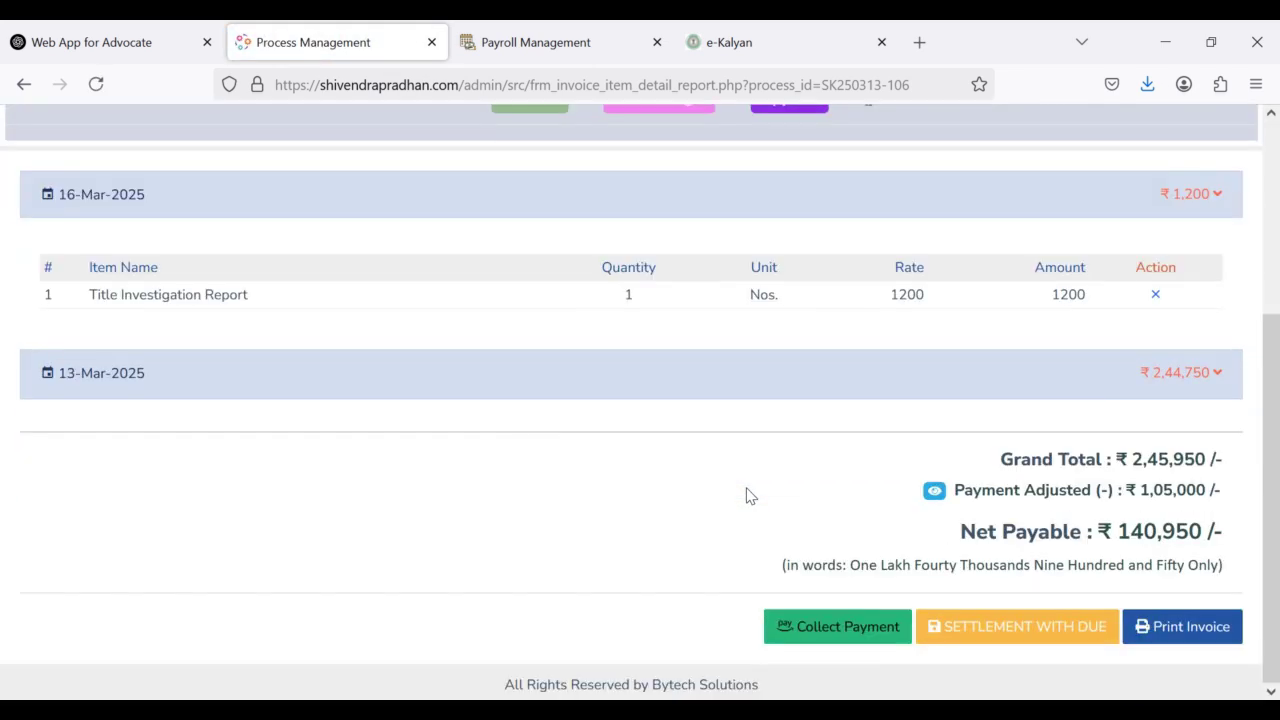
Step: Inspect the 140950 settlement amount under payment collection, then return to the invoice item report
left_click(828, 630)
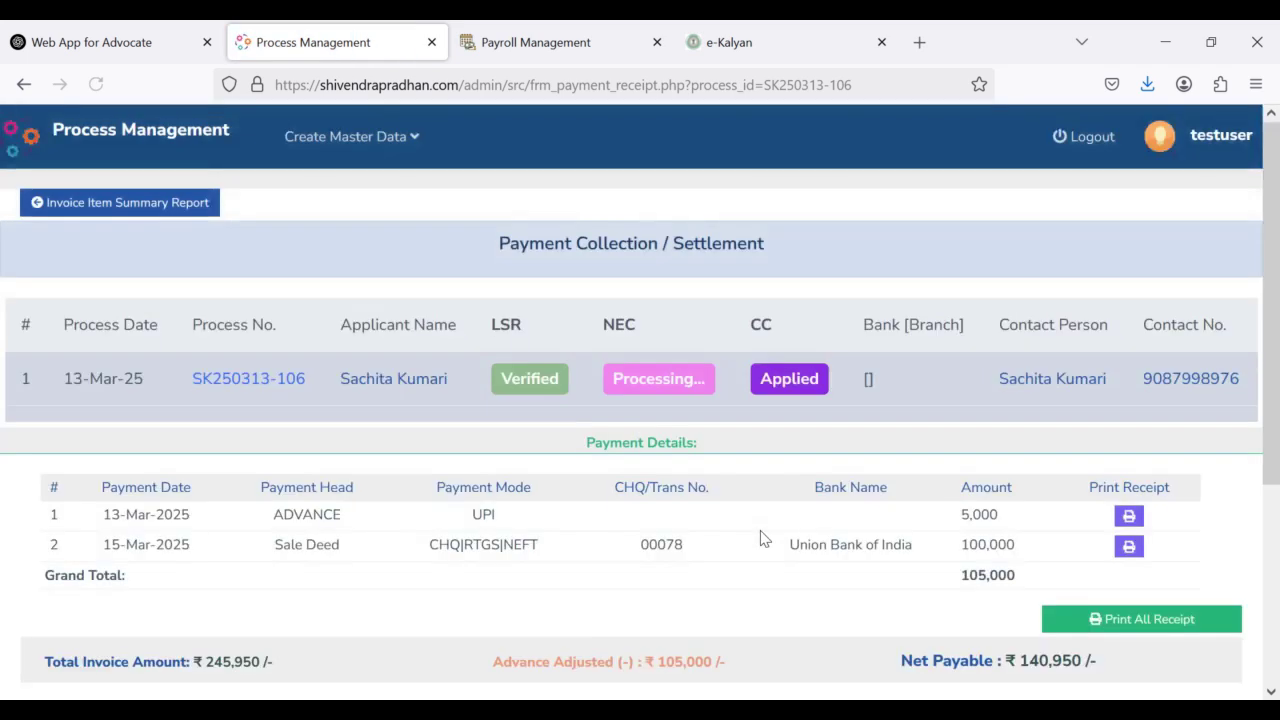
scroll(760, 540, "down", 3)
left_click(602, 604)
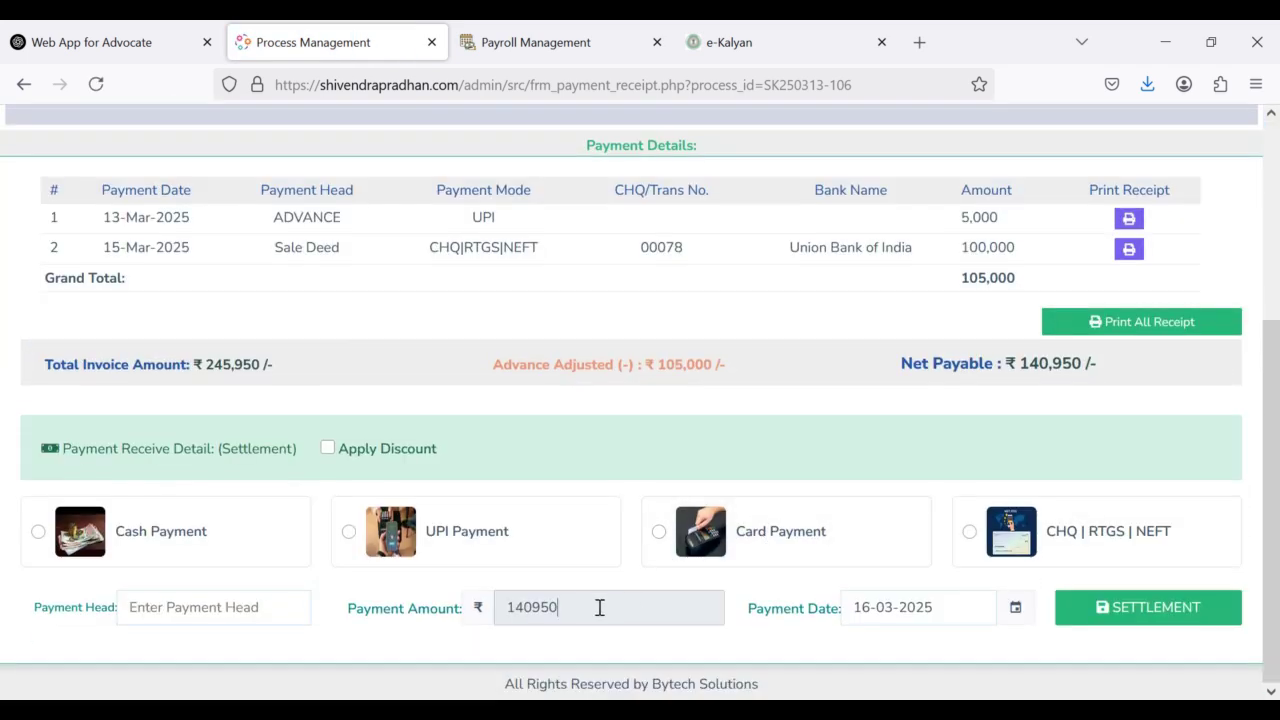
double_click(517, 610)
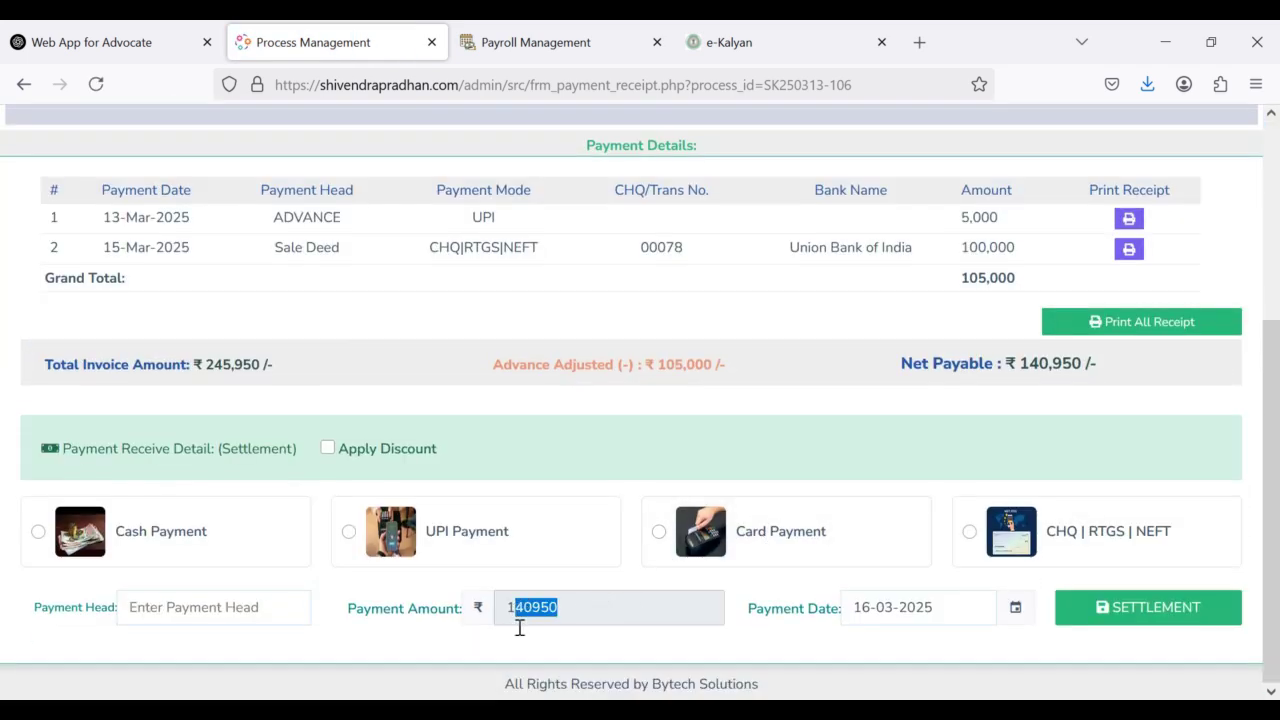
left_click(577, 614)
scroll(246, 309, "up", 3)
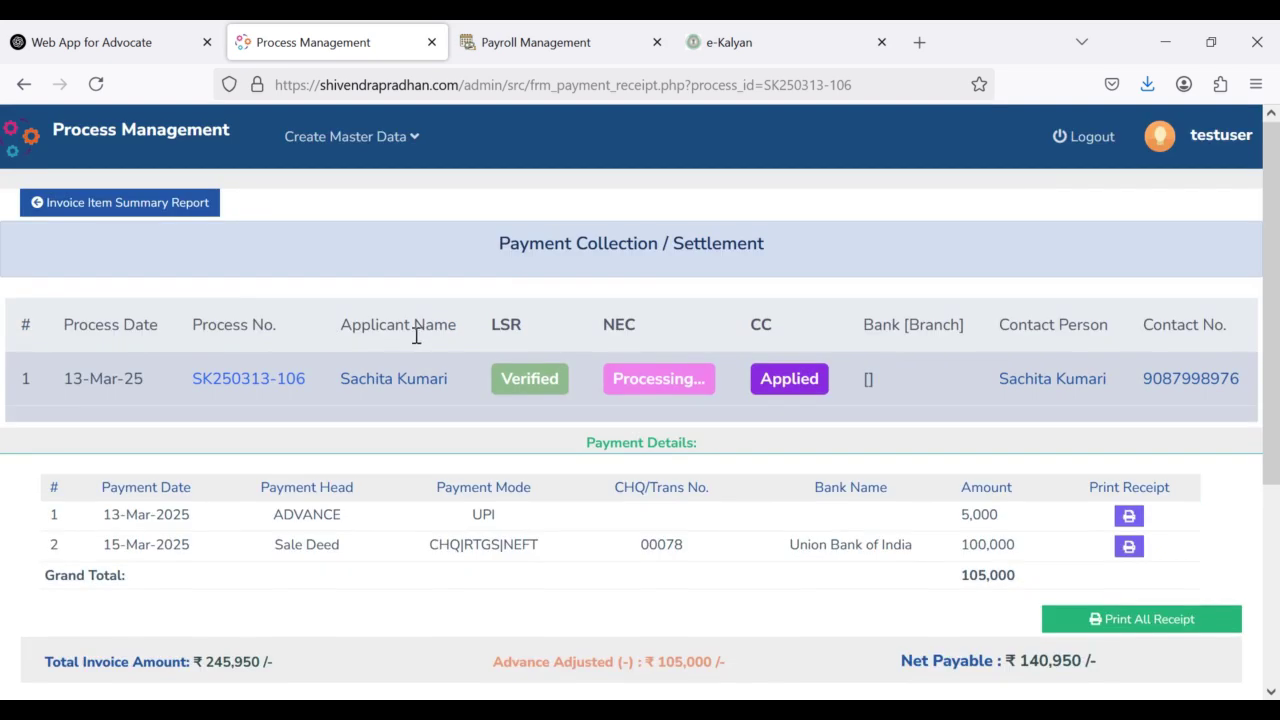
scroll(414, 331, "down", 3)
scroll(537, 380, "up", 3)
scroll(1020, 571, "down", 3)
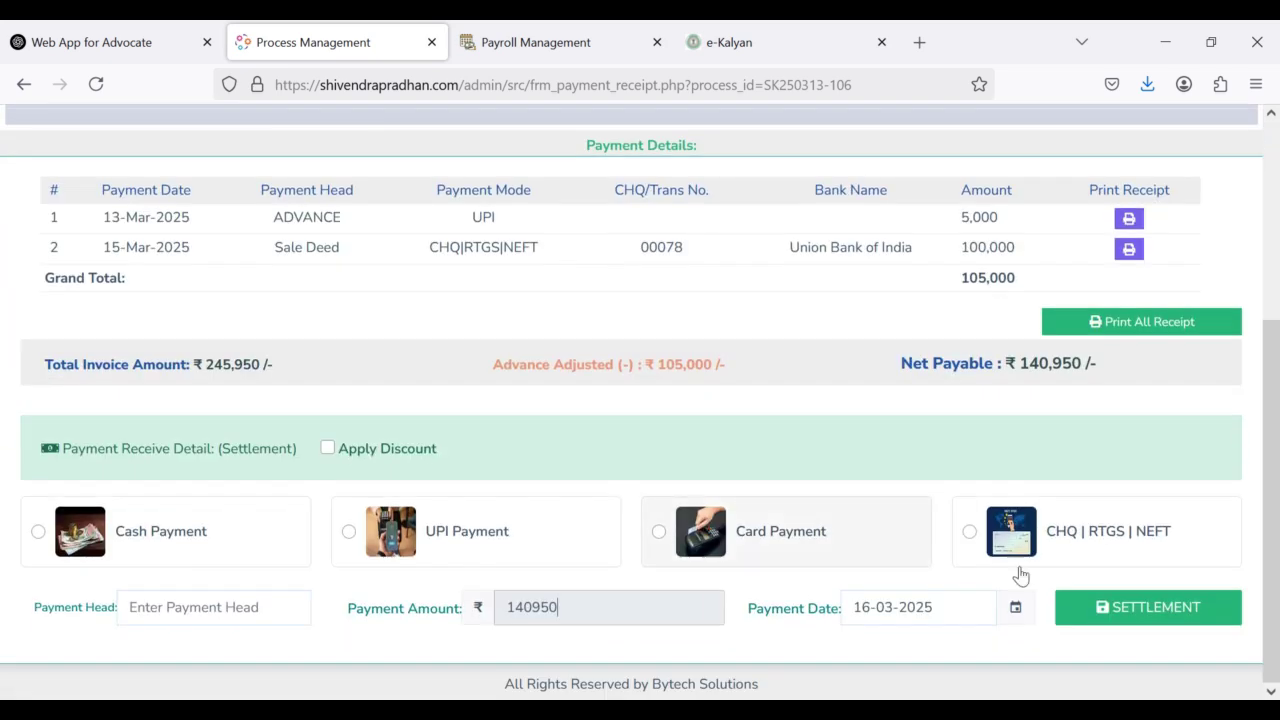
scroll(325, 322, "up", 3)
scroll(325, 322, "down", 3)
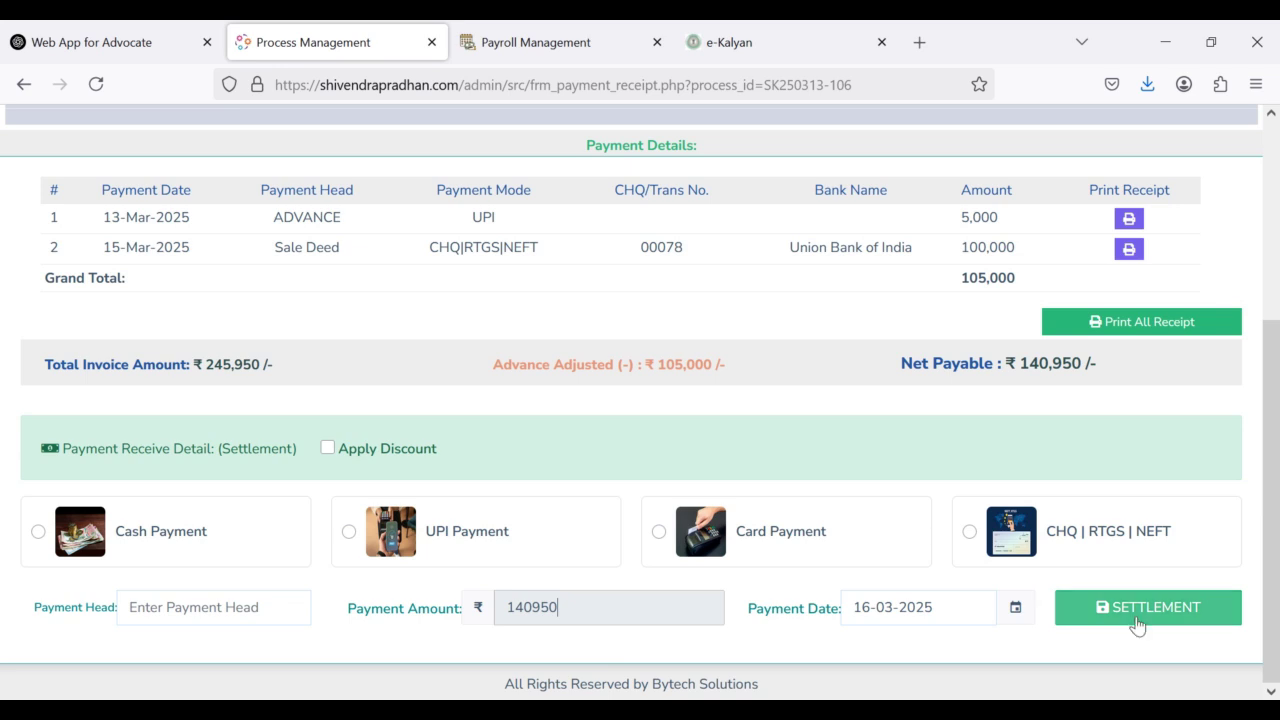
left_click(22, 85)
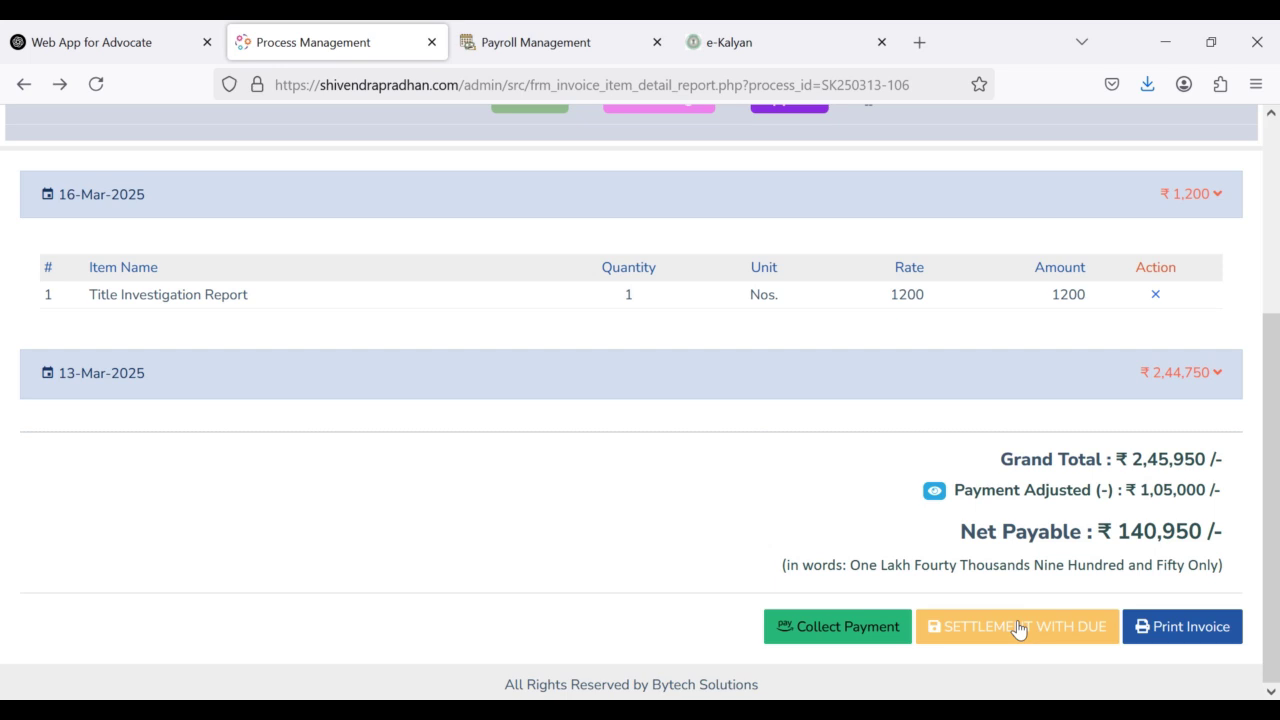
Step: Go back to the Process Management dashboard
scroll(585, 545, "up", 3)
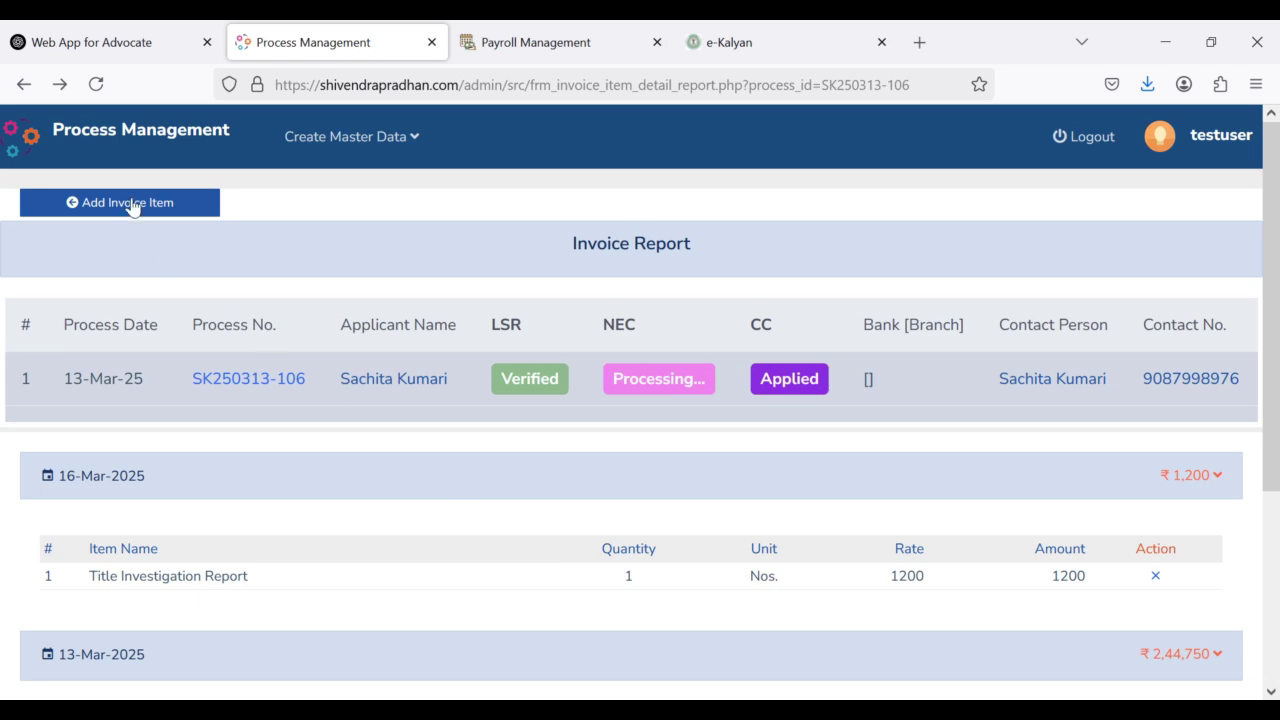
left_click(137, 147)
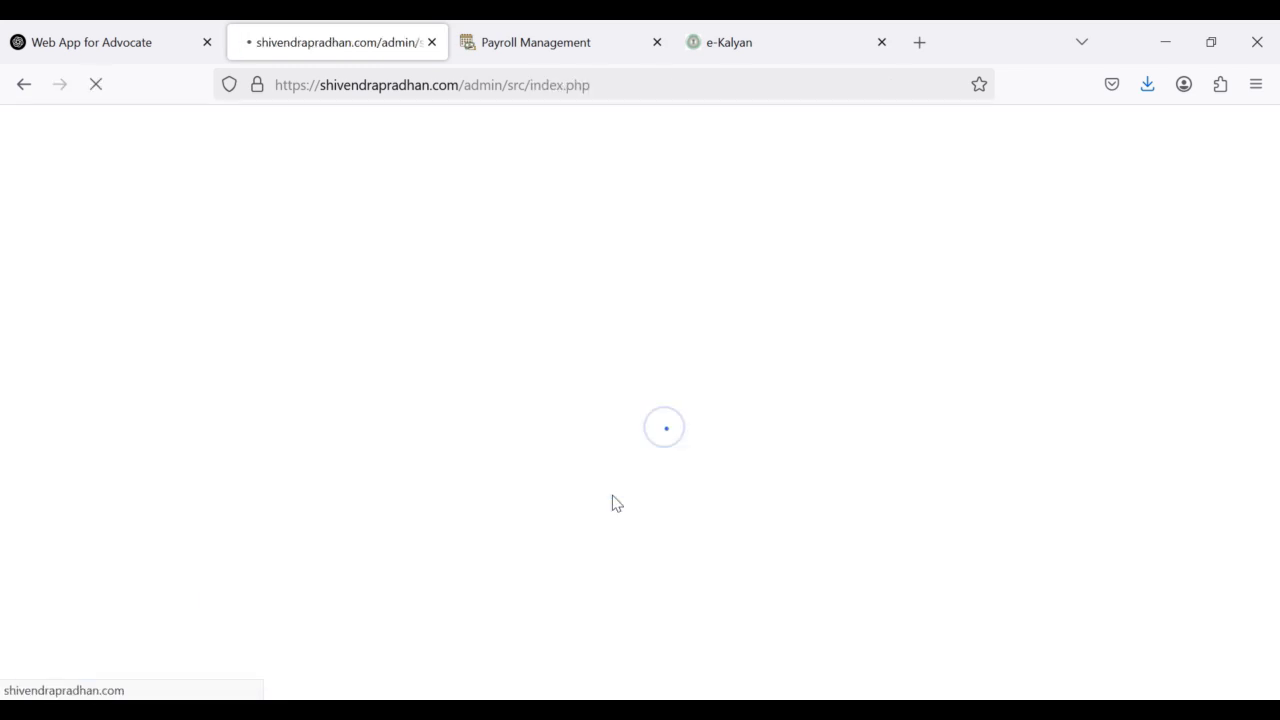
scroll(612, 500, "down", 3)
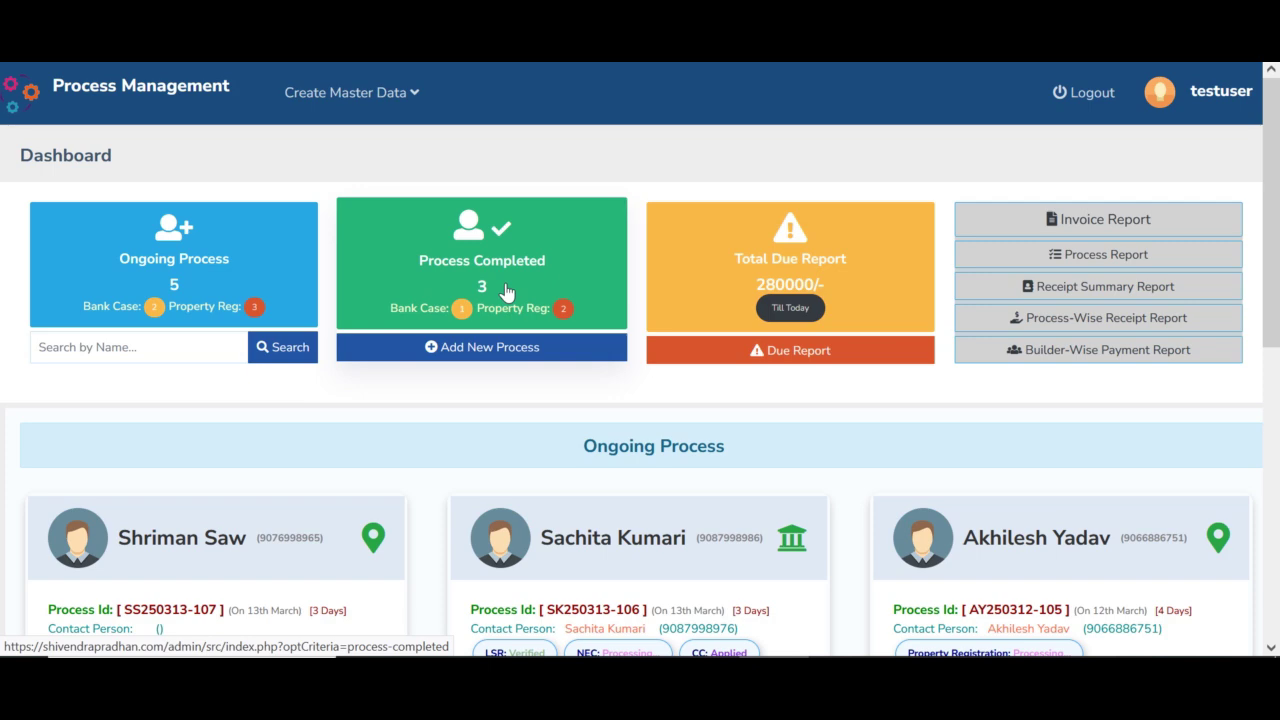
Step: List the completed processes and highlight the full paid status on the middle card
left_click(507, 290)
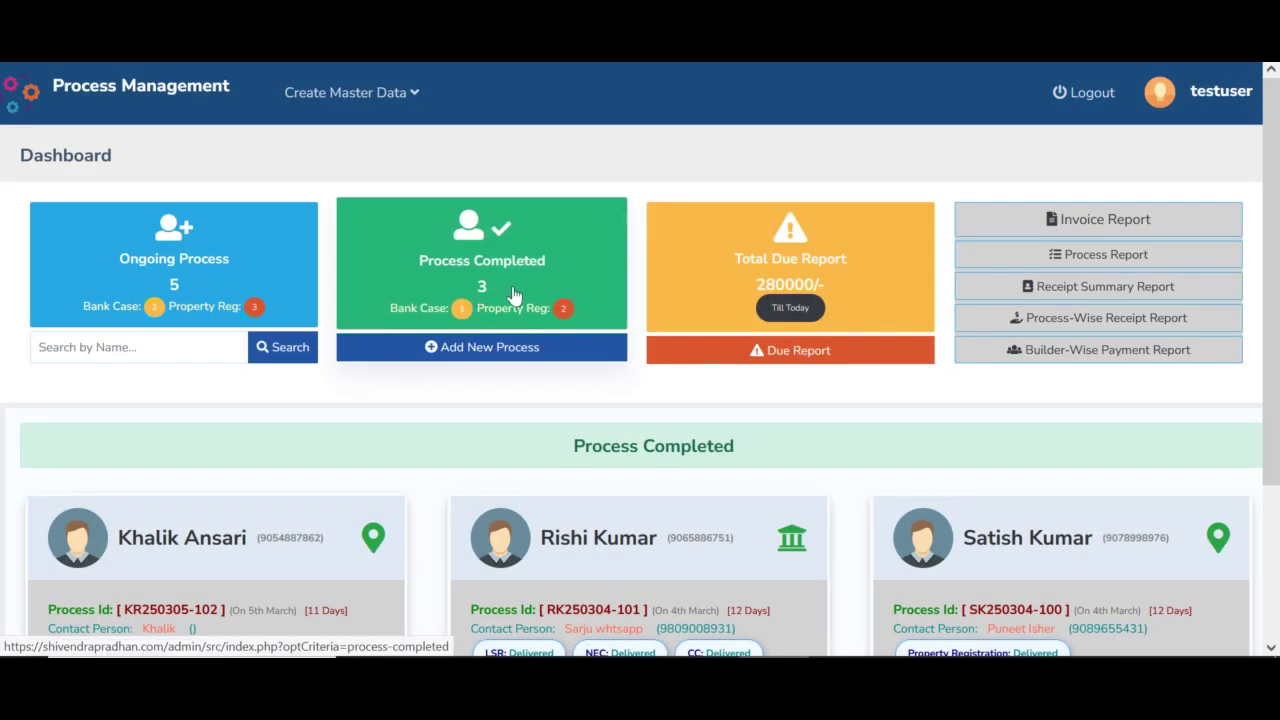
scroll(512, 293, "down", 2)
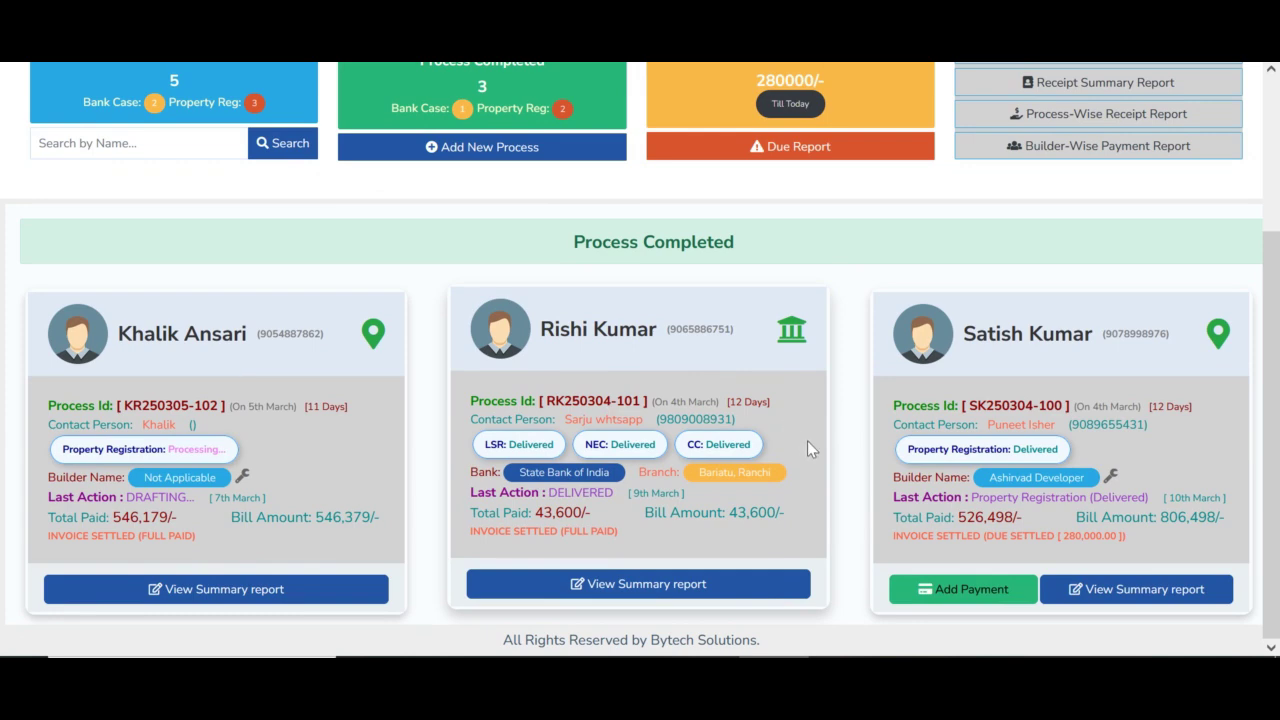
scroll(449, 386, "up", 2)
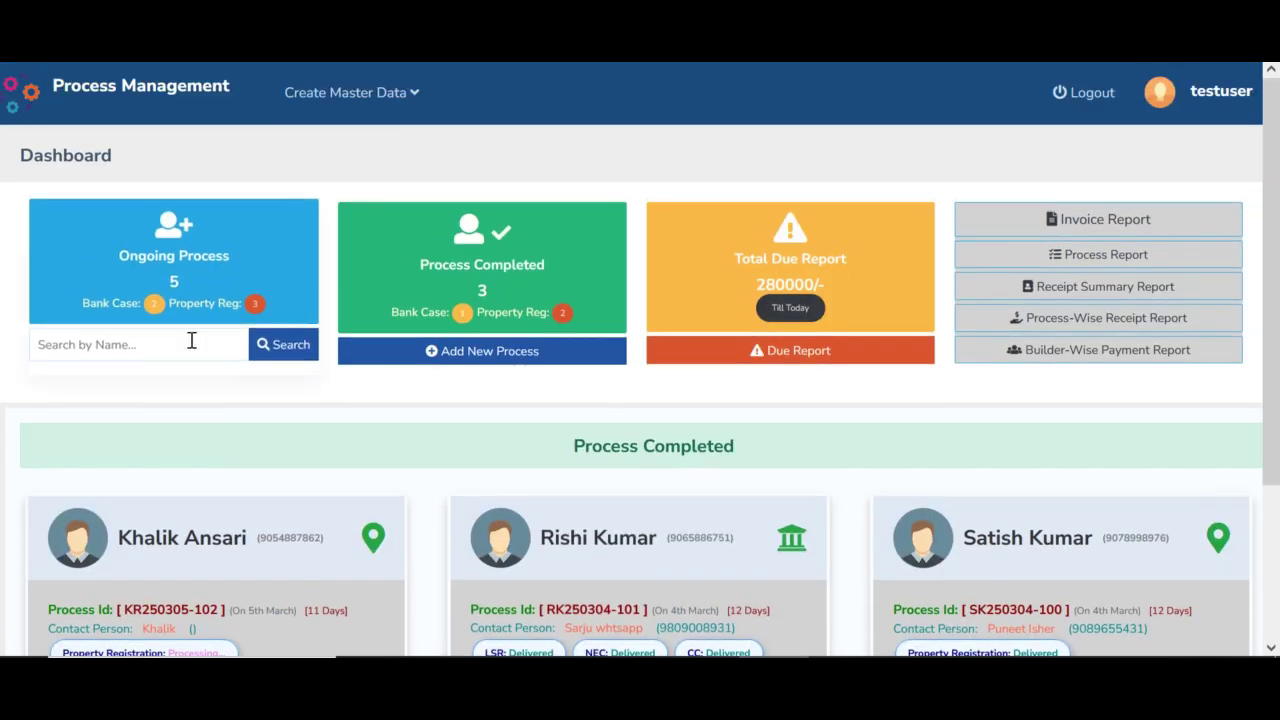
scroll(870, 482, "down", 2)
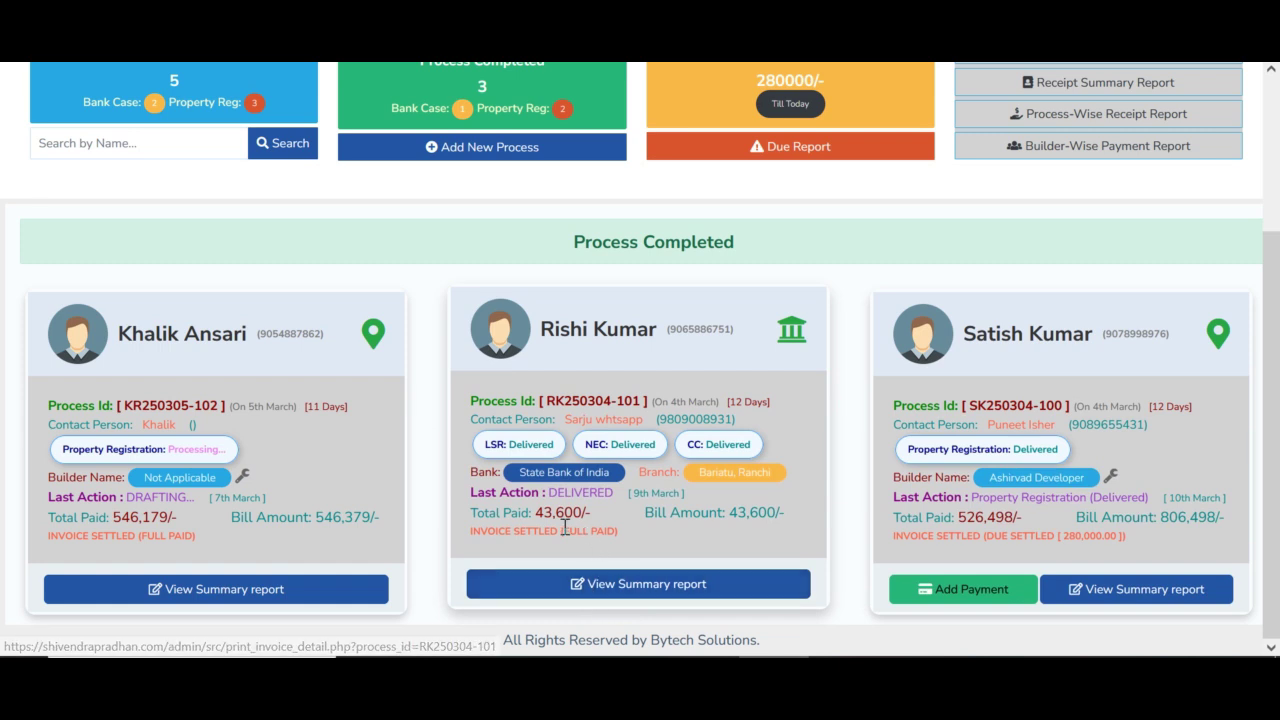
left_click_drag(479, 535, 619, 540)
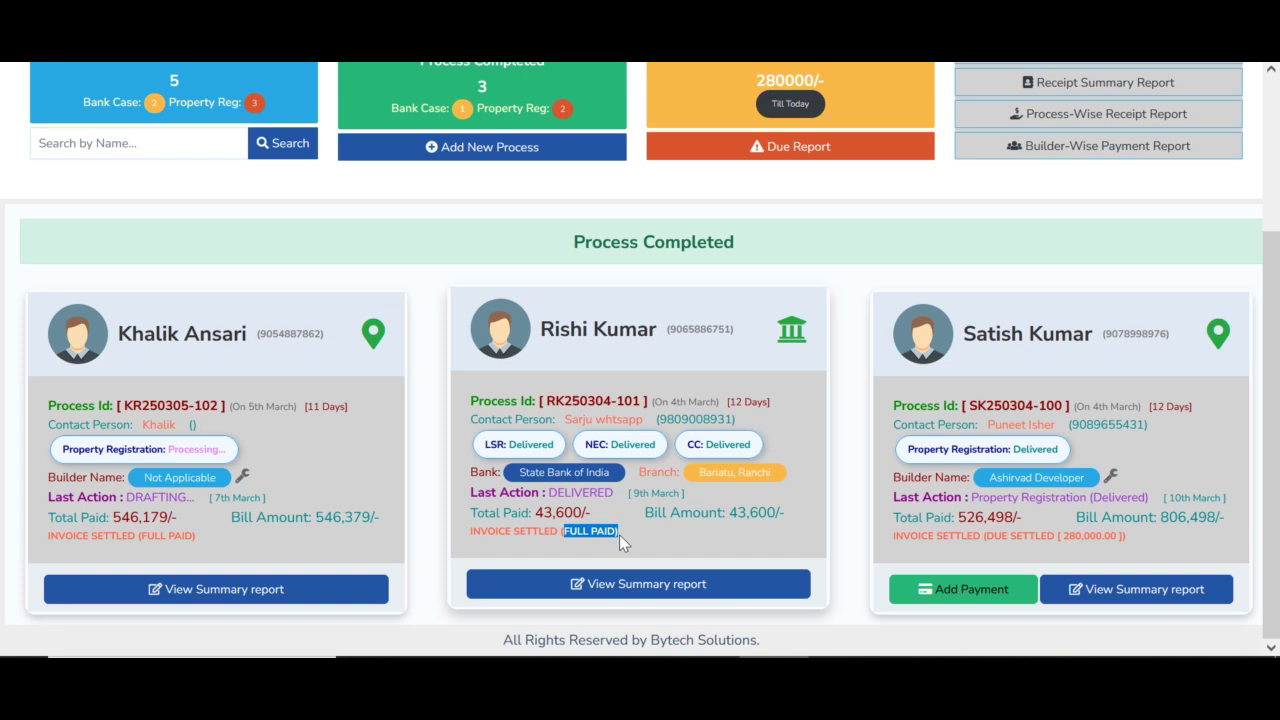
left_click(670, 531)
Step: Open the fully paid State Bank of India process's summary report and scroll through its invoice detail
left_click(637, 590)
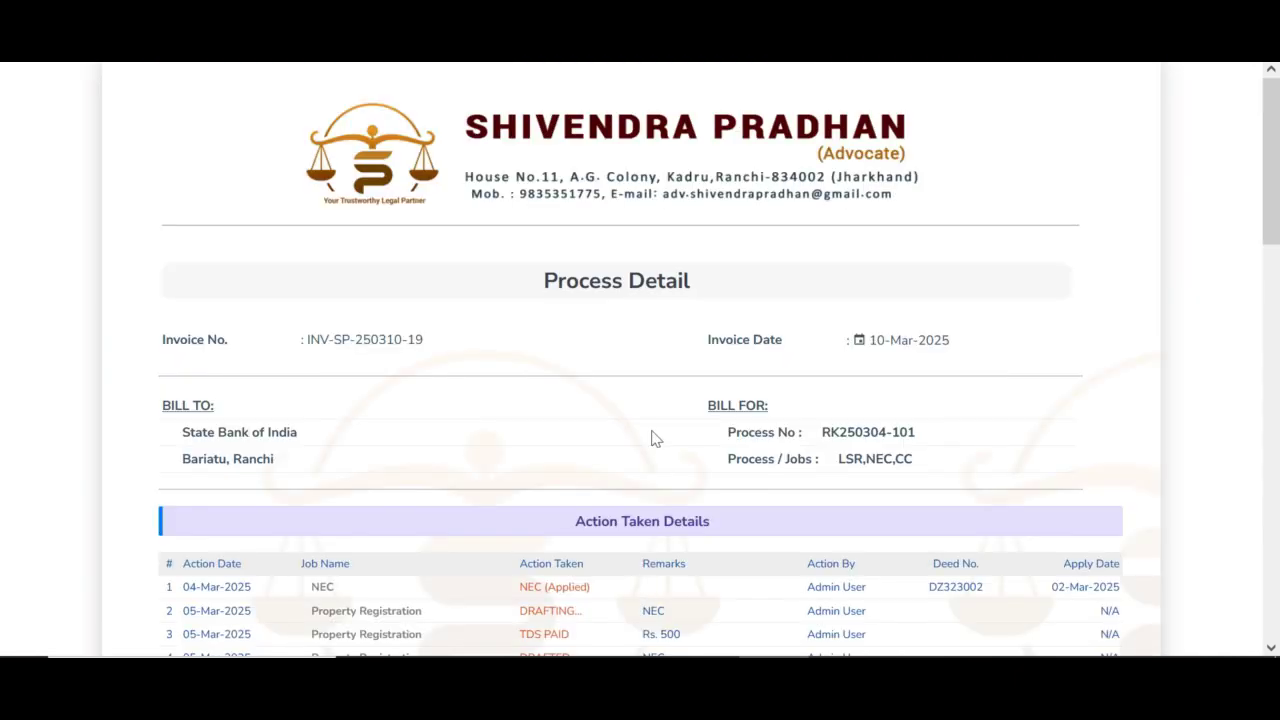
scroll(651, 430, "down", 3)
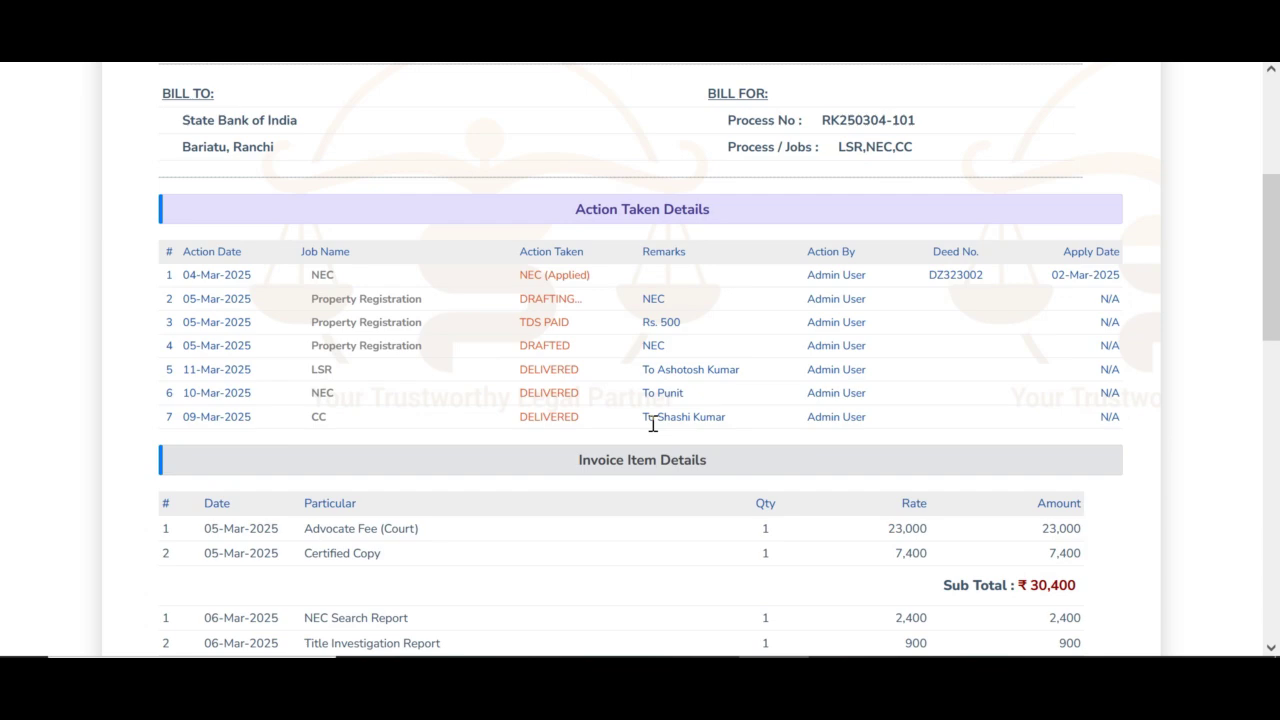
scroll(651, 424, "down", 8)
scroll(653, 427, "up", 4)
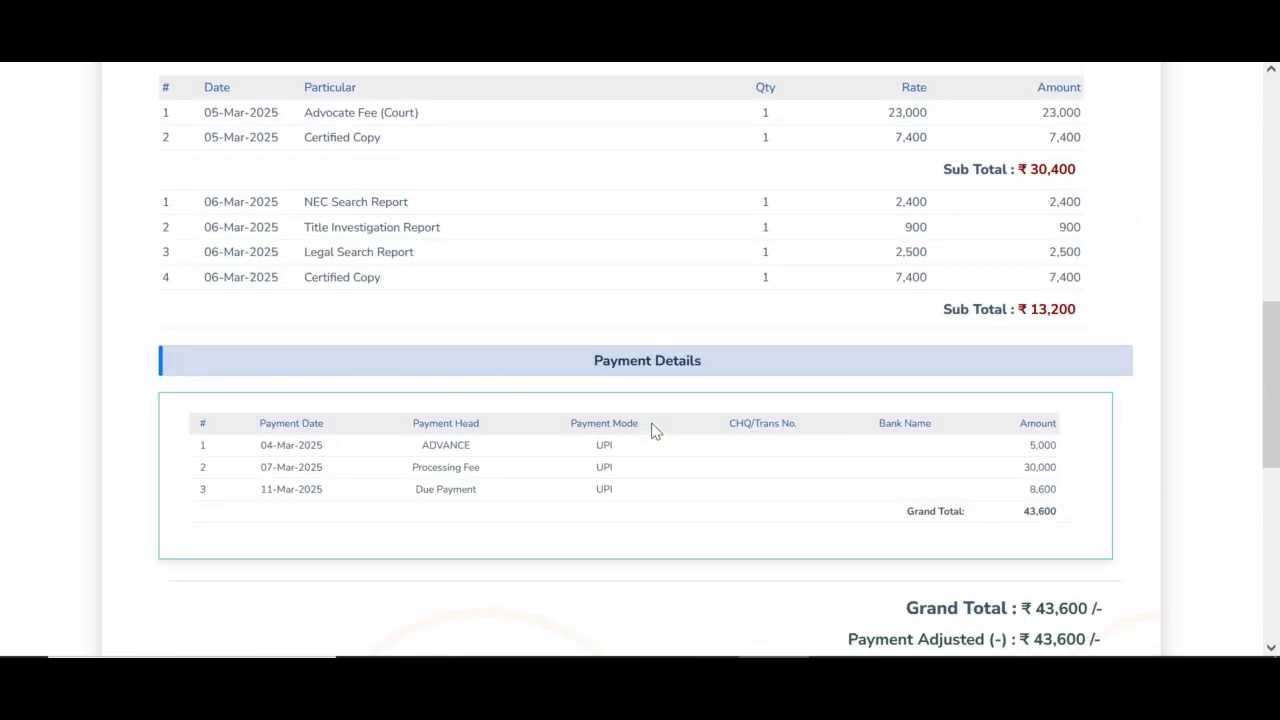
scroll(653, 430, "up", 10)
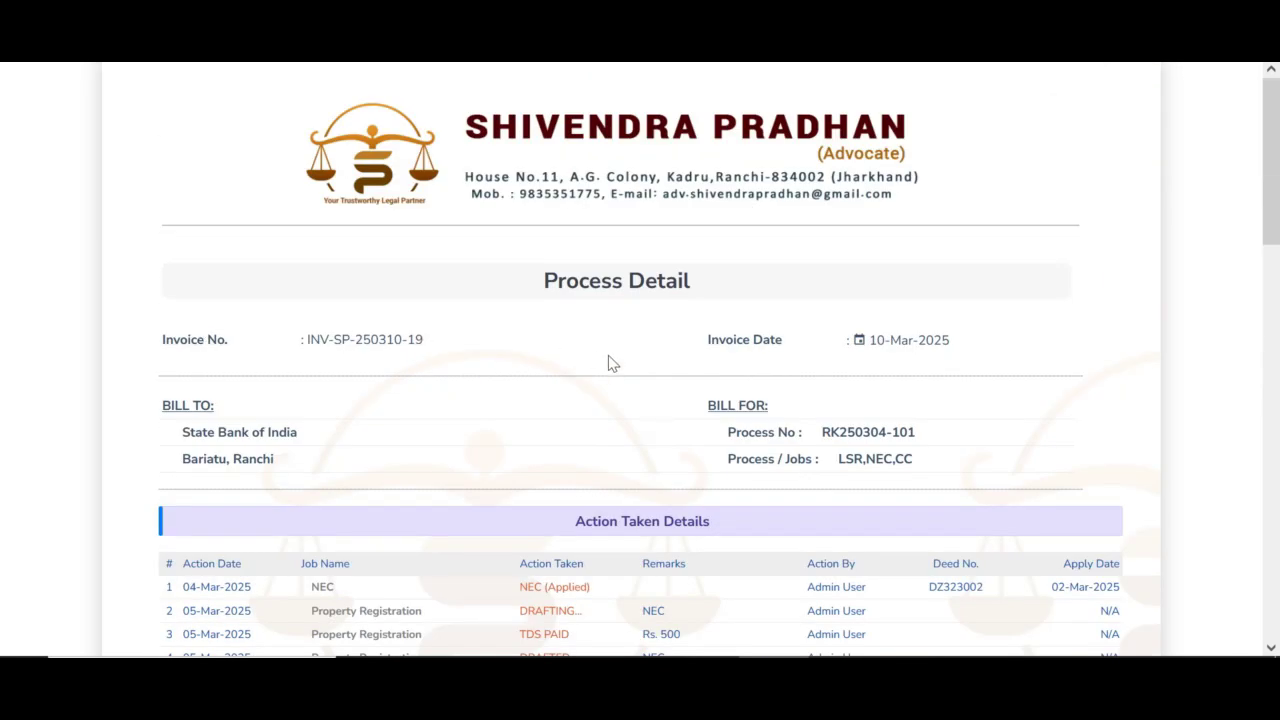
scroll(607, 381, "down", 1)
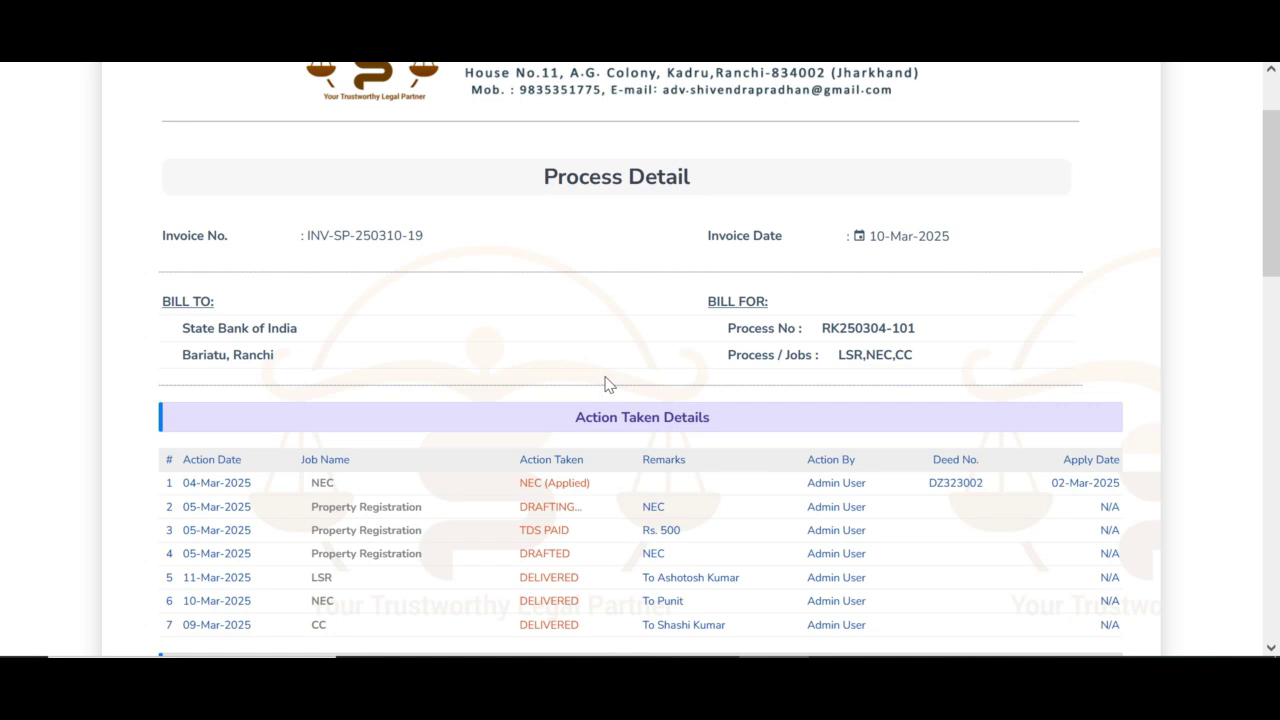
scroll(607, 384, "down", 3)
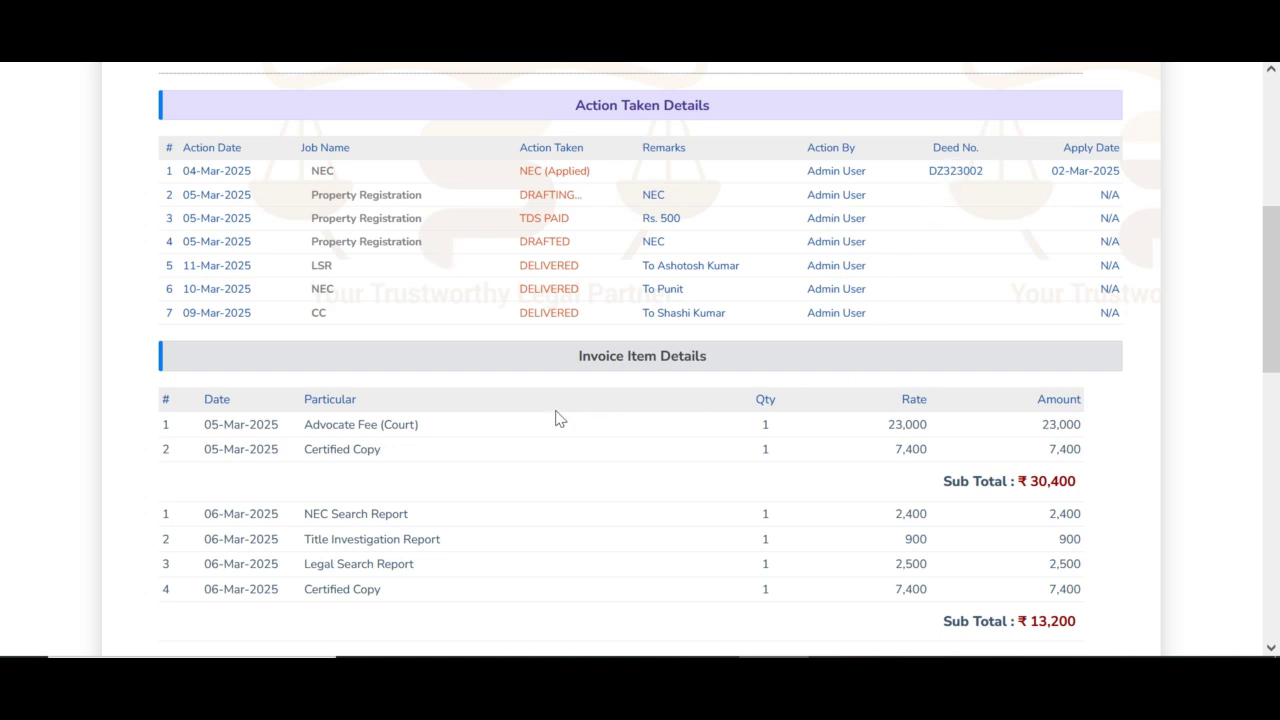
scroll(558, 418, "down", 1)
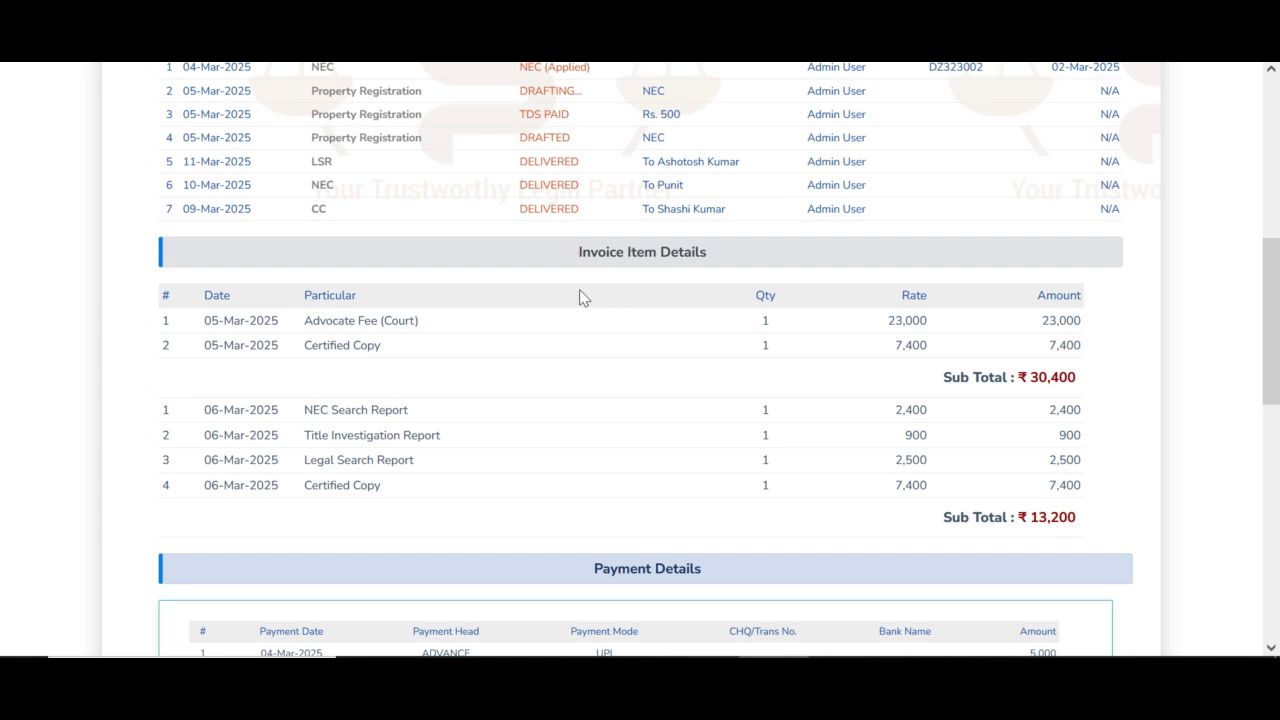
scroll(582, 298, "down", 2)
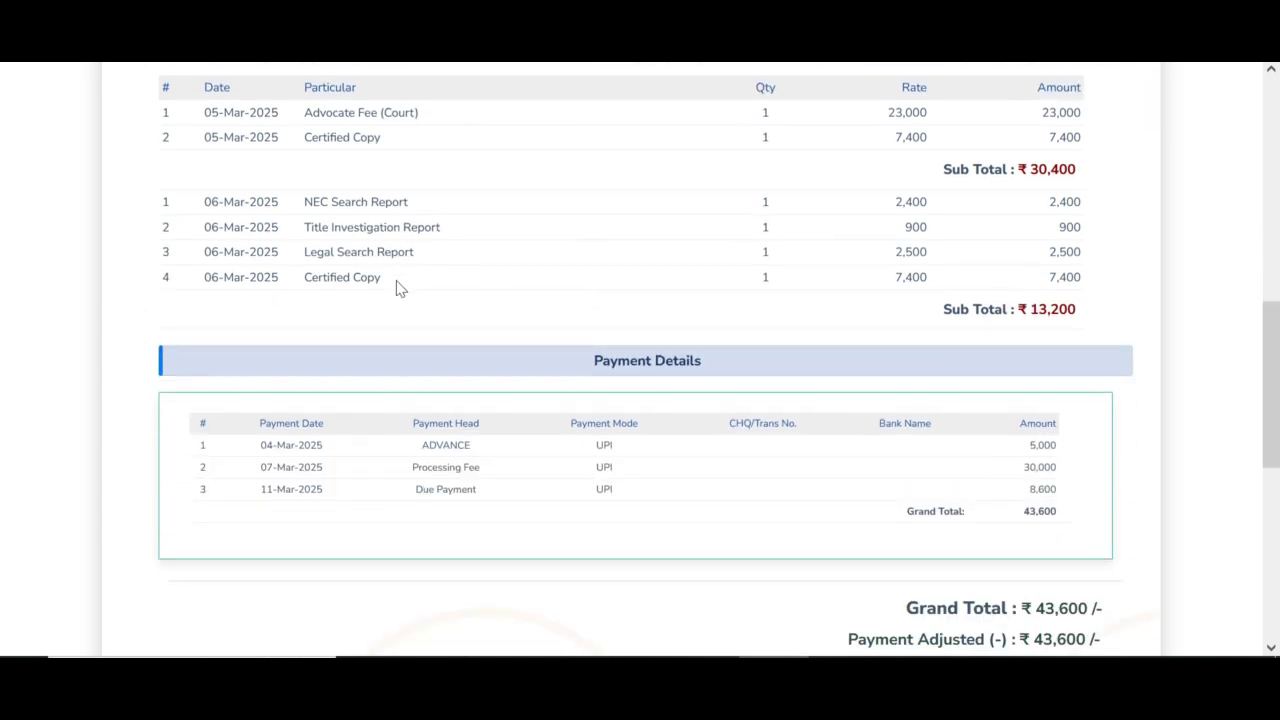
scroll(975, 206, "up", 1)
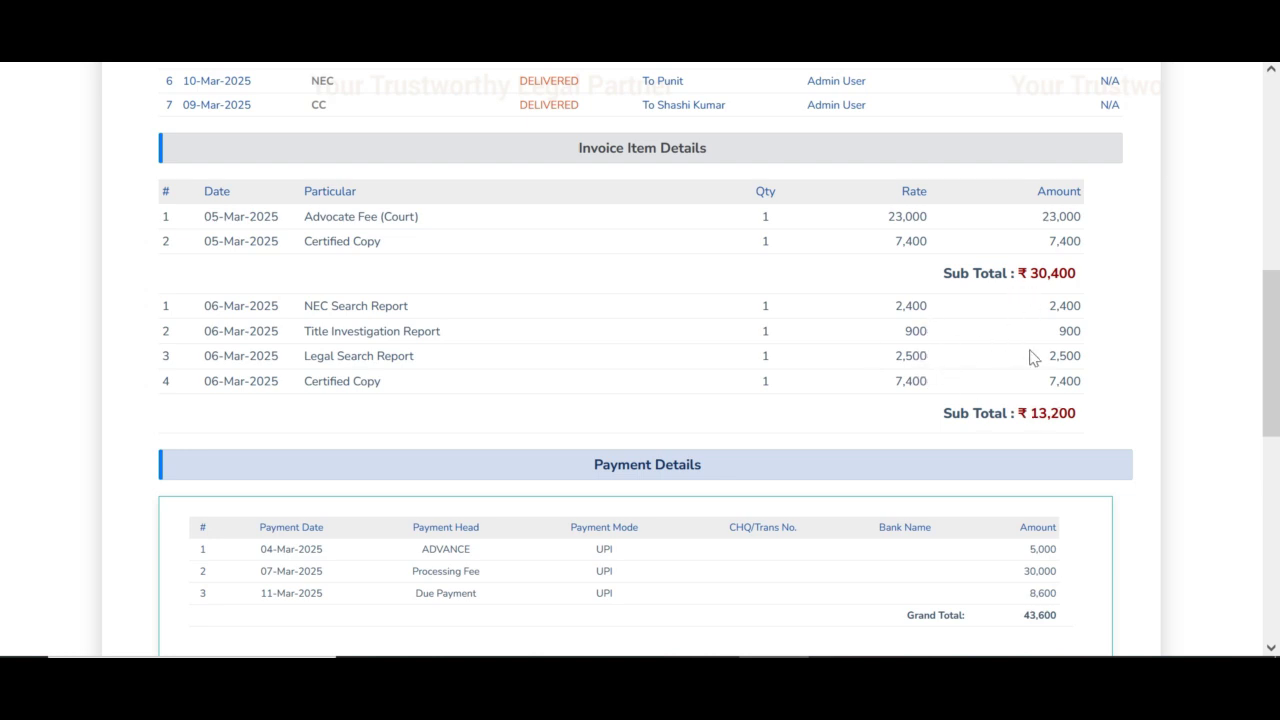
scroll(1054, 401, "down", 1)
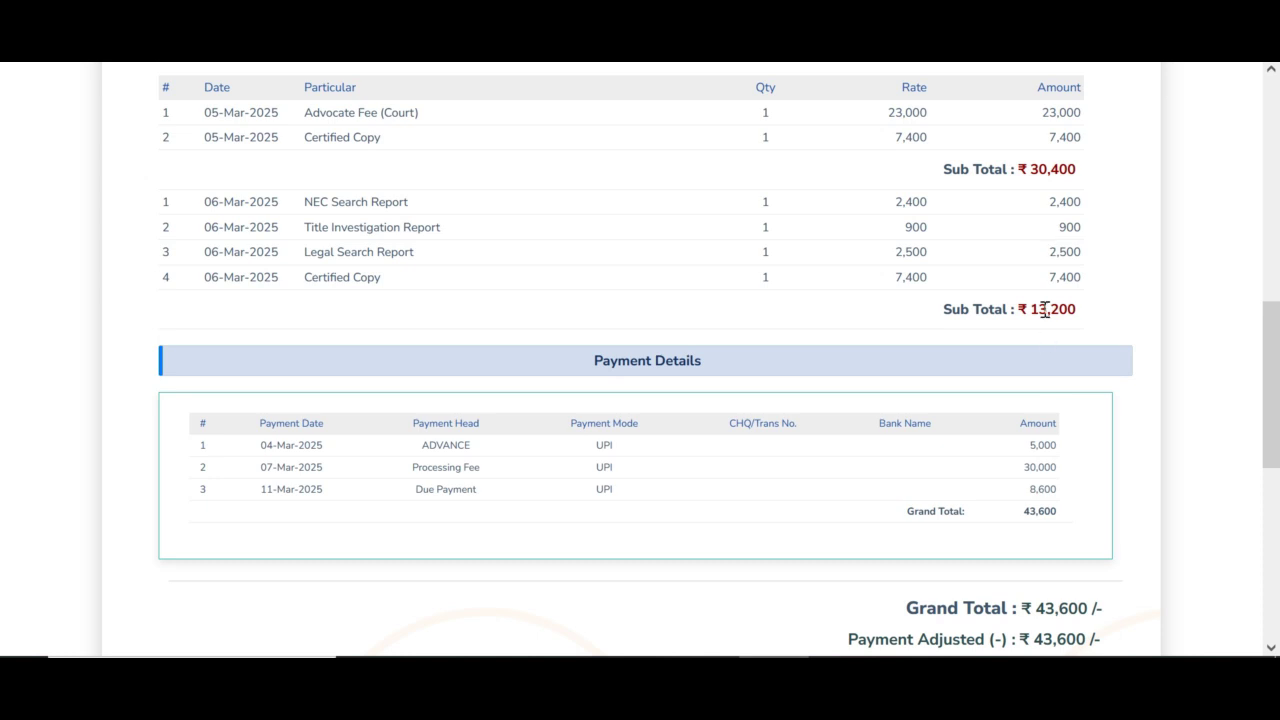
scroll(729, 374, "down", 2)
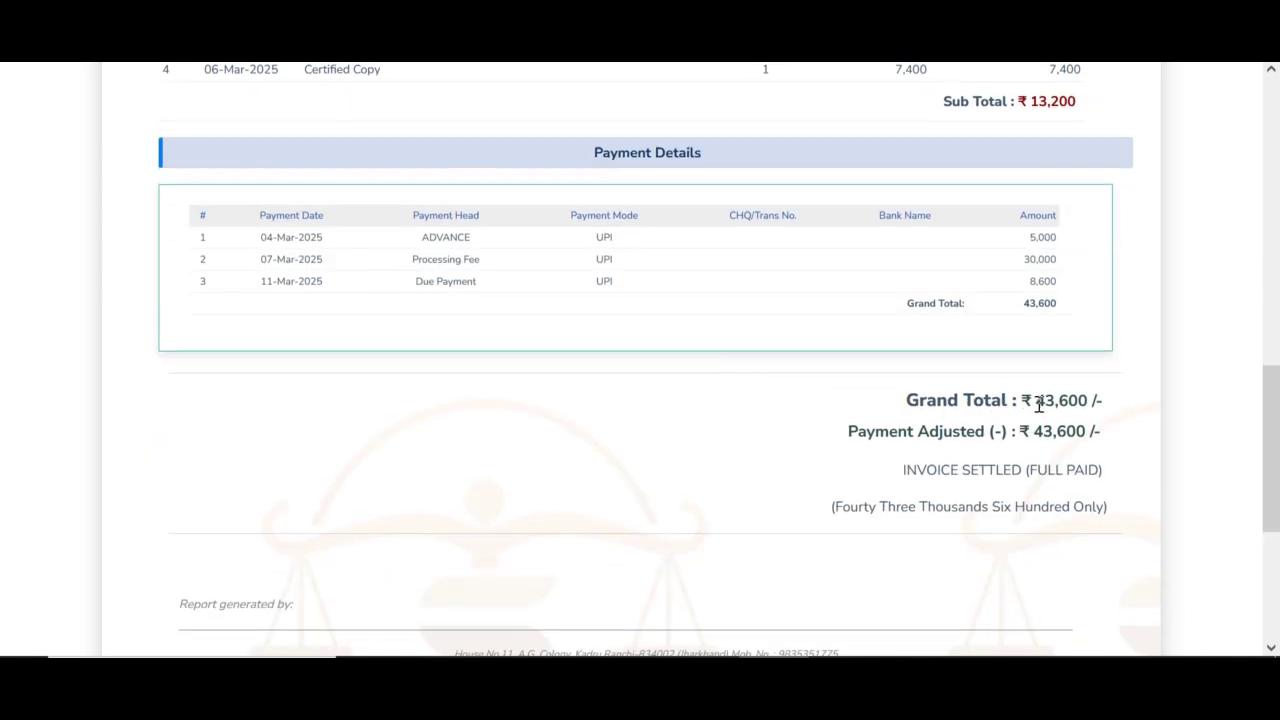
Step: Highlight the ₹43,600 grand total, the ₹43,600 payment adjusted and the payment table amounts
left_click_drag(1036, 404, 1133, 410)
left_click_drag(1034, 433, 1130, 437)
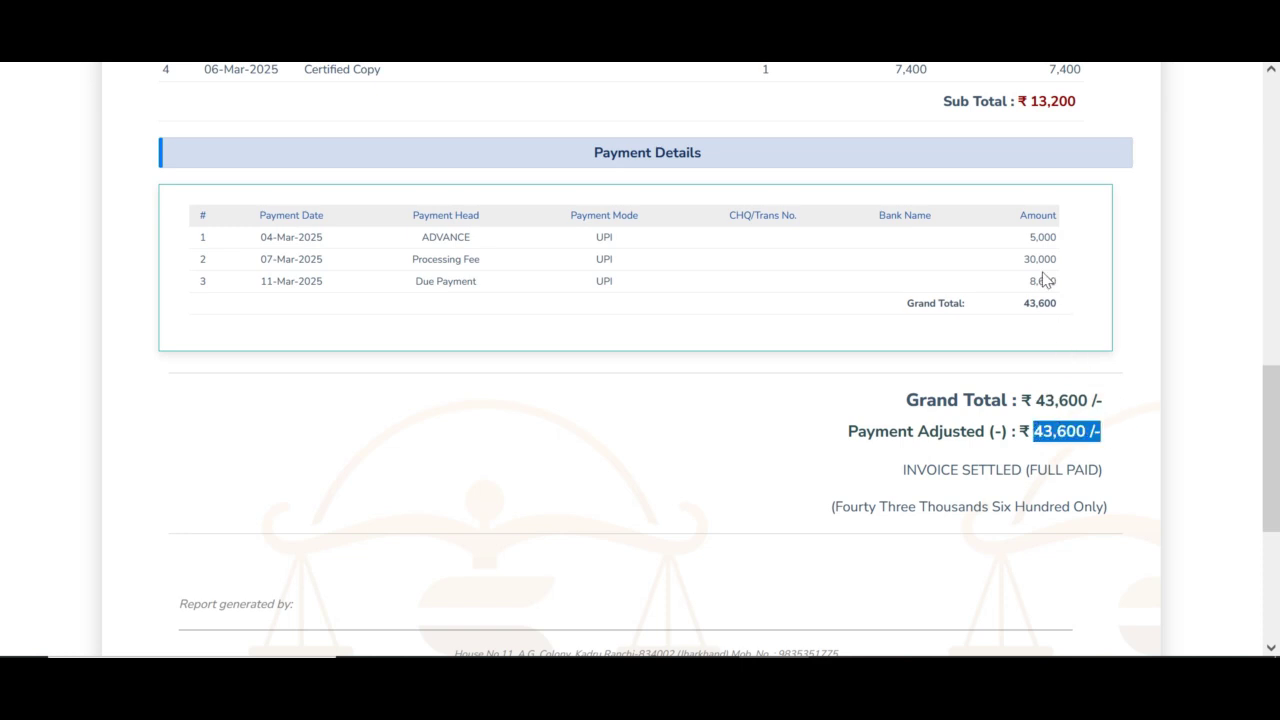
left_click_drag(1038, 237, 1043, 303)
left_click(1037, 343)
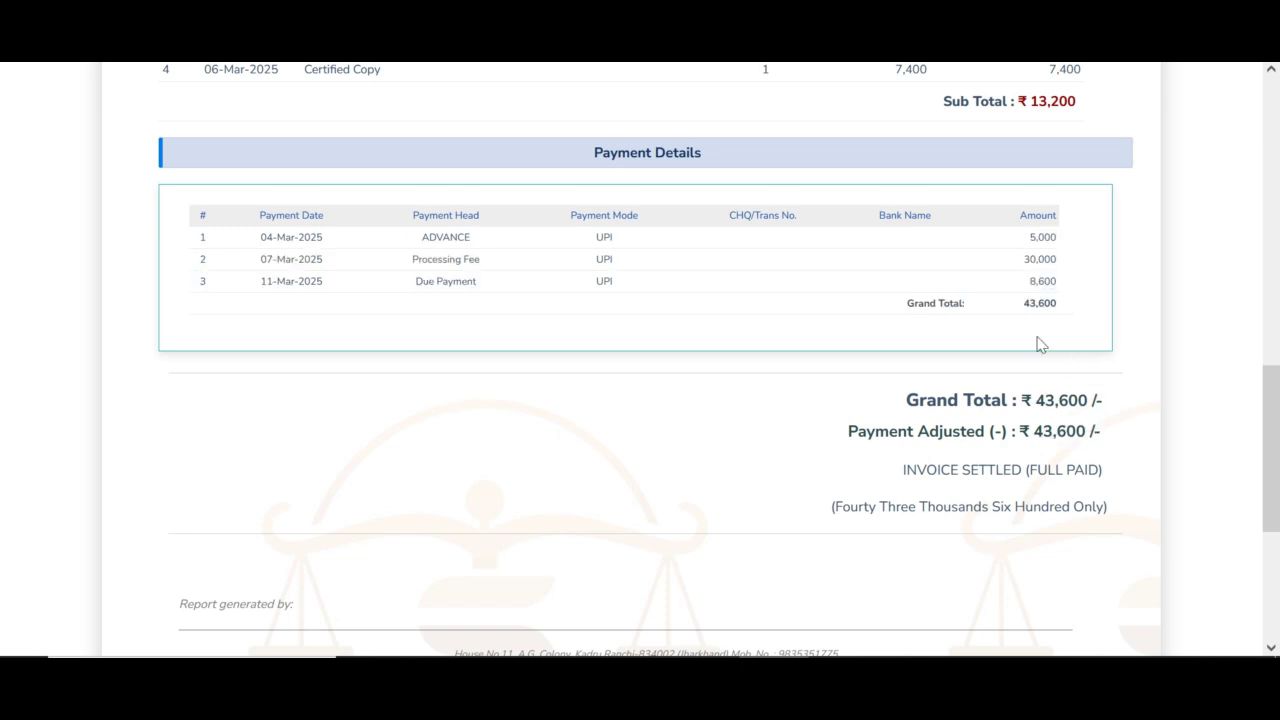
scroll(1037, 463, "down", 3)
scroll(1015, 470, "up", 5)
scroll(1015, 470, "up", 10)
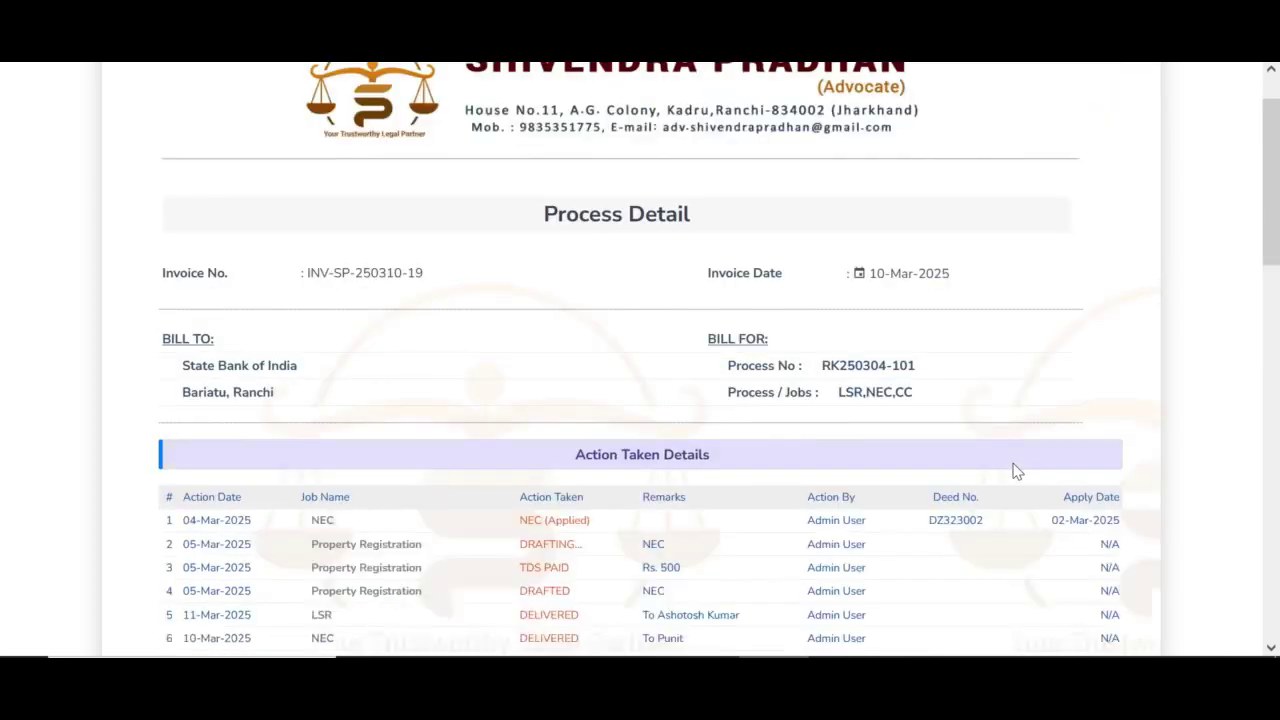
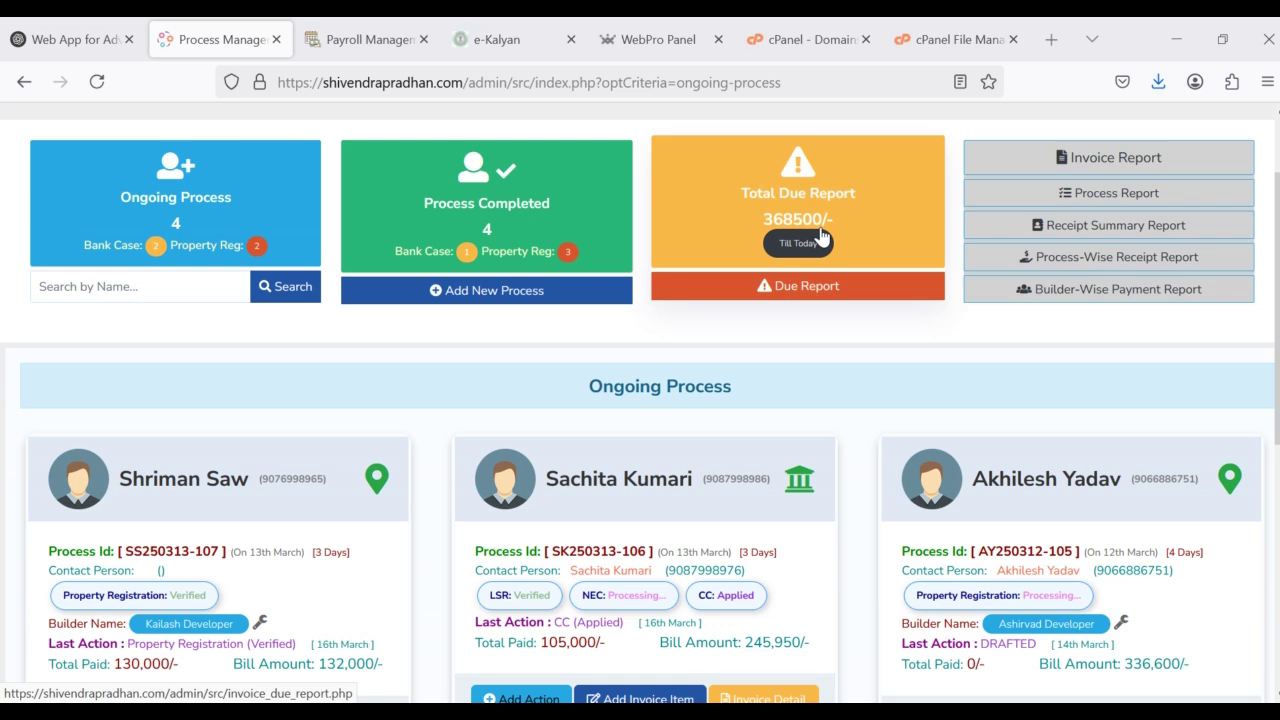
Step: Open the Invoice Due Report and highlight invoice INV-SP-250310-16
left_click(775, 287)
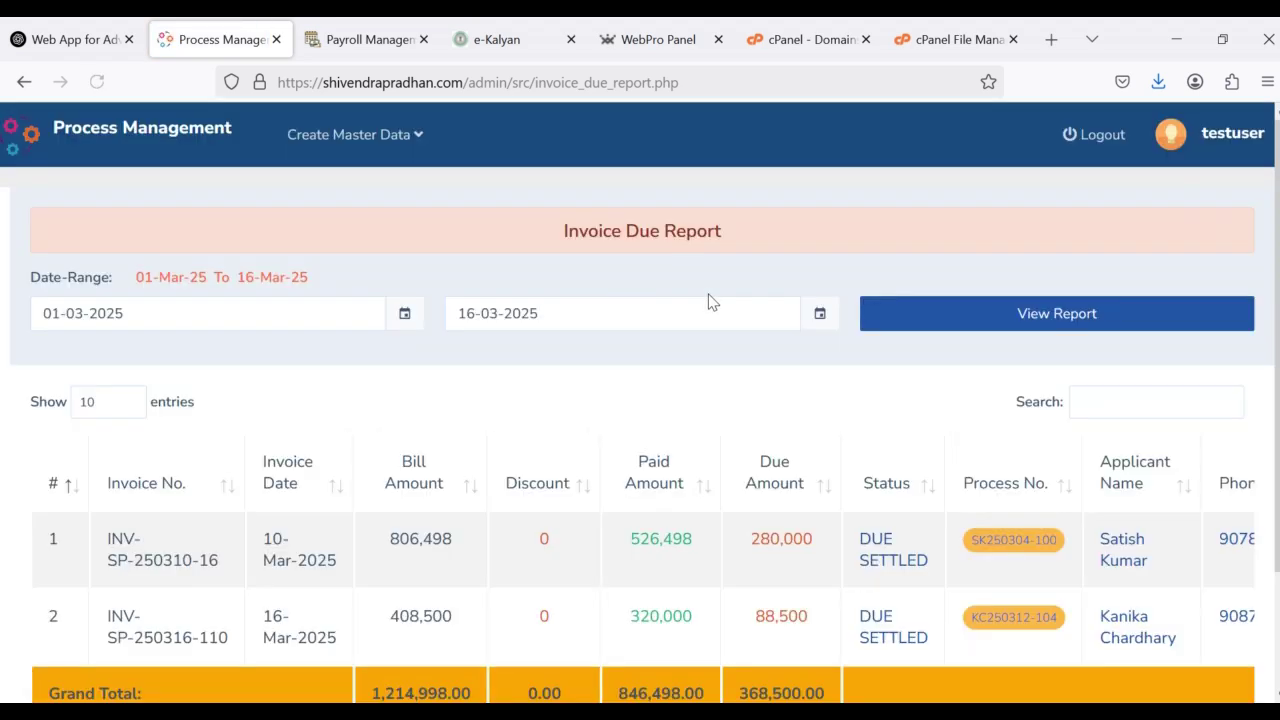
scroll(707, 308, "down", 2)
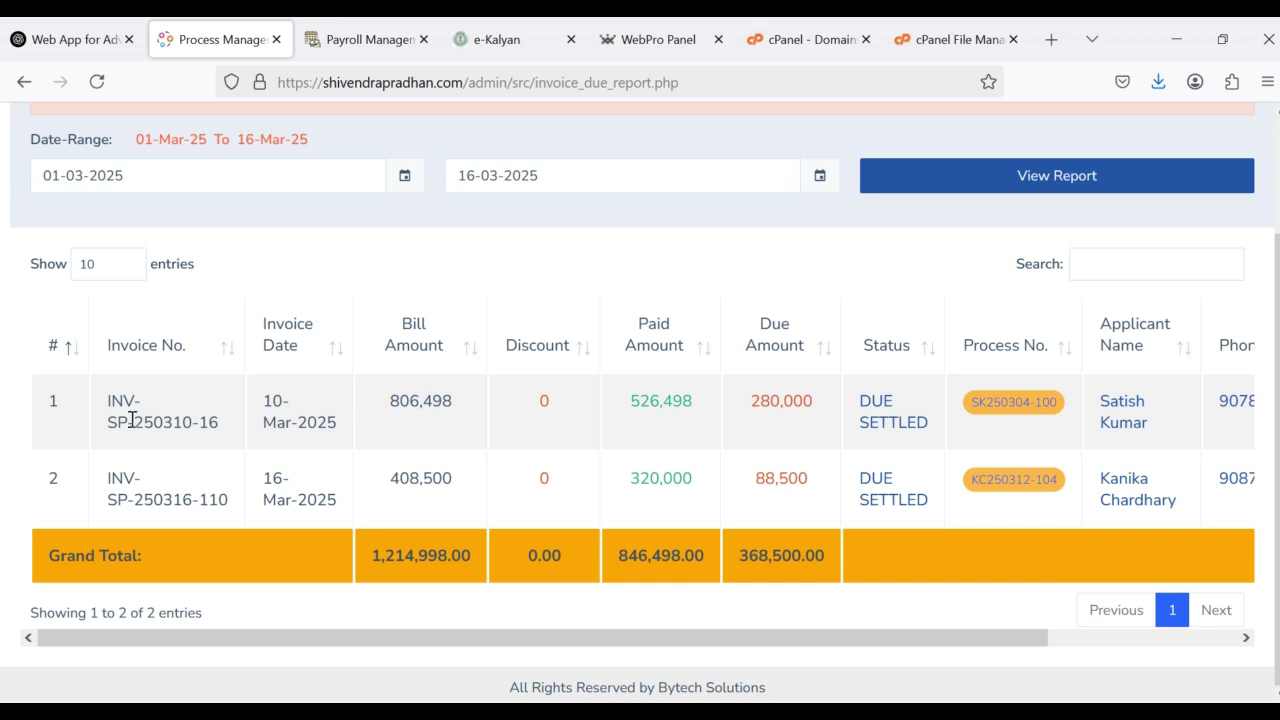
left_click_drag(108, 400, 217, 422)
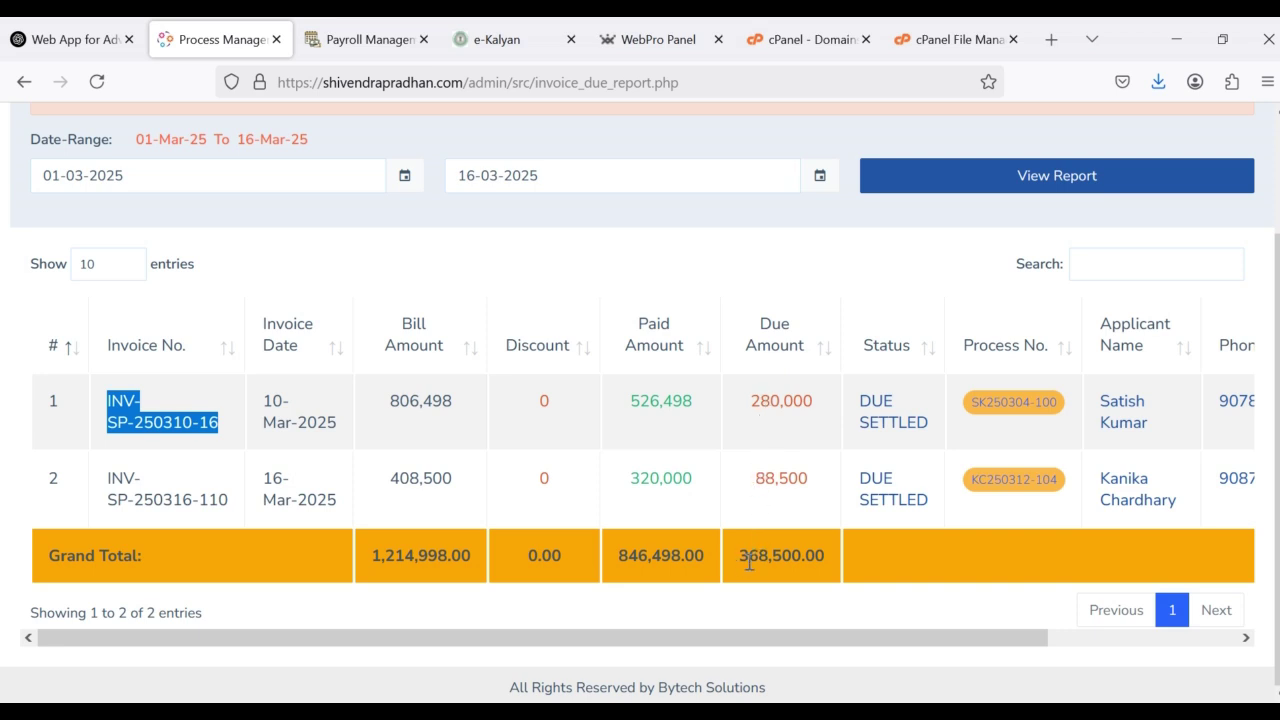
Step: Highlight the grand total due and paid amounts, then scroll right to the Process Type column
left_click_drag(741, 556, 831, 565)
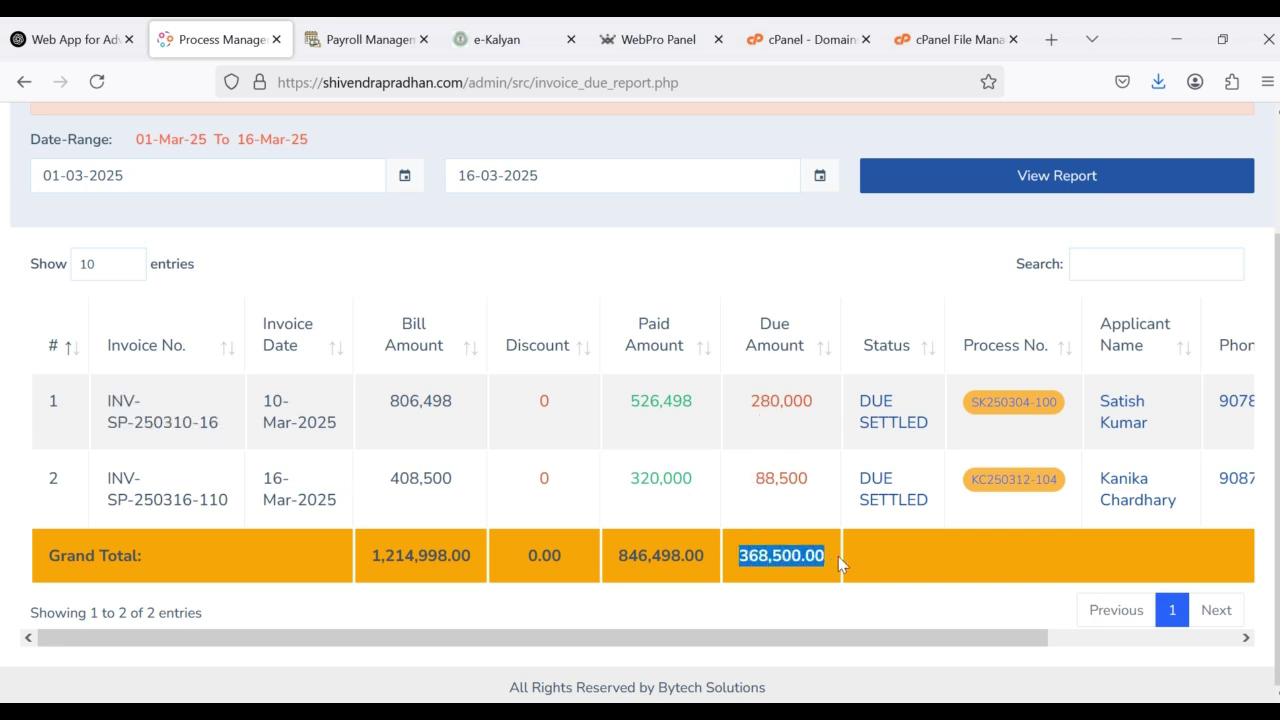
left_click_drag(622, 555, 713, 563)
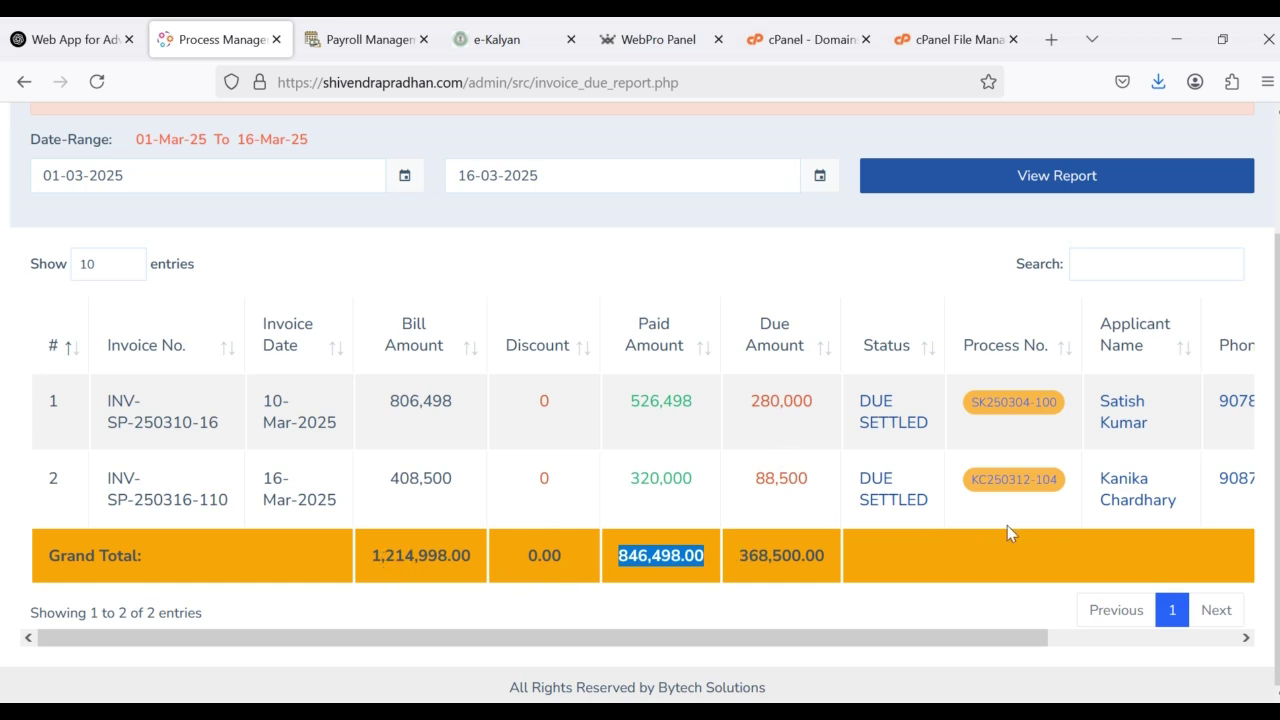
left_click_drag(1014, 642, 1265, 640)
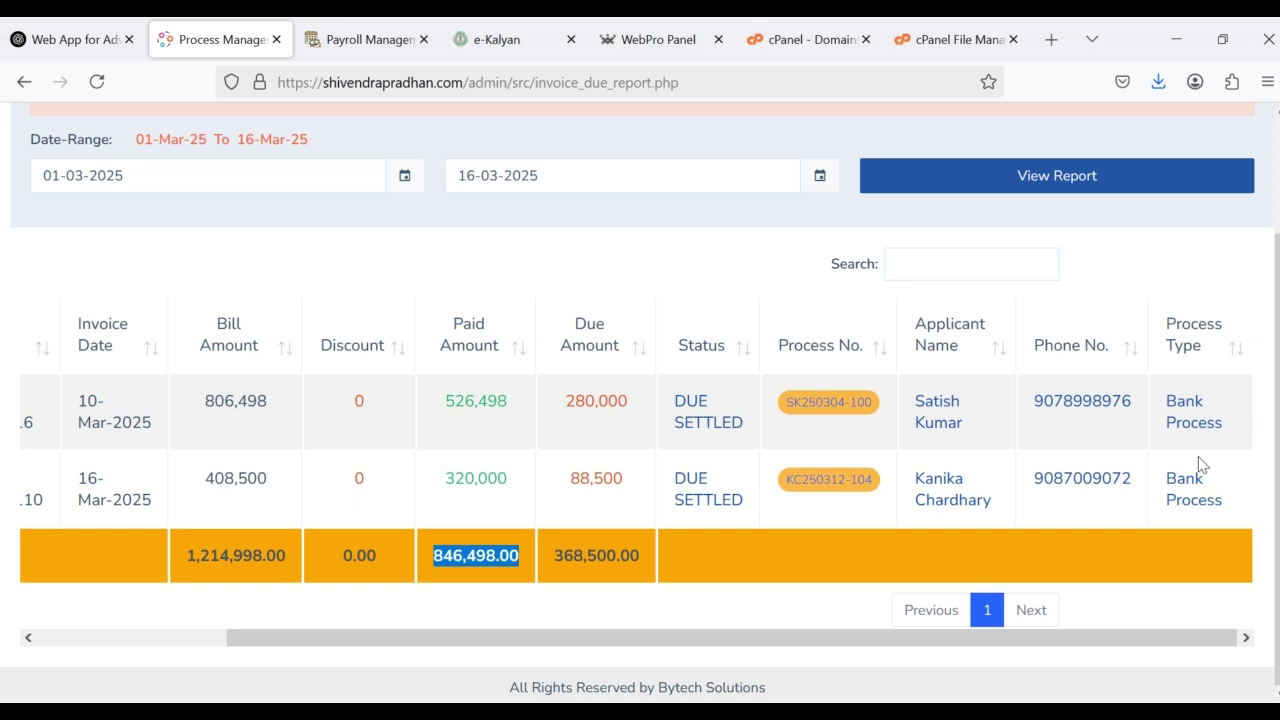
left_click(941, 268)
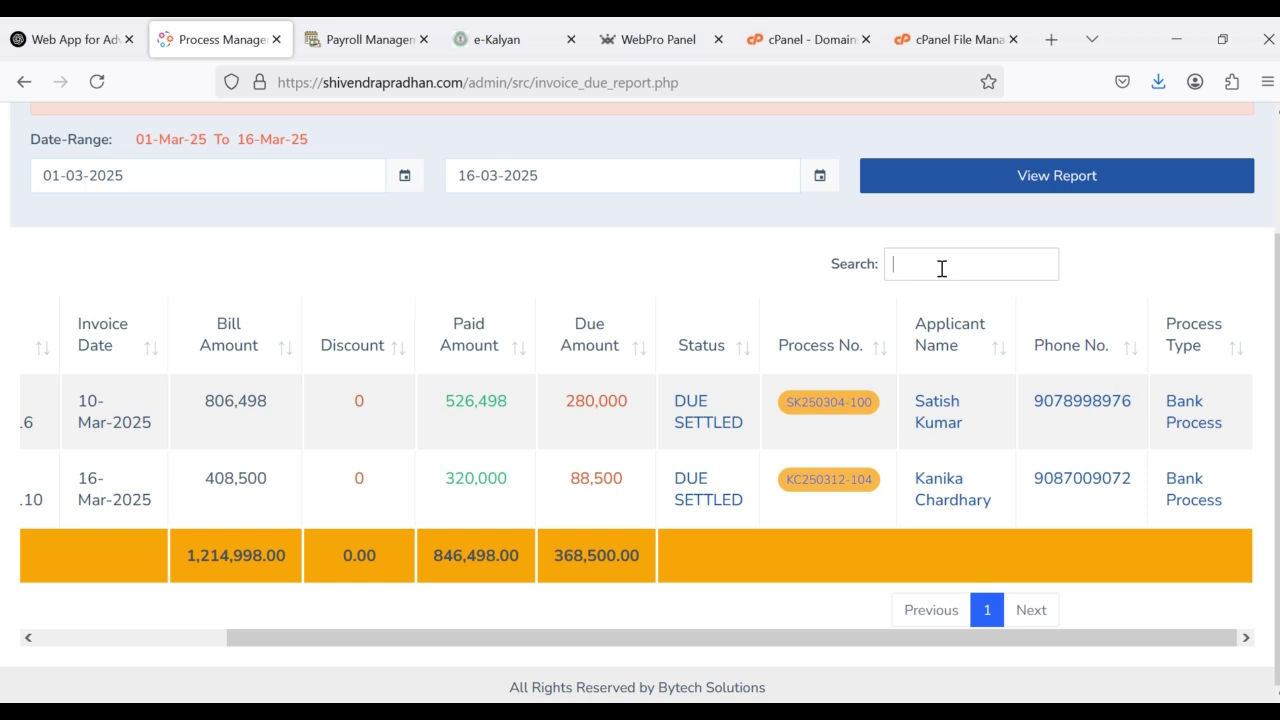
type("kanika")
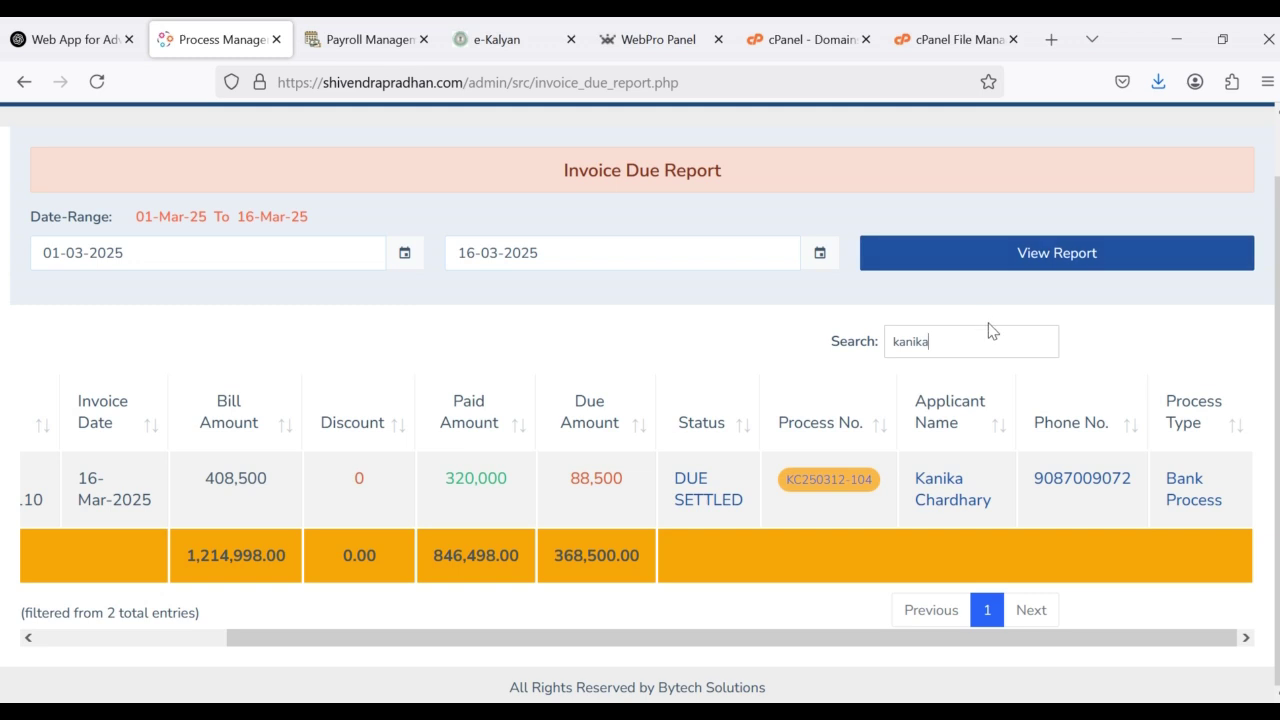
left_click_drag(930, 341, 849, 341)
key("BackSpace")
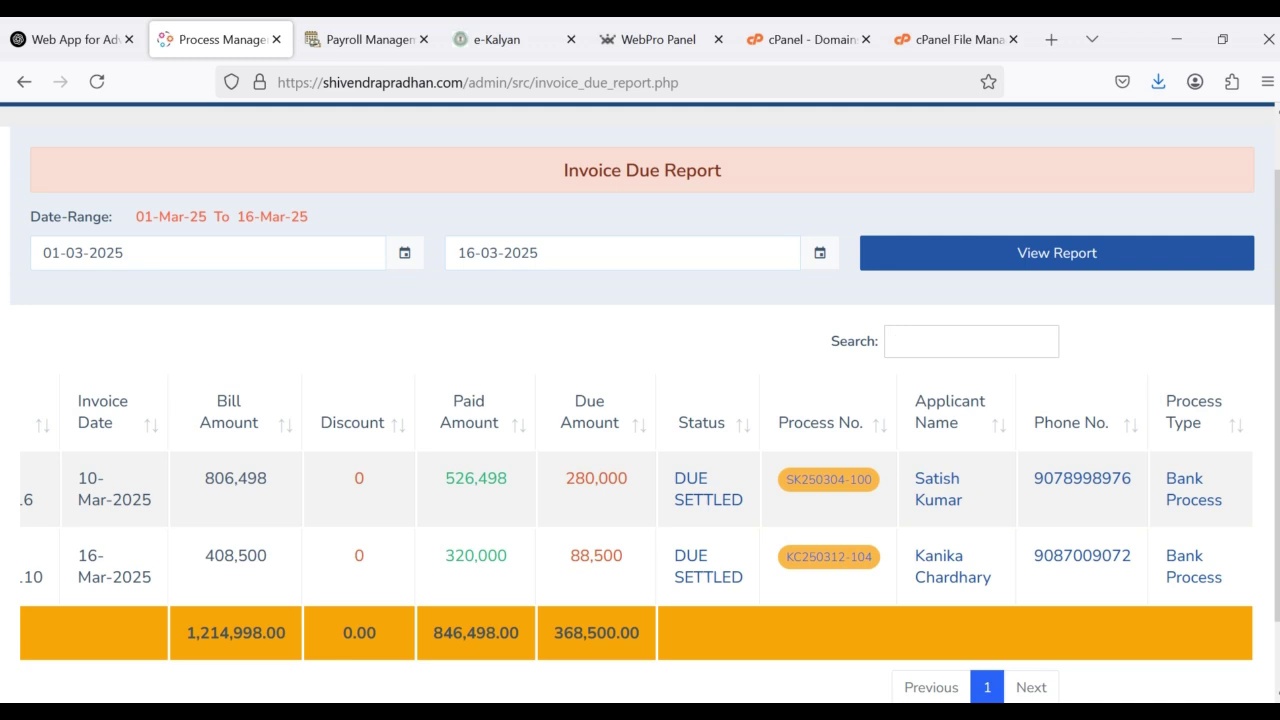
type("sa")
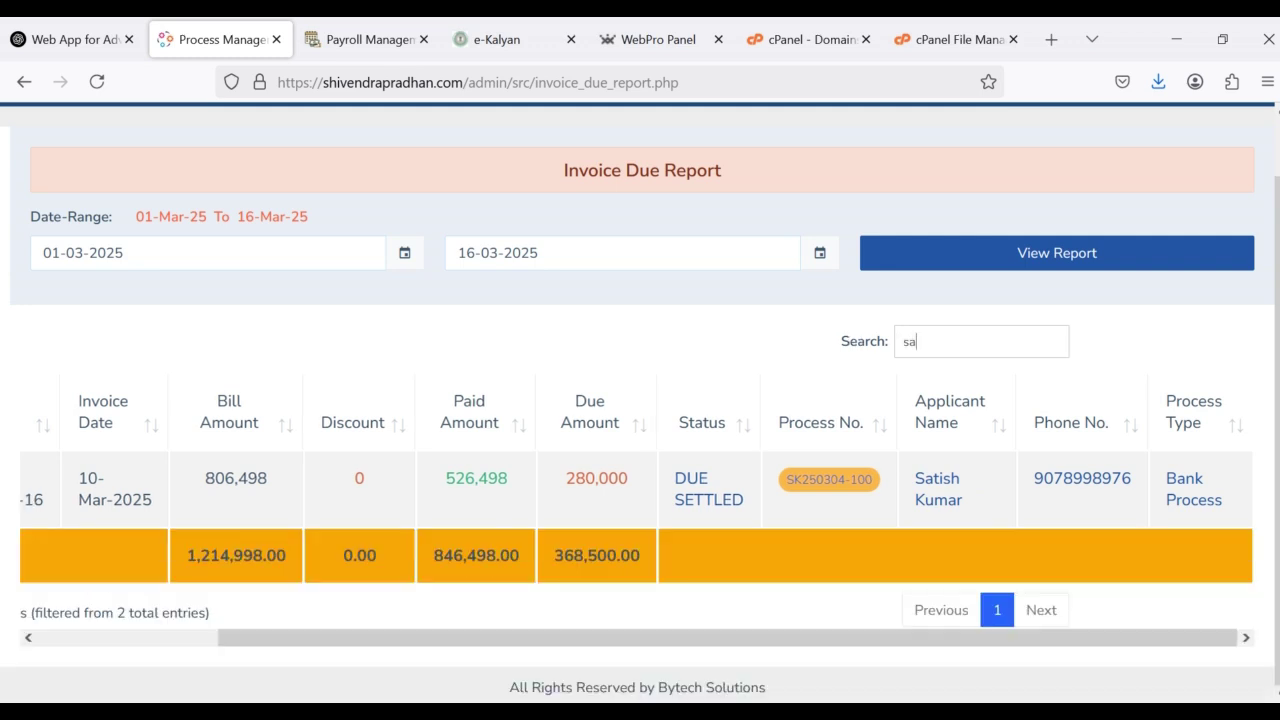
key("ctrl+a")
key("BackSpace")
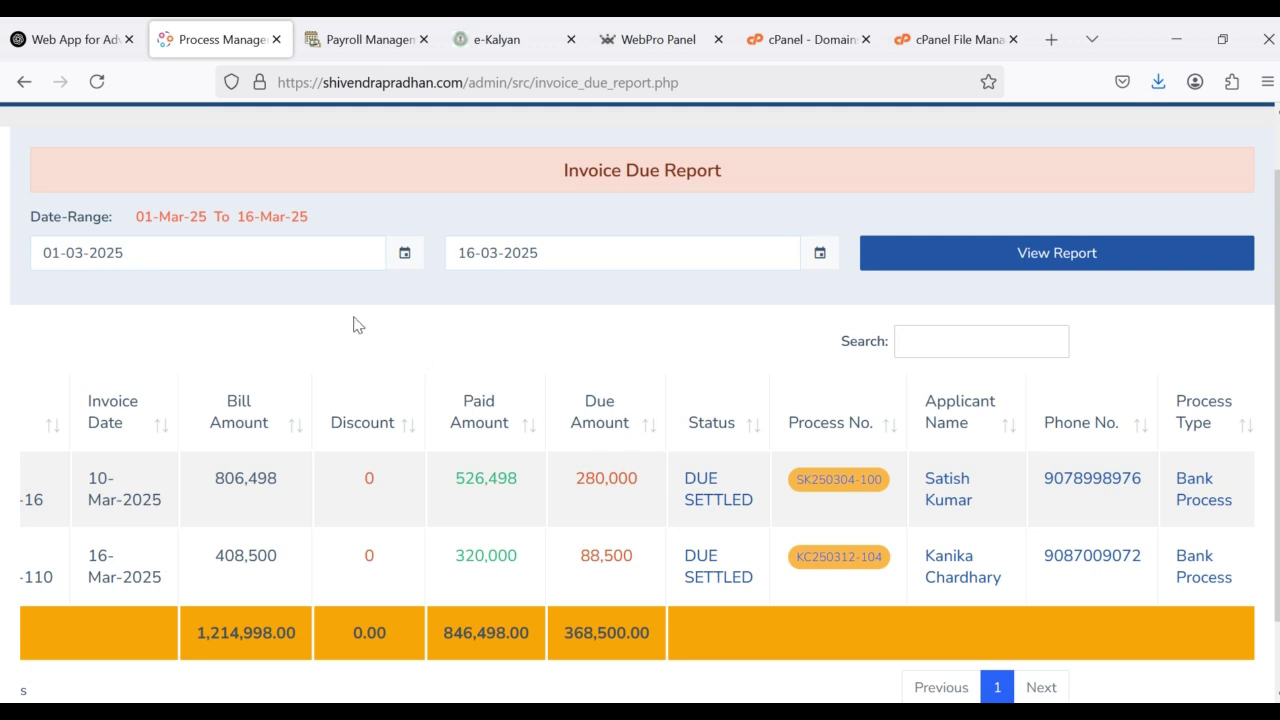
Step: Go back to the dashboard and open the full Invoice Report
left_click(23, 88)
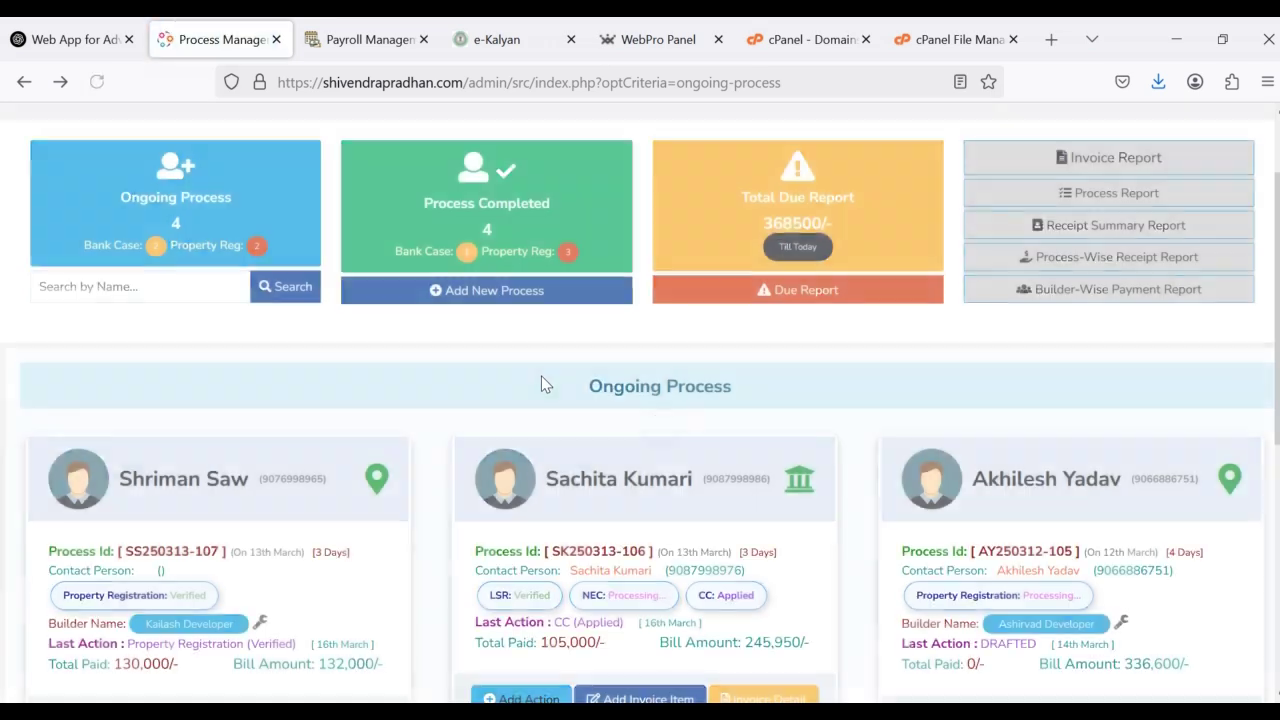
left_click(1100, 155)
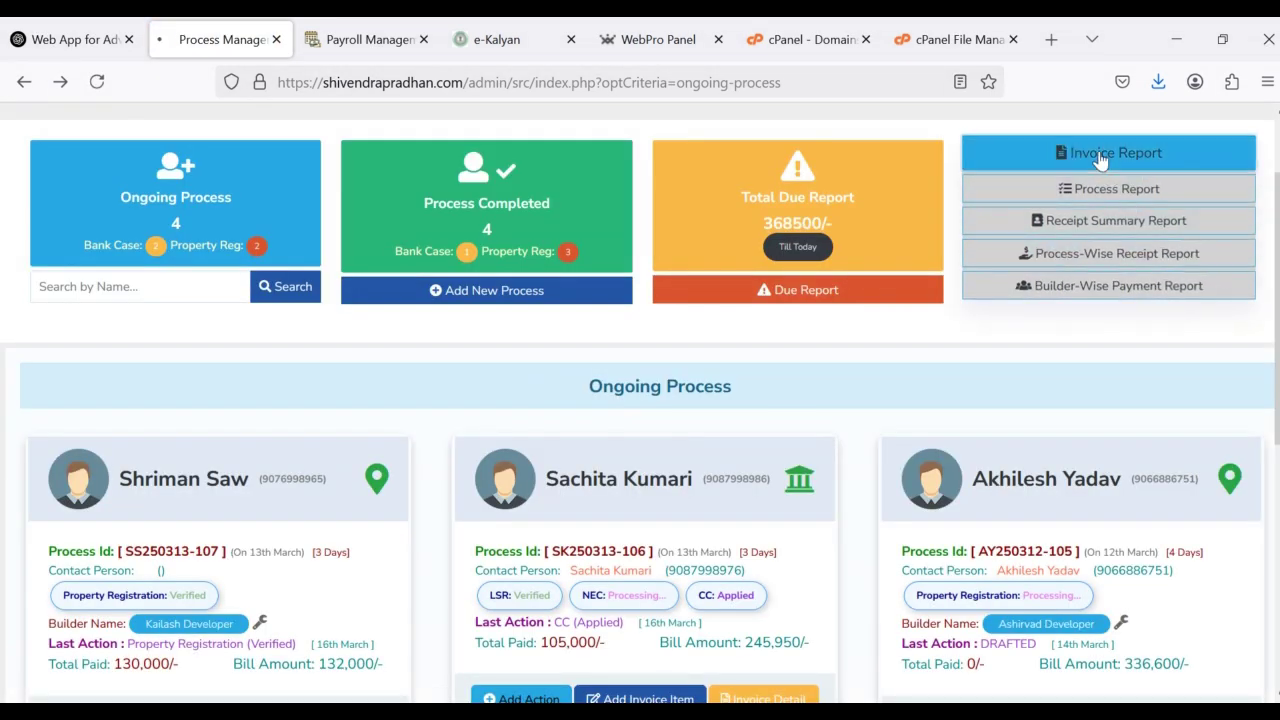
scroll(522, 437, "down", 3)
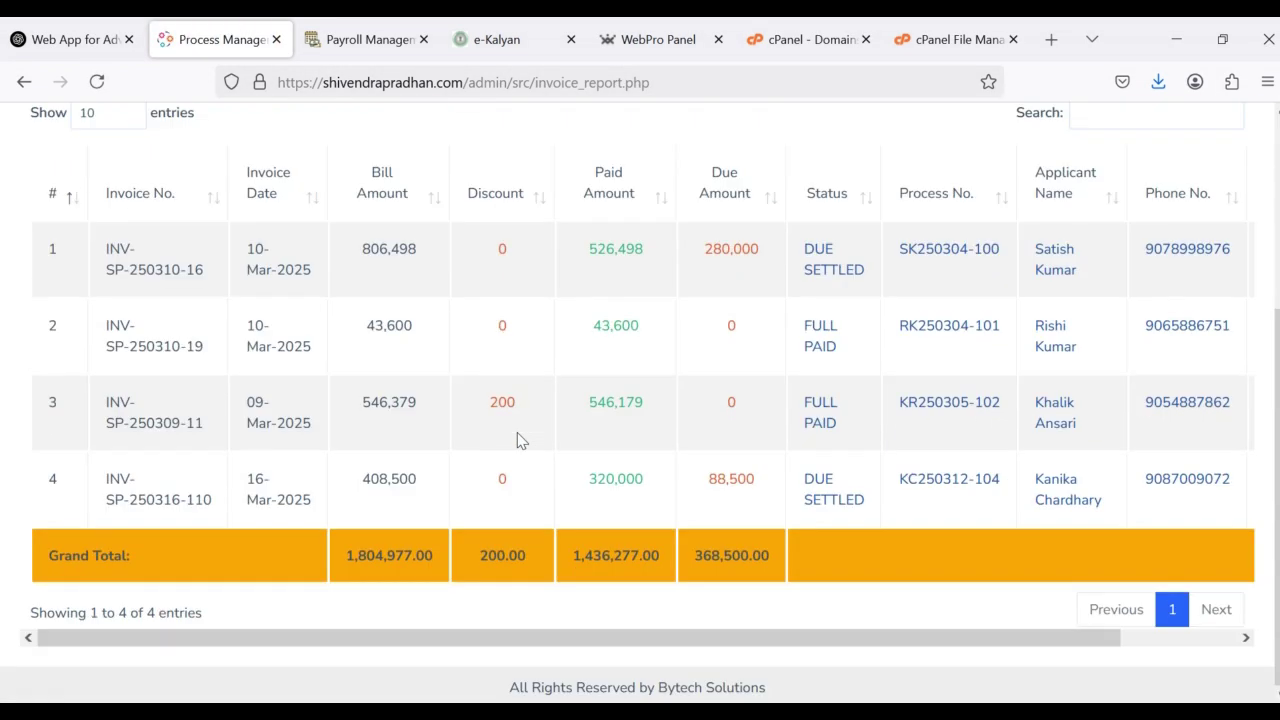
scroll(522, 437, "up", 3)
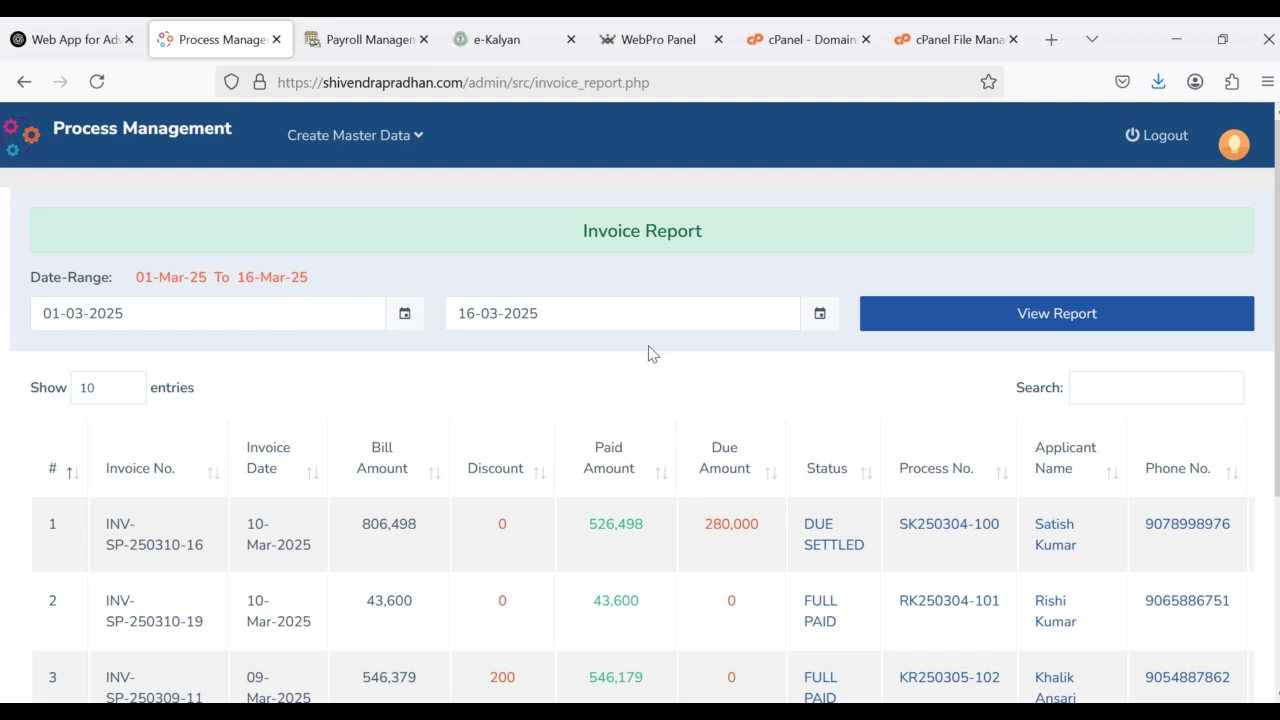
Step: Check the 01-03-2025 to 16-03-2025 start and end dates, then highlight row 3's process number and applicant
left_click(203, 314)
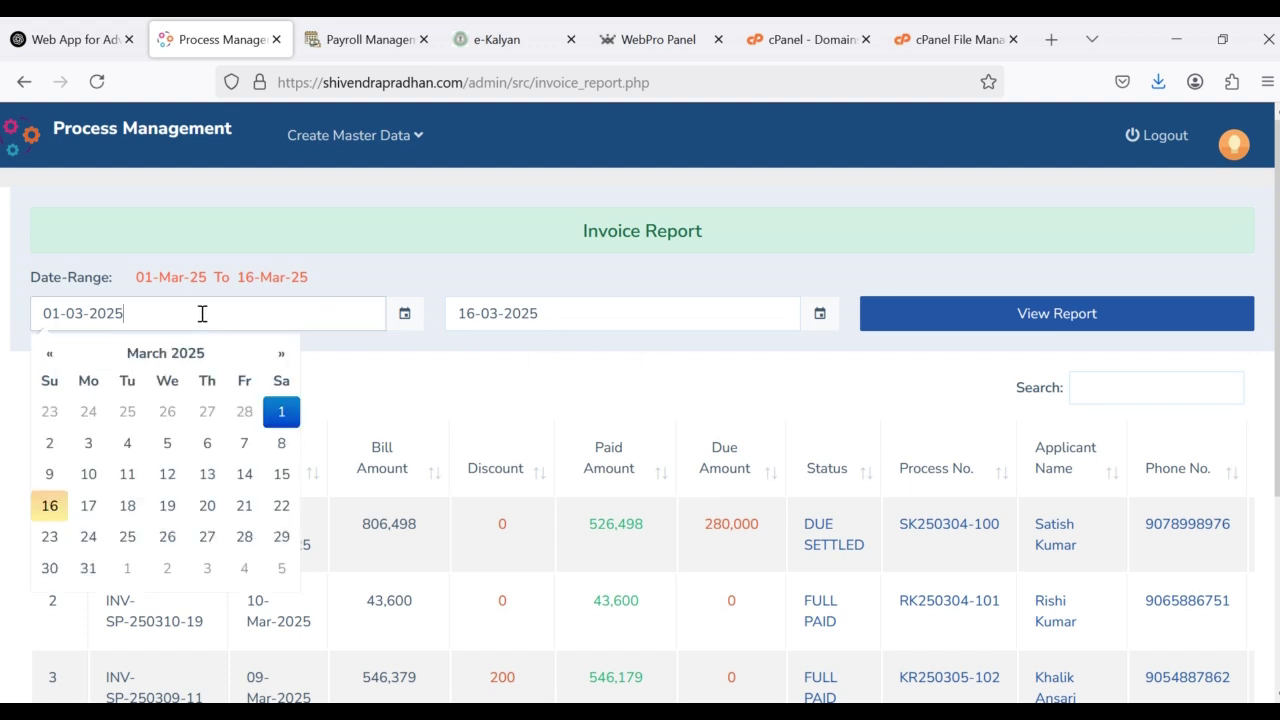
left_click(572, 316)
left_click(784, 382)
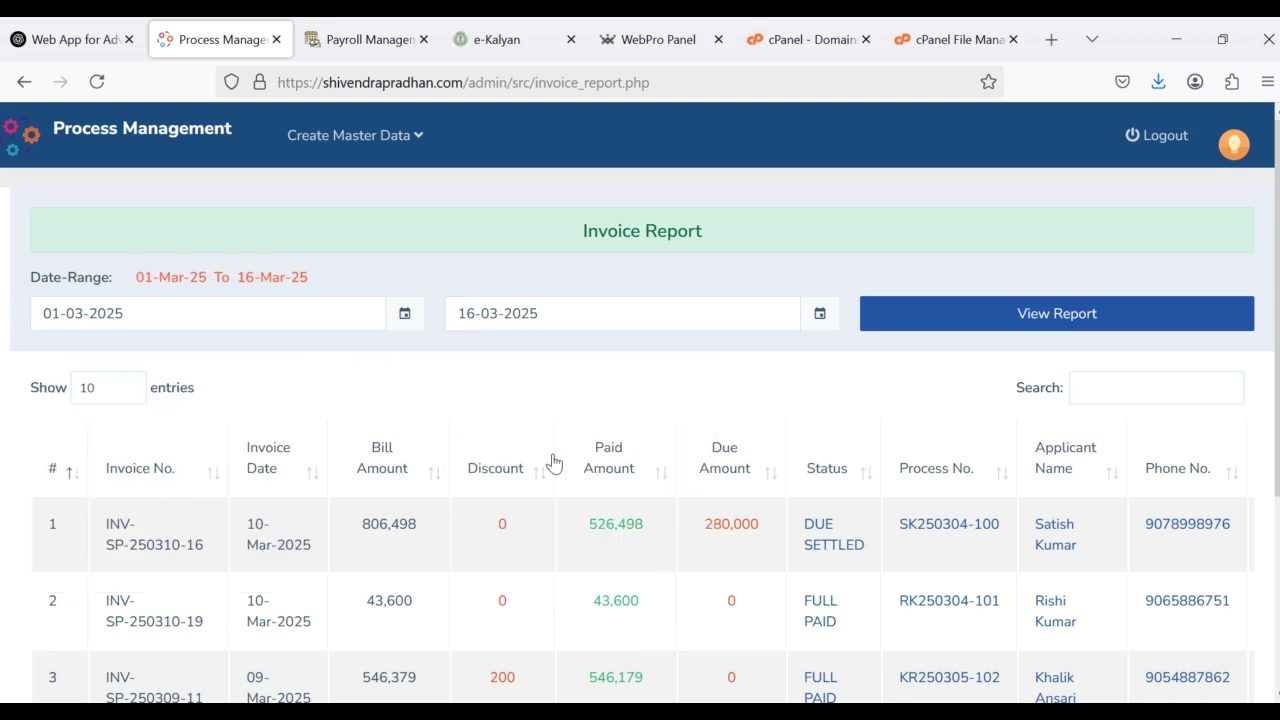
scroll(551, 460, "down", 2)
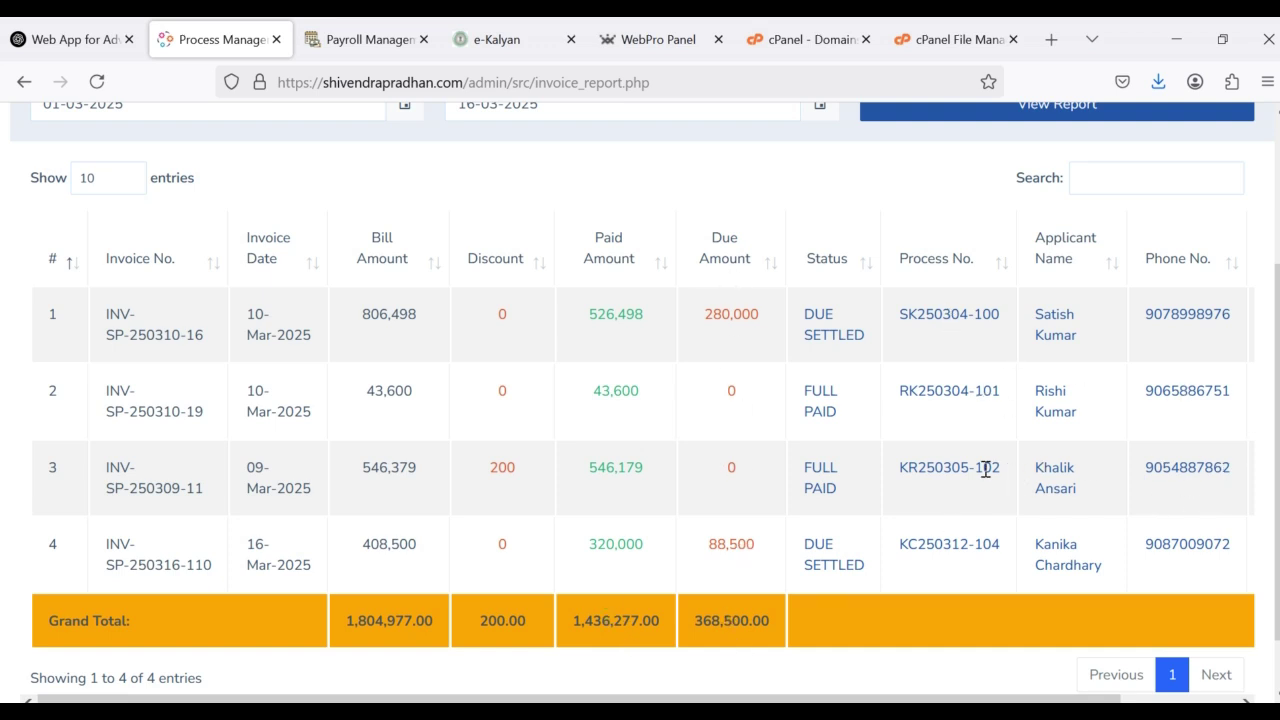
left_click_drag(908, 467, 996, 477)
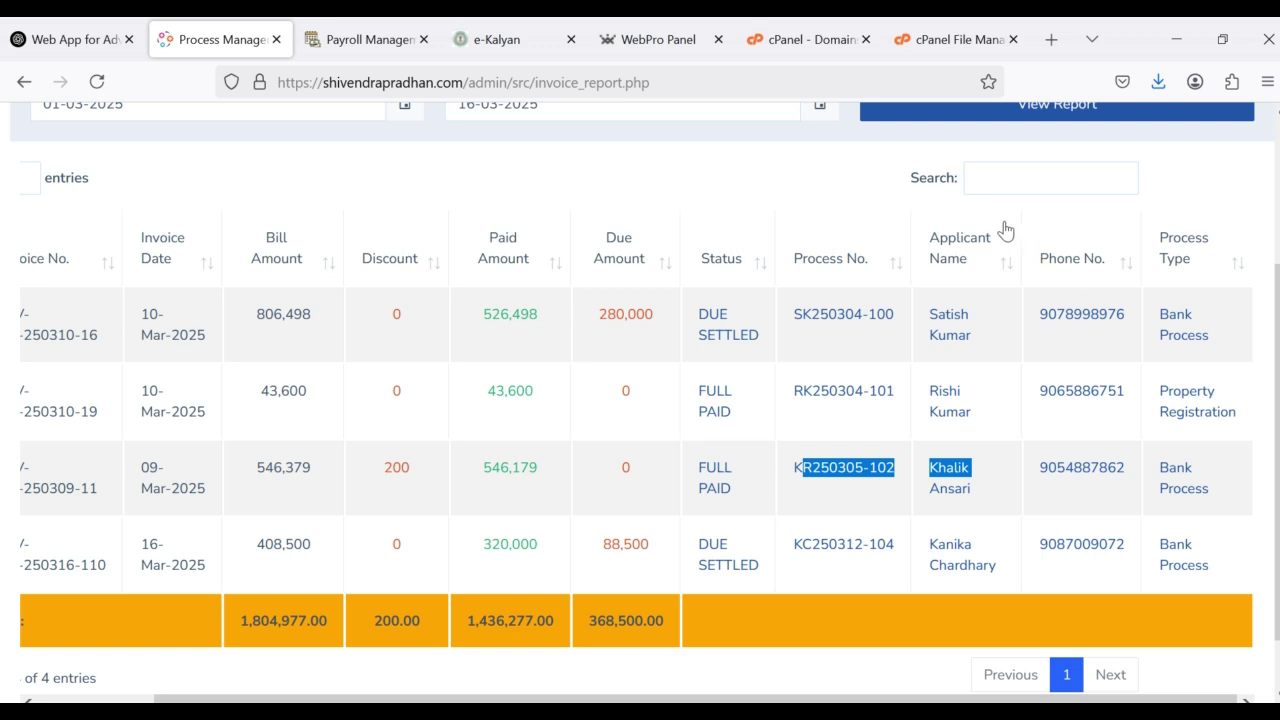
Step: Filter the Invoice Report rows with the search term 'bank'
left_click(995, 182)
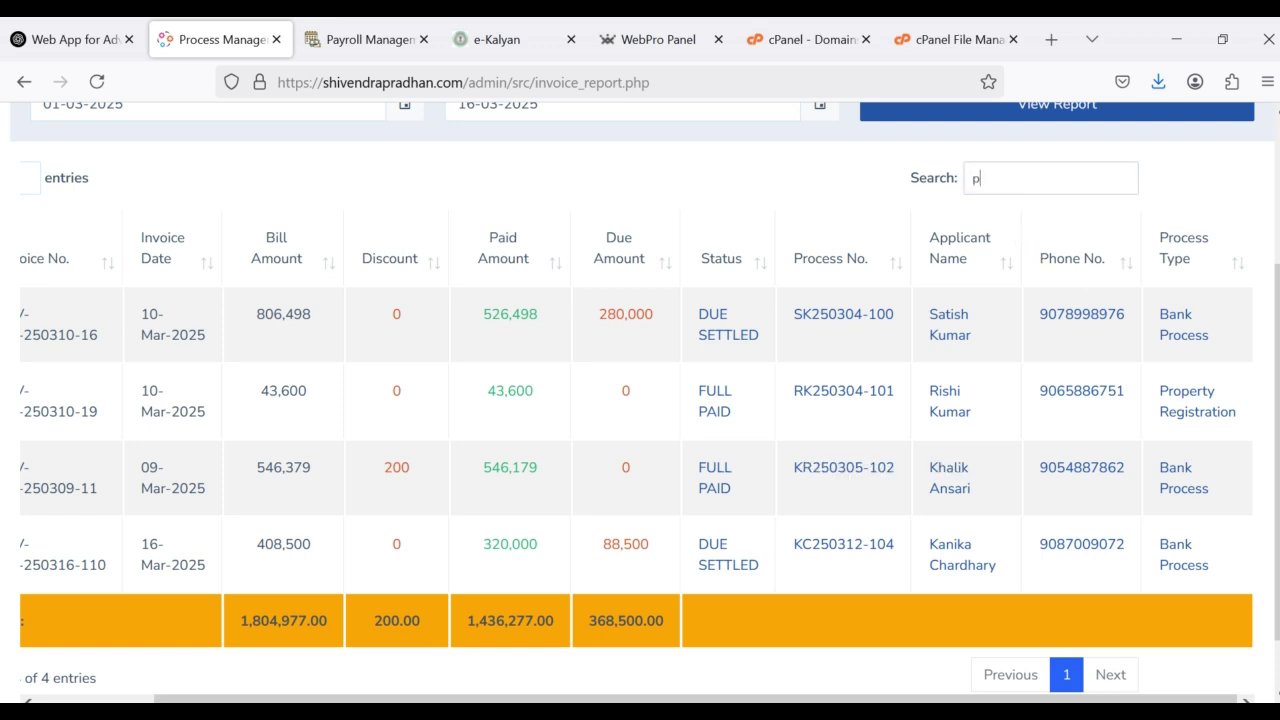
type("prot")
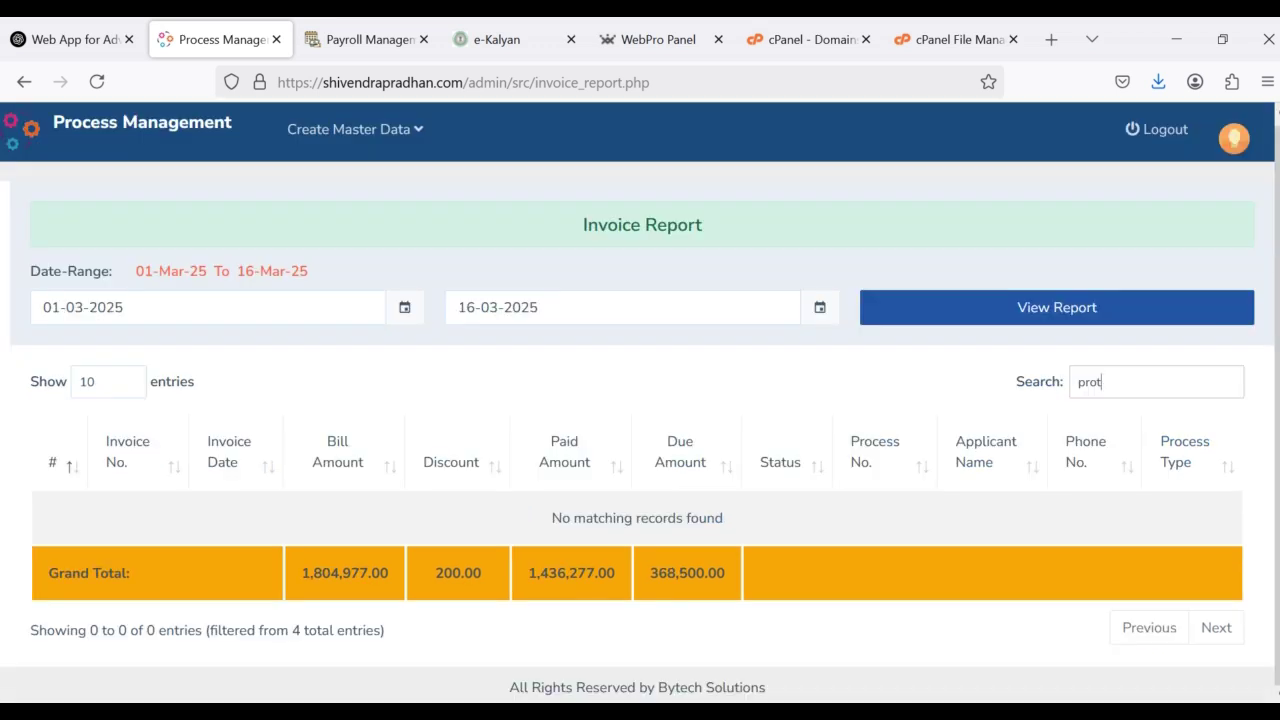
key("BackSpace")
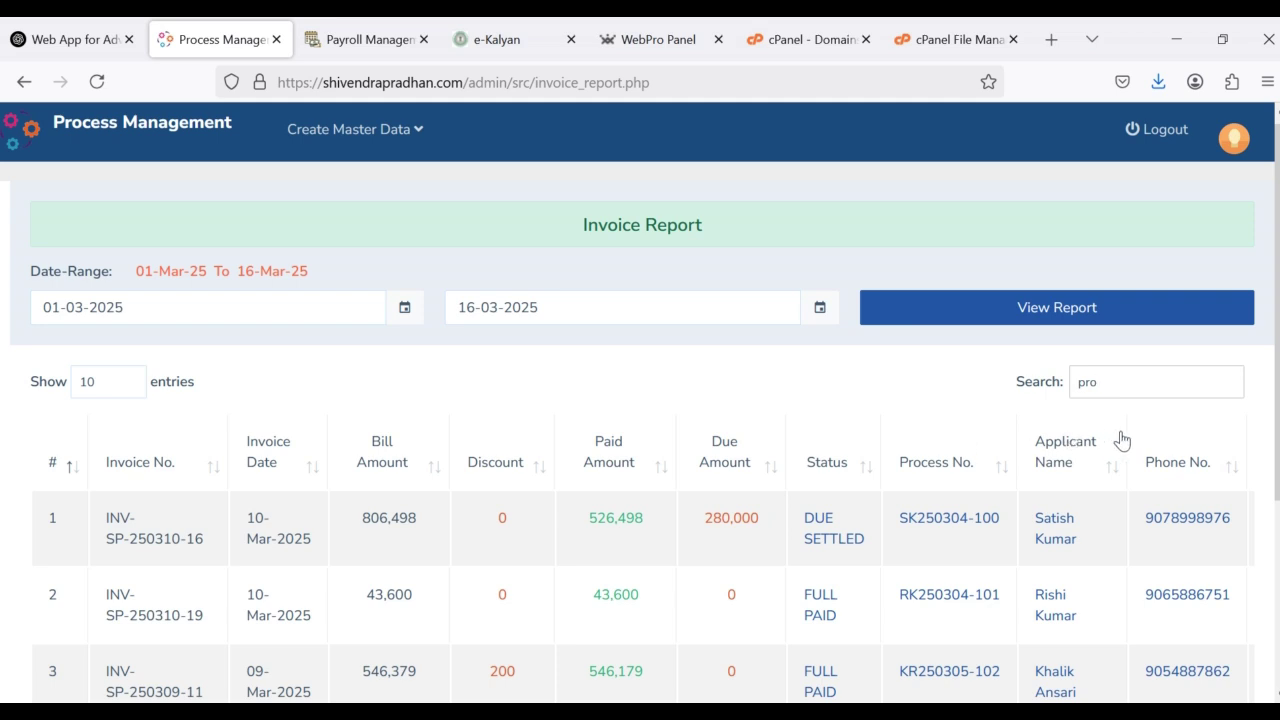
left_click_drag(1113, 390, 1035, 388)
type("bank")
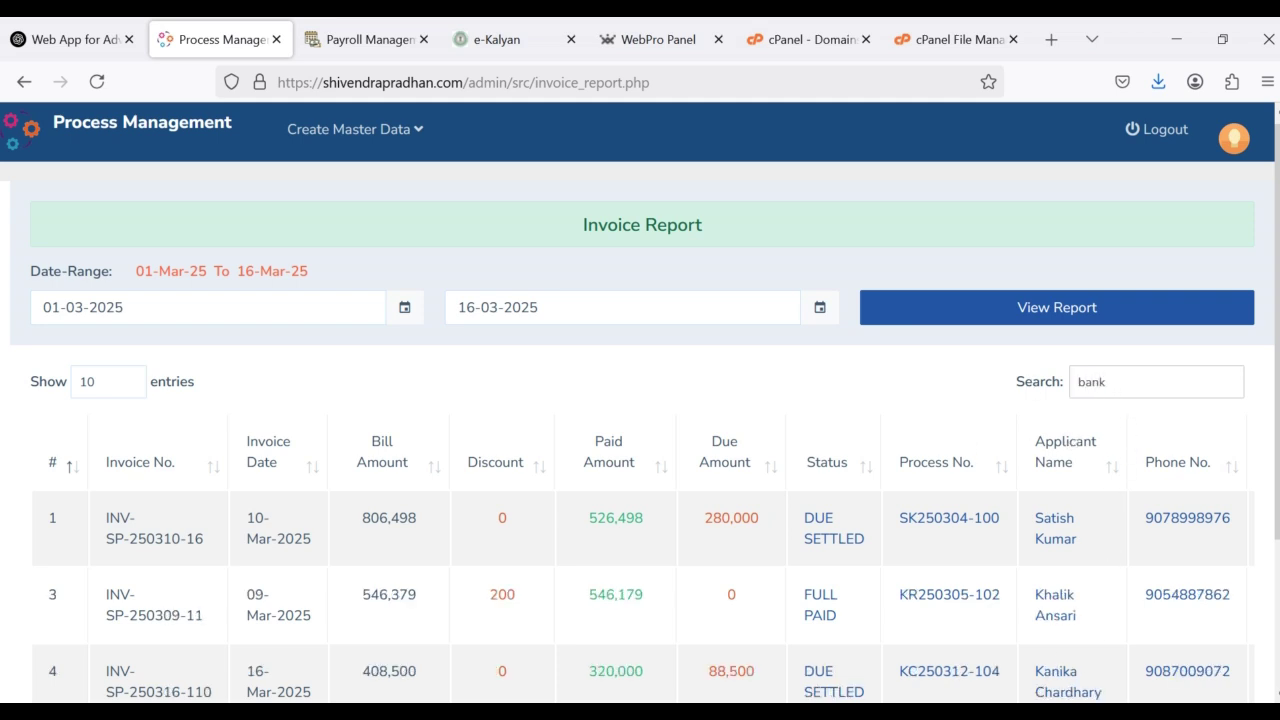
Step: Clear the 'bank' search so all invoices show, then return to the dashboard
scroll(1034, 551, "down", 2)
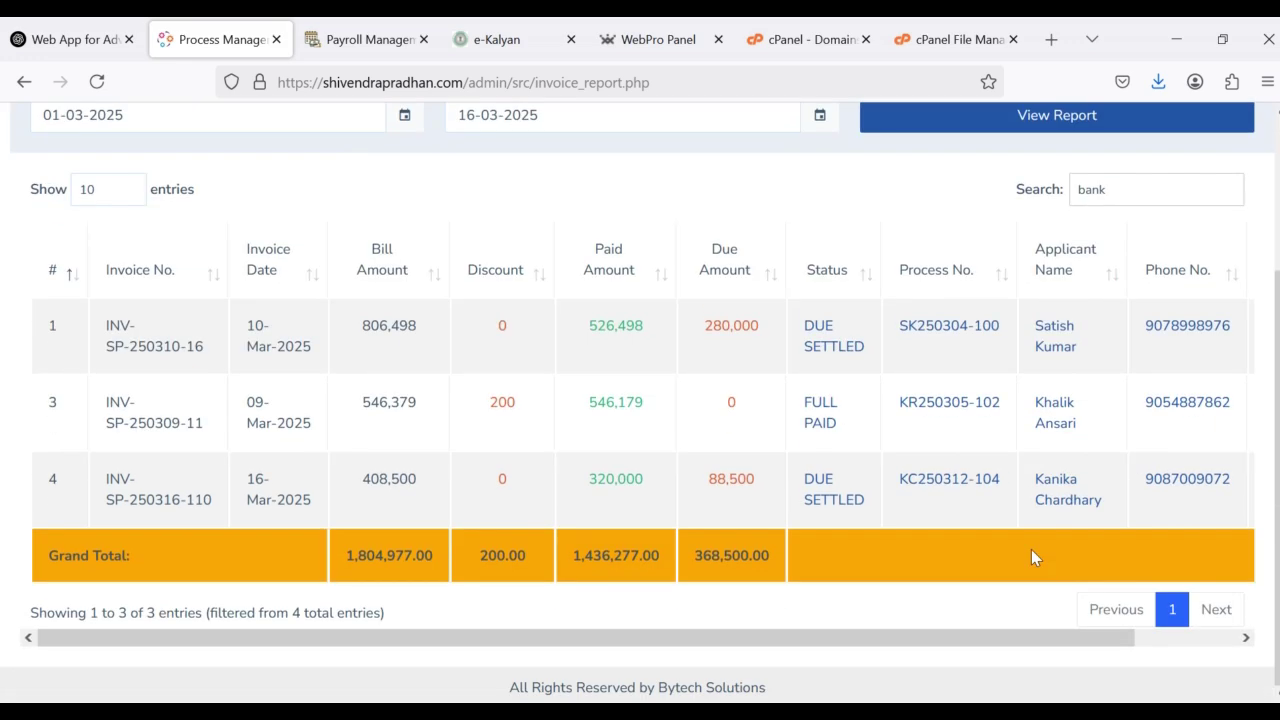
scroll(1125, 415, "up", 1)
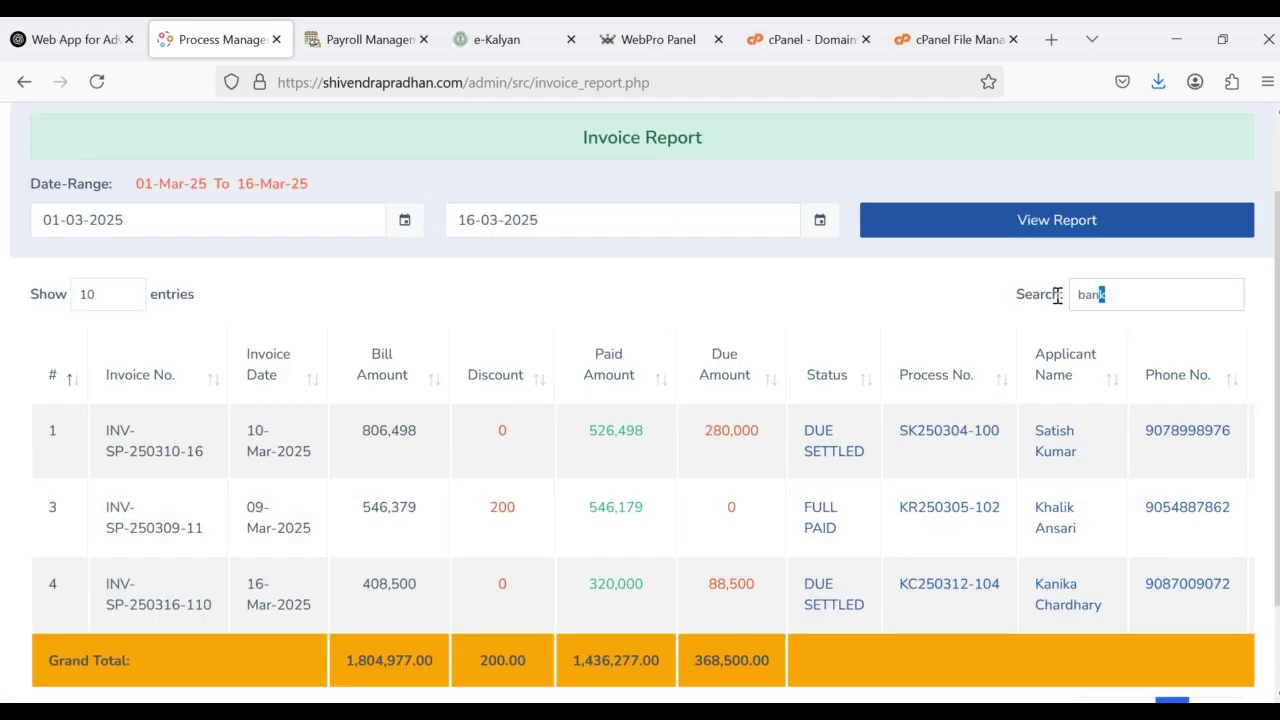
left_click_drag(1104, 294, 1037, 372)
key("BackSpace")
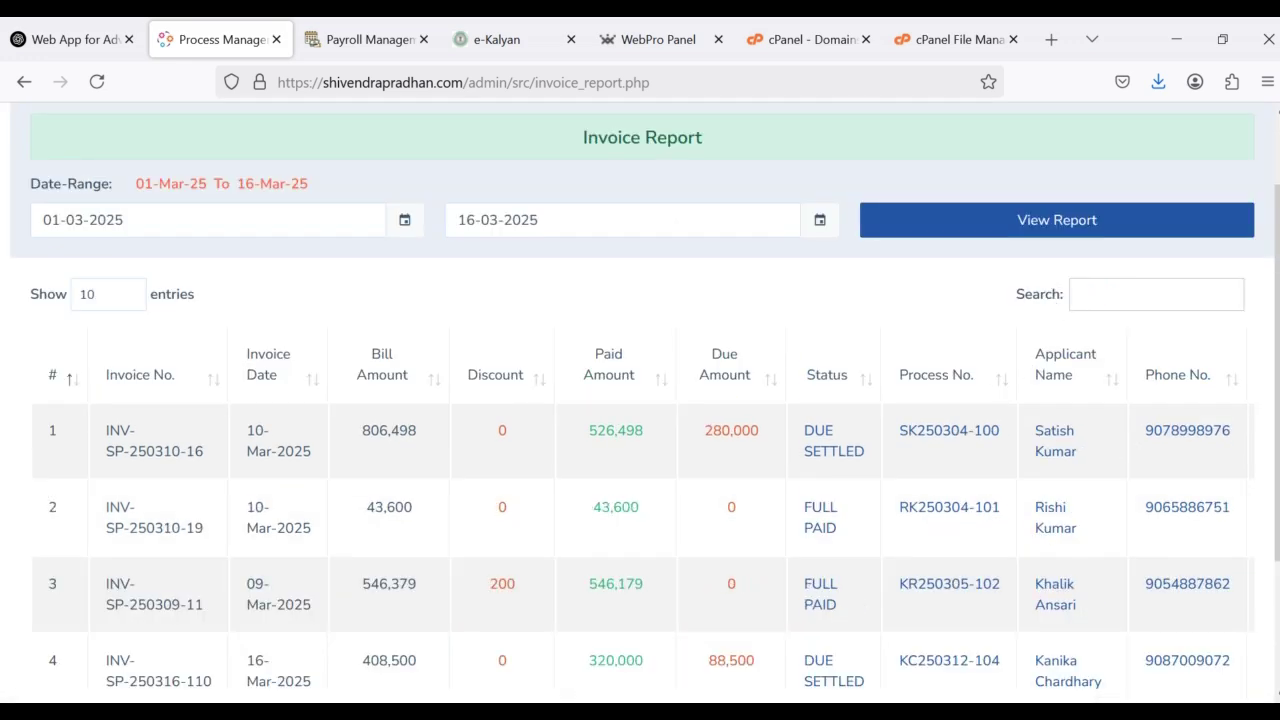
scroll(425, 302, "up", 1)
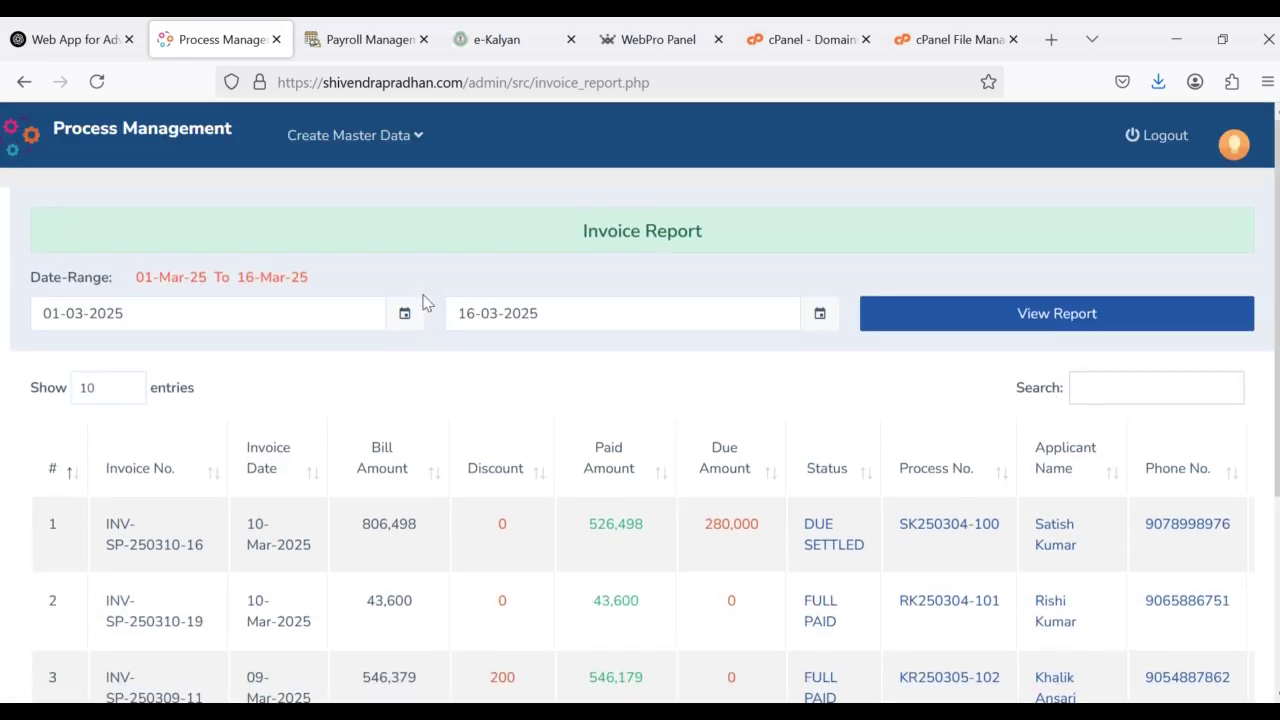
left_click(24, 81)
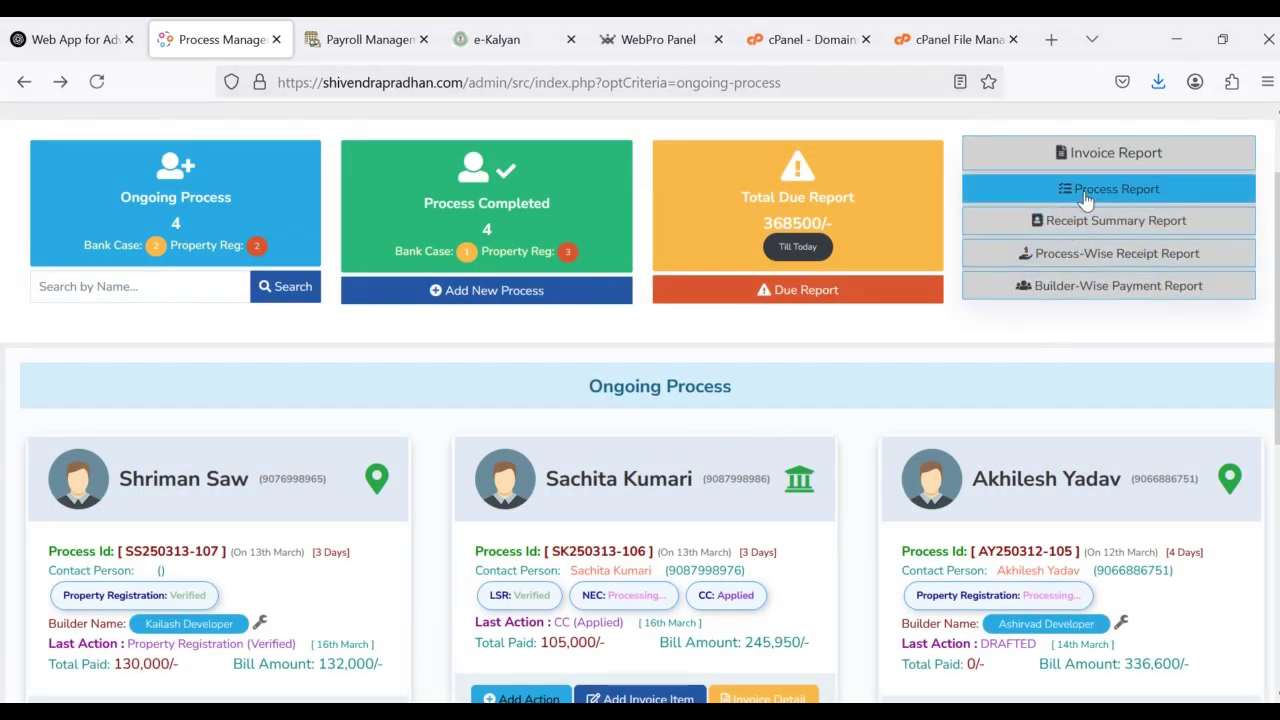
Step: Open the Process Report and scroll through its eight processes
left_click(1084, 196)
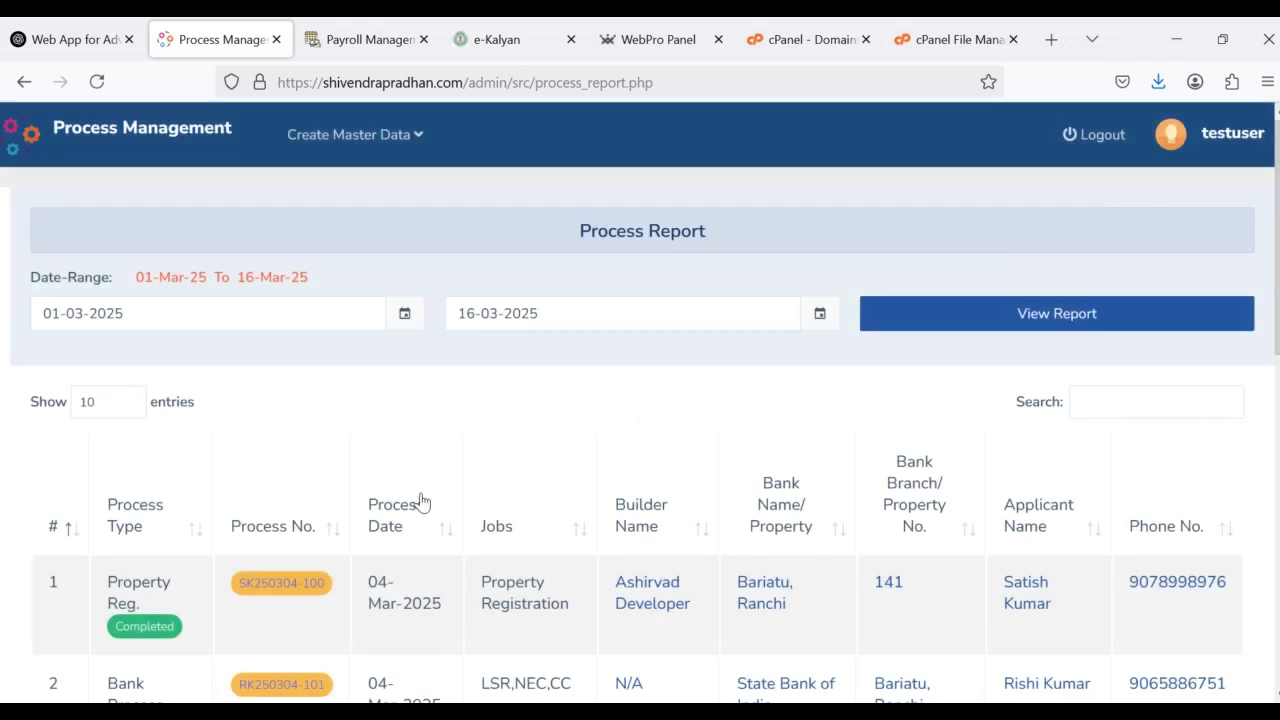
scroll(414, 497, "down", 3)
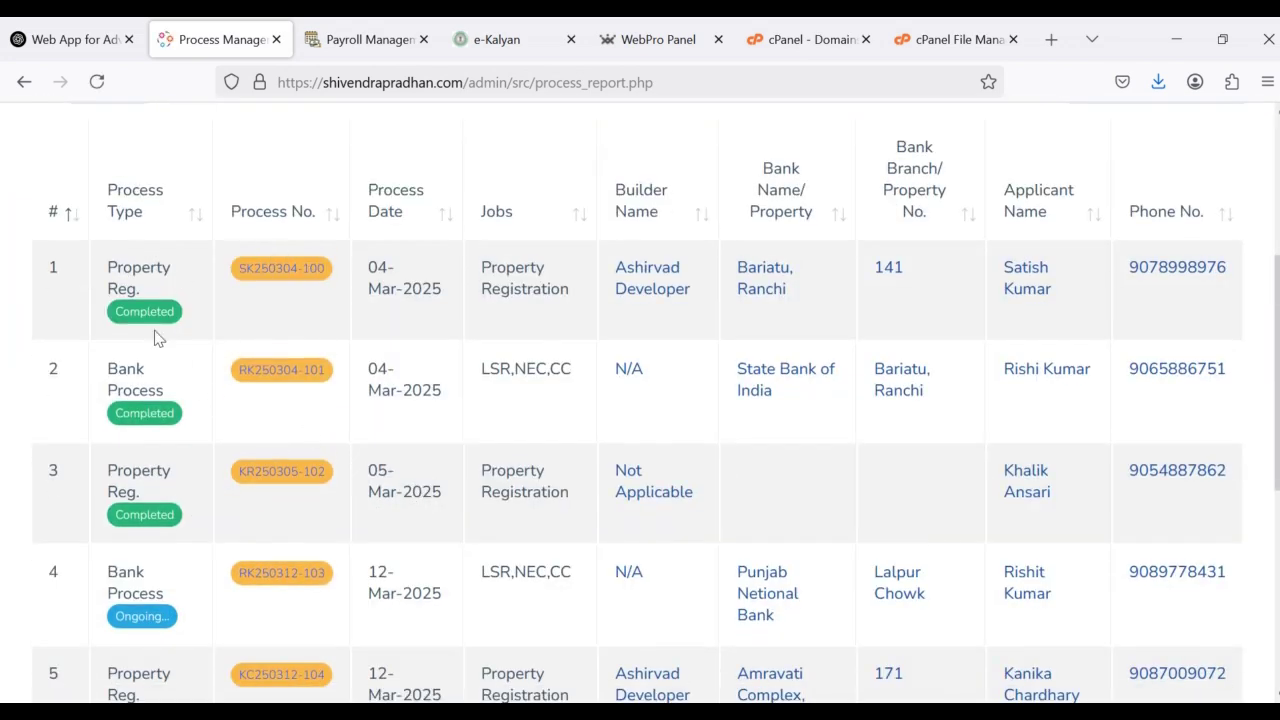
scroll(232, 548, "down", 2)
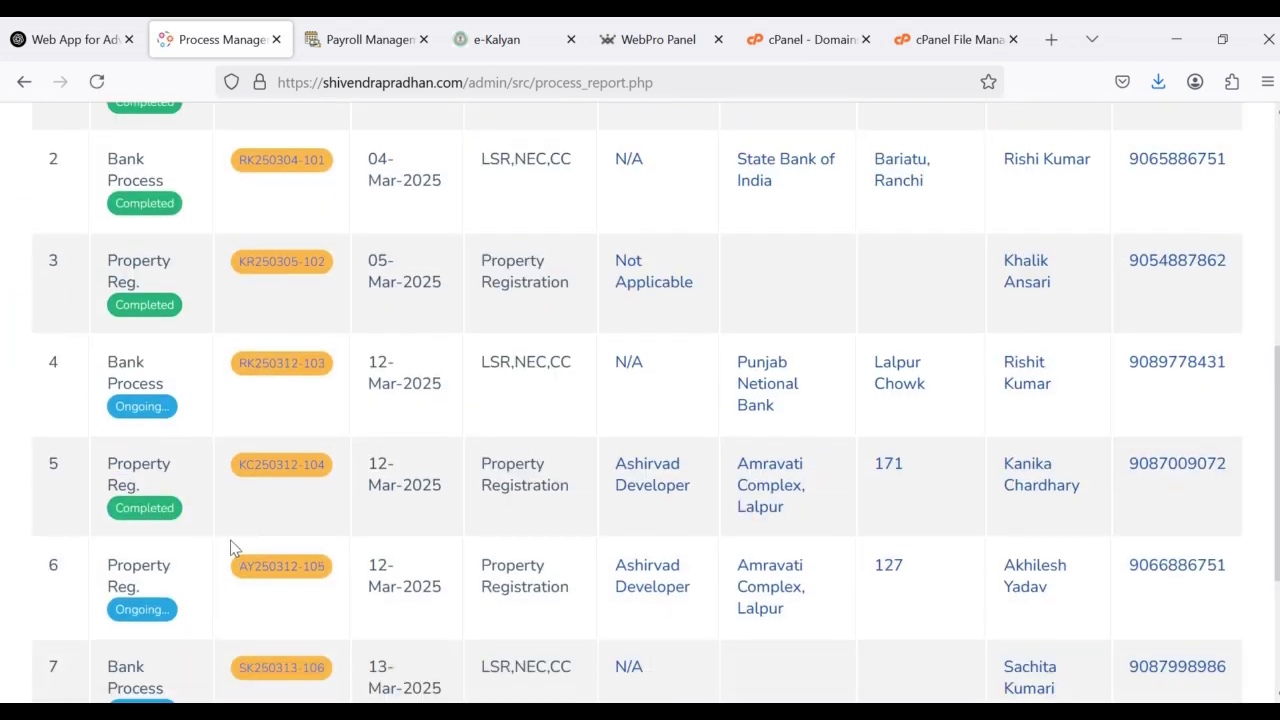
scroll(185, 530, "down", 2)
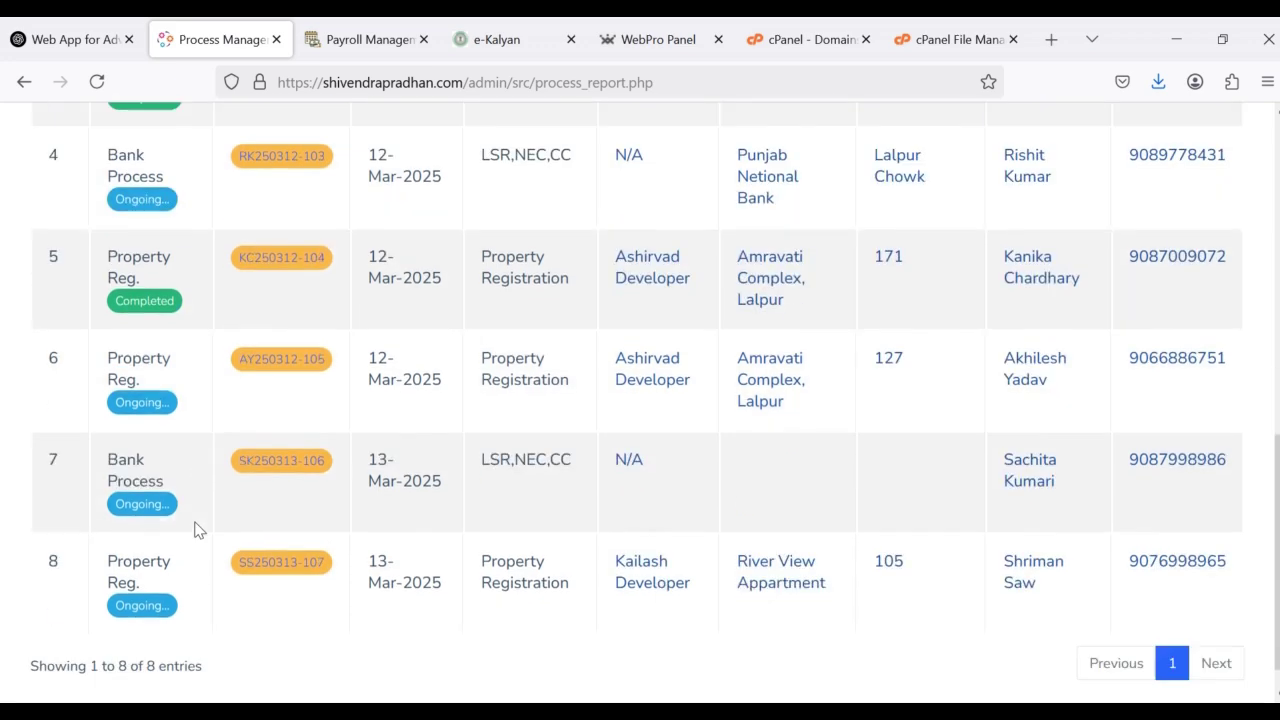
scroll(186, 530, "up", 7)
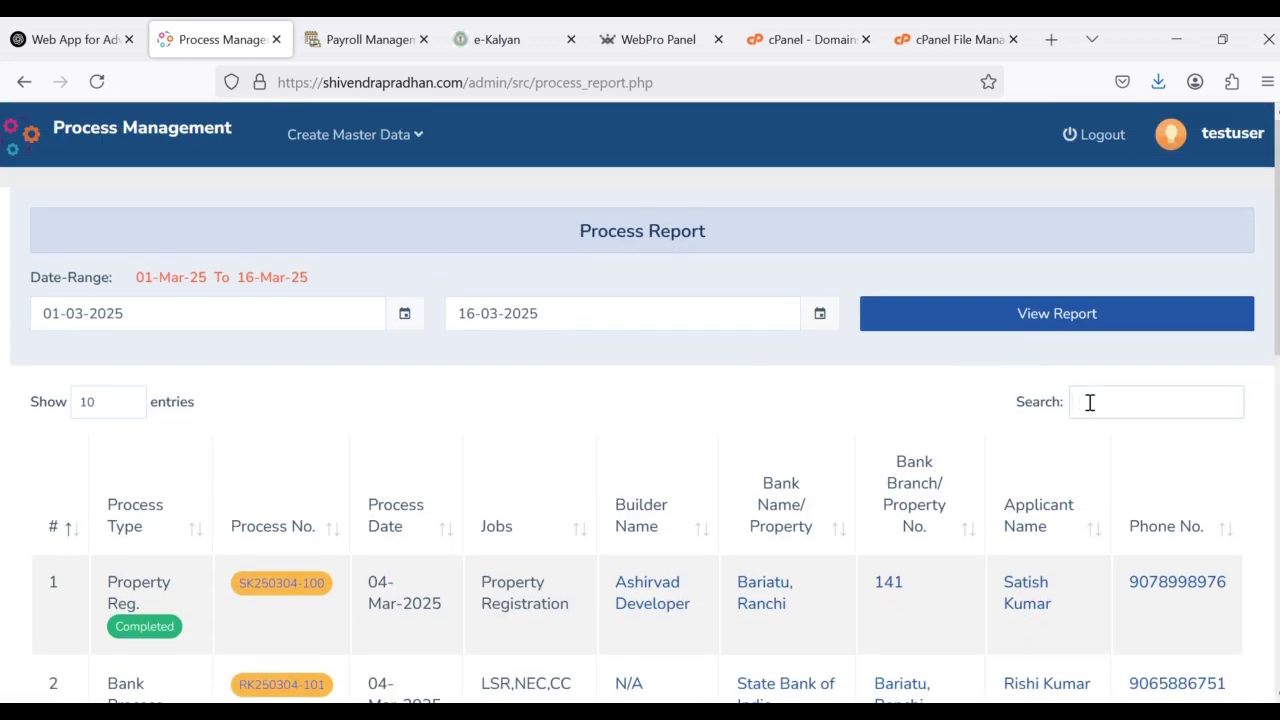
scroll(870, 507, "down", 3)
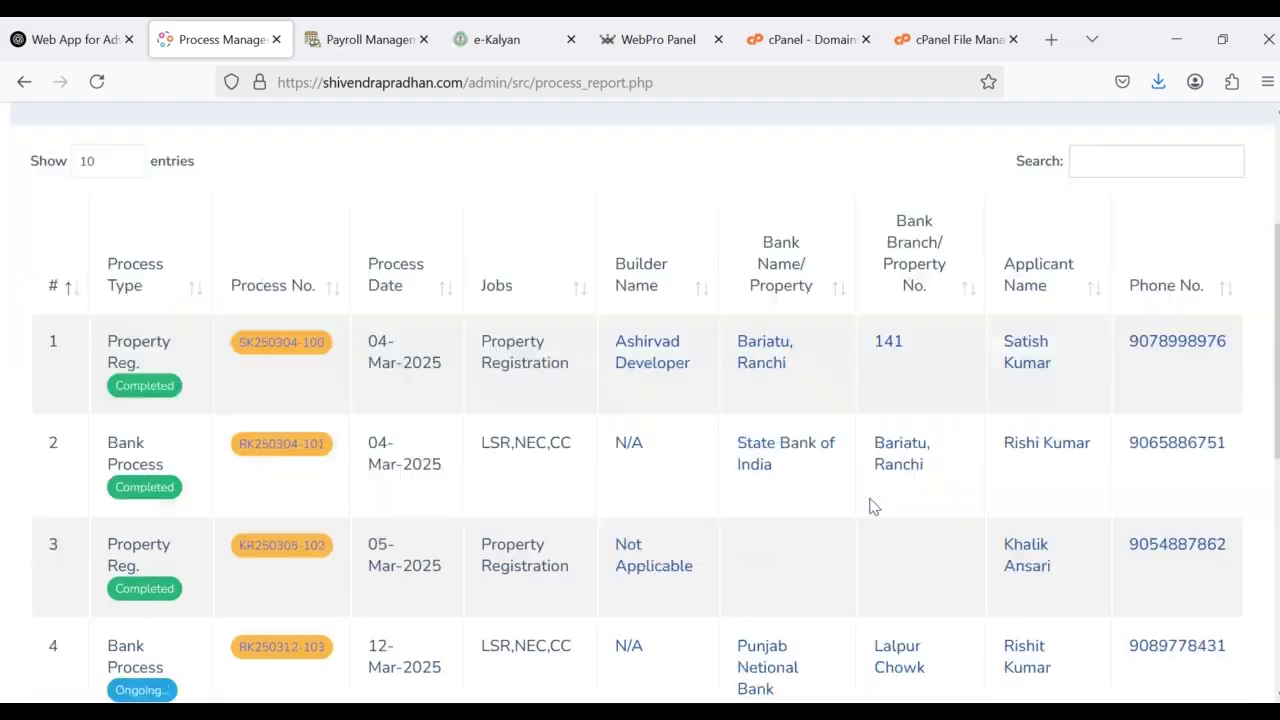
scroll(870, 507, "up", 3)
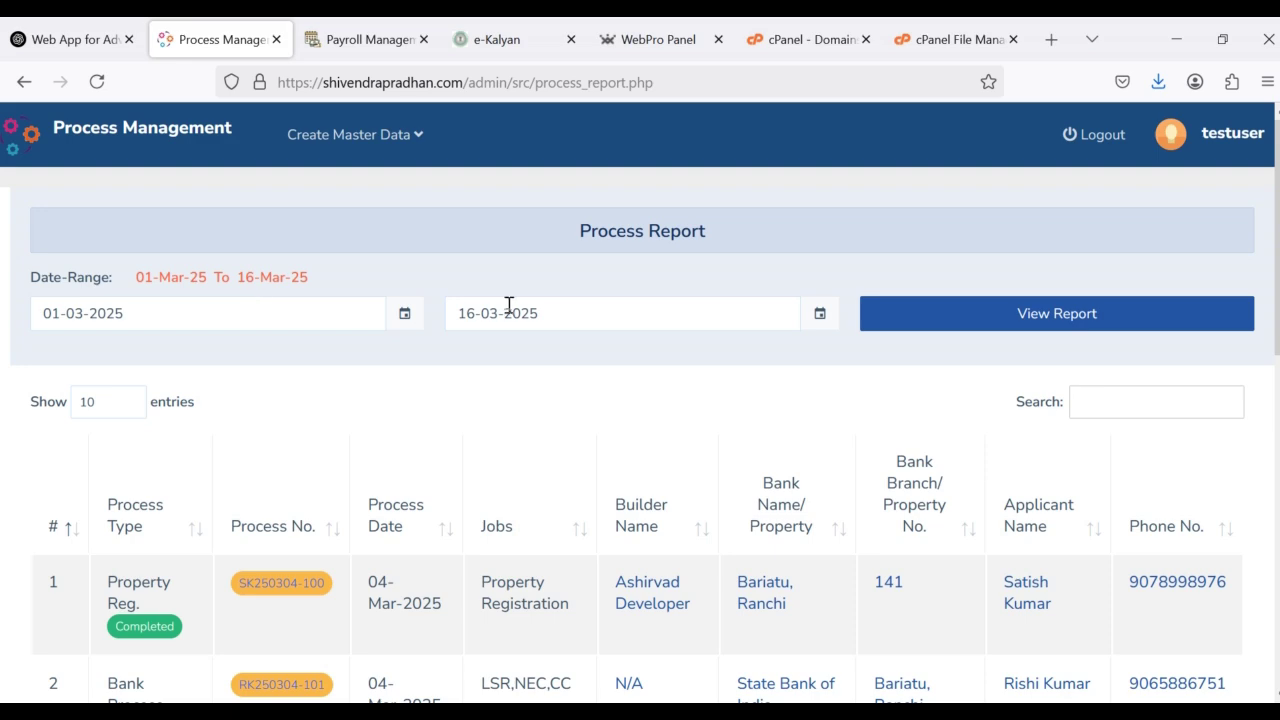
scroll(594, 477, "down", 4)
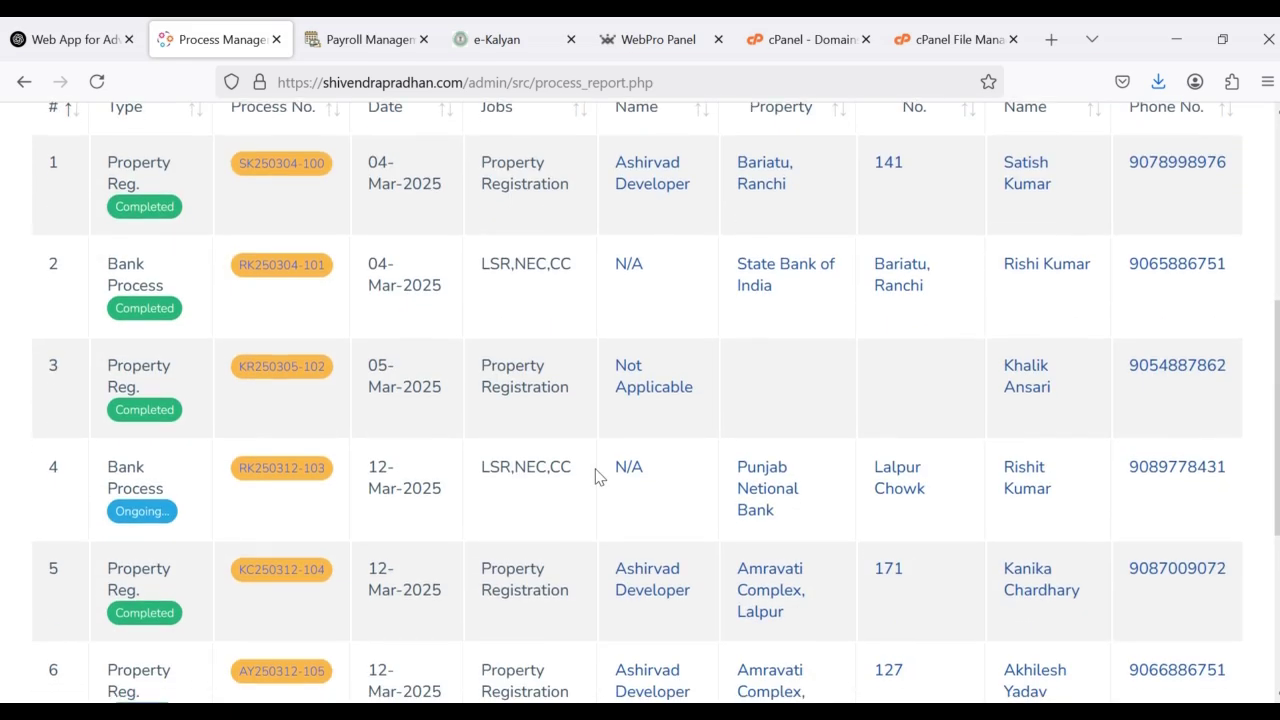
scroll(594, 477, "down", 1)
scroll(594, 477, "up", 3)
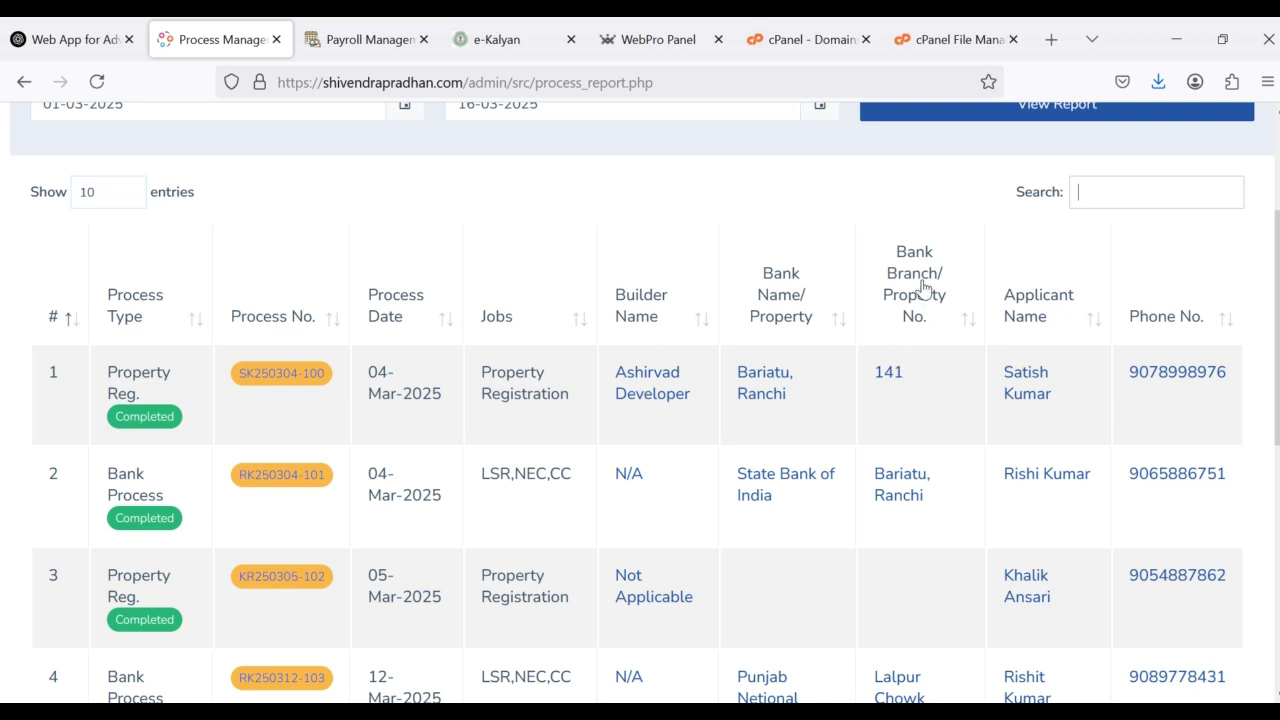
Step: Highlight the Ranchi and 141 entries in row 1, then review the table again
left_click_drag(884, 378, 866, 398)
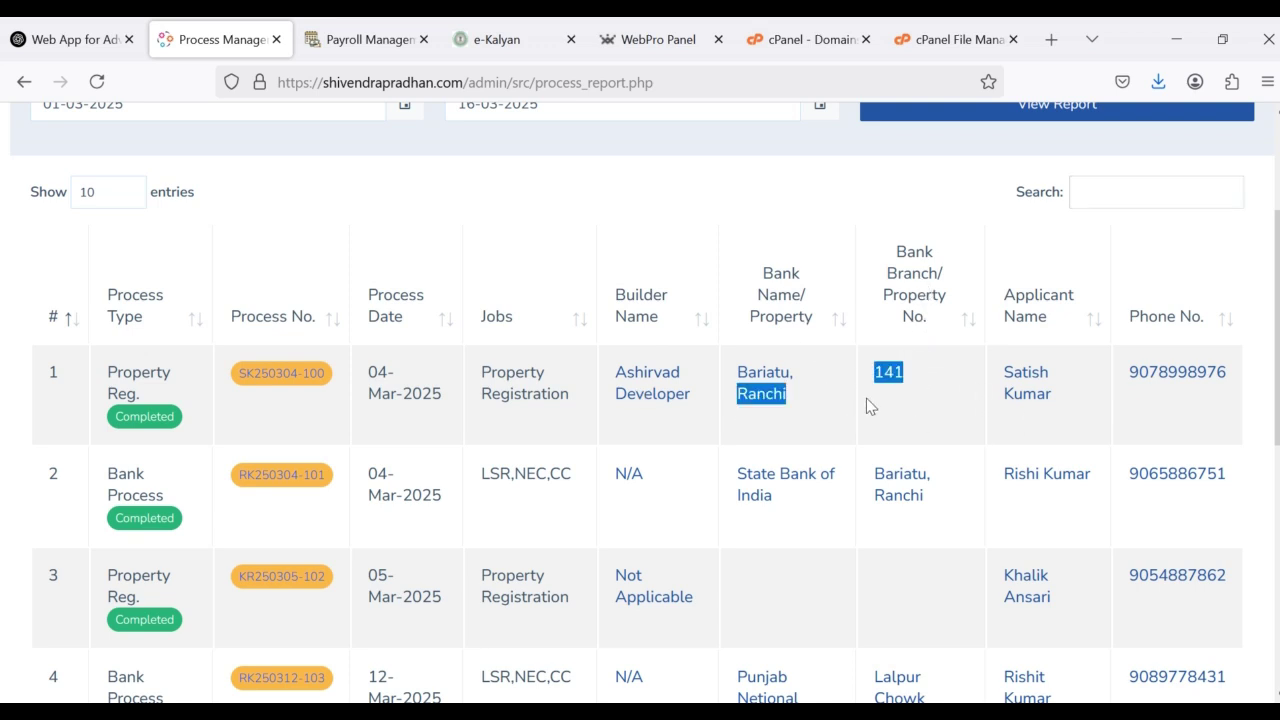
left_click(922, 381)
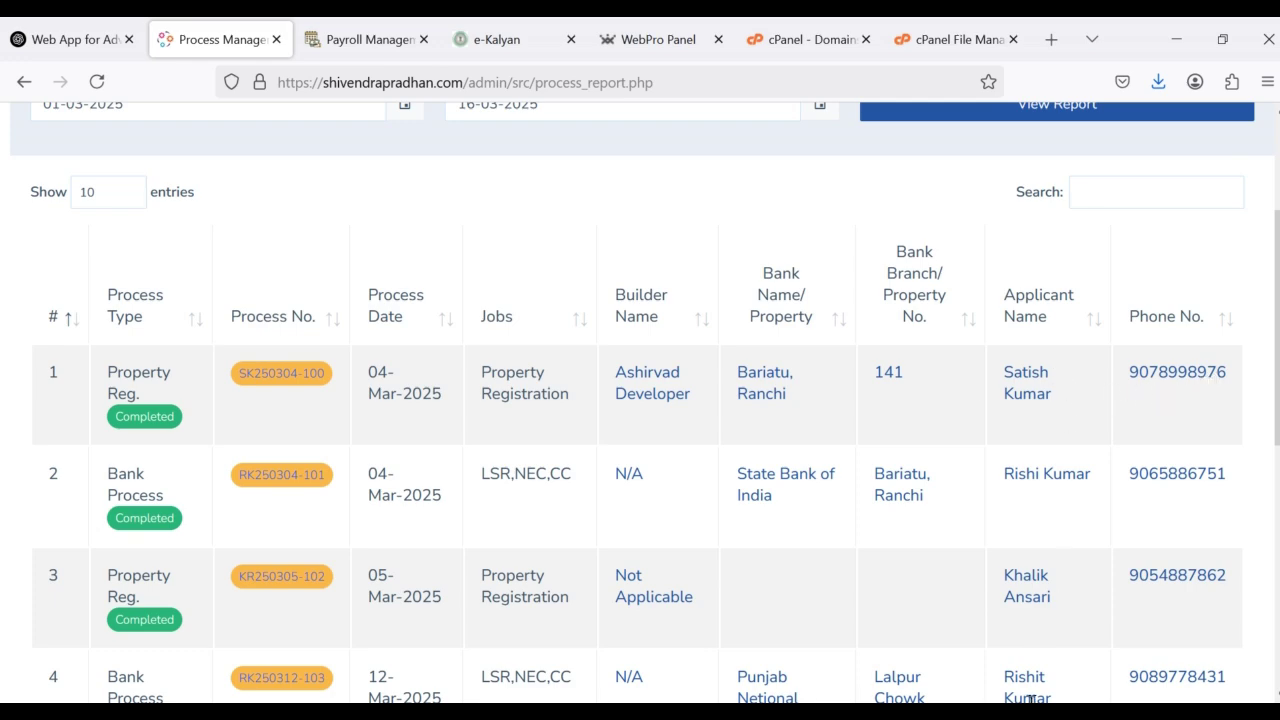
scroll(974, 566, "down", 5)
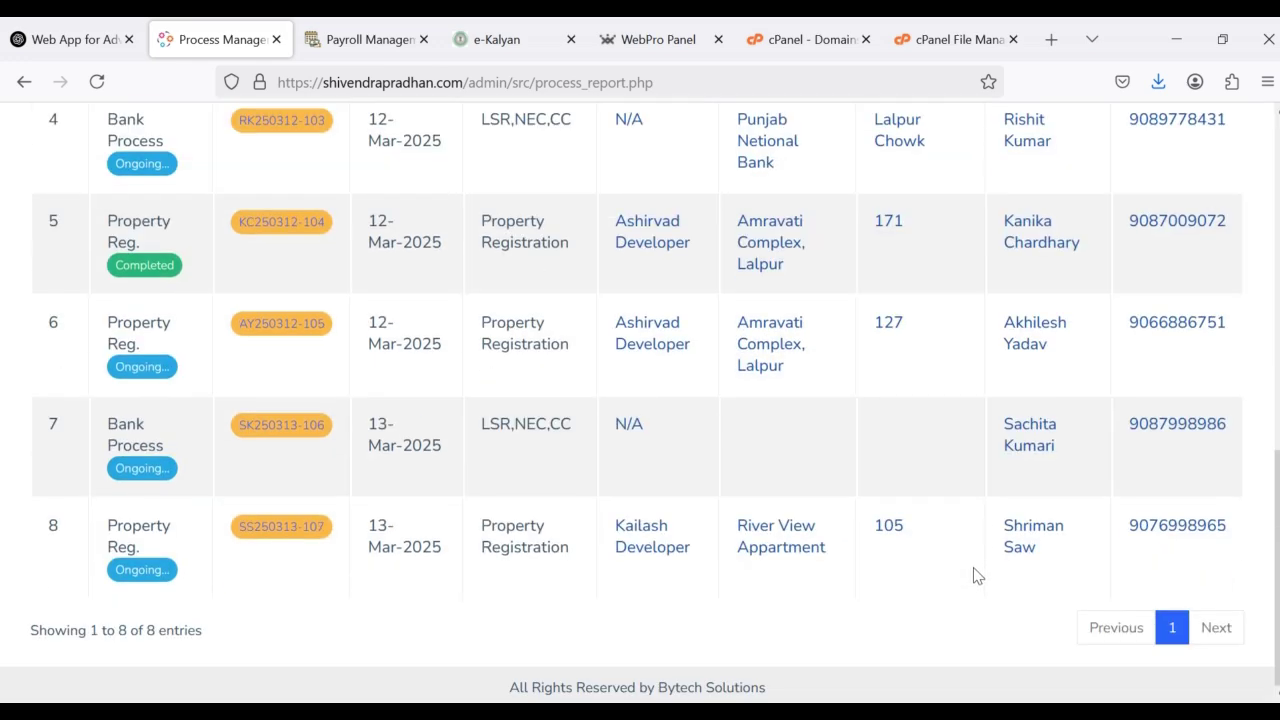
scroll(977, 576, "up", 5)
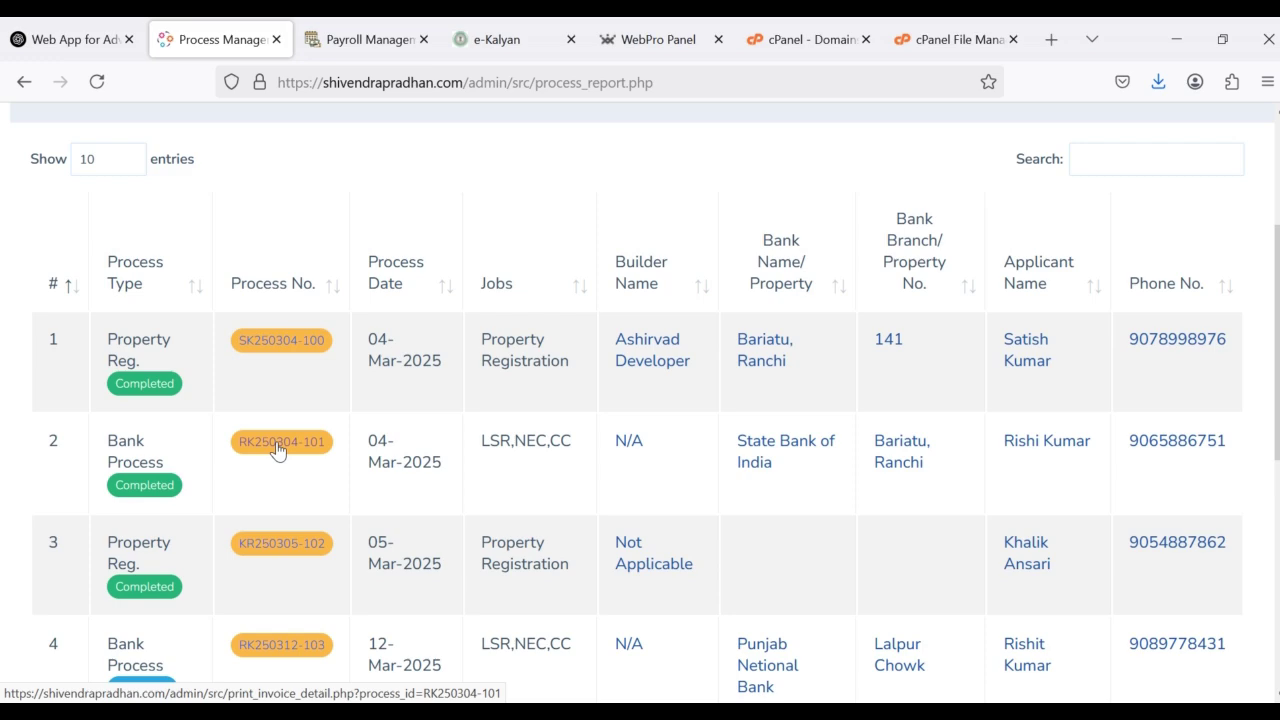
Step: Open process RK250304-101's detail and scroll through its fully paid invoice
left_click(278, 450)
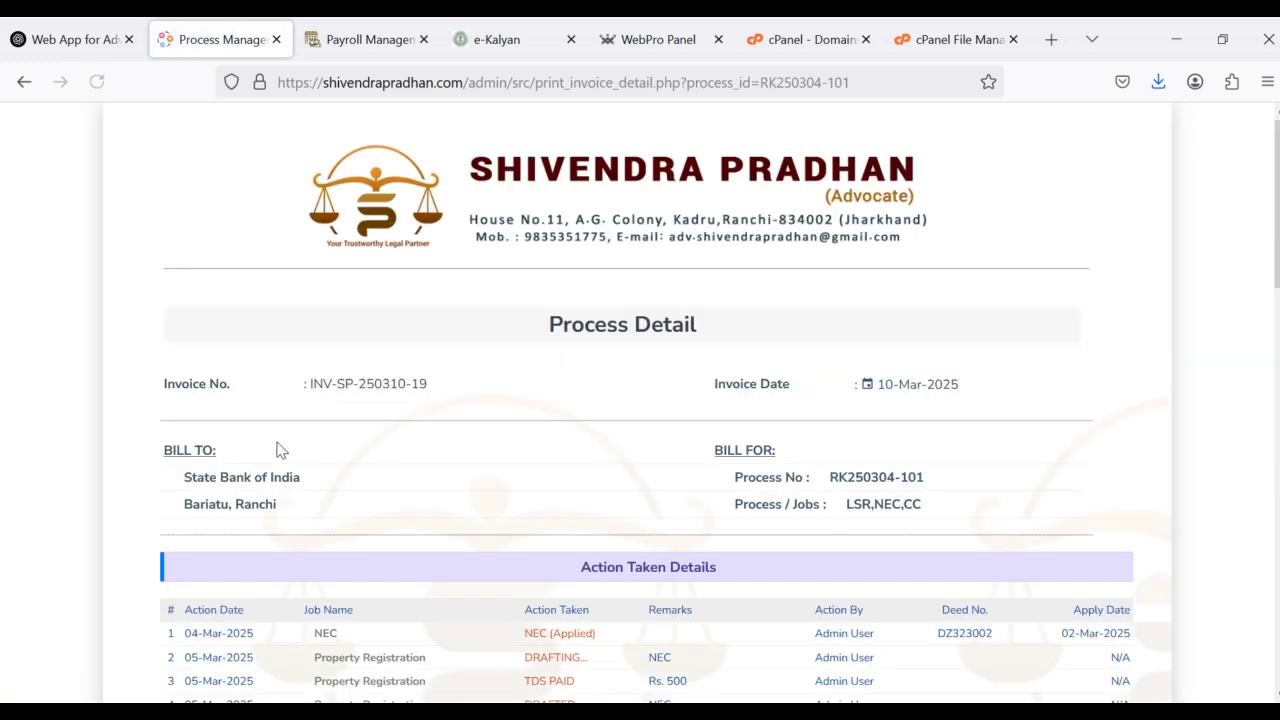
scroll(507, 430, "down", 4)
scroll(508, 429, "down", 7)
scroll(508, 431, "up", 10)
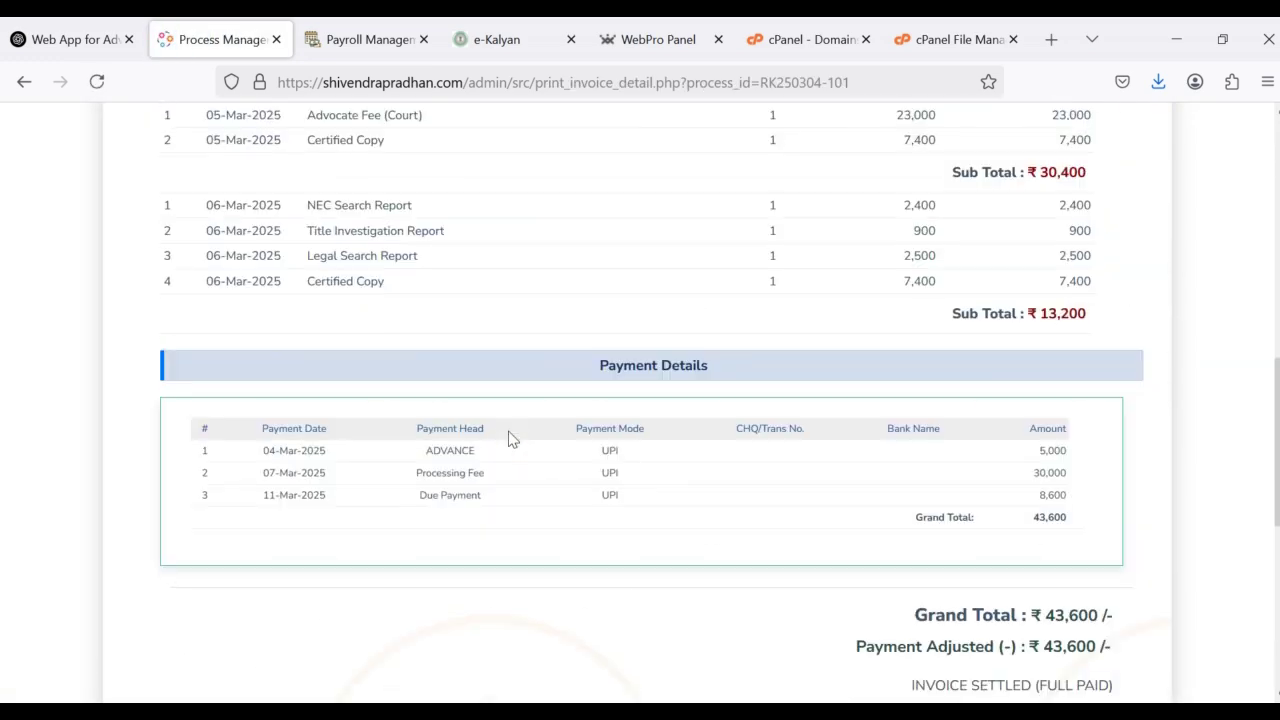
scroll(508, 438, "up", 2)
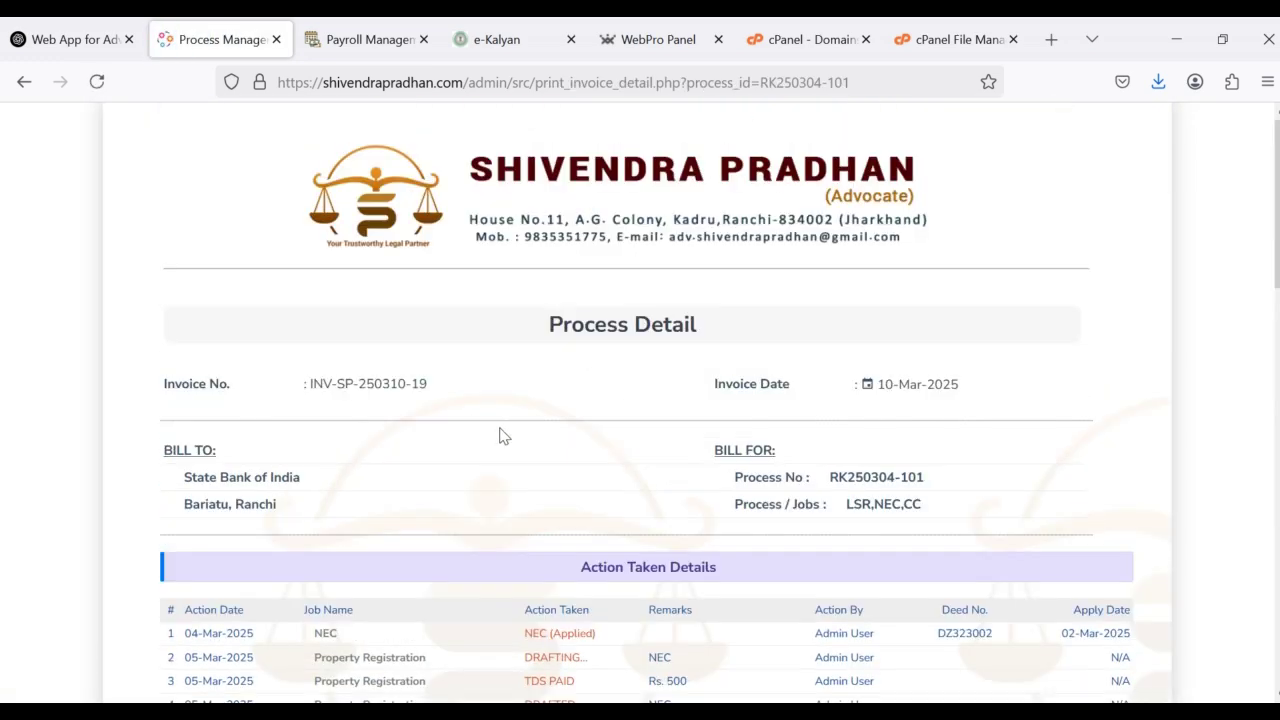
Step: Go back through the Process Report to the ongoing-process dashboard
left_click(24, 81)
scroll(375, 463, "down", 3)
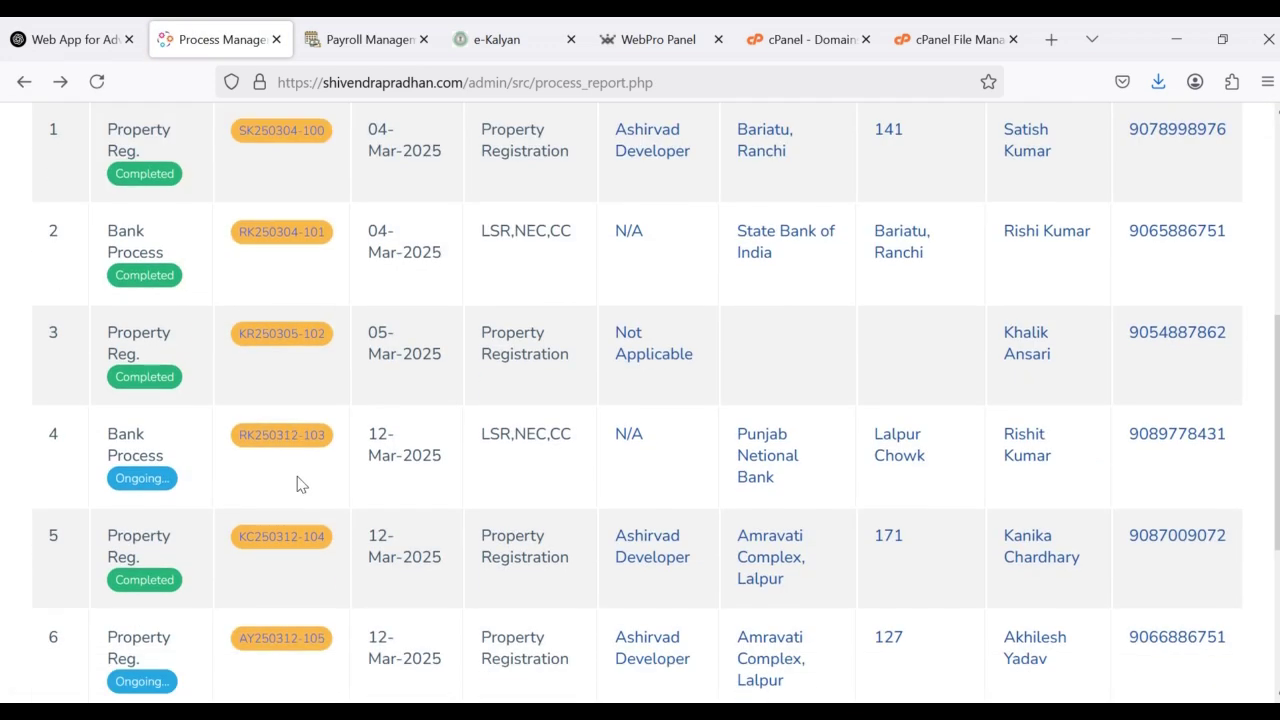
scroll(373, 505, "down", 2)
scroll(373, 505, "up", 8)
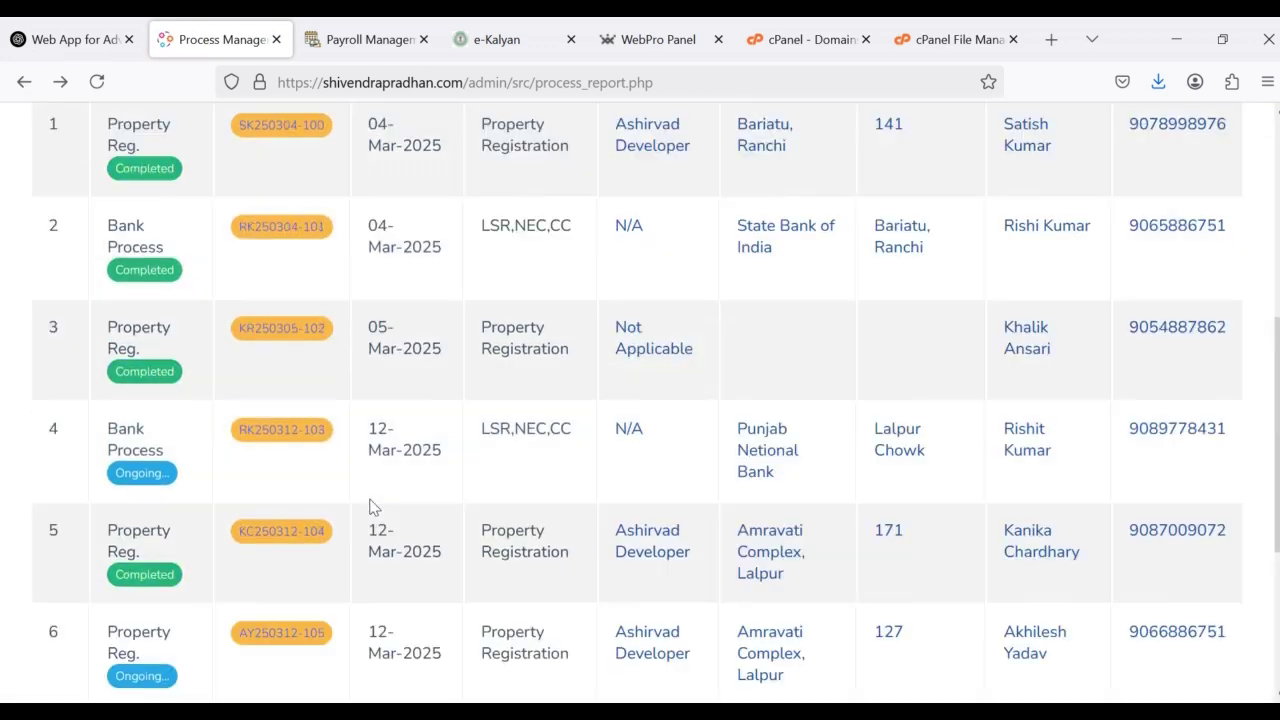
left_click(24, 81)
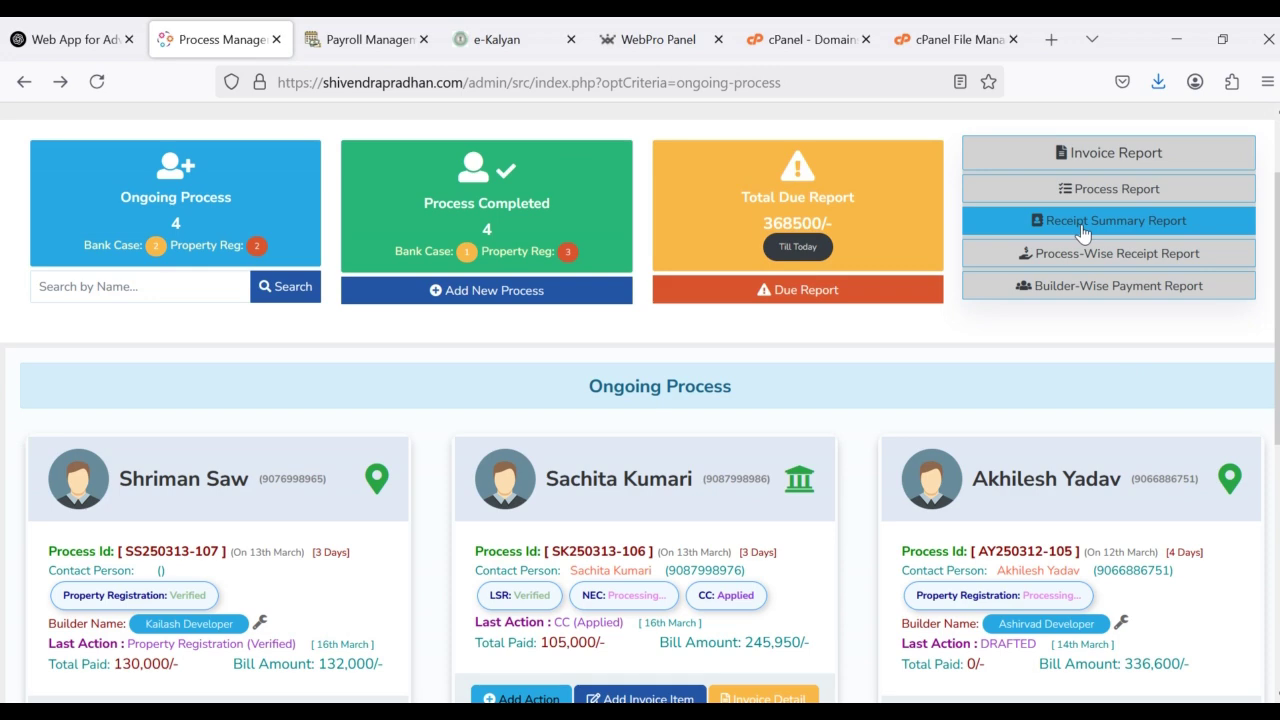
Step: Review the 09-03-2025 to 16-03-2025 Receipt Summary Report and its ₹5,72,398 grand total
left_click(1083, 232)
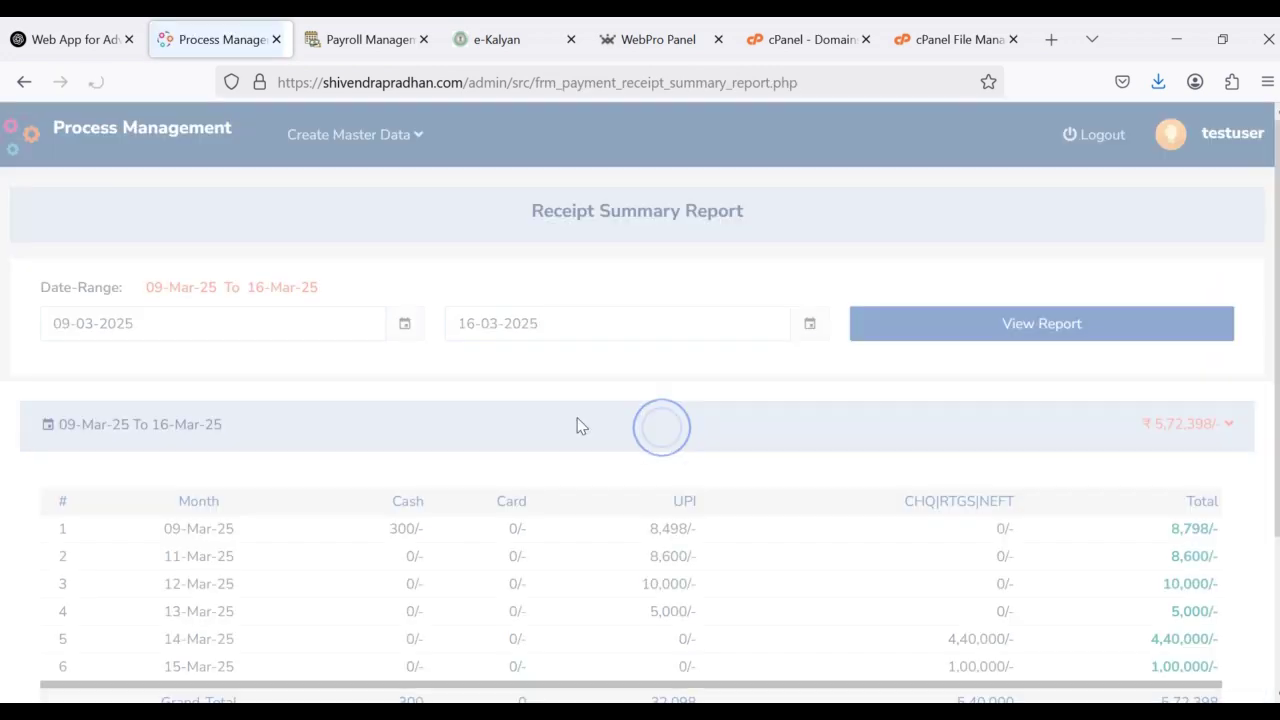
scroll(560, 450, "down", 2)
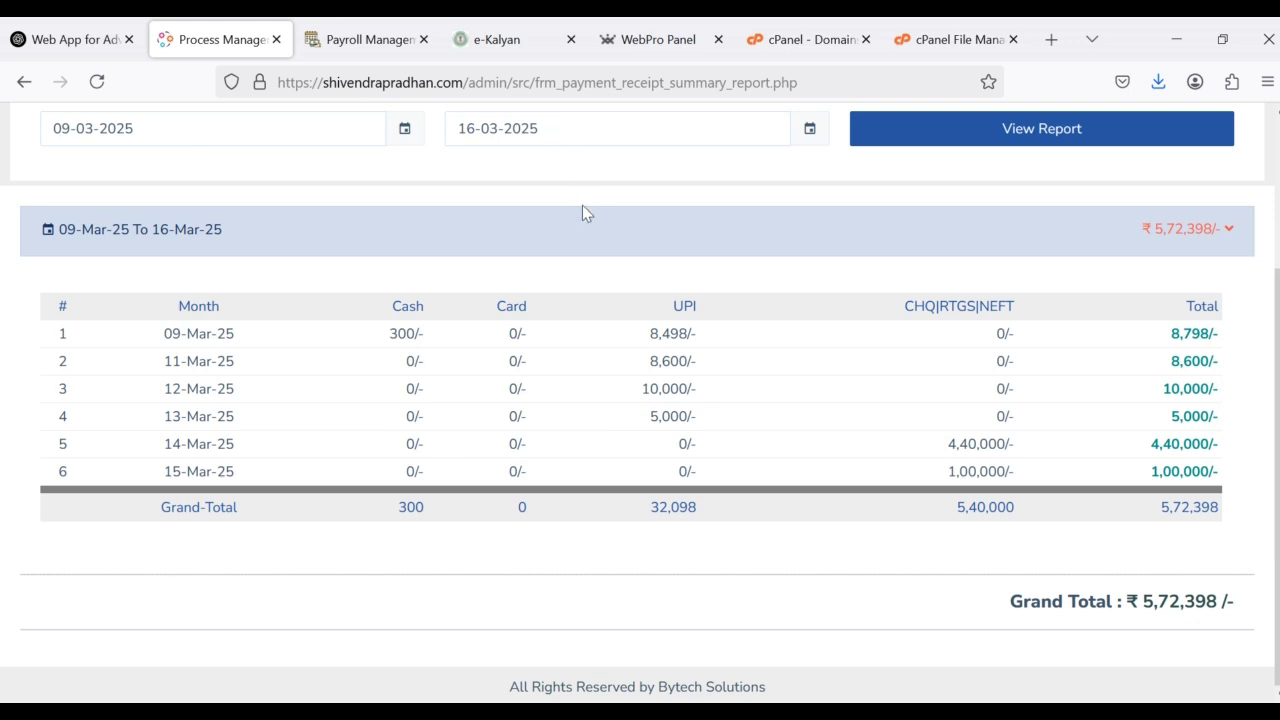
scroll(582, 207, "up", 2)
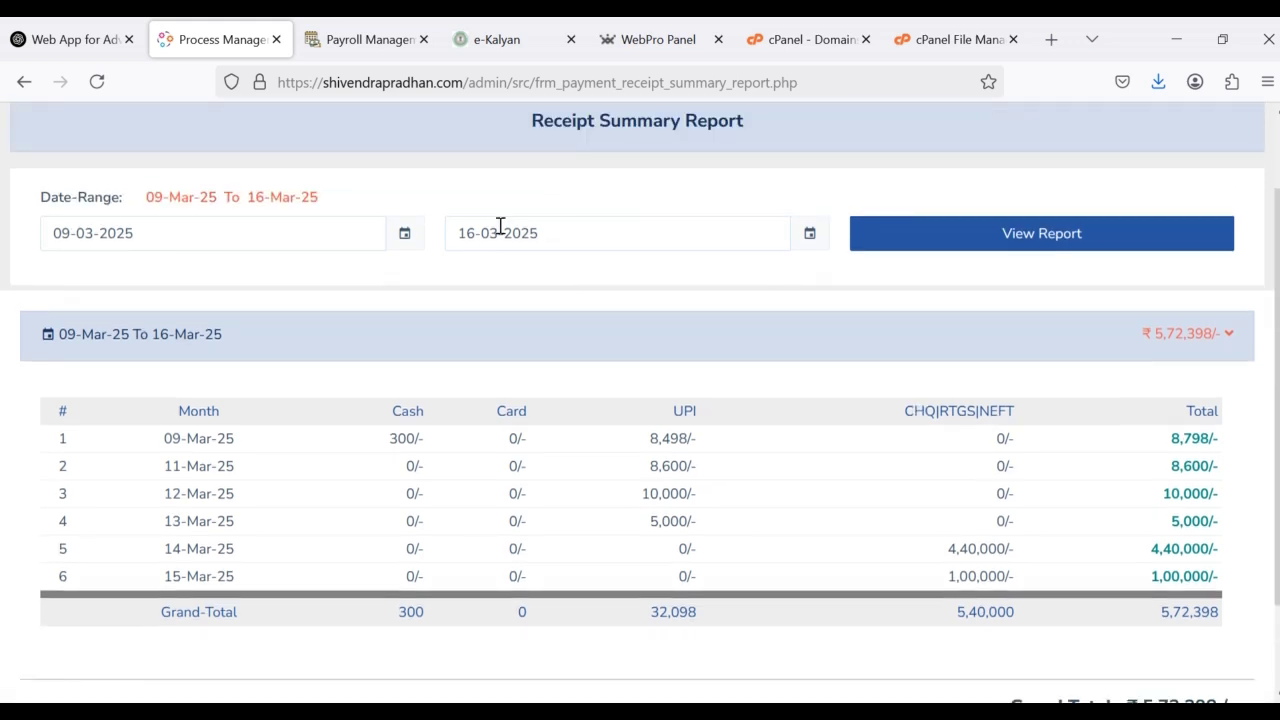
left_click(26, 84)
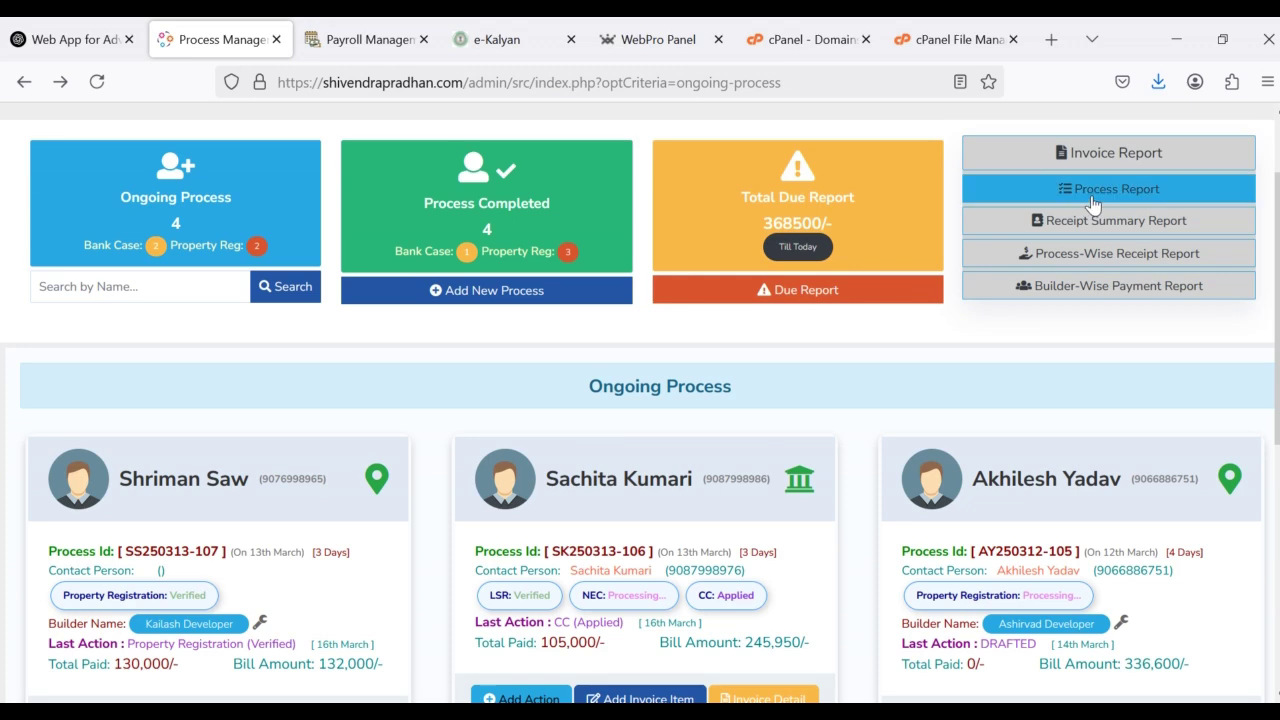
left_click(1092, 232)
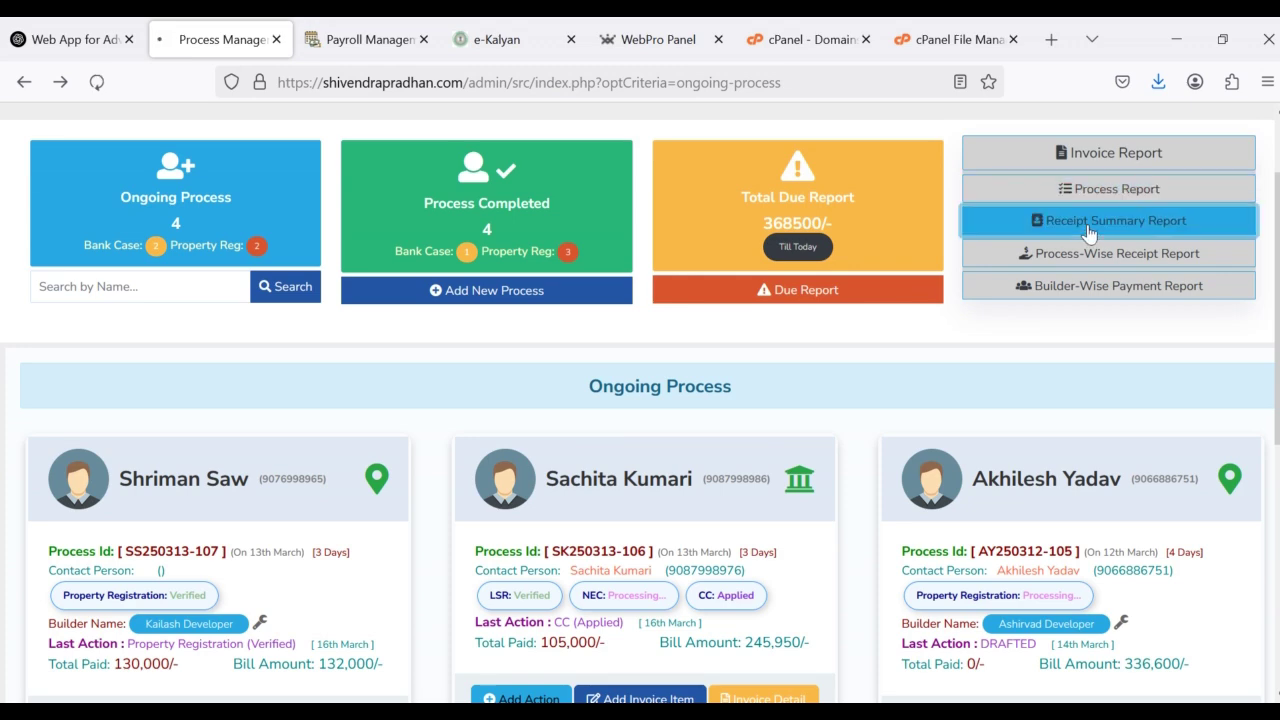
scroll(769, 431, "down", 2)
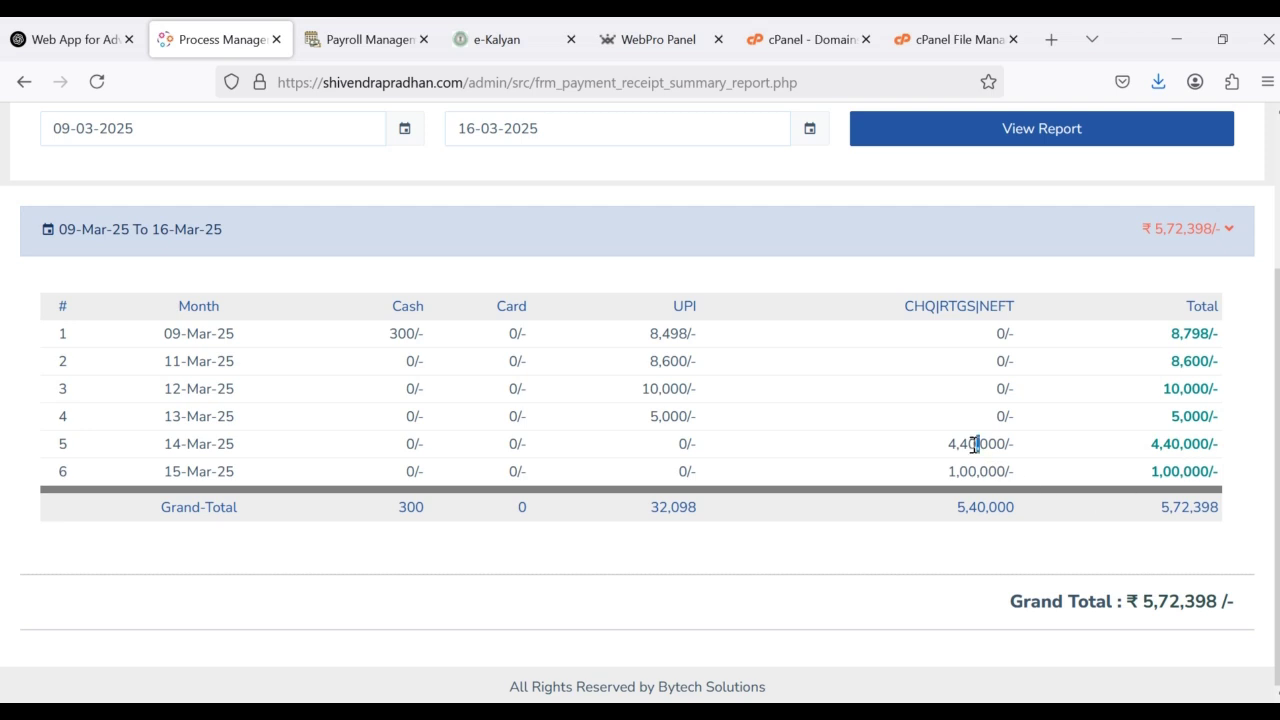
key("alt+Left")
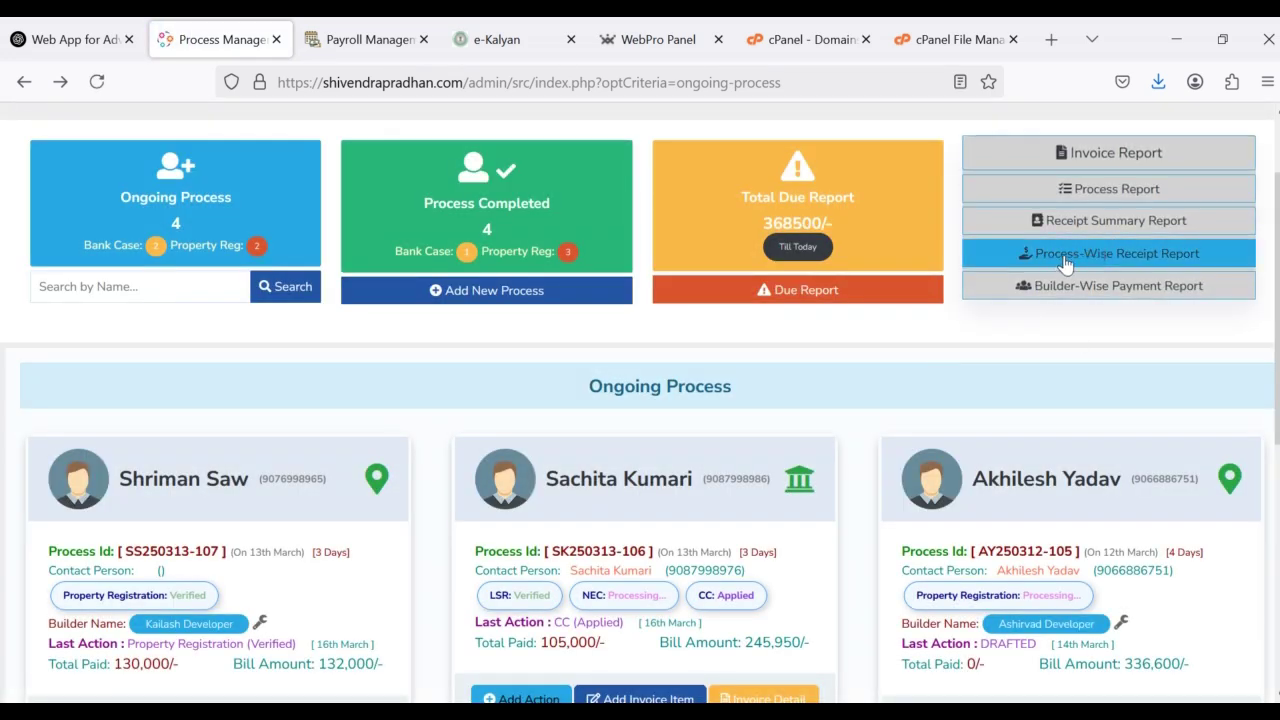
Step: Open the process-wise payment summary and expand and collapse the first customers' payment details
left_click(1065, 262)
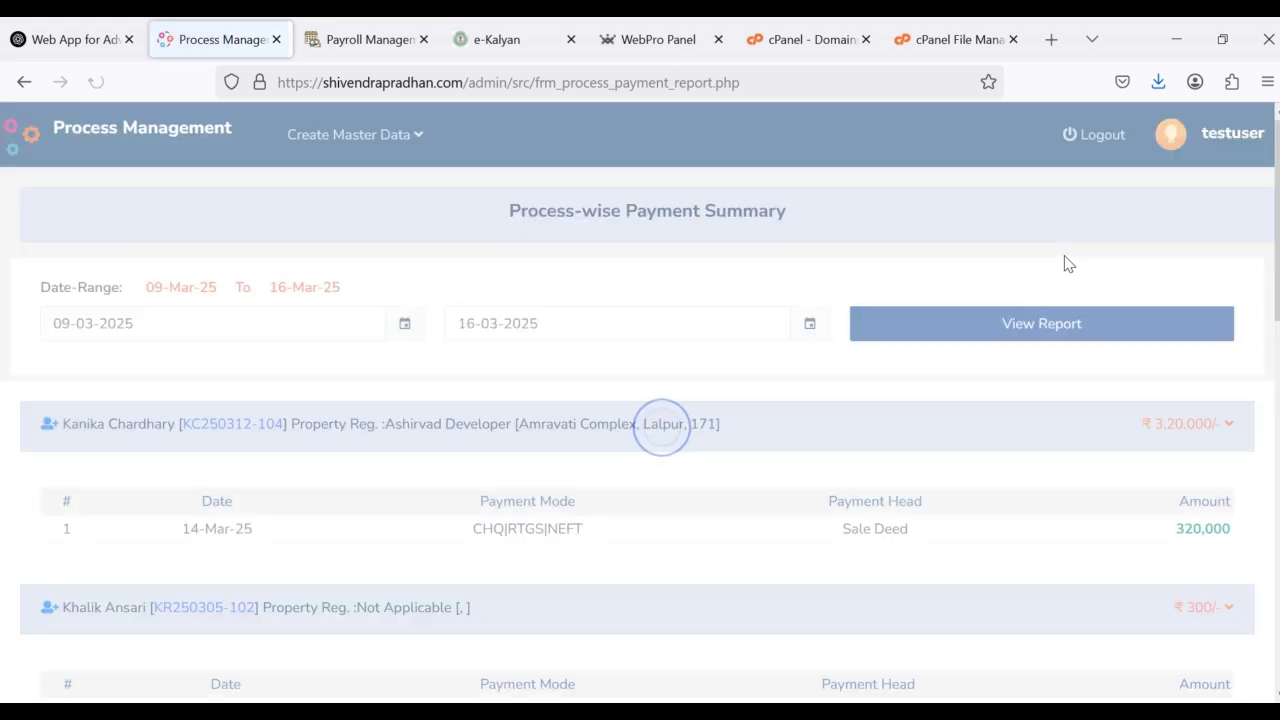
scroll(736, 452, "down", 2)
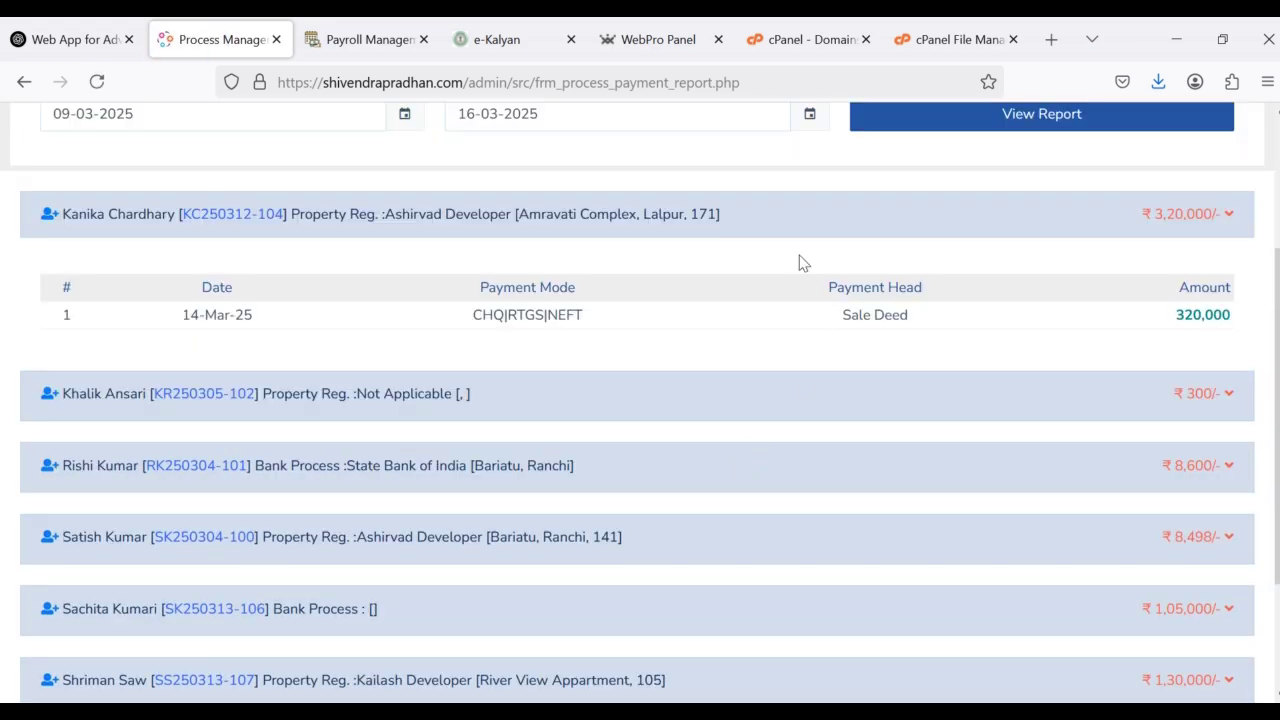
left_click(764, 219)
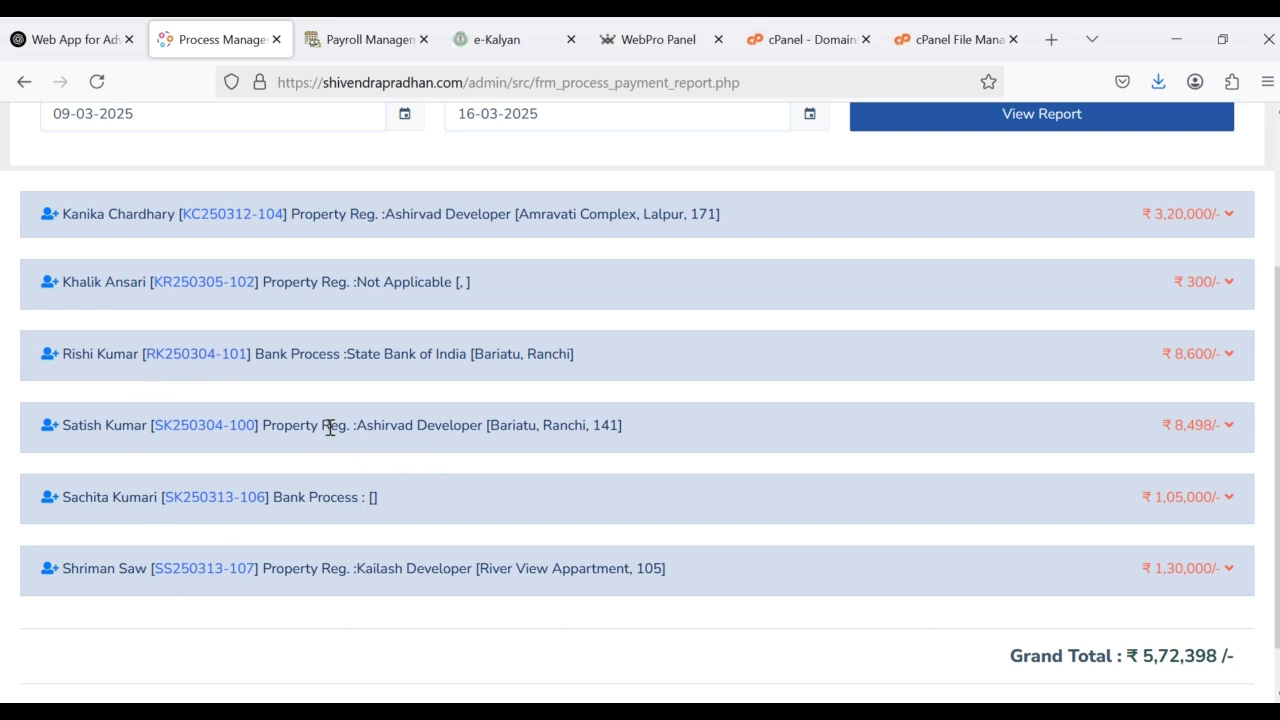
left_click_drag(349, 427, 254, 434)
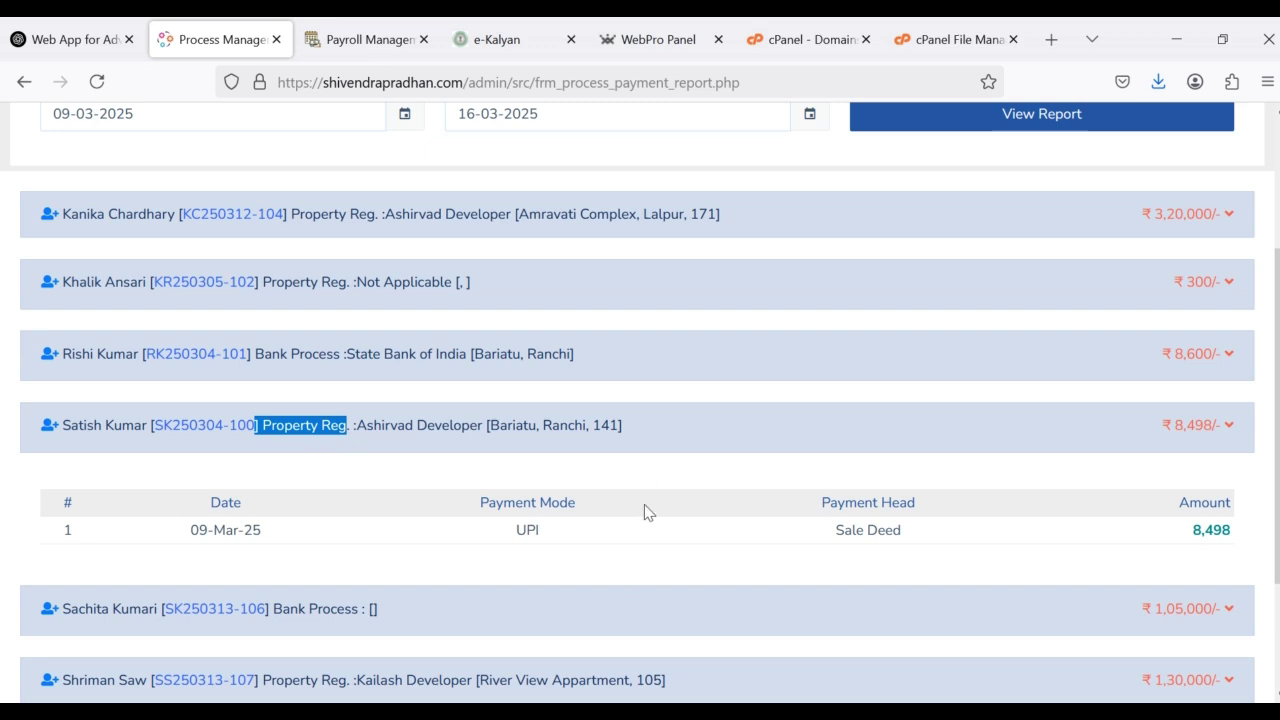
left_click(634, 408)
left_click(626, 360)
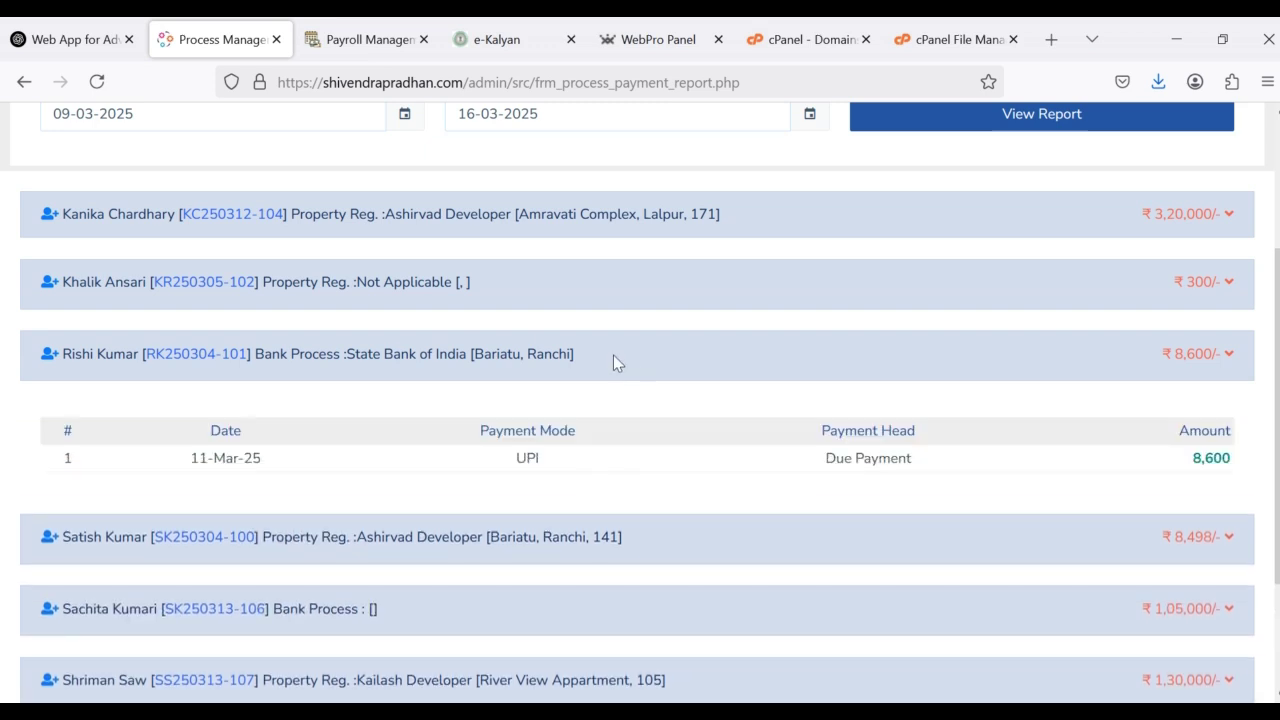
left_click(614, 360)
Step: Toggle the remaining customers' payment details, then open the Builder-Wise Payment Report
left_click(562, 282)
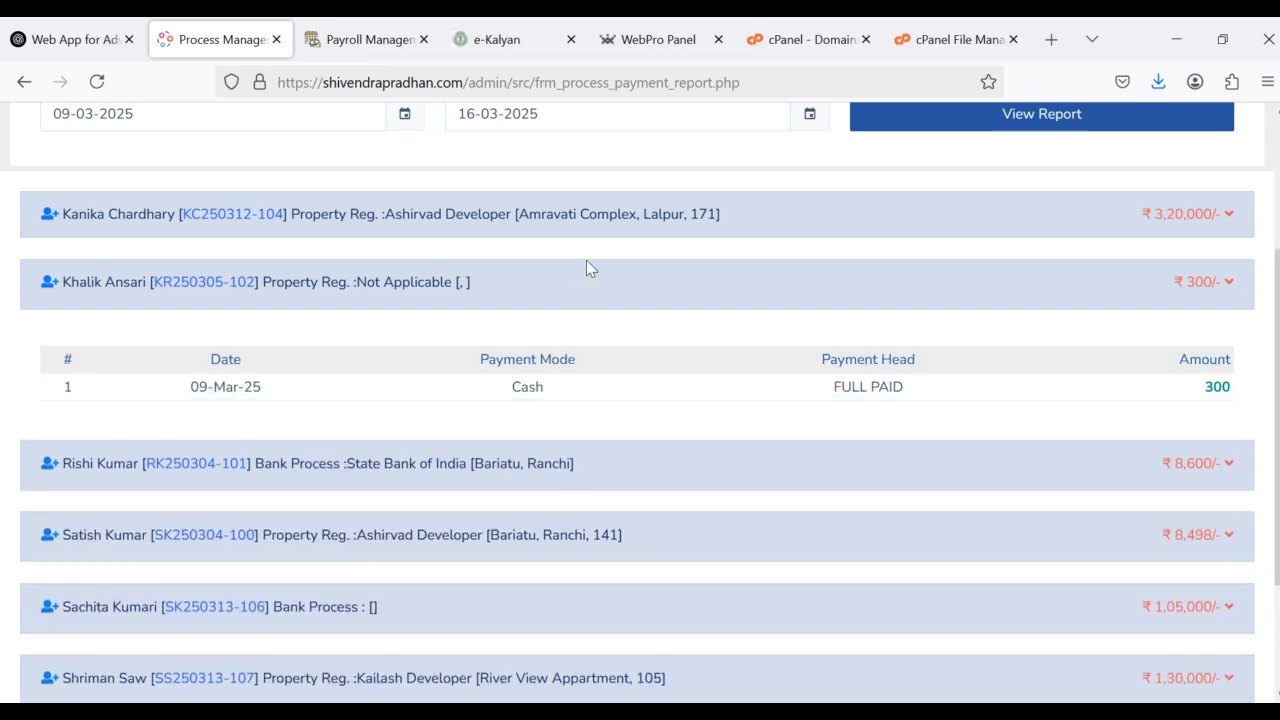
left_click(586, 264)
left_click(590, 210)
left_click(591, 208)
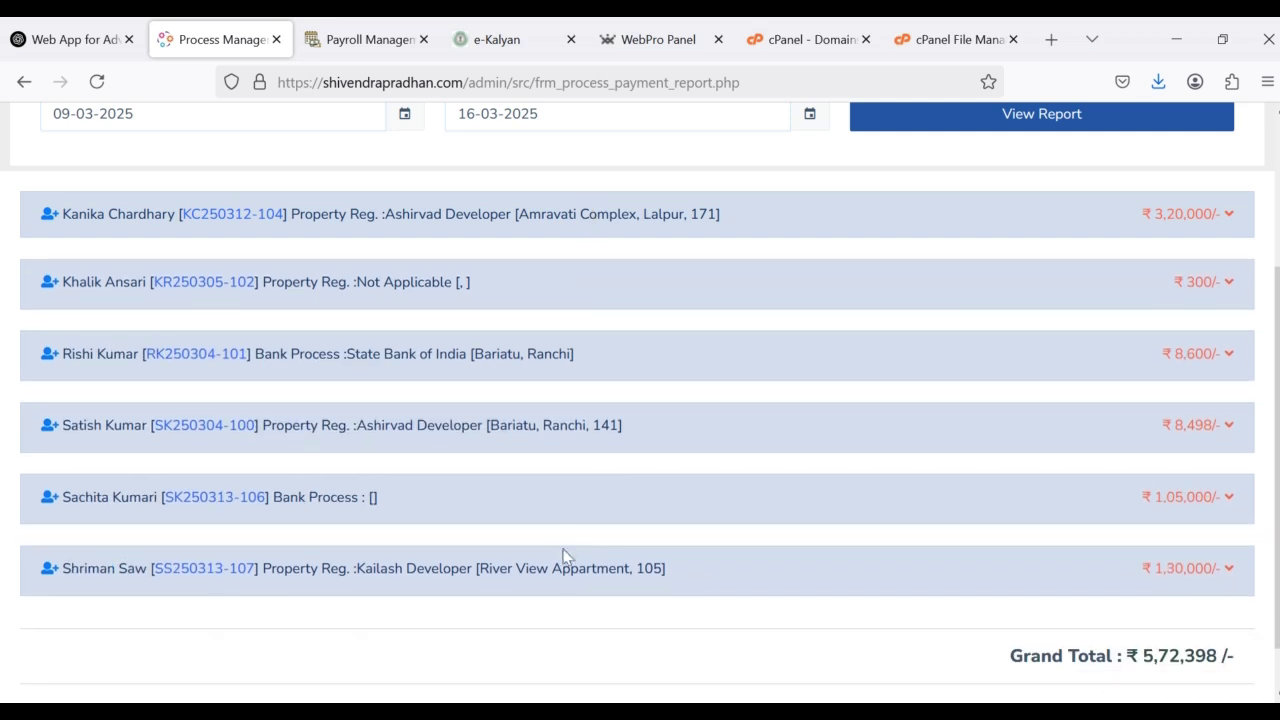
left_click(556, 566)
scroll(554, 569, "down", 2)
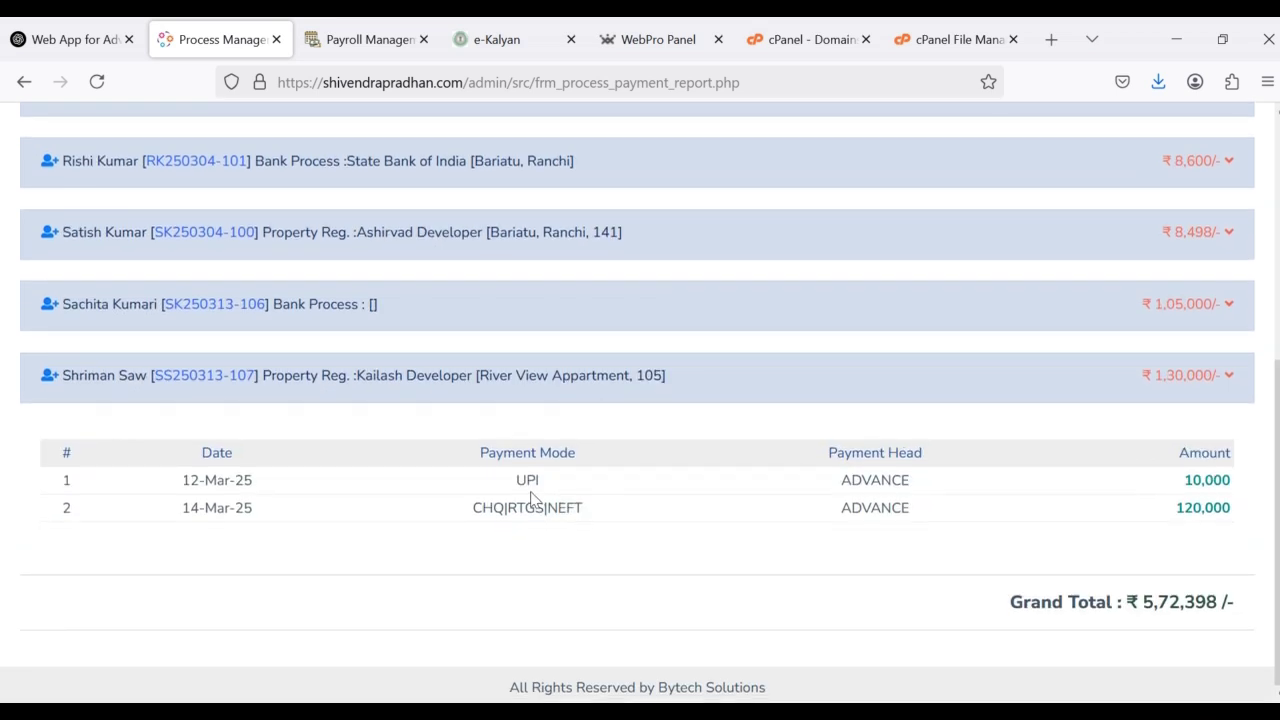
left_click(557, 327)
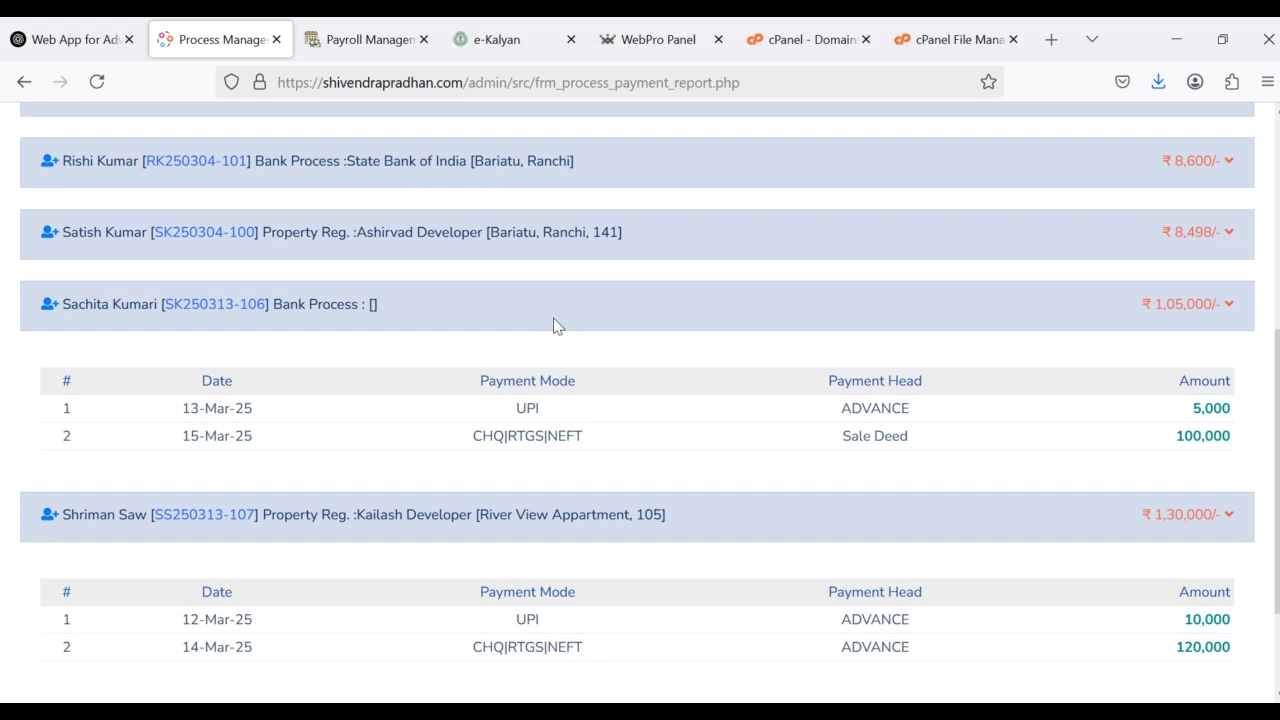
left_click(553, 324)
scroll(553, 327, "up", 3)
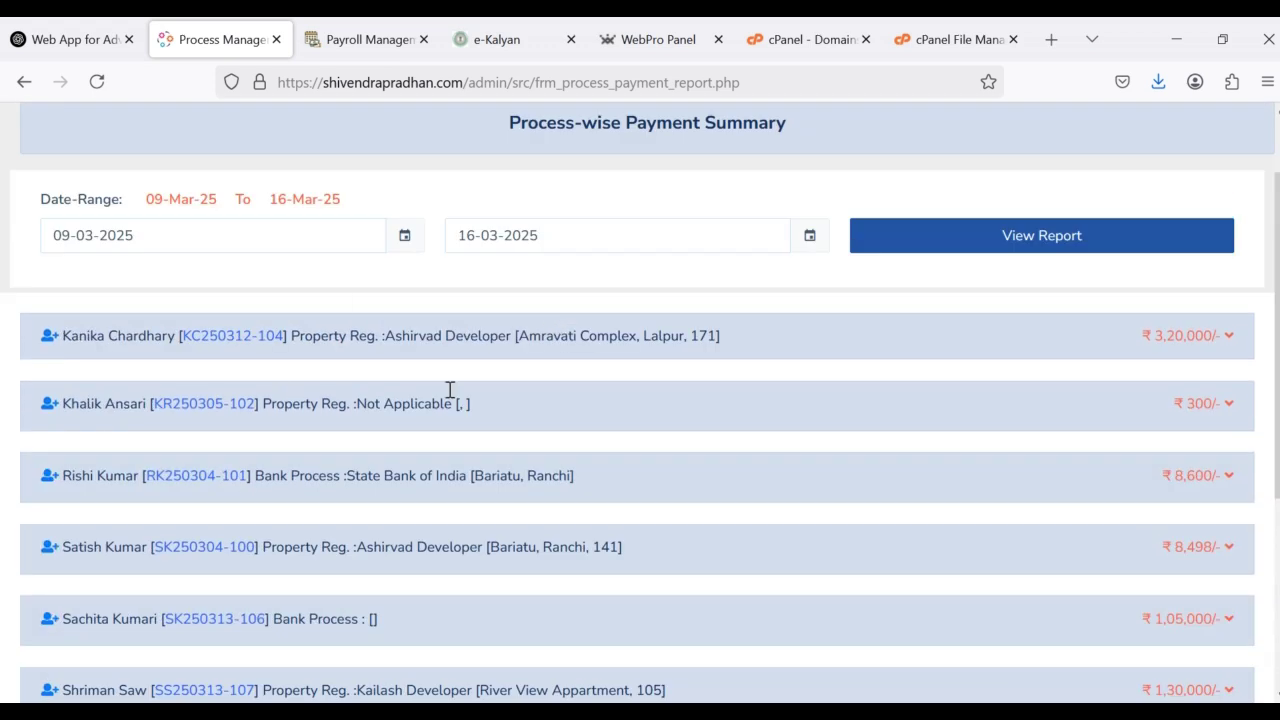
left_click(17, 90)
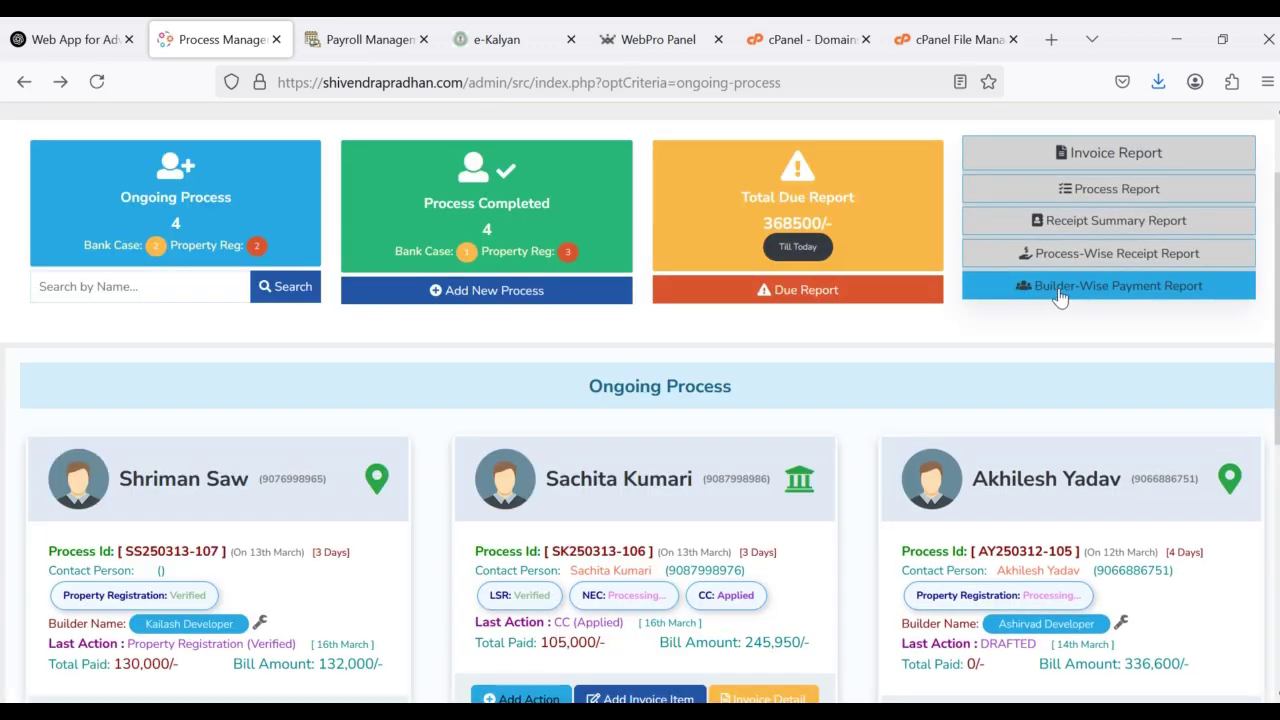
left_click(1076, 293)
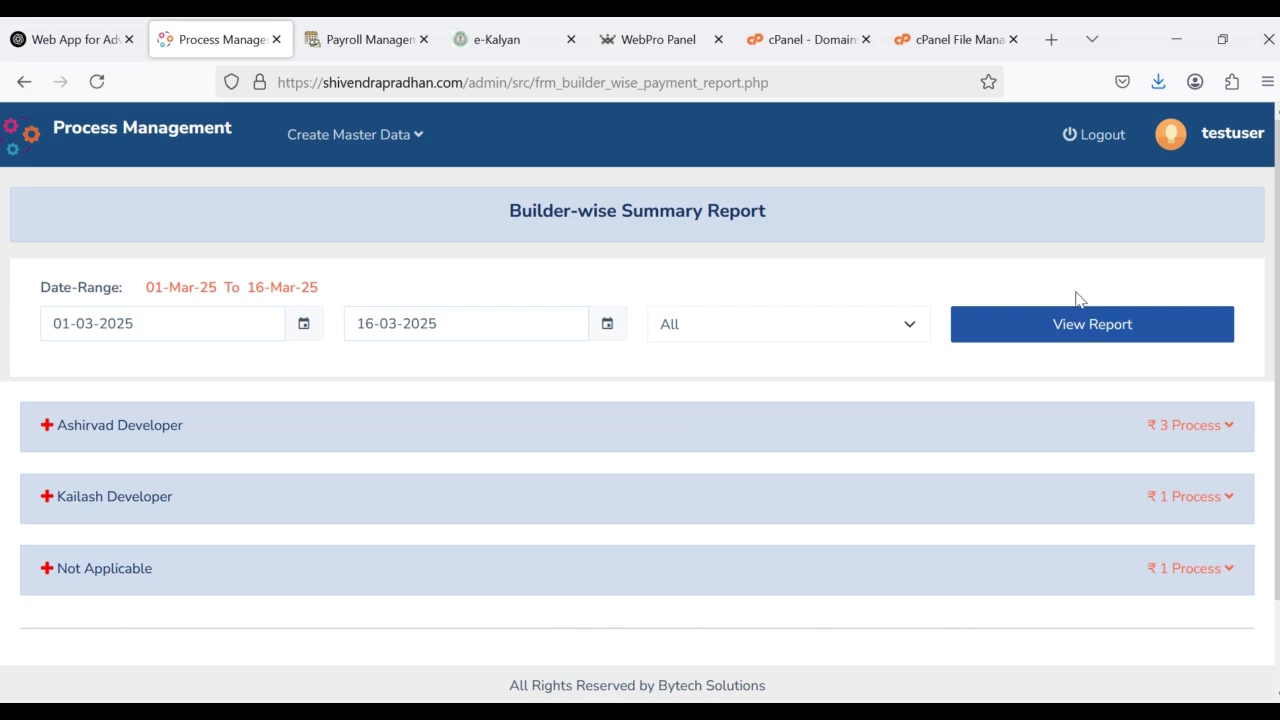
Step: Keep the builder filter on All and expand Ashirvad Developer's three processes
left_click(336, 422)
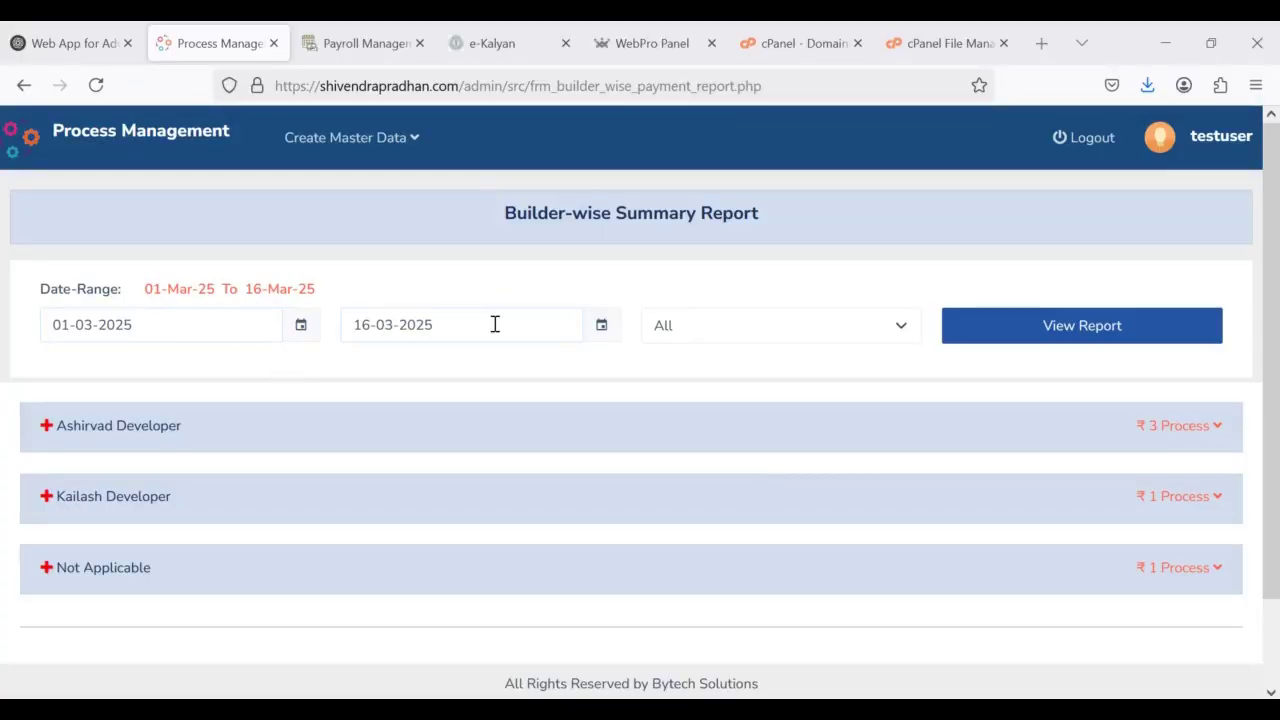
left_click(712, 336)
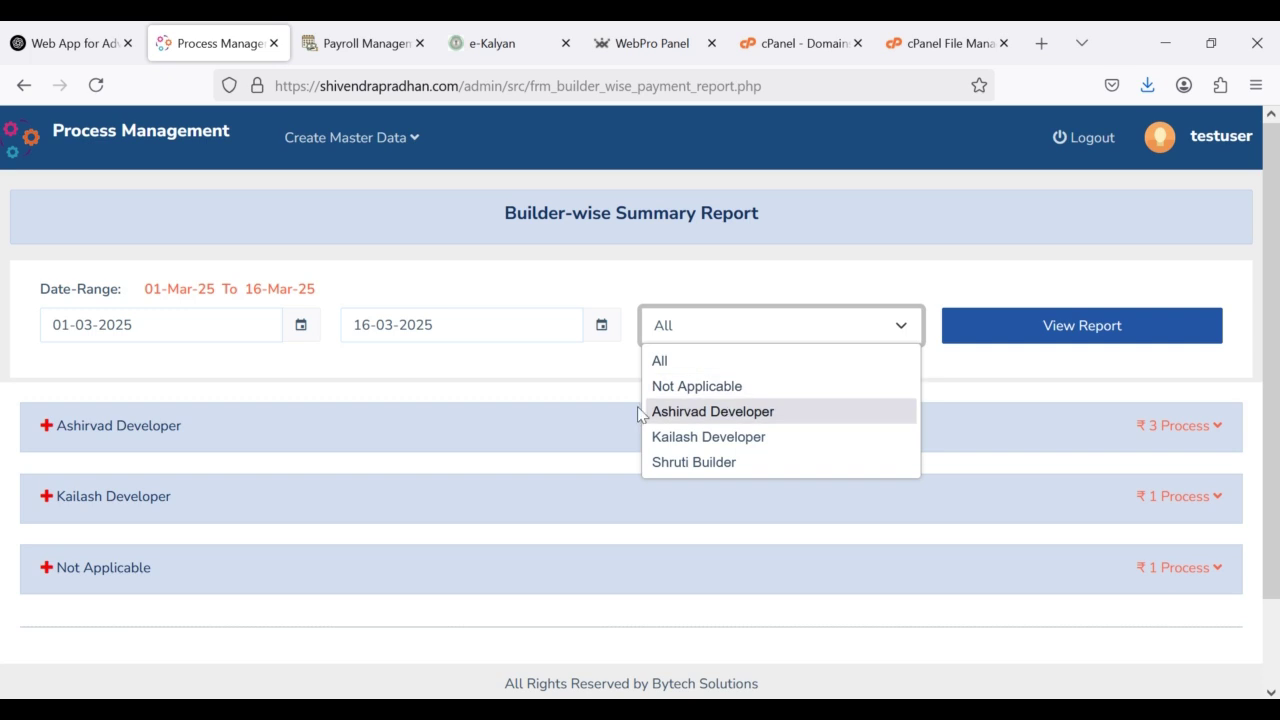
left_click(511, 372)
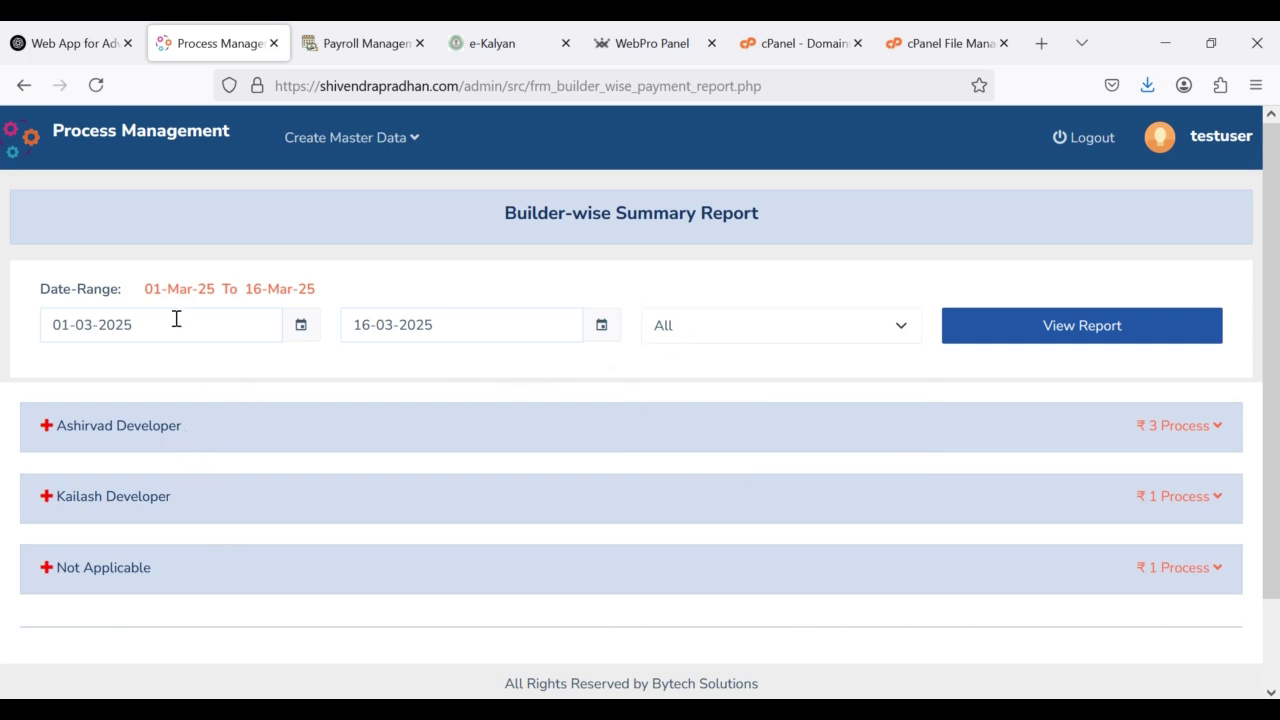
left_click(360, 436)
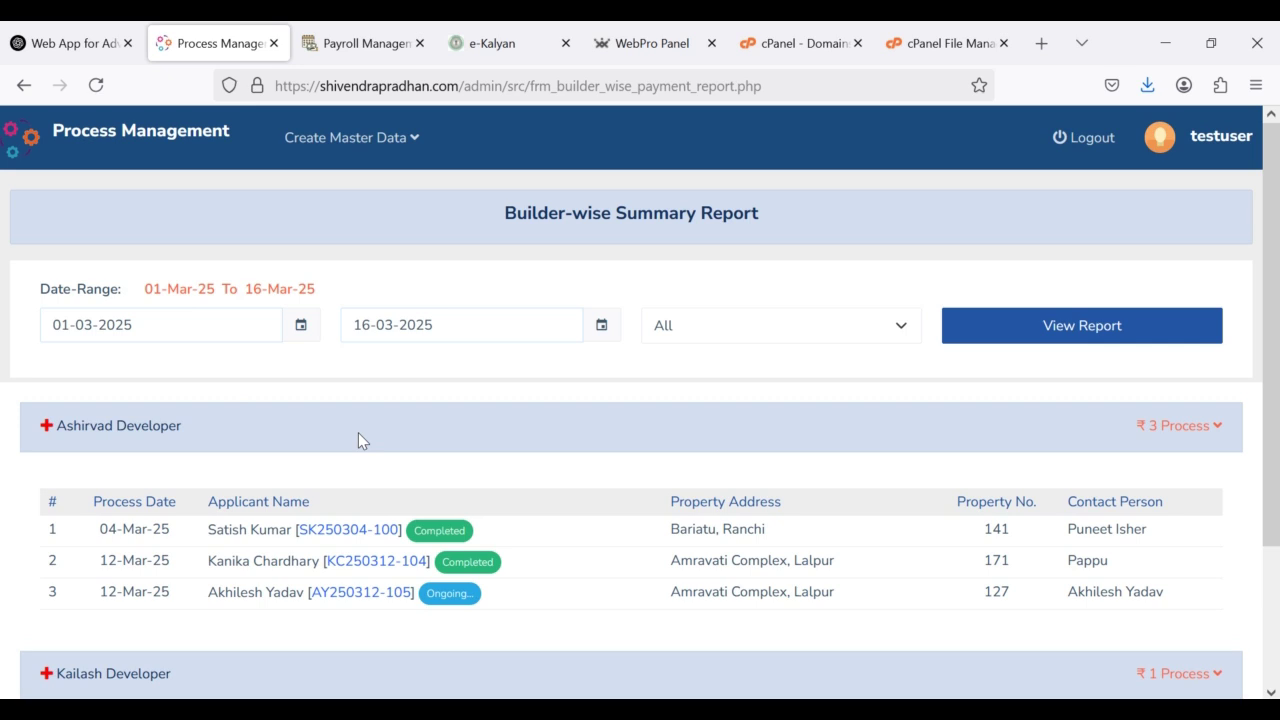
Step: Expand and collapse the Kailash Developer and Not Applicable groups to review their processes
scroll(358, 432, "down", 2)
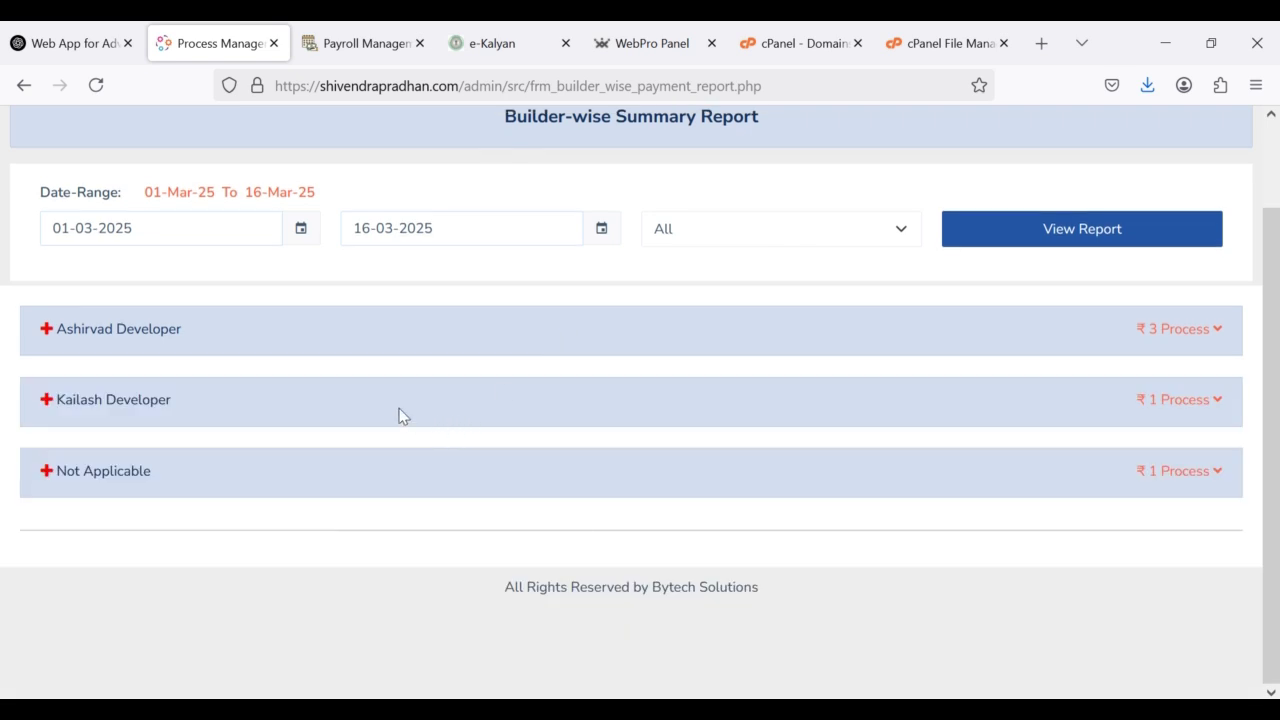
left_click(397, 415)
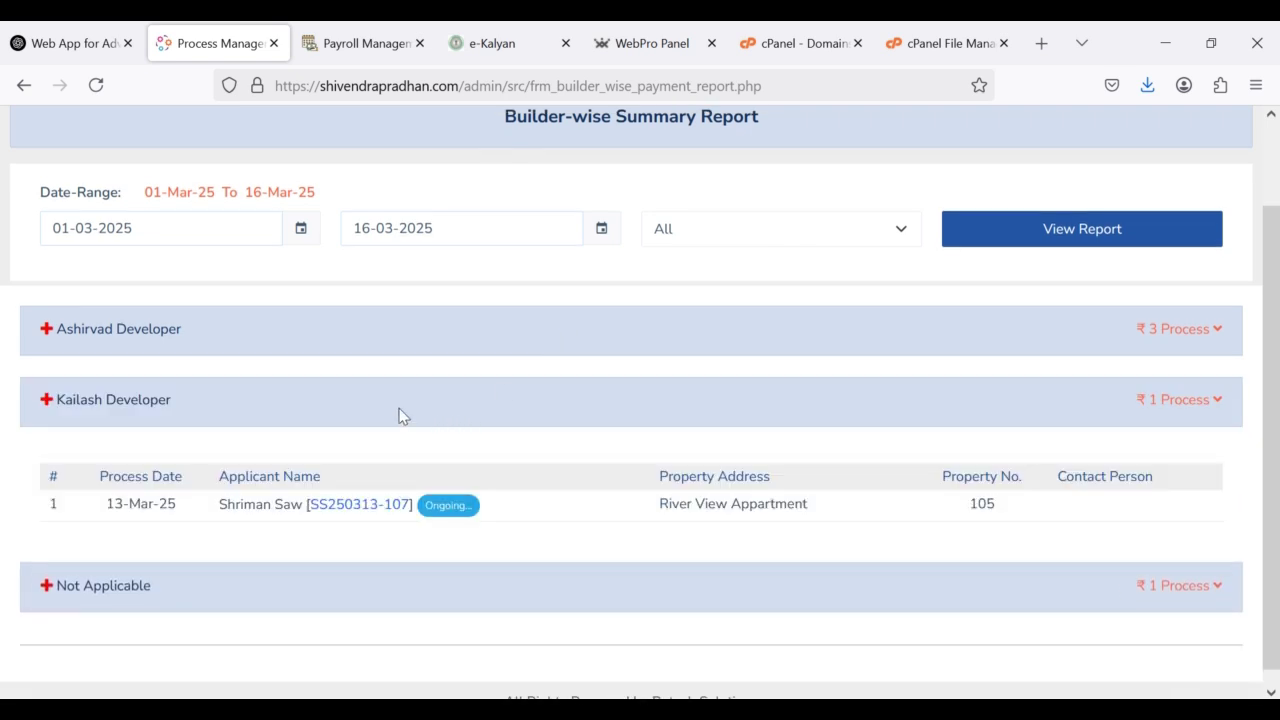
left_click(398, 415)
left_click(376, 478)
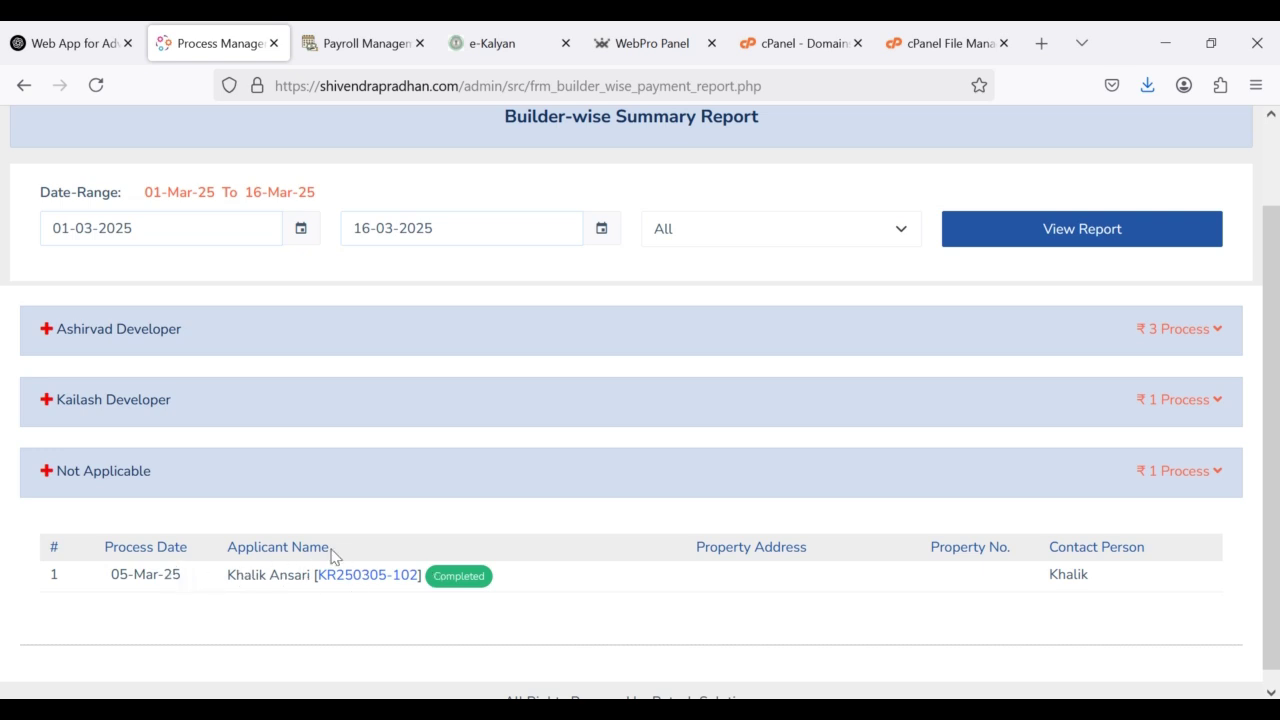
left_click(499, 476)
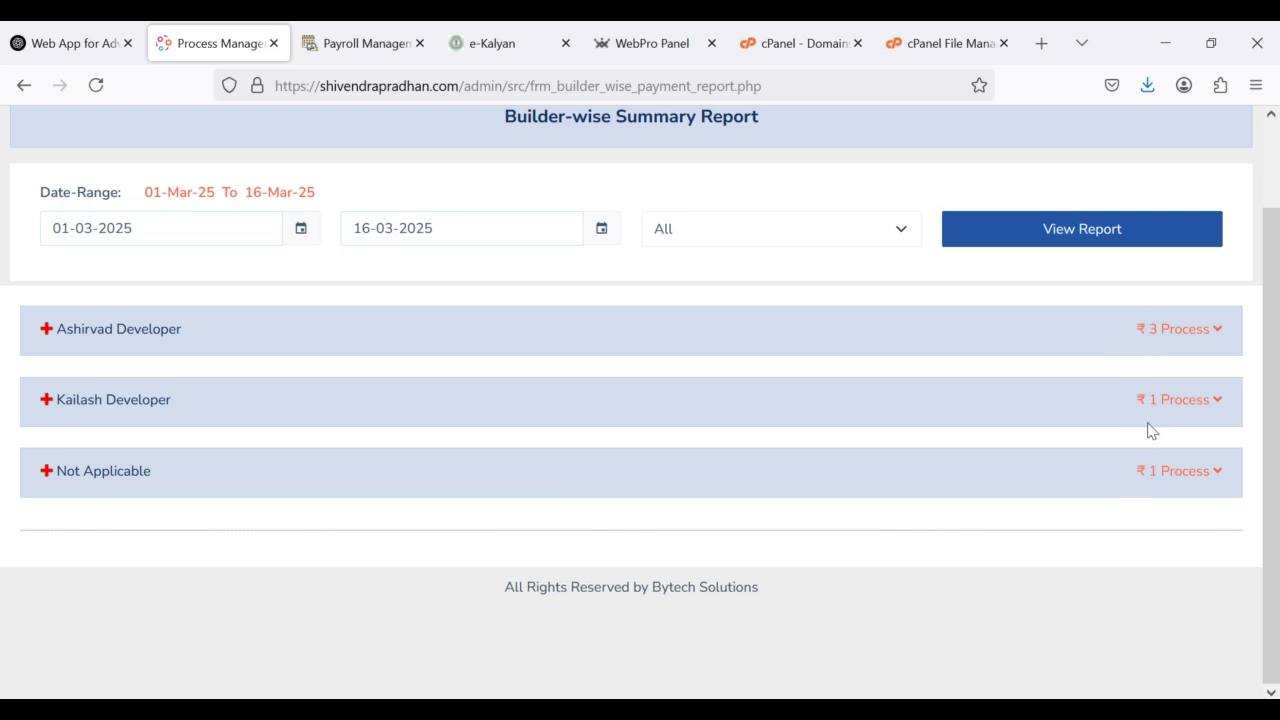
left_click(724, 235)
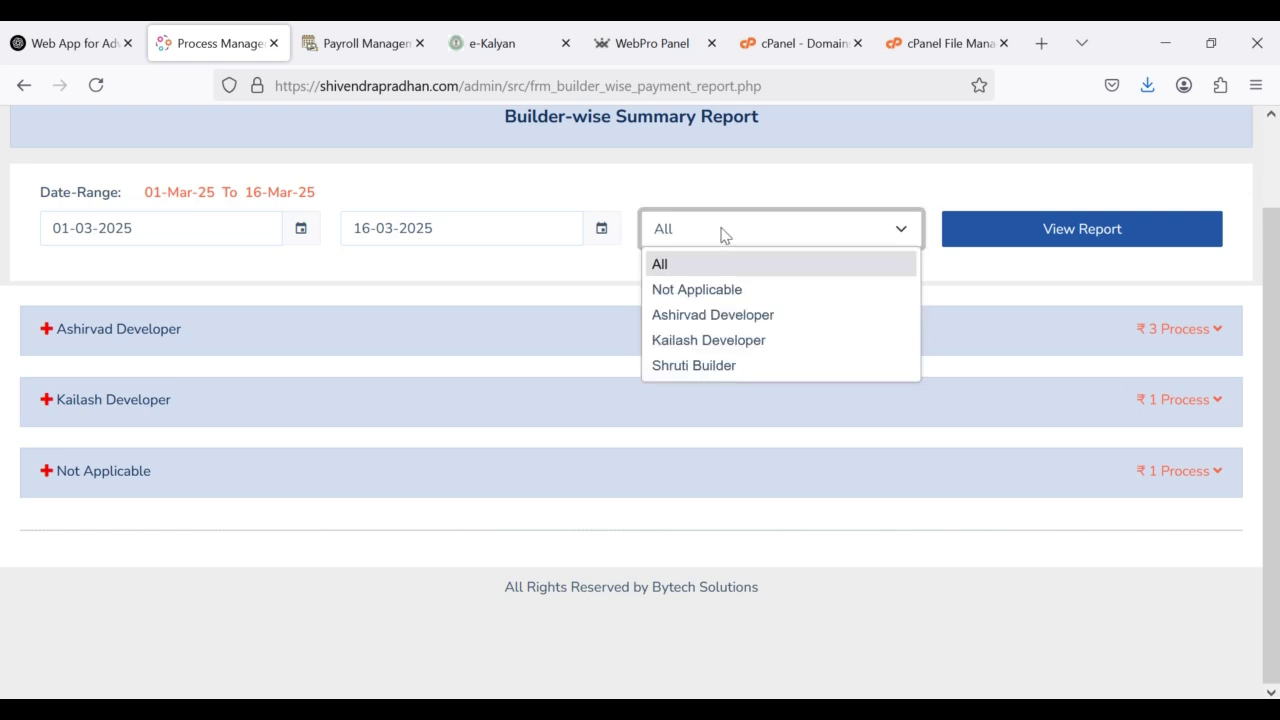
Step: Filter the builder-wise report to Ashirvad Developer and expand then collapse its 3 processes
left_click(704, 320)
left_click(1047, 244)
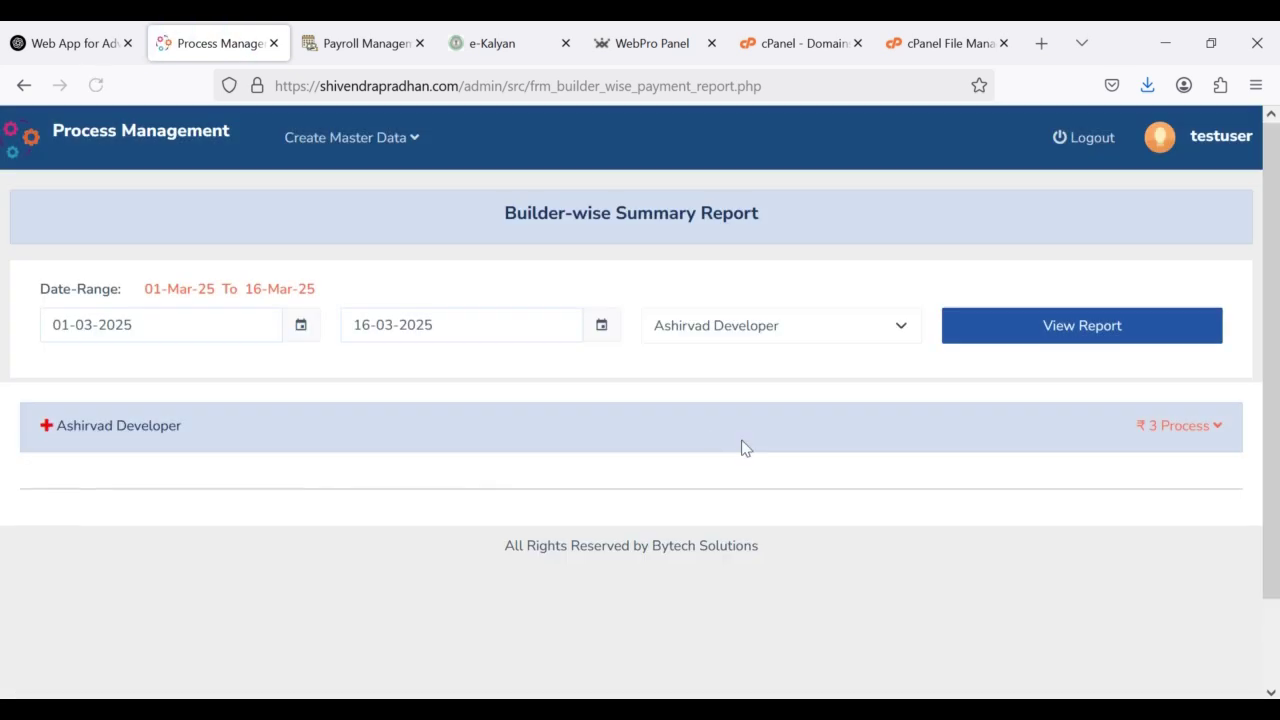
left_click(599, 430)
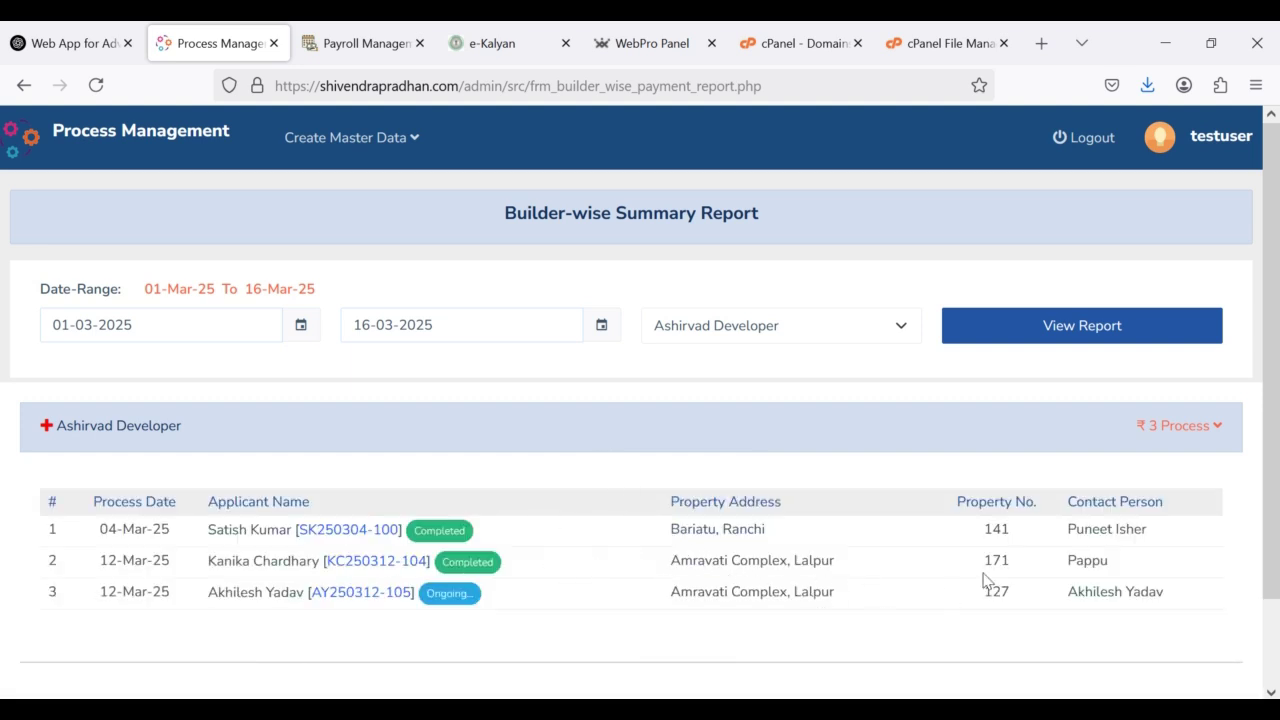
left_click(974, 427)
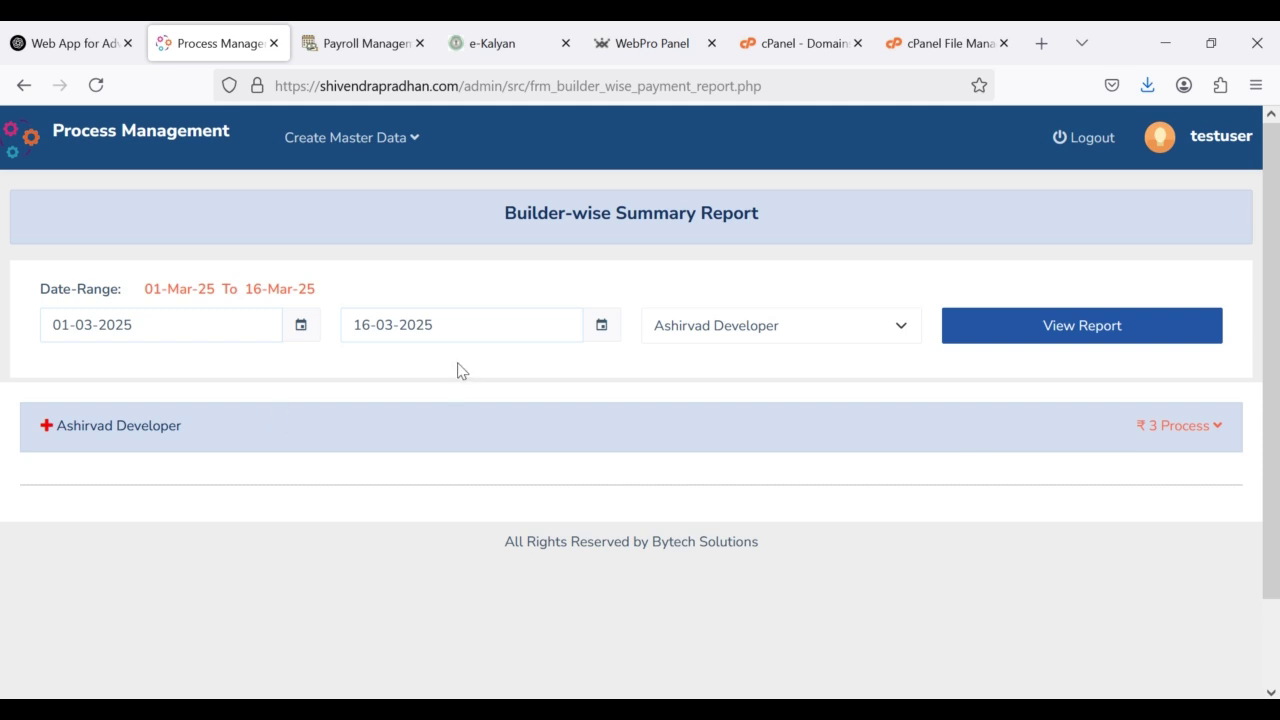
left_click(414, 140)
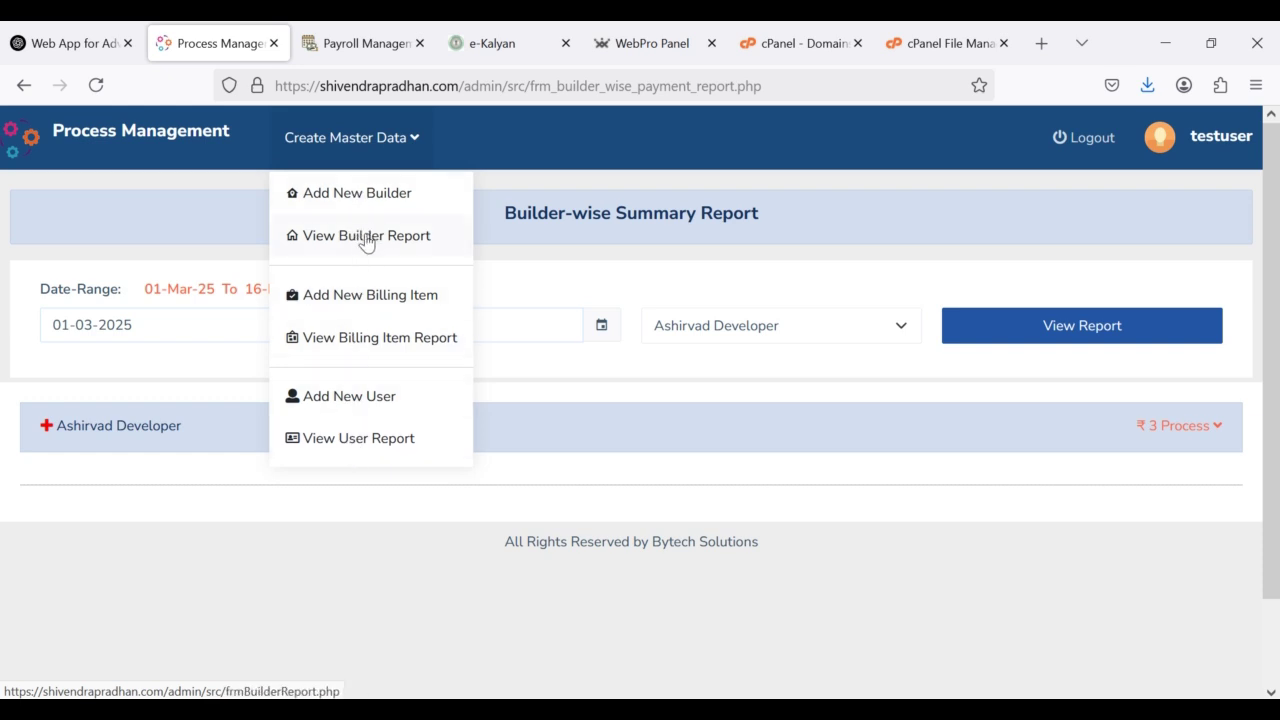
Step: Look over the Add New Builder form, then go back to the dashboard
left_click(361, 199)
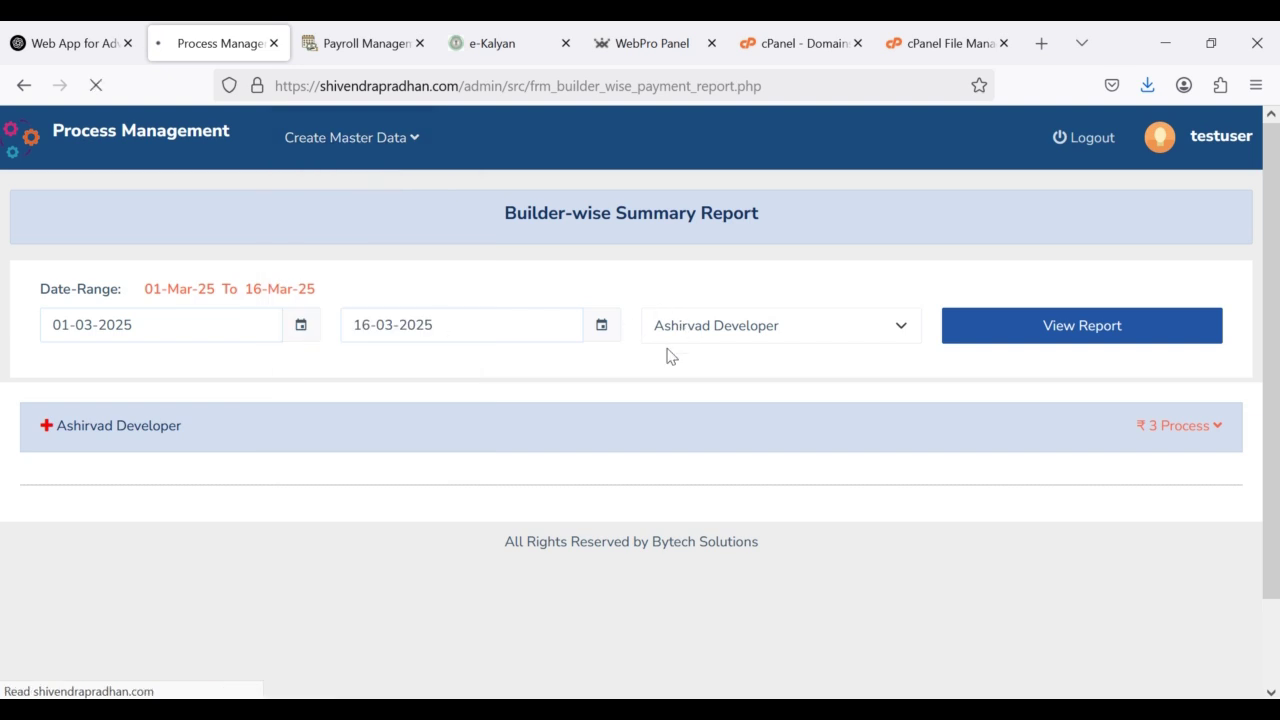
scroll(451, 500, "down", 3)
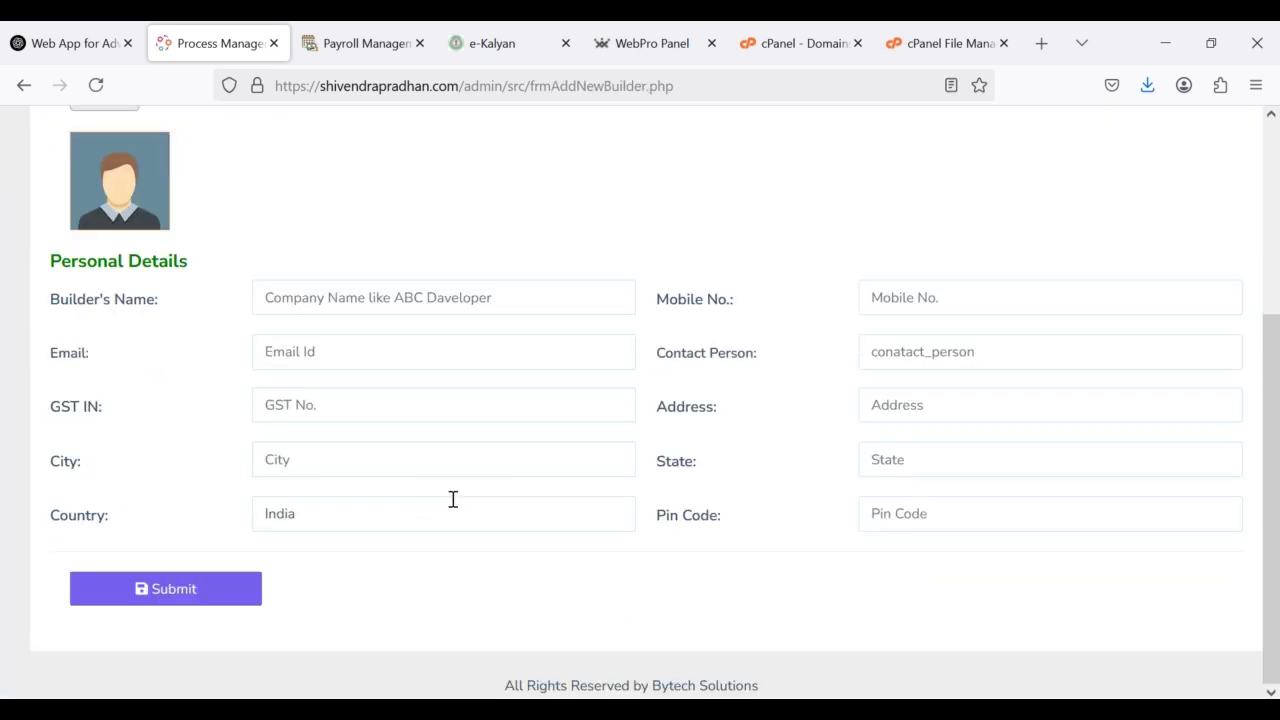
scroll(343, 329, "up", 5)
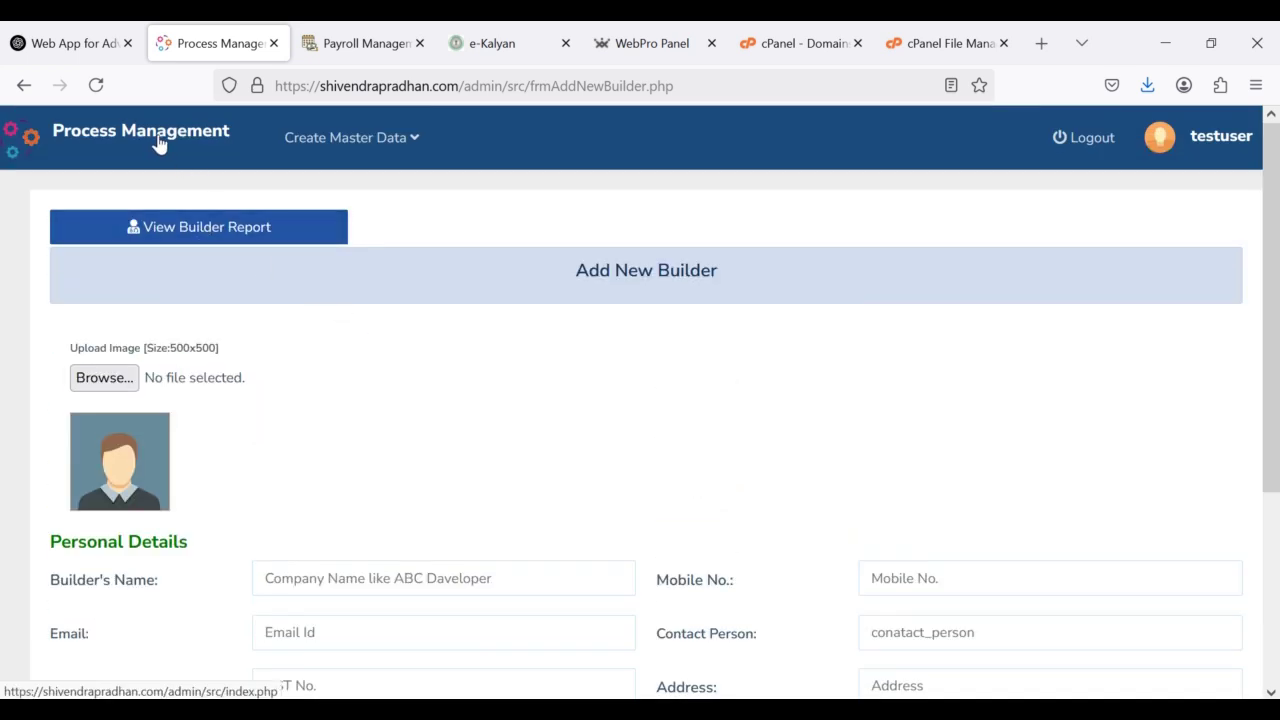
left_click(158, 140)
Step: View the Builder Report listing all builders
left_click(345, 137)
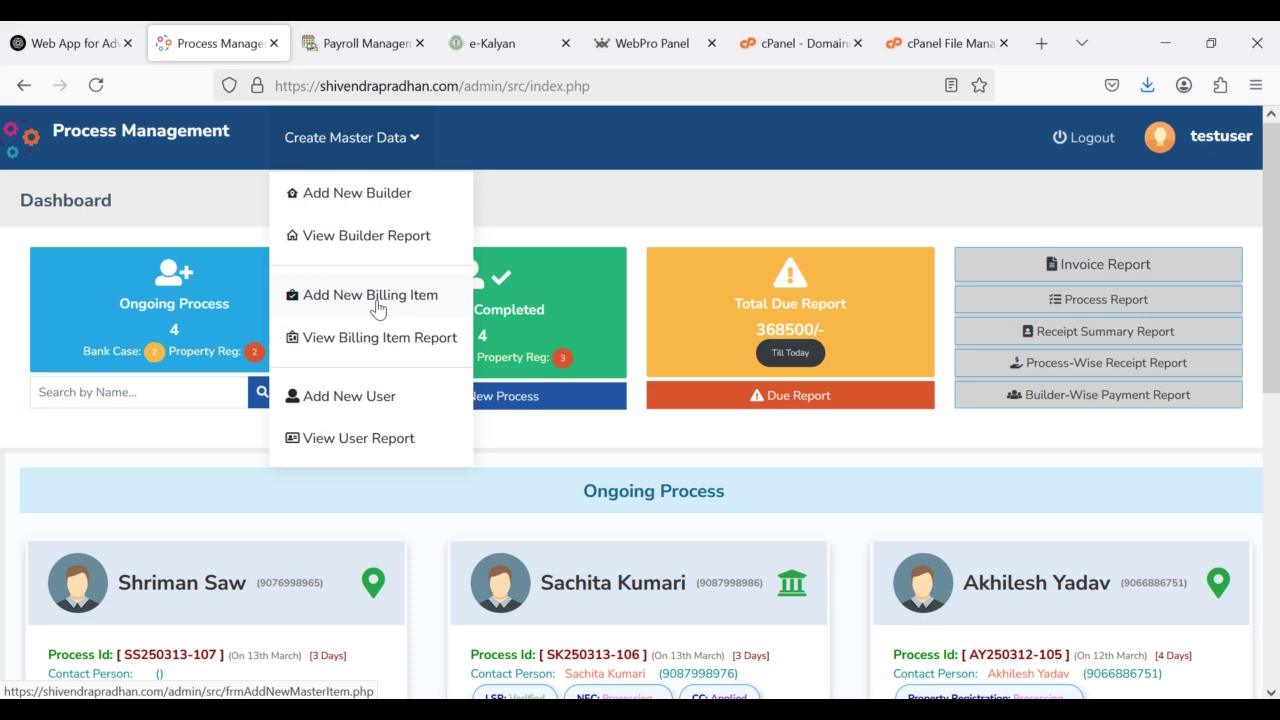
left_click(362, 240)
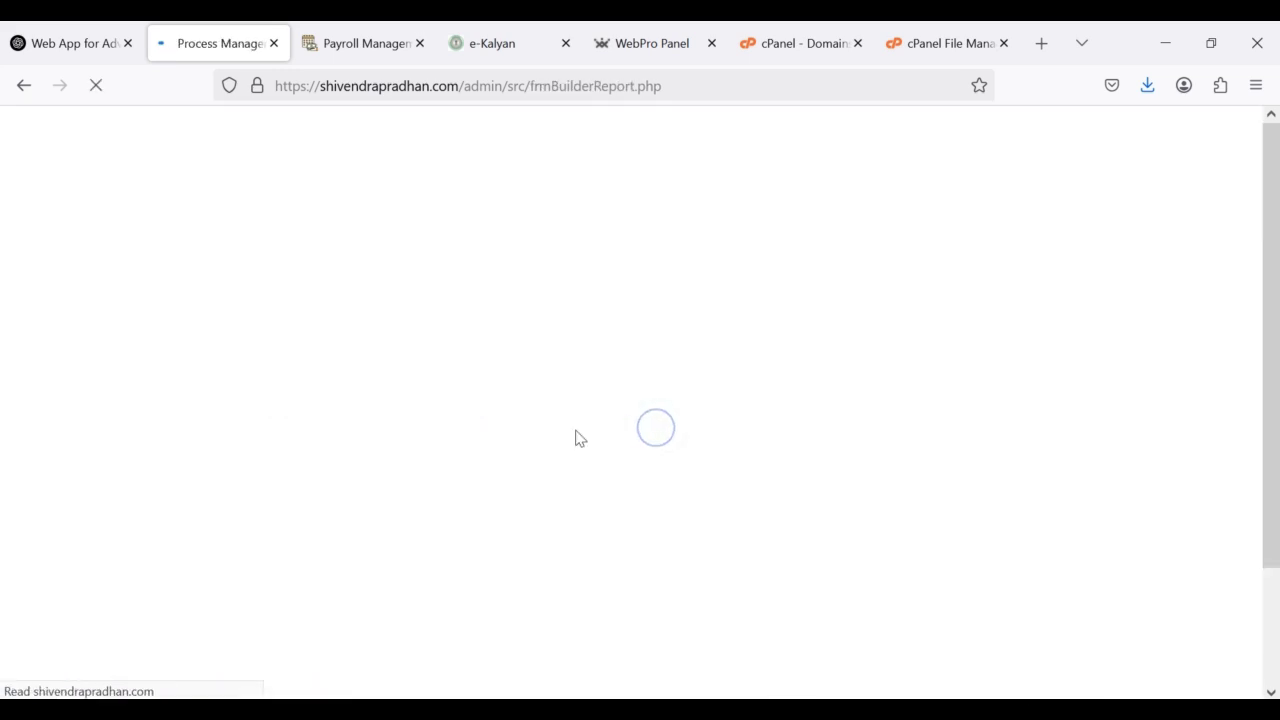
scroll(577, 430, "down", 1)
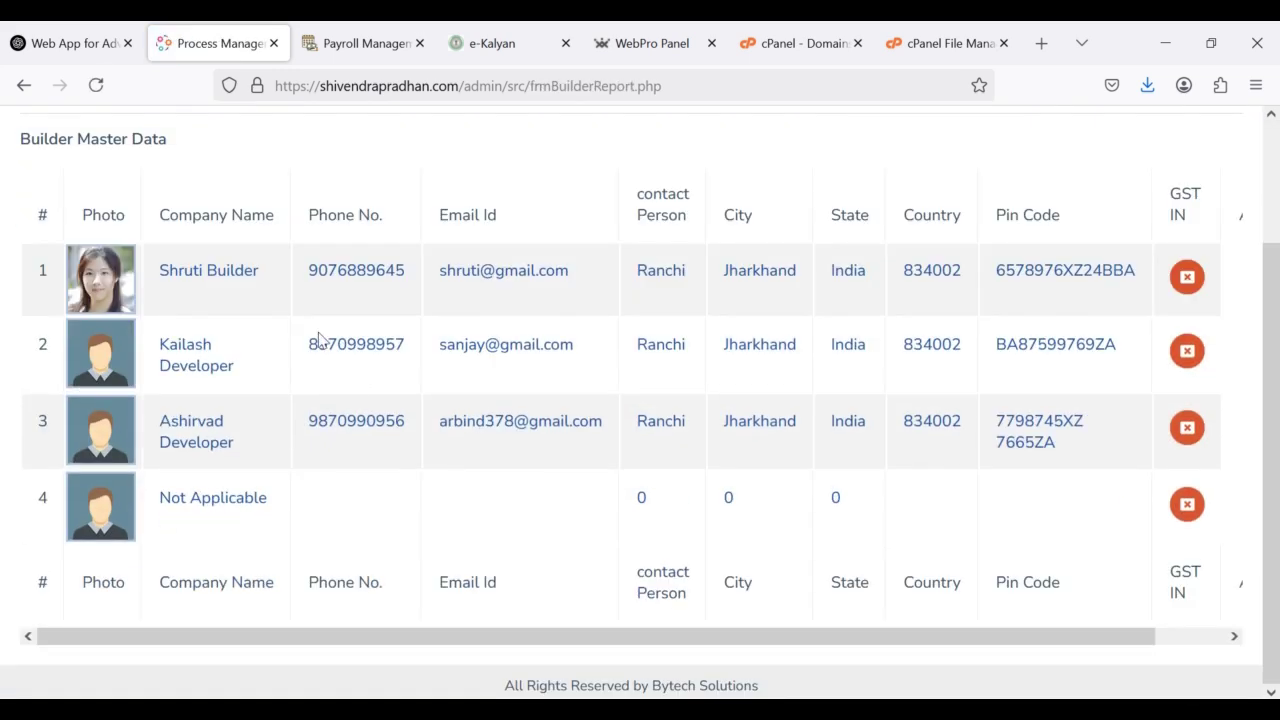
scroll(370, 443, "up", 2)
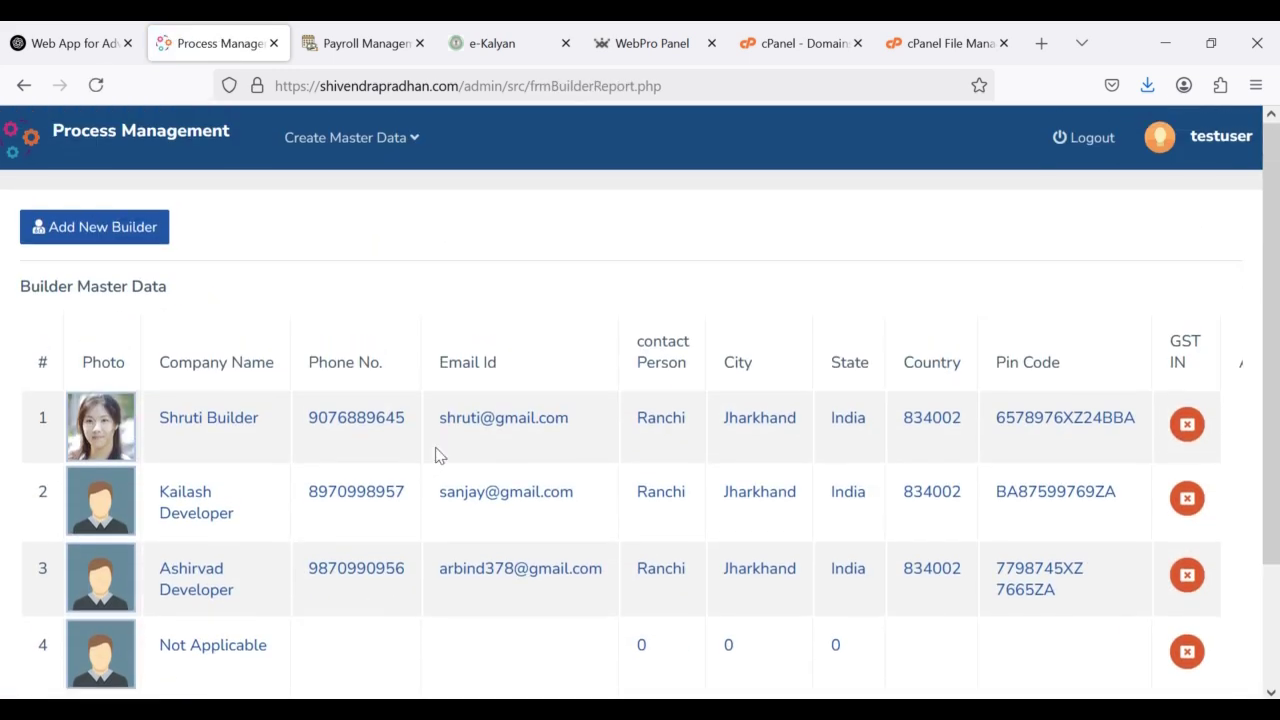
Step: Open the Master Item Report of 12 billing items, including Advocate Fee and TDS Filling
left_click(330, 148)
left_click(354, 340)
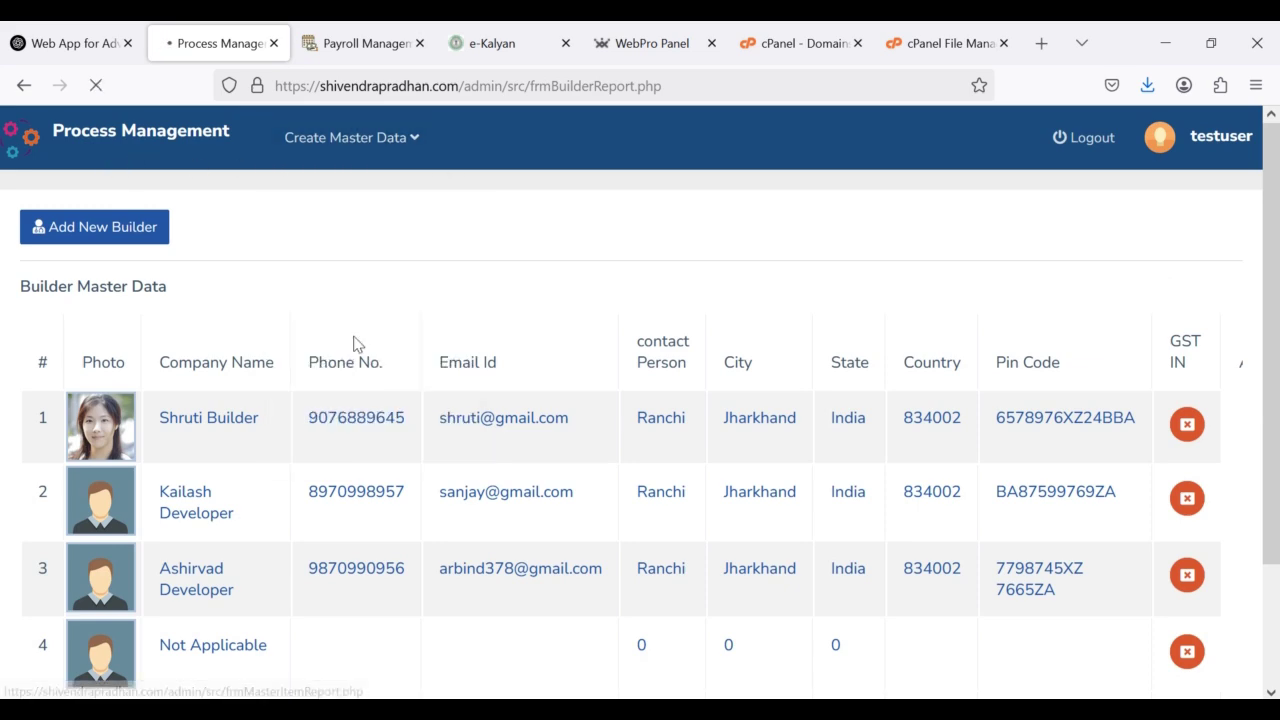
scroll(357, 371, "down", 6)
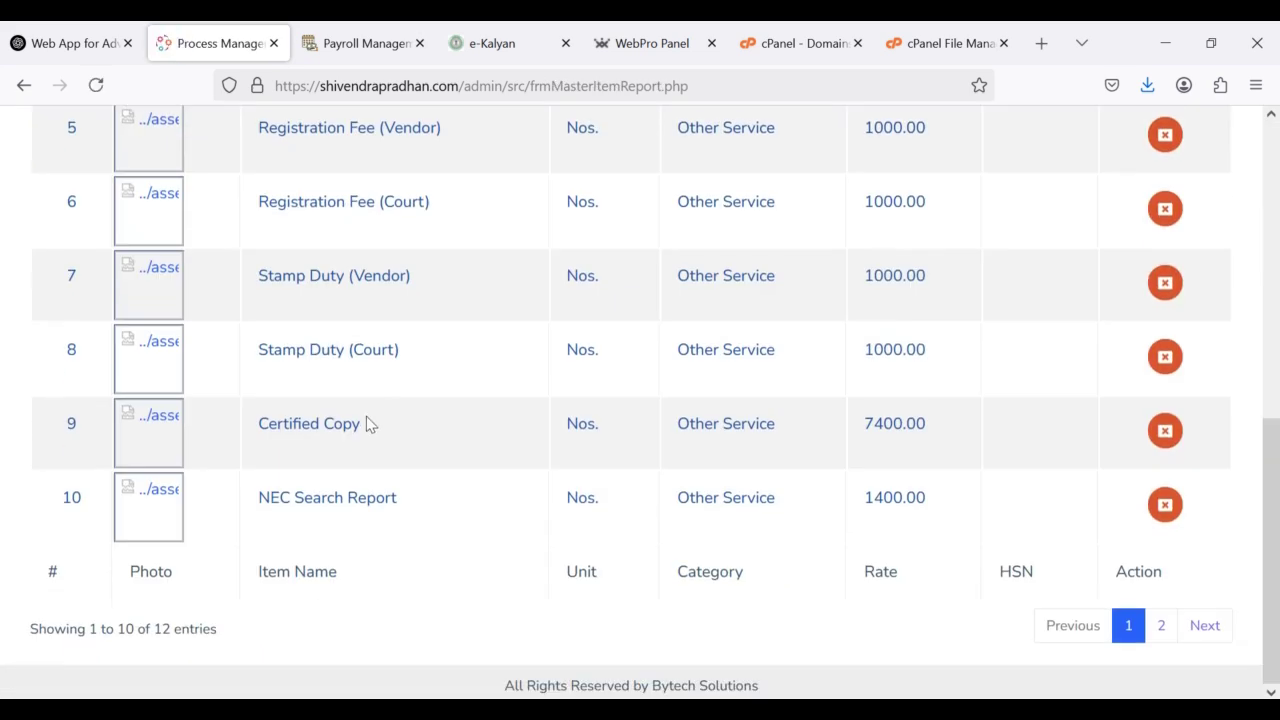
scroll(369, 420, "up", 2)
scroll(369, 401, "up", 3)
left_click(330, 150)
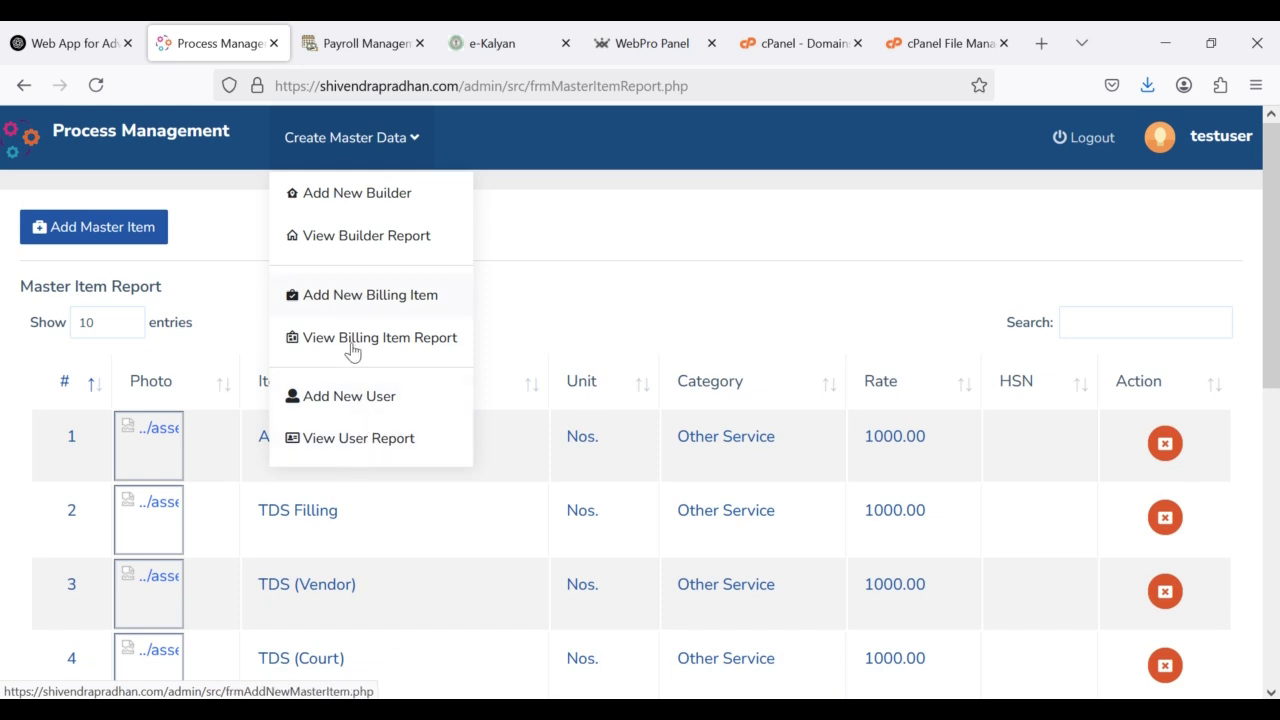
left_click(1160, 138)
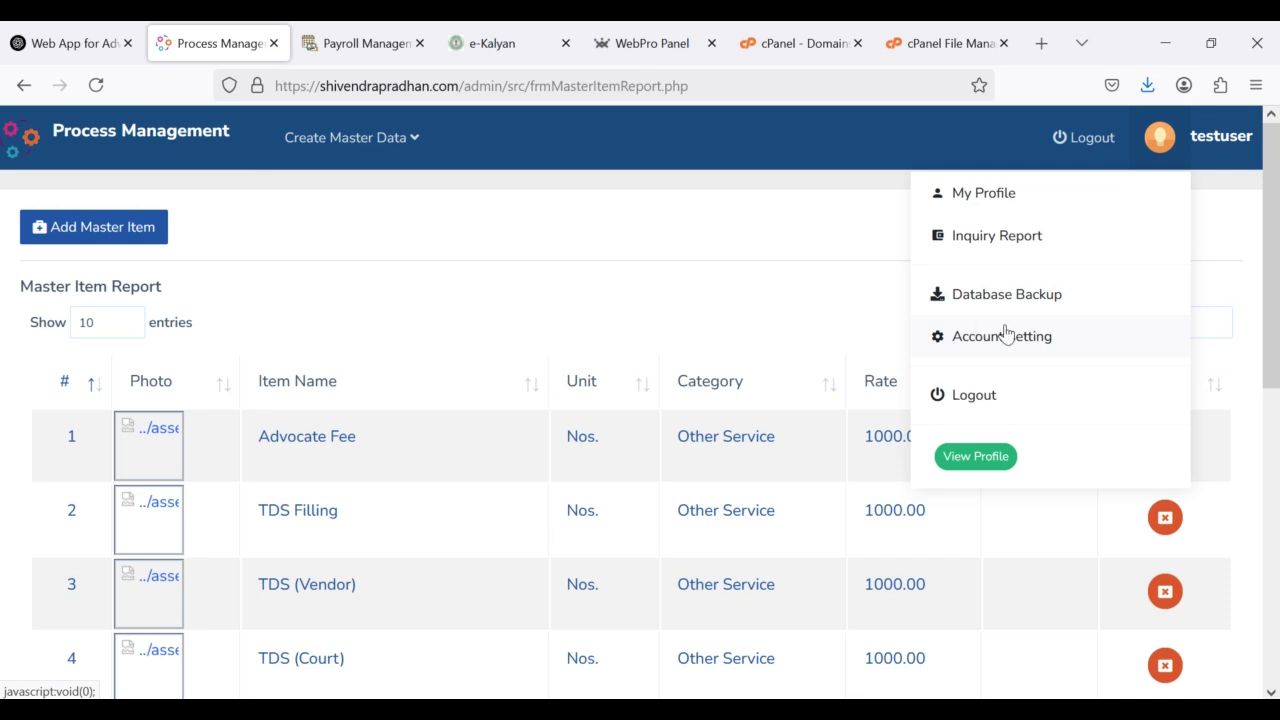
Step: Review the Inquiry Report listing five inquiries
left_click(988, 250)
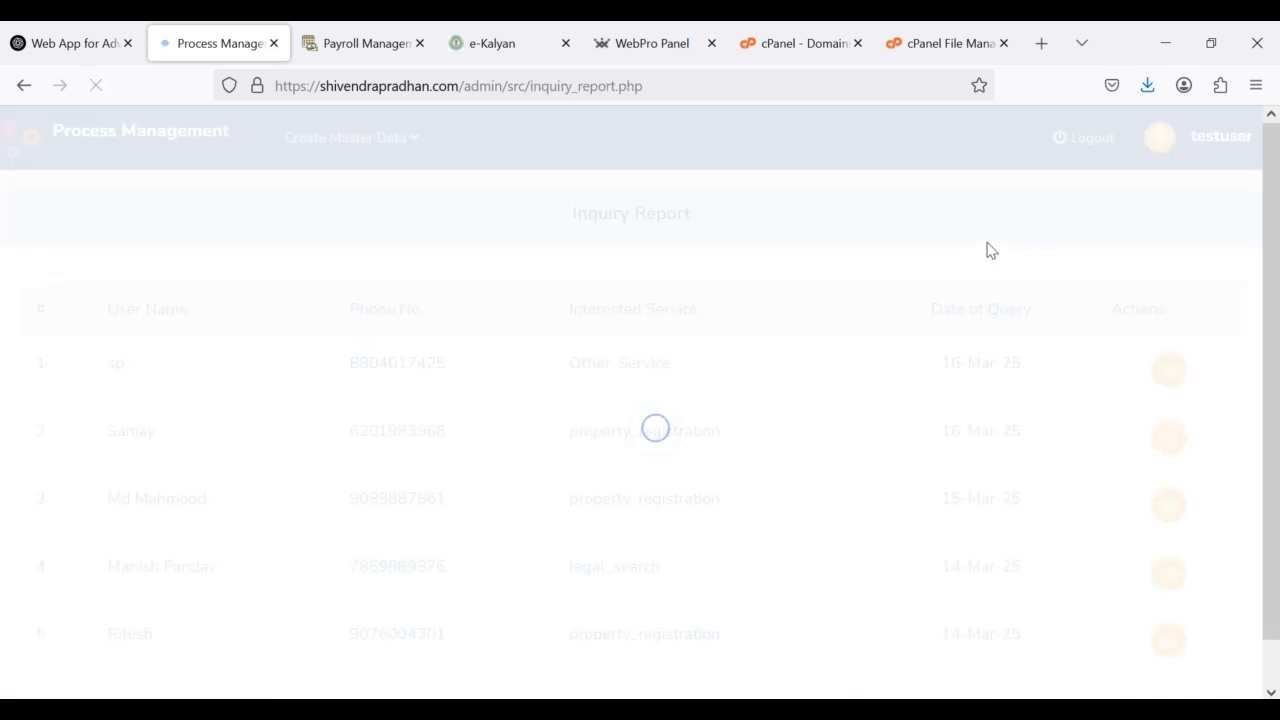
scroll(540, 380, "down", 1)
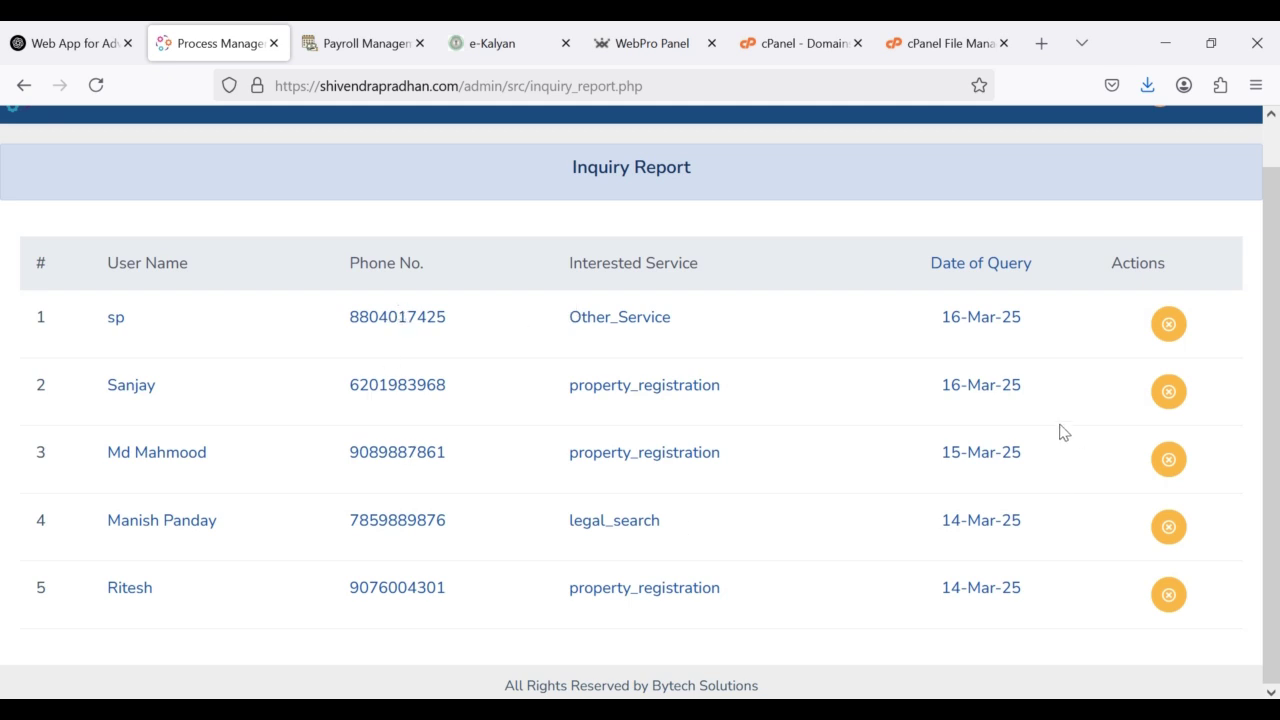
scroll(1060, 432, "up", 1)
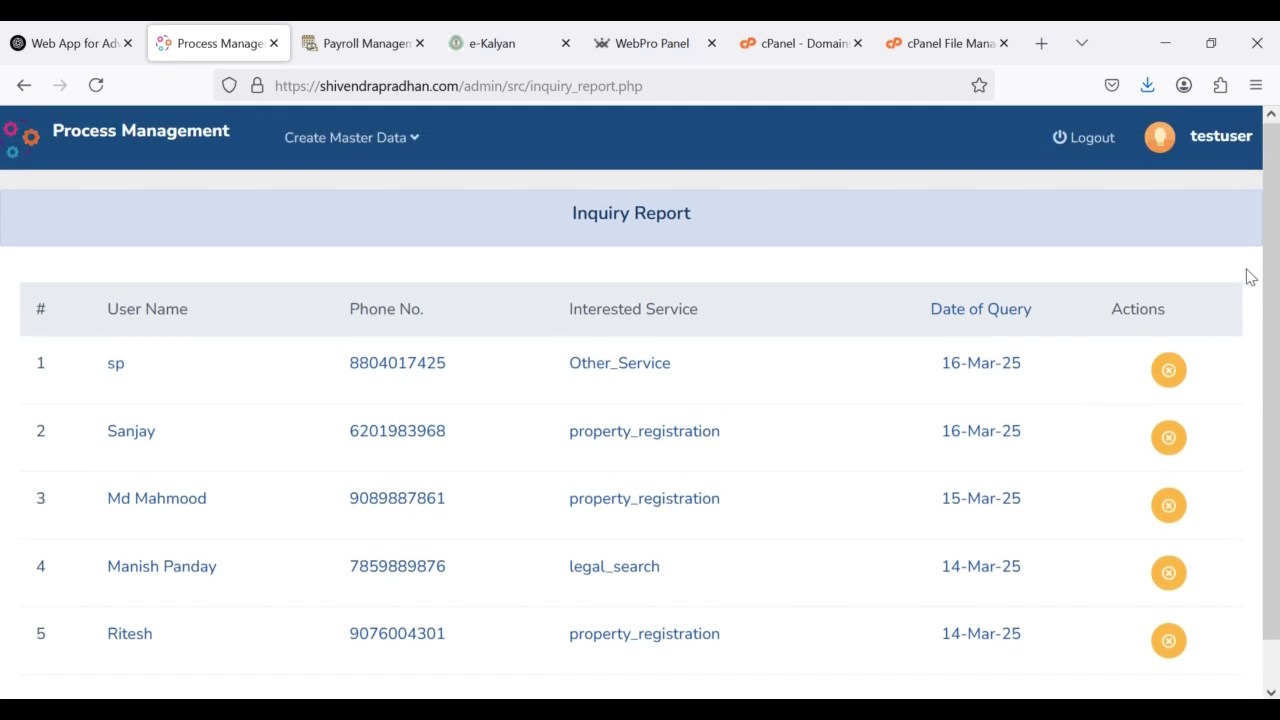
Step: Log out of the admin account, ending on the Admin Login page
left_click(1160, 148)
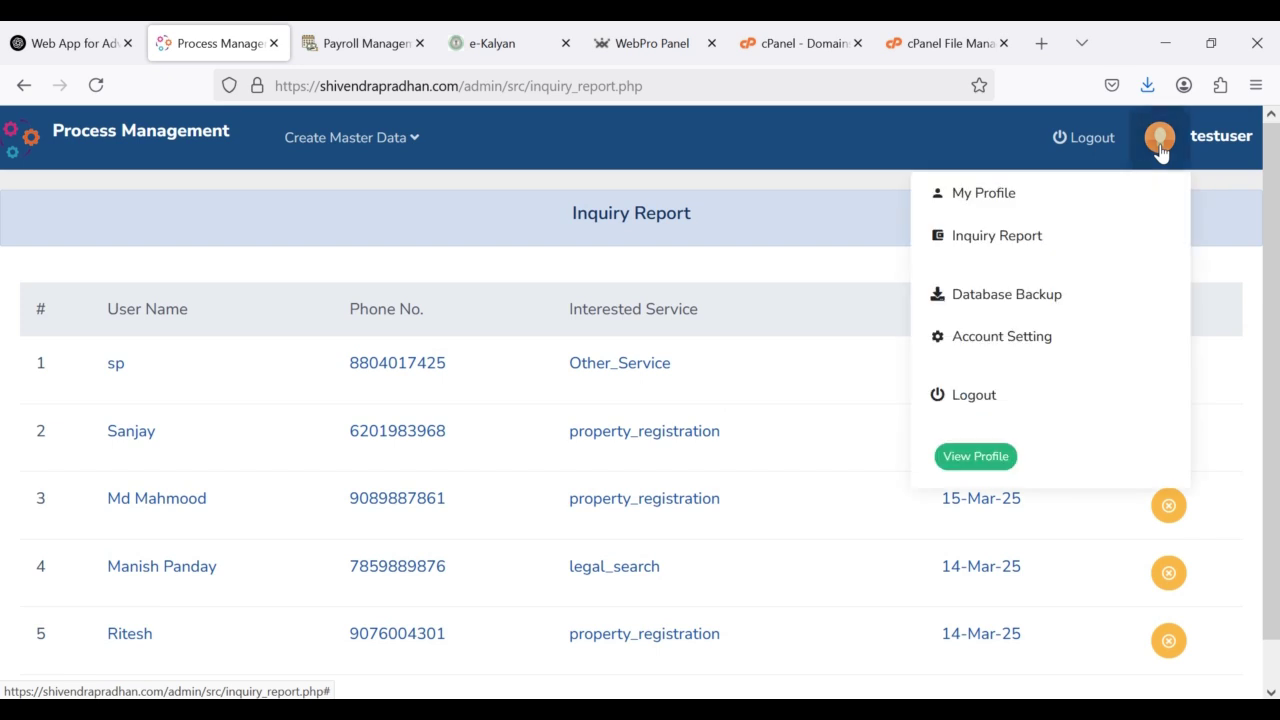
left_click(1067, 145)
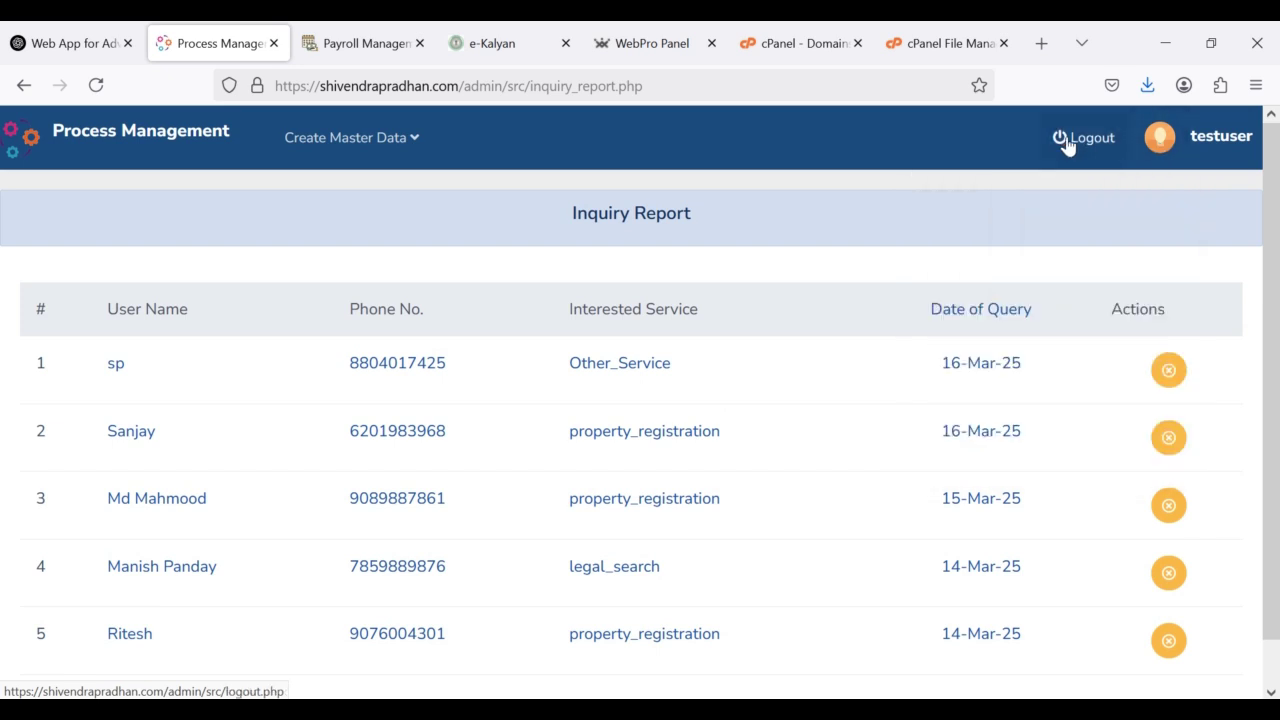
left_click(1067, 145)
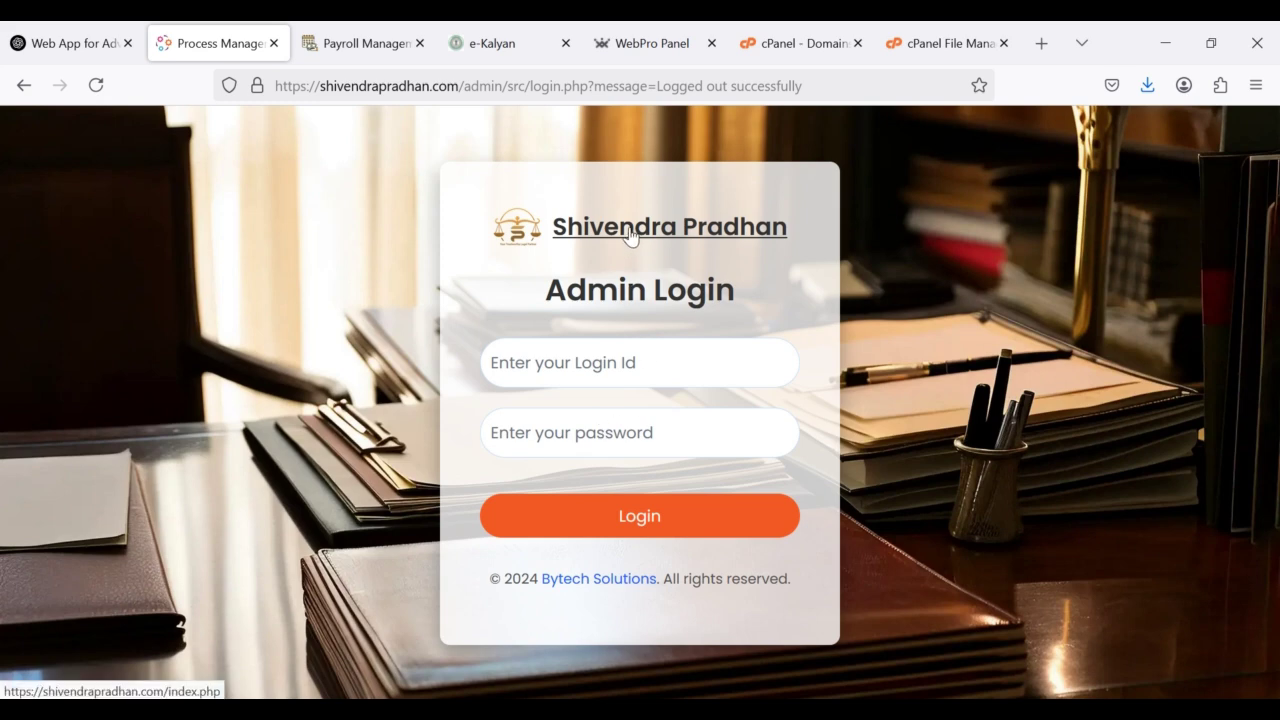
left_click(713, 238)
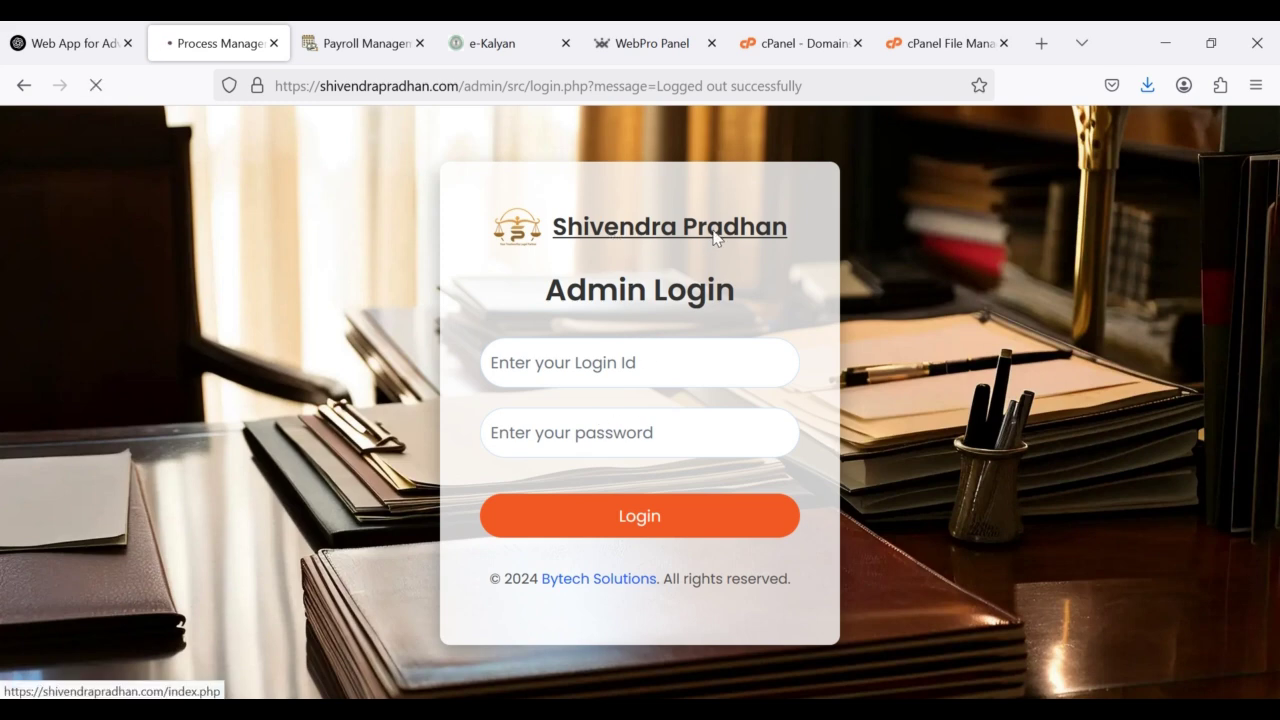